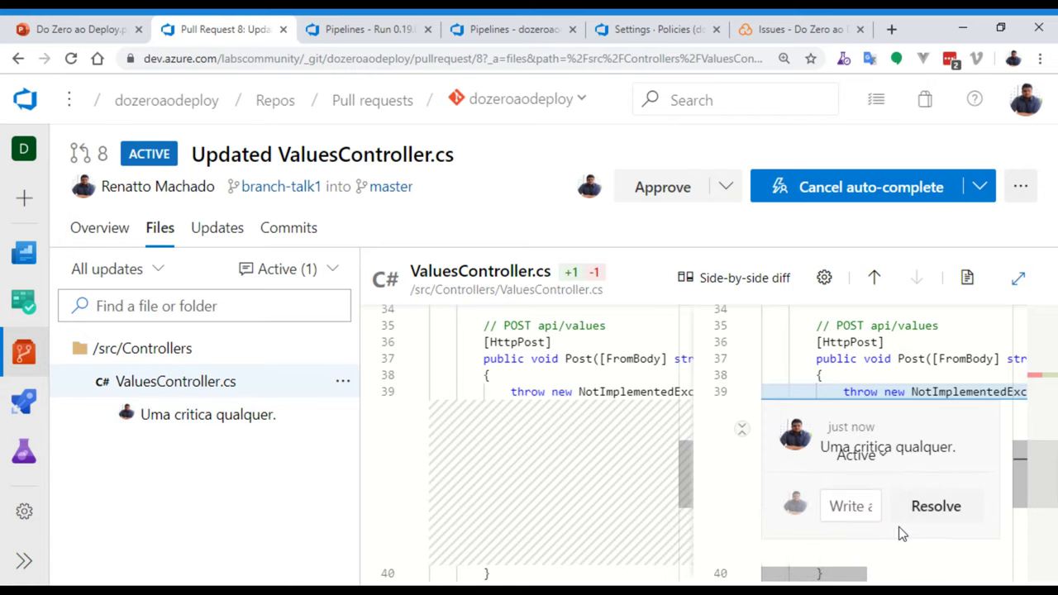
Mark the "Uma critica qualquer." comment as Resolved in the pull request overview
{"action": "left_click", "coordinate": [99, 228]}
{"action": "scroll", "coordinate": [435, 428], "scroll_direction": "down", "scroll_amount": 3}
{"action": "scroll", "coordinate": [438, 428], "scroll_direction": "down", "scroll_amount": 5}
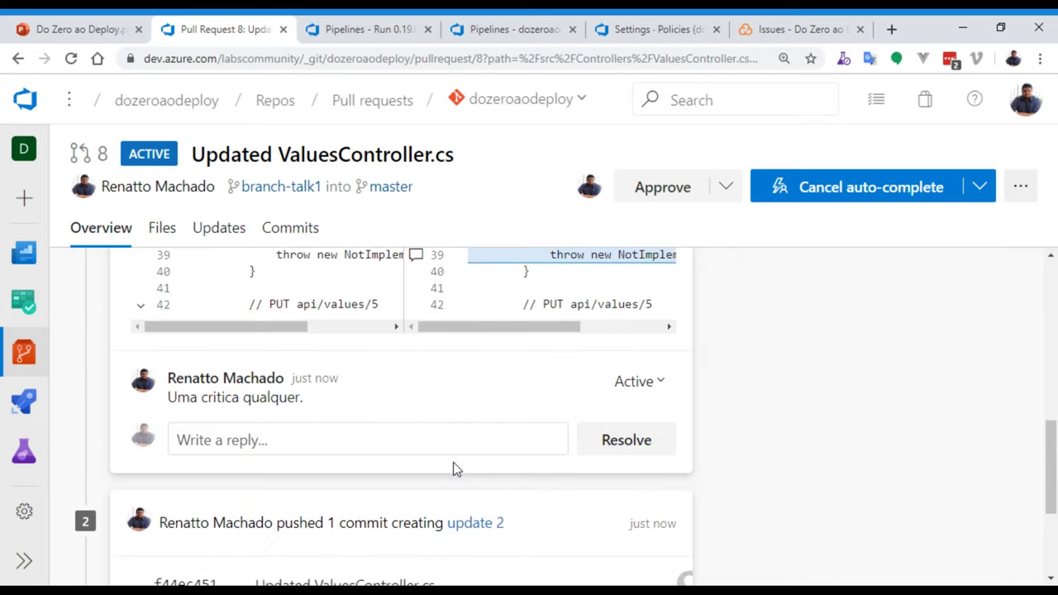
{"action": "left_click", "coordinate": [637, 381]}
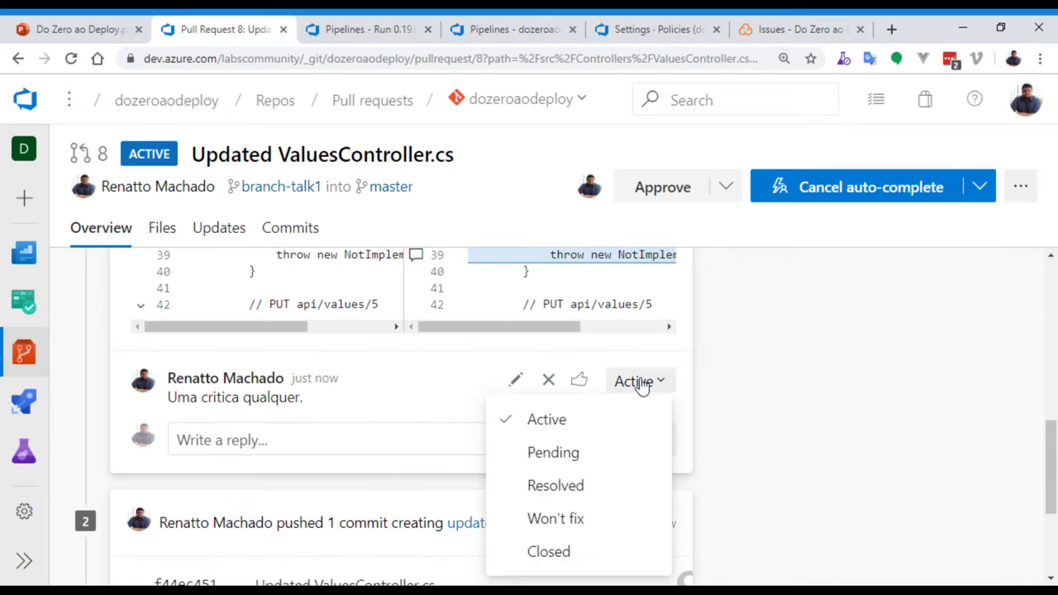
{"action": "left_click", "coordinate": [581, 489]}
Check the required policies of pull request 8 and approve it
{"action": "scroll", "coordinate": [636, 462], "scroll_direction": "up", "scroll_amount": 10}
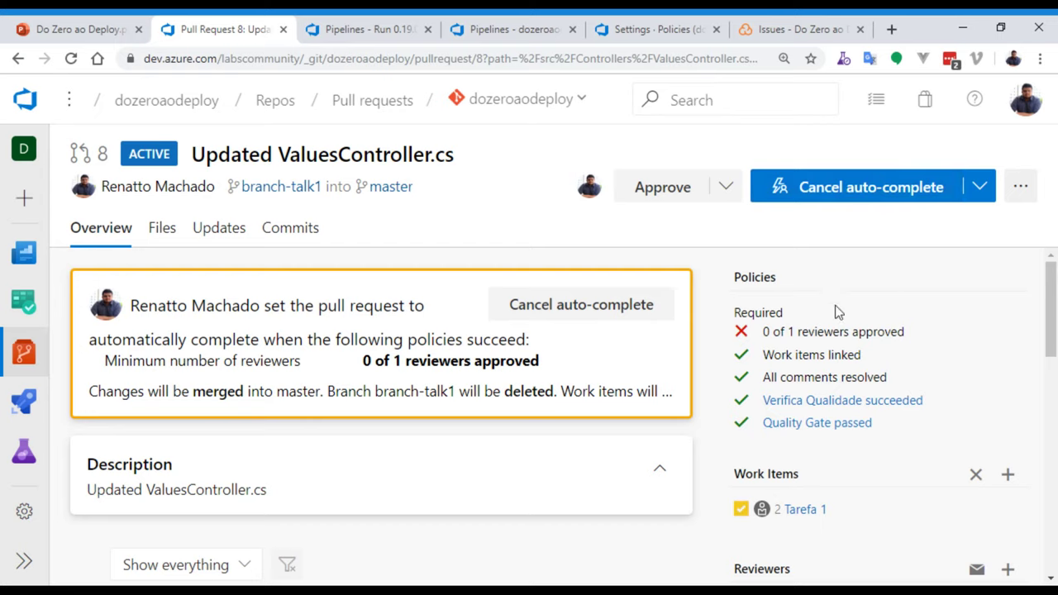
{"action": "left_click_drag", "start_coordinate": [798, 332], "coordinate": [860, 334]}
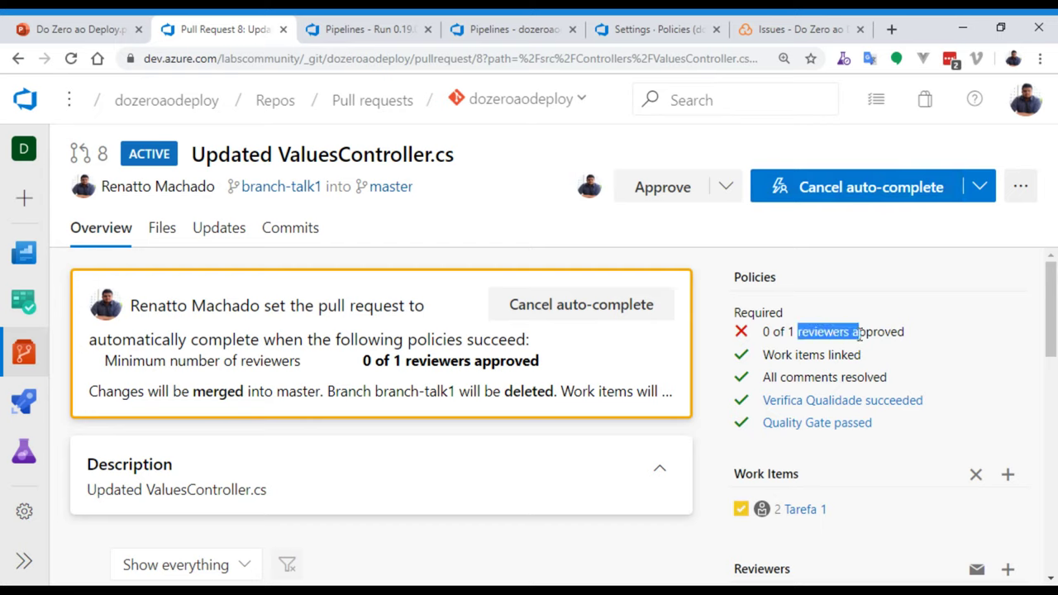
{"action": "left_click", "coordinate": [903, 331]}
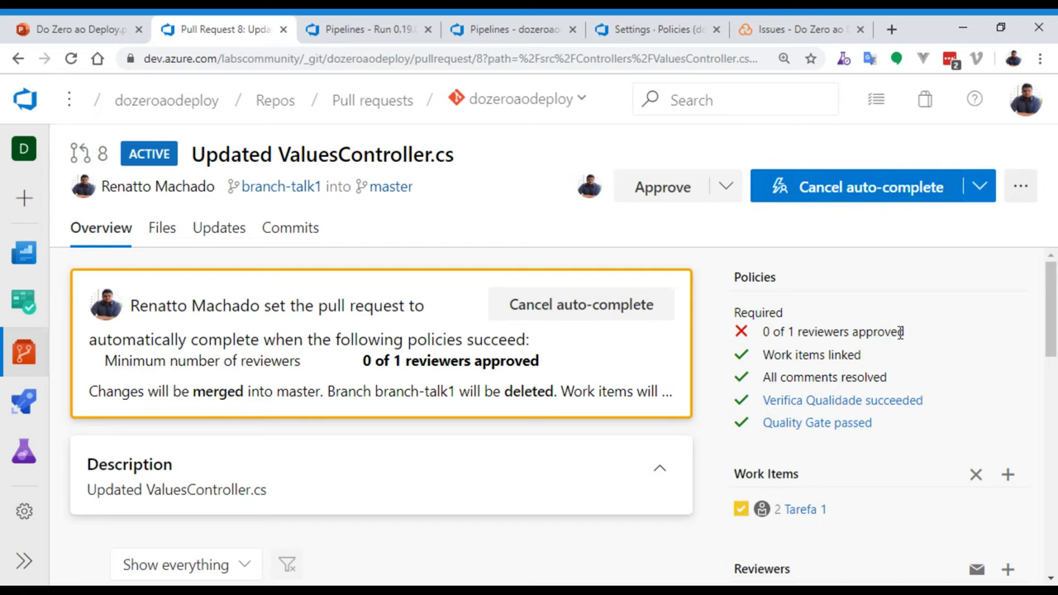
{"action": "left_click", "coordinate": [690, 192]}
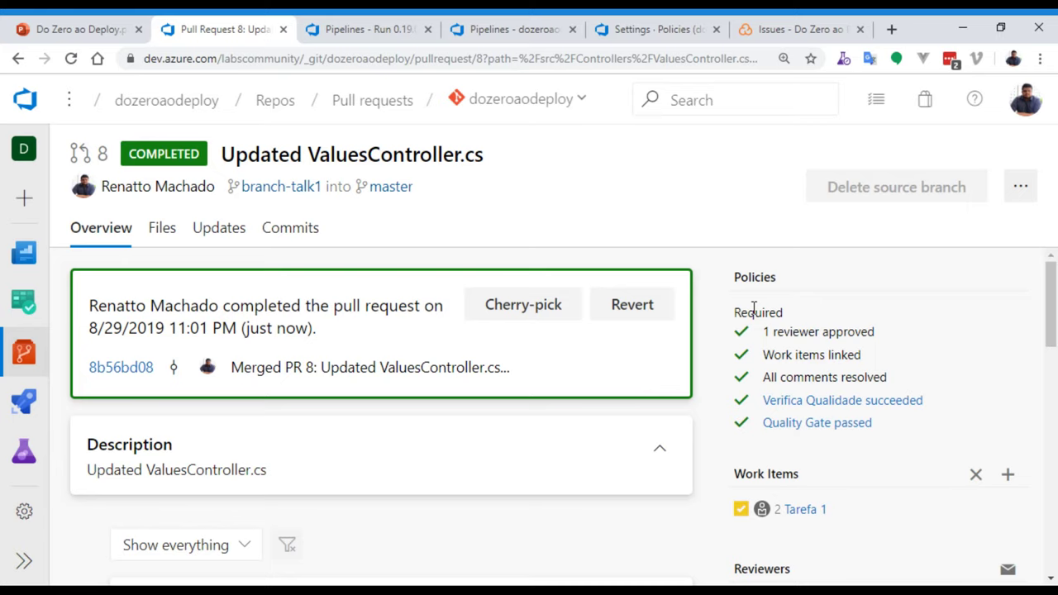
Open the job log of the dozeroaodeploy pipeline run for Merged PR 8
{"action": "left_click", "coordinate": [351, 28]}
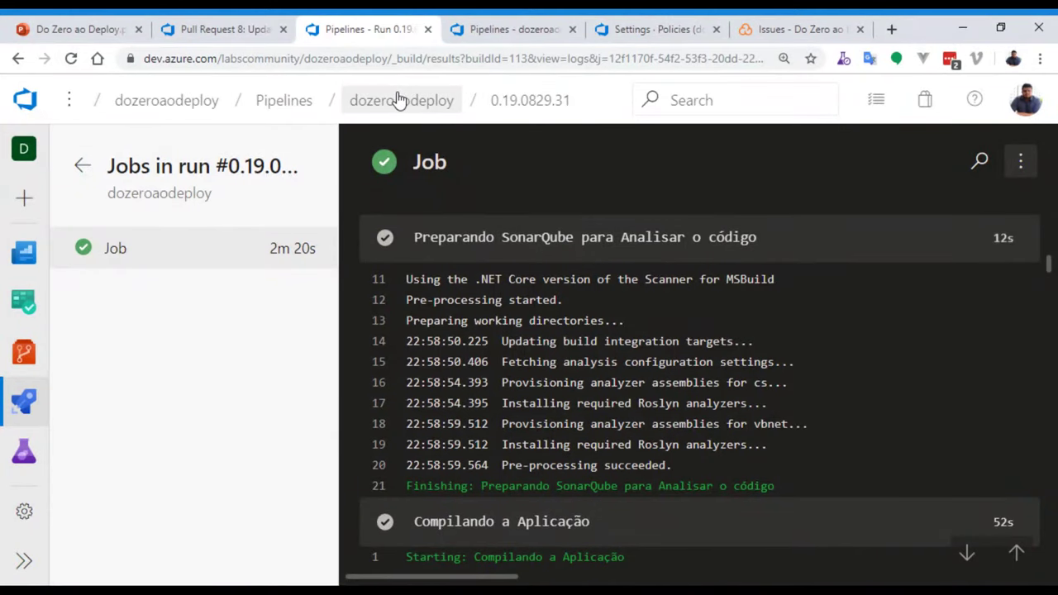
{"action": "left_click", "coordinate": [442, 107]}
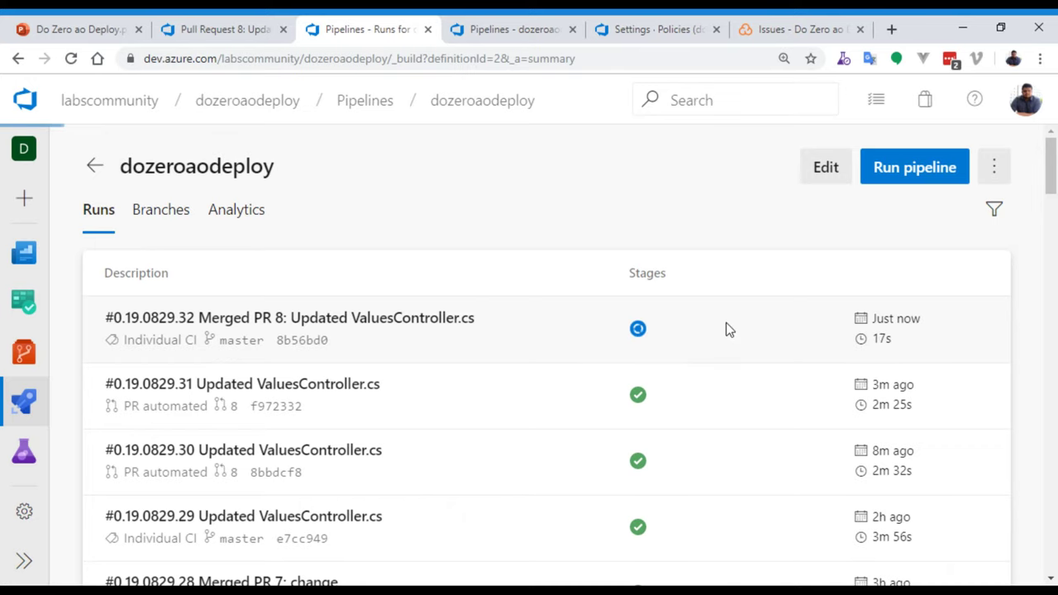
{"action": "left_click", "coordinate": [727, 329]}
{"action": "scroll", "coordinate": [724, 326], "scroll_direction": "down", "scroll_amount": 2}
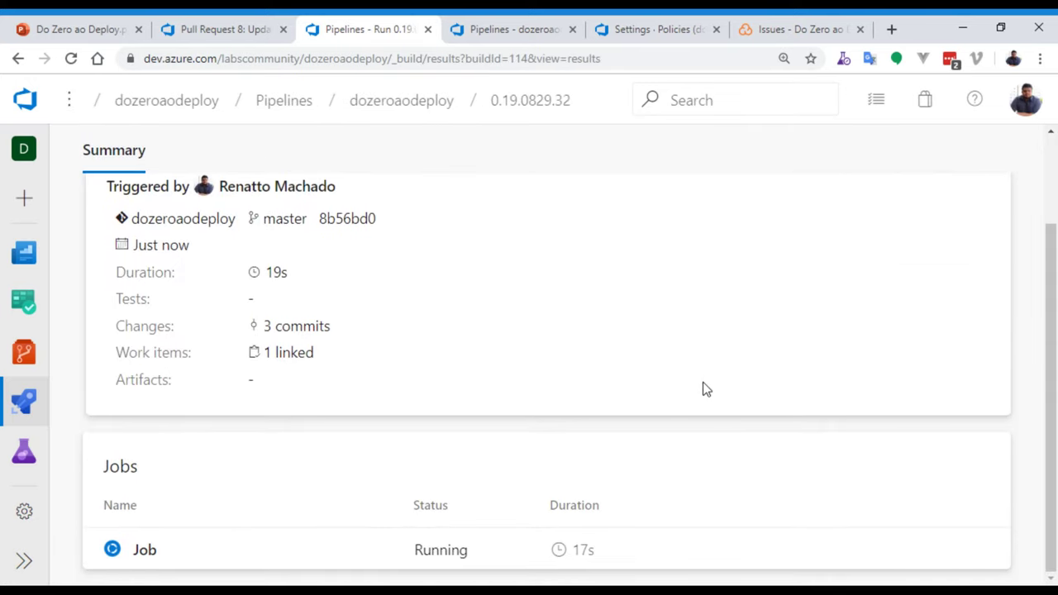
{"action": "left_click", "coordinate": [357, 551]}
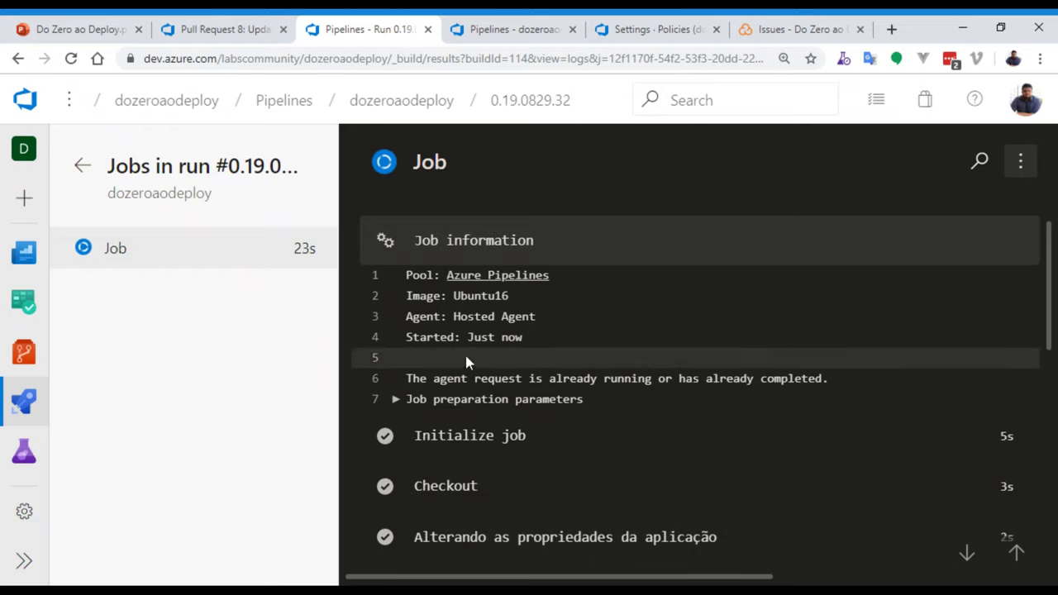
Open the DO-ZERO-AO-DEPLOY-CD release pipeline for editing in the other pipeline browser tab
{"action": "left_click", "coordinate": [538, 29]}
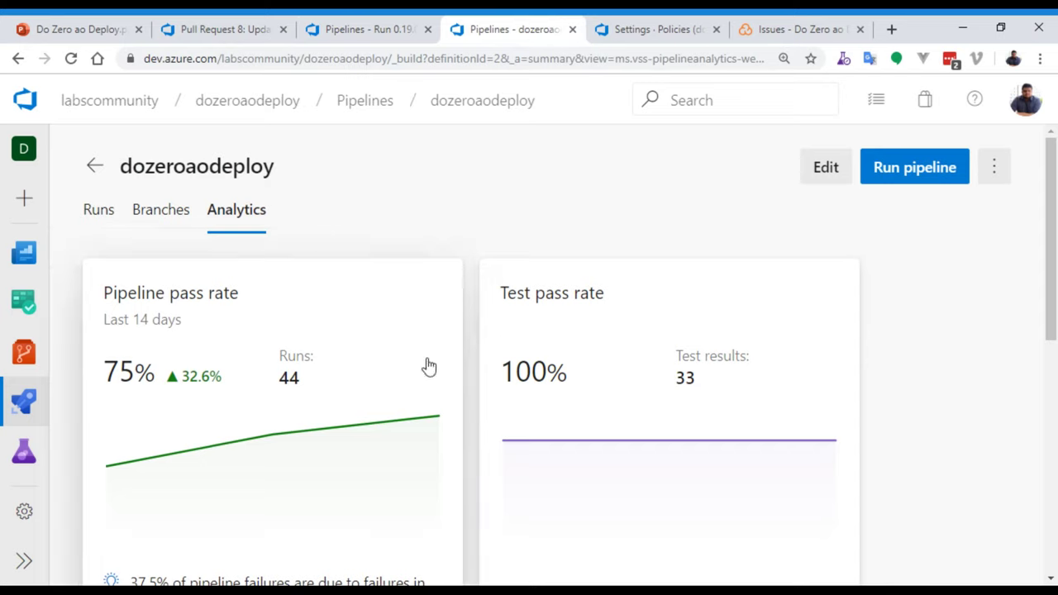
{"action": "mouse_move", "coordinate": [33, 396]}
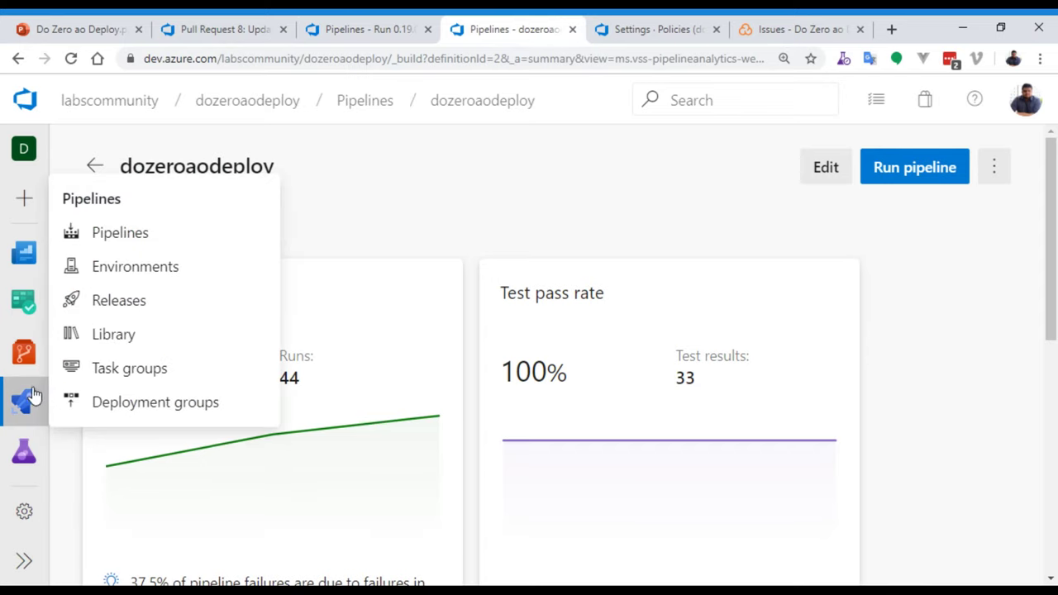
{"action": "left_click", "coordinate": [128, 299]}
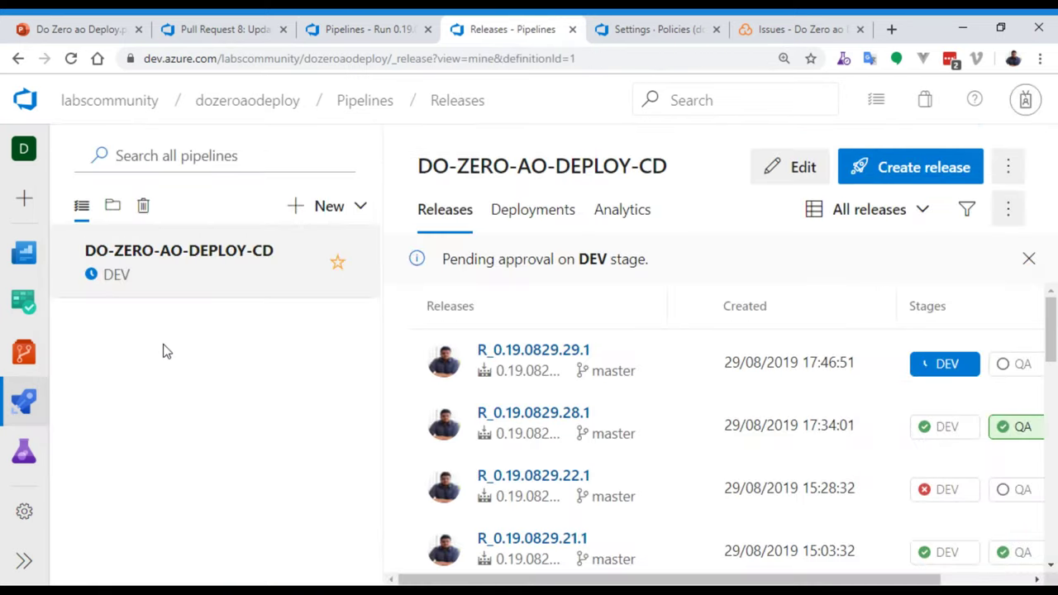
{"action": "left_click", "coordinate": [785, 171]}
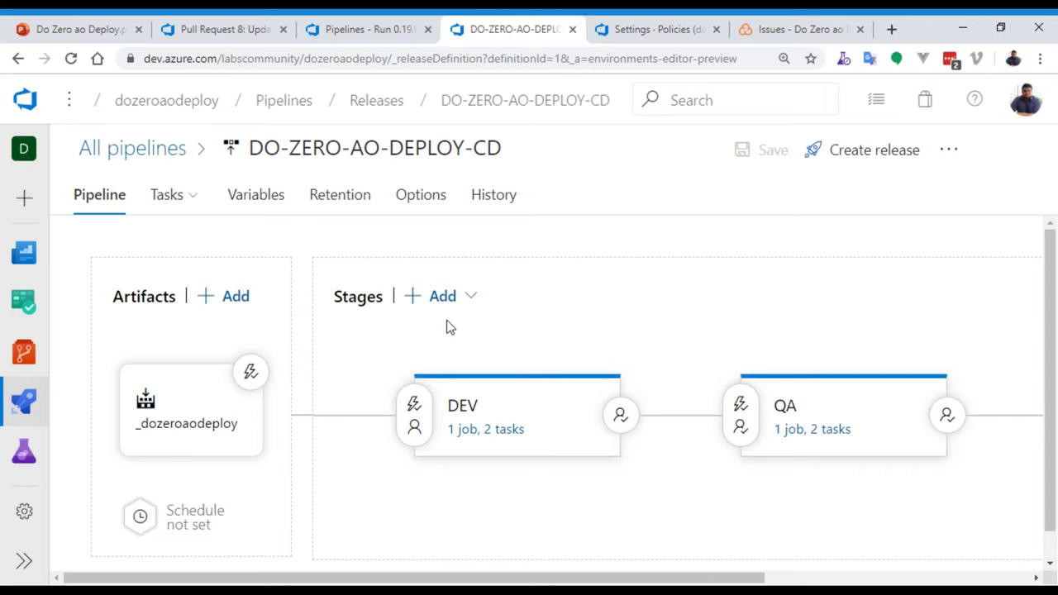
Review the _dozeroaodeploy build artifact's source pipeline, default version and source alias
{"action": "left_click", "coordinate": [192, 418]}
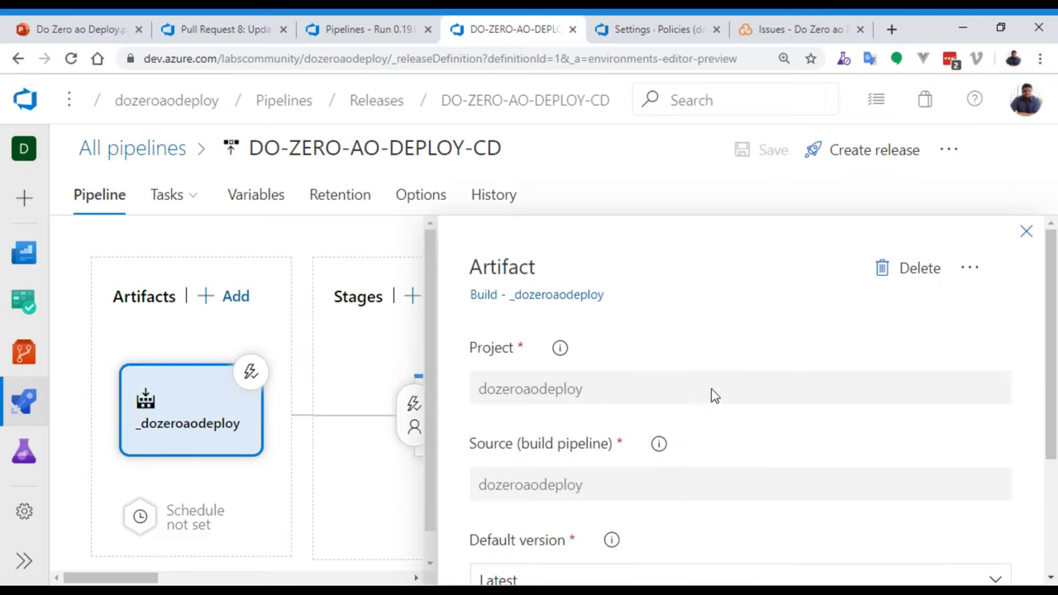
{"action": "scroll", "coordinate": [663, 421], "scroll_direction": "down", "scroll_amount": 1}
{"action": "scroll", "coordinate": [578, 472], "scroll_direction": "down", "scroll_amount": 1}
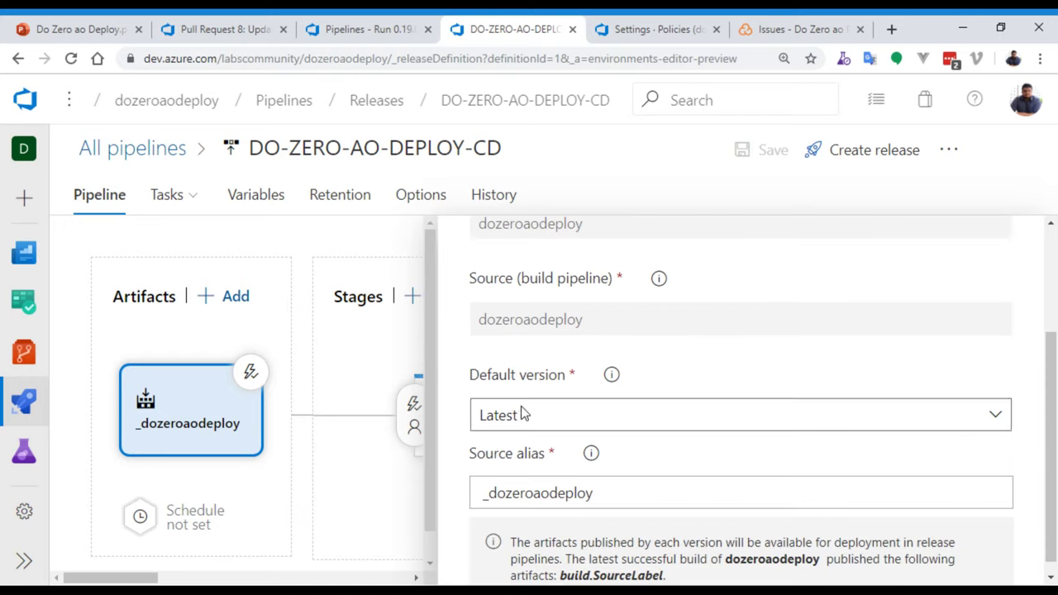
{"action": "scroll", "coordinate": [567, 479], "scroll_direction": "down", "scroll_amount": 1}
{"action": "left_click", "coordinate": [567, 480]}
{"action": "left_click_drag", "start_coordinate": [611, 480], "coordinate": [468, 481]}
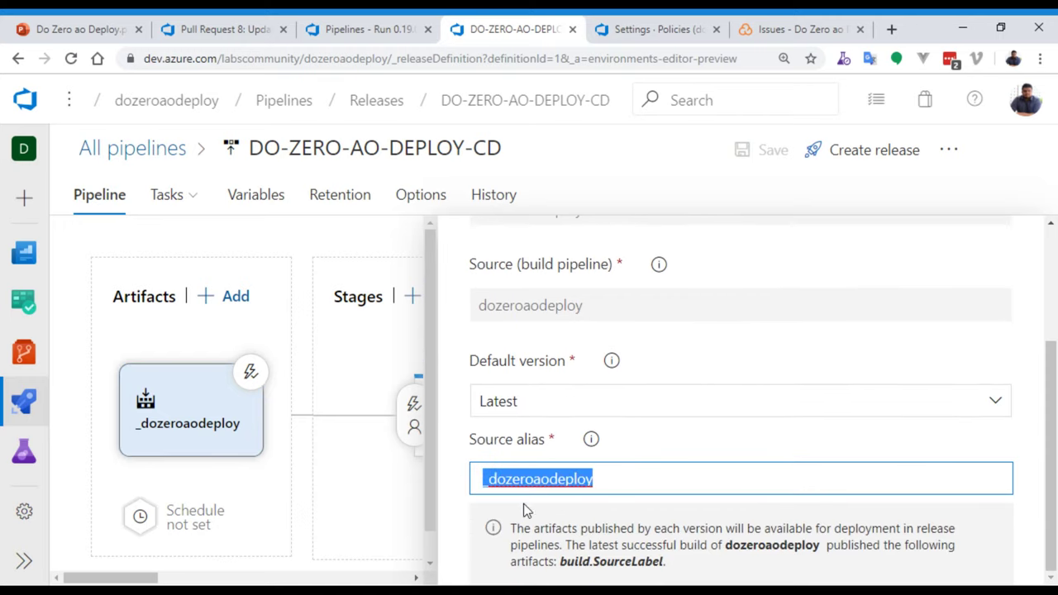
{"action": "left_click", "coordinate": [616, 486]}
{"action": "scroll", "coordinate": [608, 463], "scroll_direction": "up", "scroll_amount": 2}
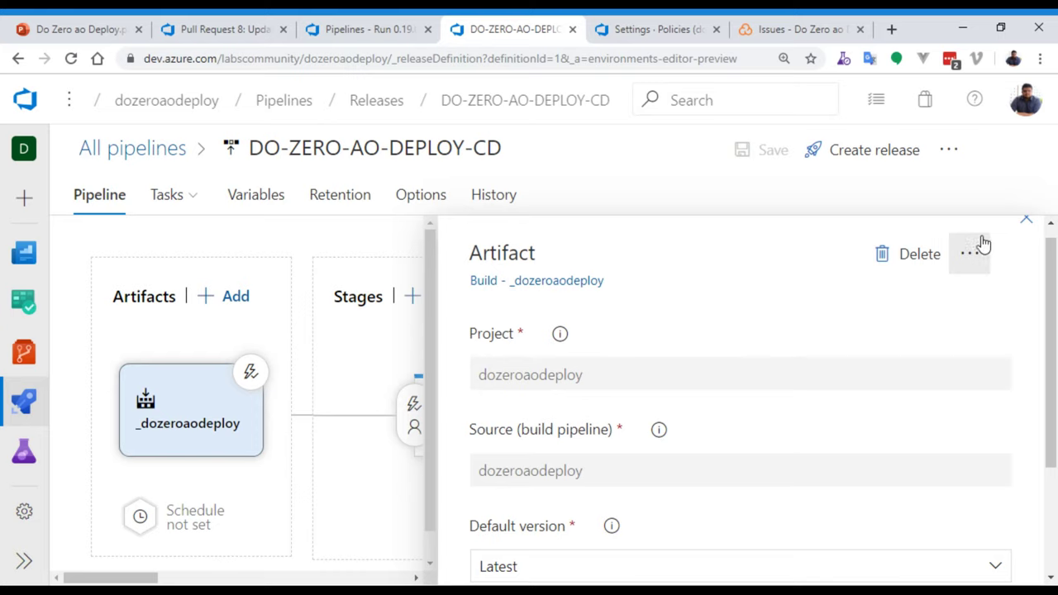
{"action": "scroll", "coordinate": [1015, 244], "scroll_direction": "up", "scroll_amount": 1}
{"action": "left_click", "coordinate": [1025, 235]}
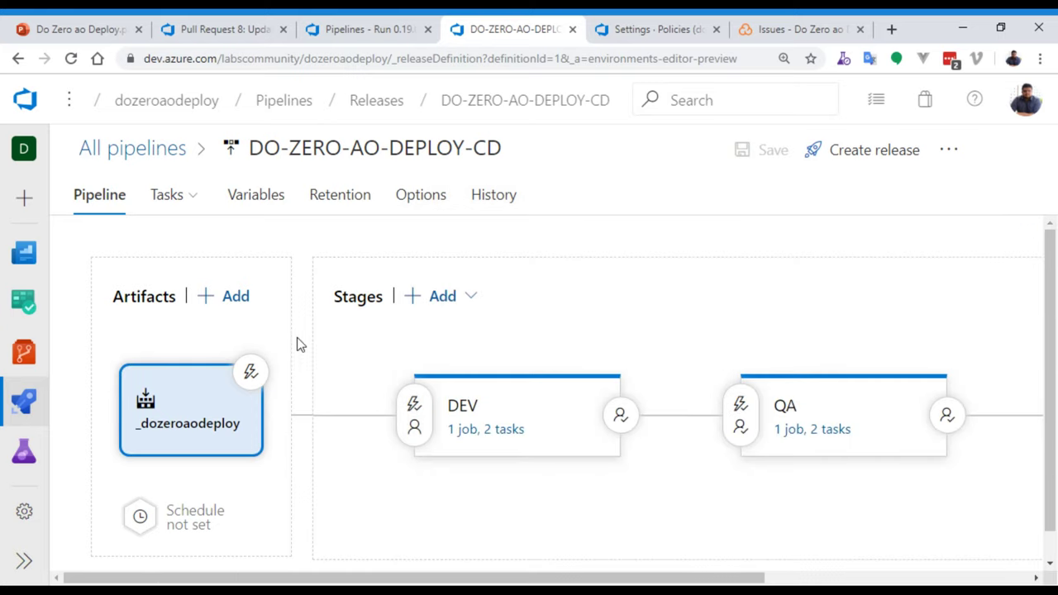
Inspect the artifact's continuous deployment trigger and look over the stages through to PROD
{"action": "left_click", "coordinate": [252, 374]}
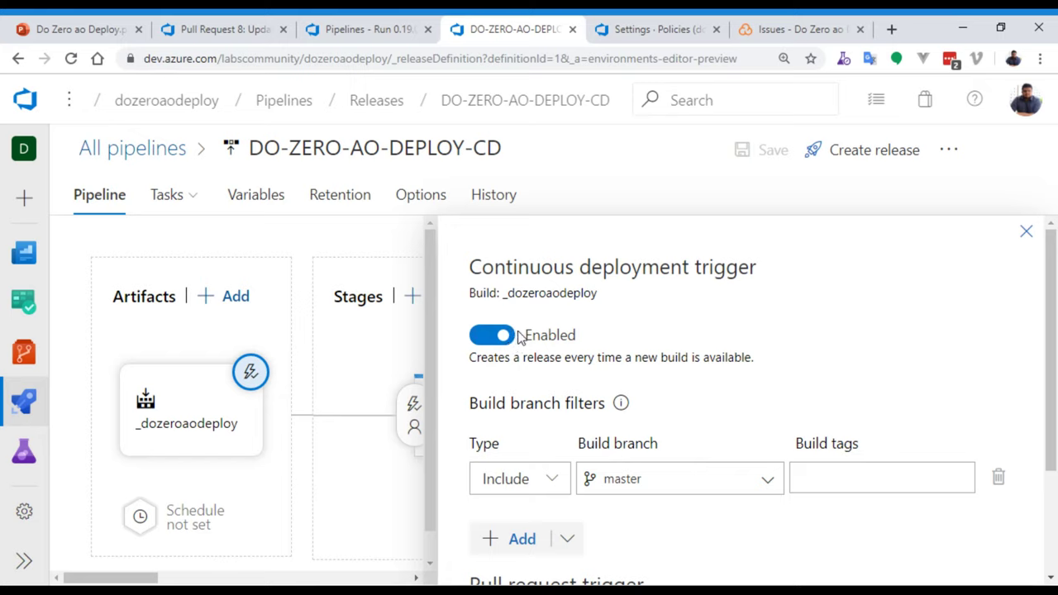
{"action": "left_click", "coordinate": [1026, 232]}
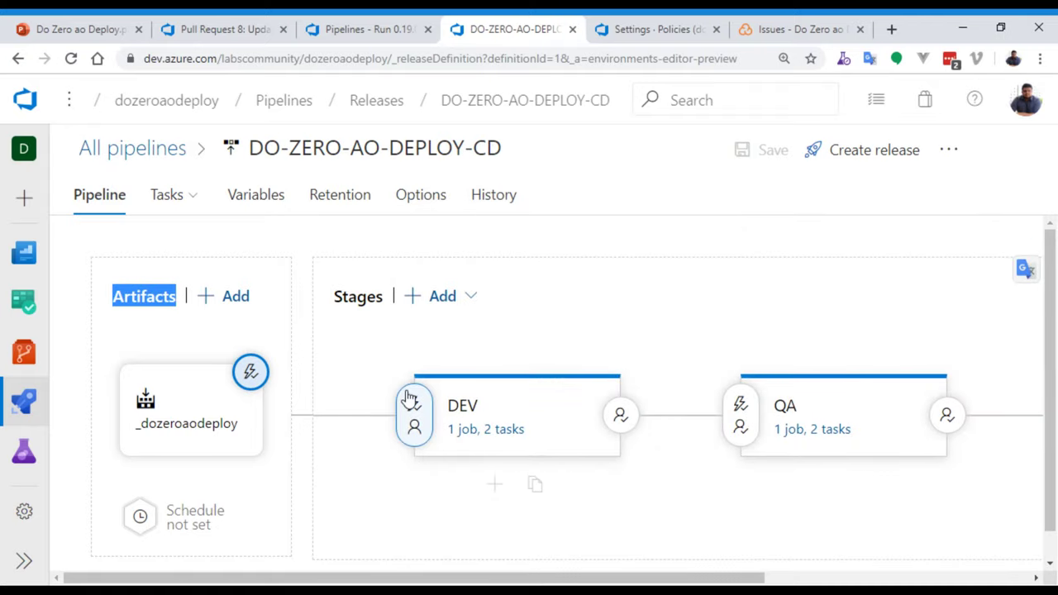
{"action": "scroll", "coordinate": [417, 496], "scroll_direction": "down", "scroll_amount": 1}
{"action": "left_click_drag", "start_coordinate": [425, 577], "coordinate": [616, 577]}
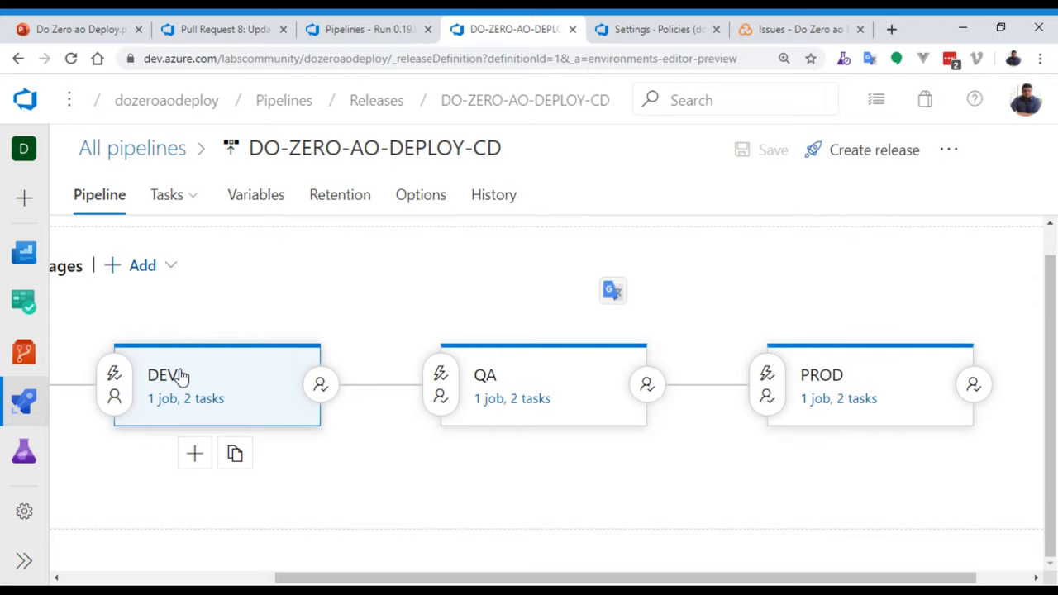
Open the DEV stage's tasks and examine the Replace Variables task's target file pattern
{"action": "left_click", "coordinate": [179, 407]}
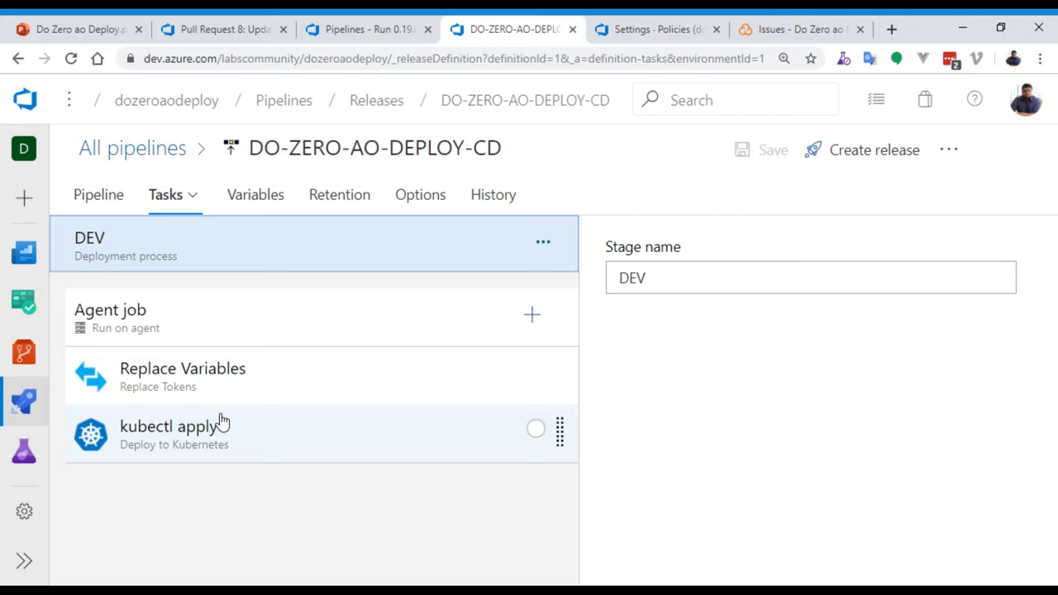
{"action": "left_click", "coordinate": [231, 381]}
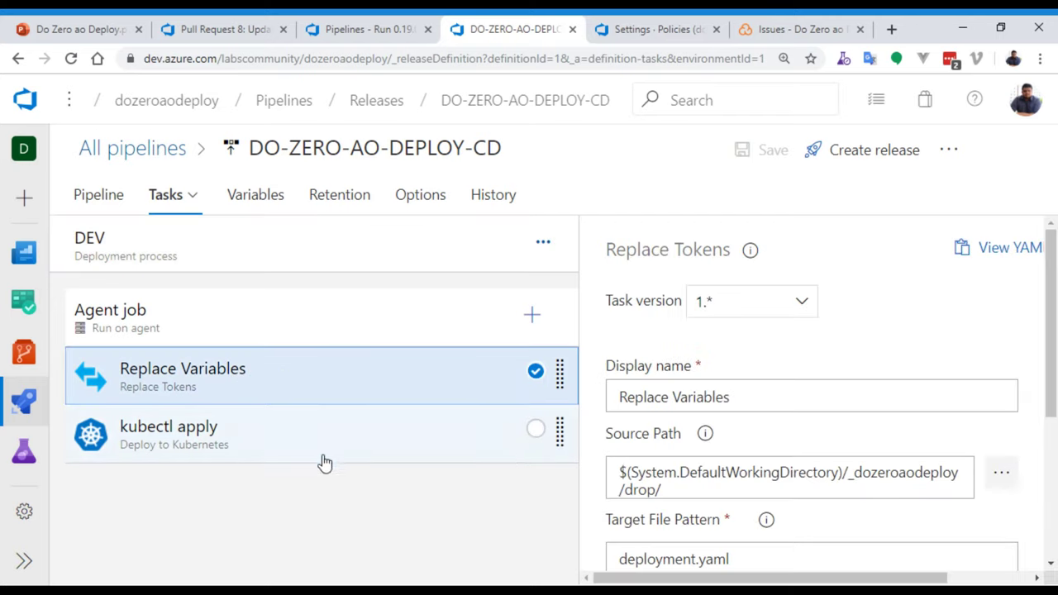
{"action": "scroll", "coordinate": [775, 465], "scroll_direction": "down", "scroll_amount": 2}
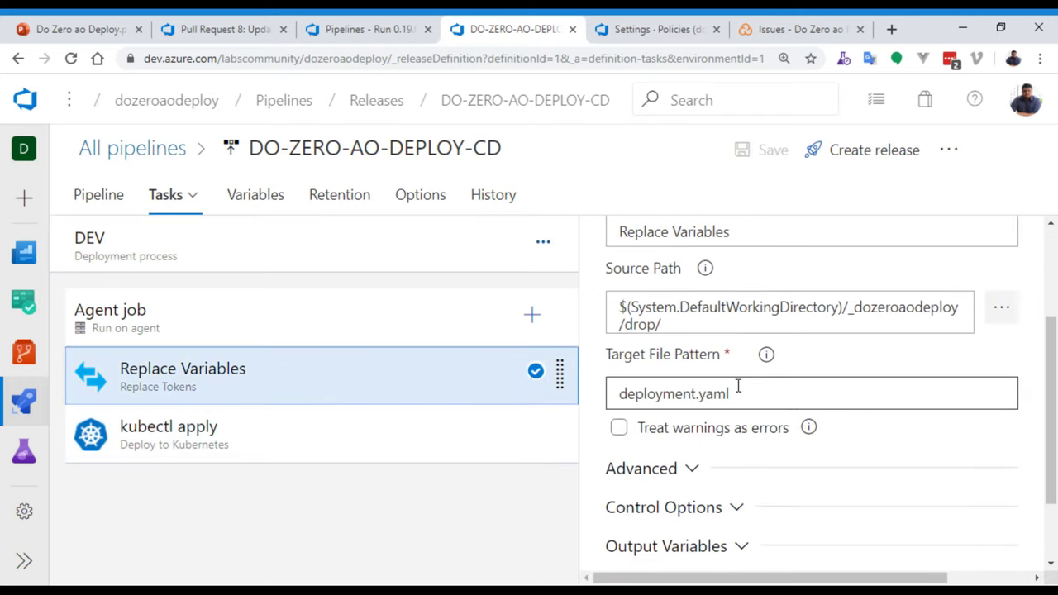
{"action": "left_click_drag", "start_coordinate": [738, 387], "coordinate": [615, 396]}
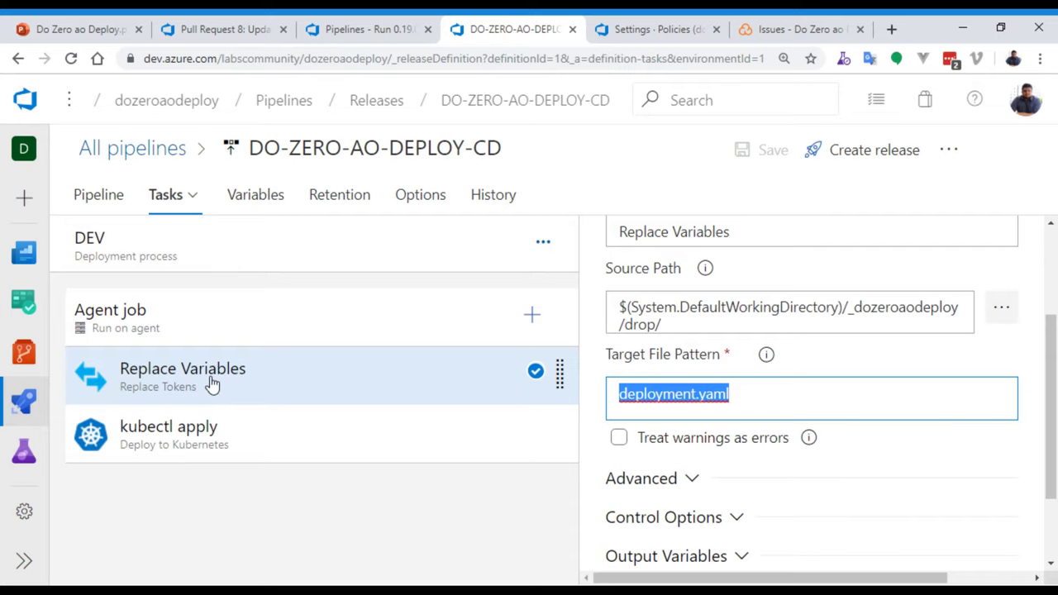
Review the names, values and scopes of the release pipeline's variables
{"action": "left_click", "coordinate": [256, 201]}
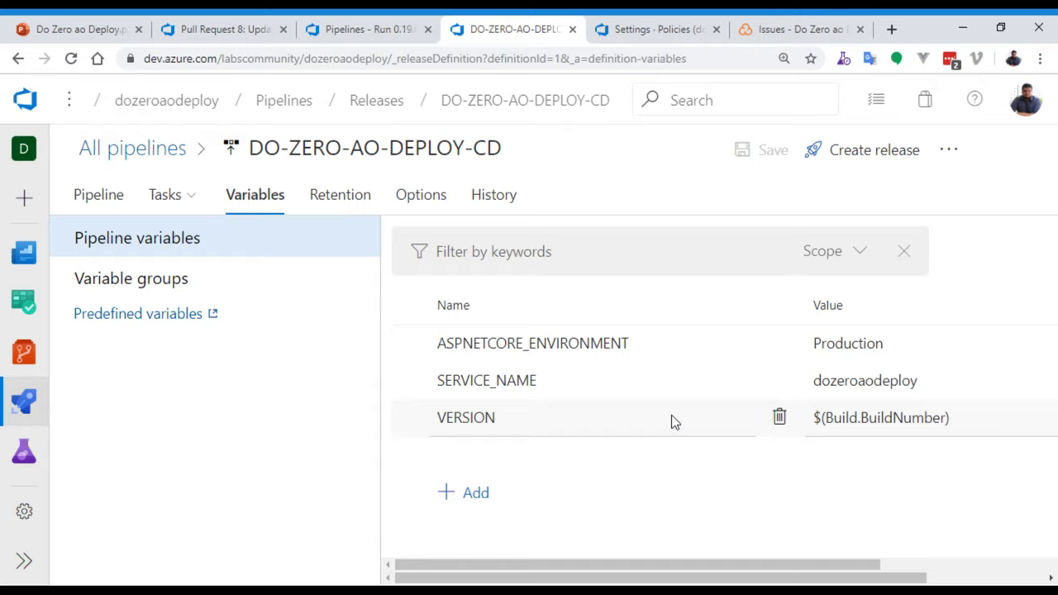
{"action": "left_click_drag", "start_coordinate": [737, 564], "coordinate": [931, 558]}
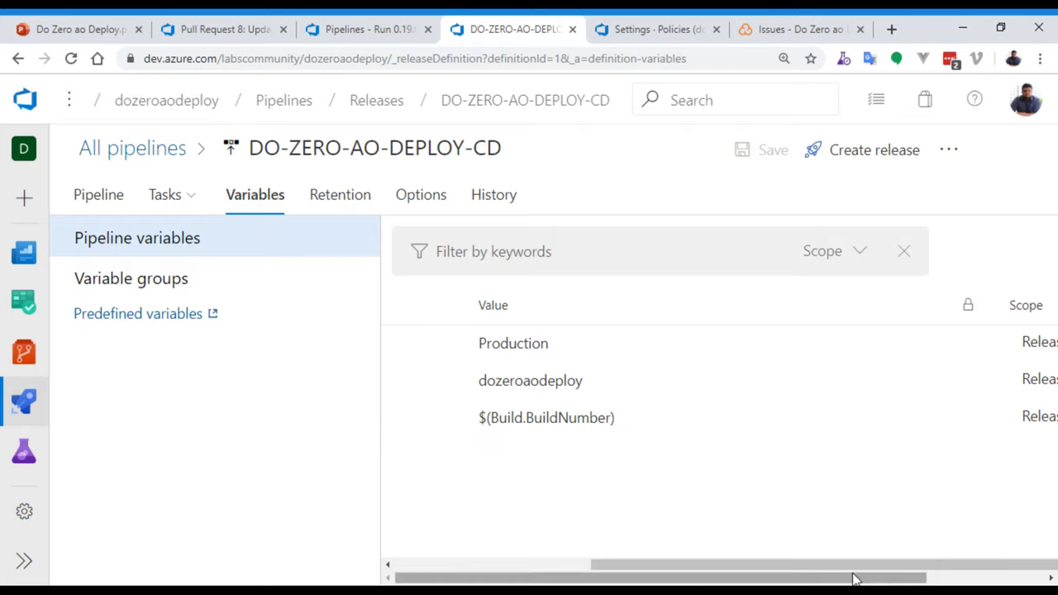
{"action": "left_click_drag", "start_coordinate": [823, 565], "coordinate": [626, 566]}
Review the Kubernetes service connection and namespace of the DEV stage's kubectl apply task, and return to the pipeline diagram
{"action": "mouse_move", "coordinate": [165, 203]}
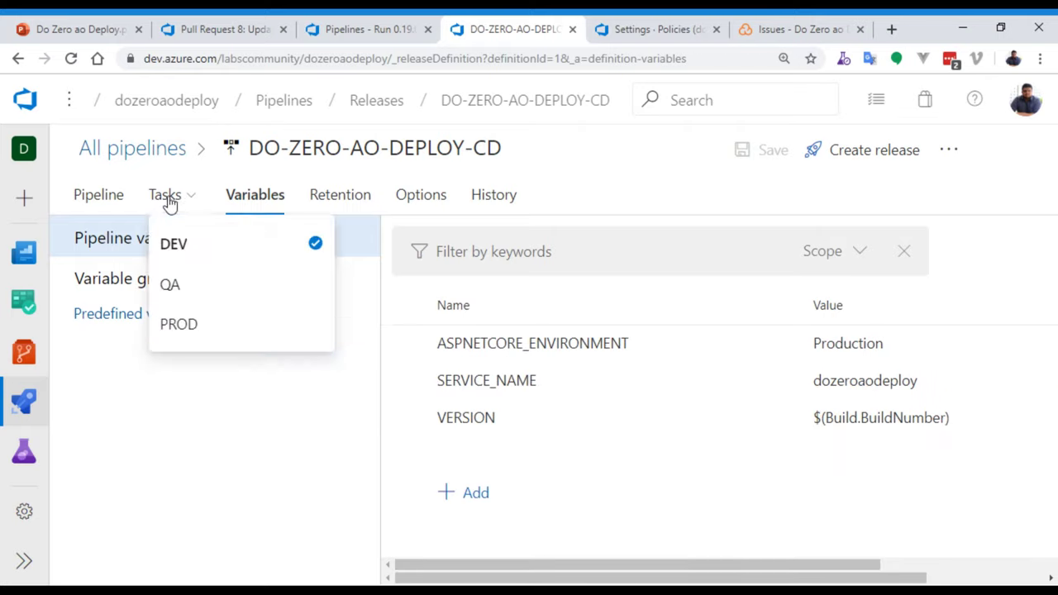
{"action": "left_click", "coordinate": [170, 240]}
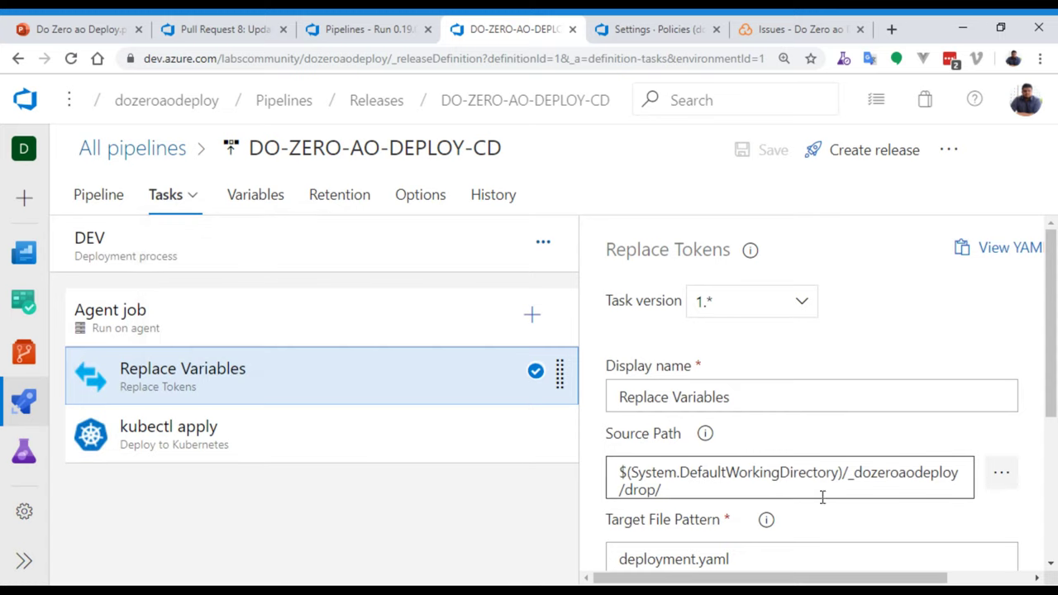
{"action": "scroll", "coordinate": [833, 479], "scroll_direction": "down", "scroll_amount": 2}
{"action": "left_click", "coordinate": [301, 451]}
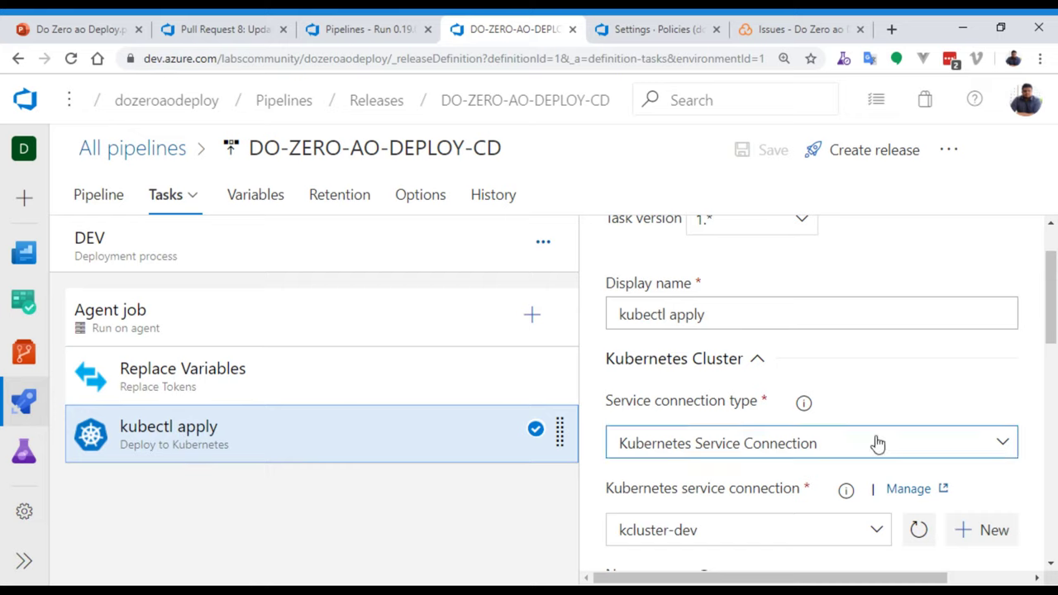
{"action": "scroll", "coordinate": [909, 424], "scroll_direction": "down", "scroll_amount": 1}
{"action": "scroll", "coordinate": [909, 422], "scroll_direction": "down", "scroll_amount": 3}
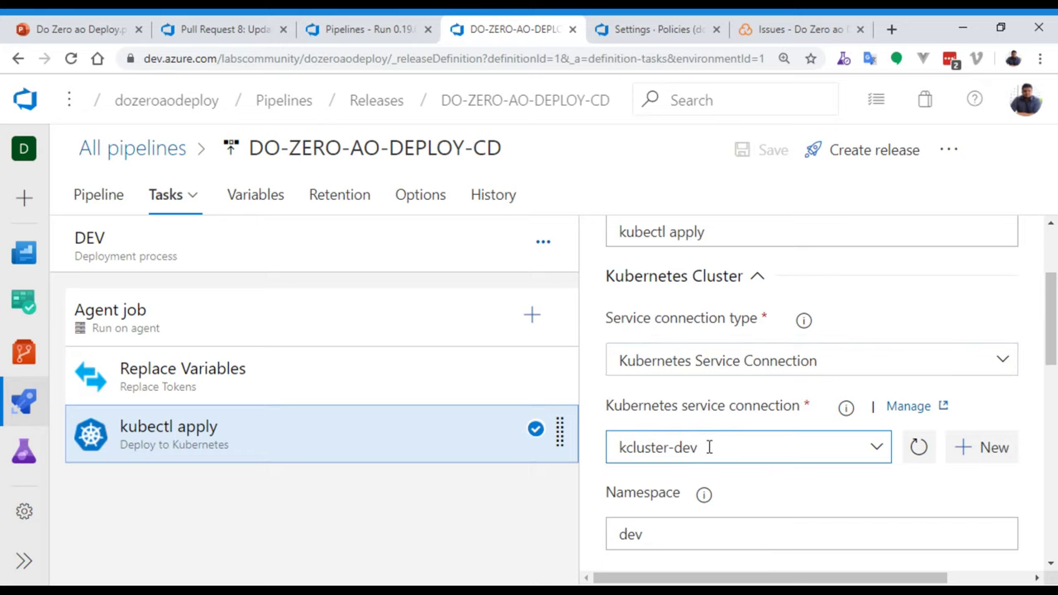
{"action": "left_click_drag", "start_coordinate": [724, 447], "coordinate": [612, 447]}
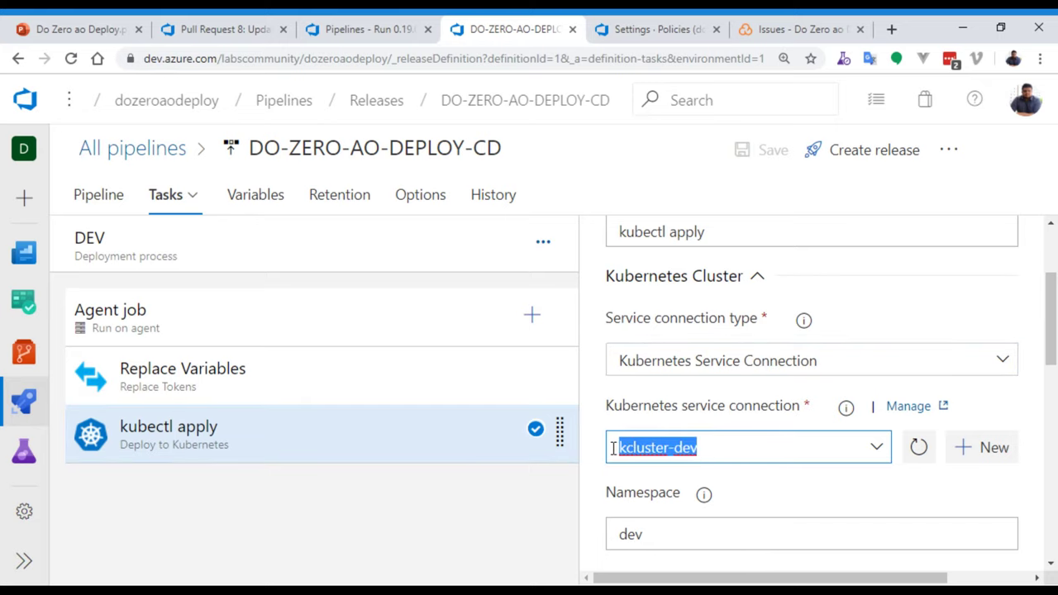
{"action": "scroll", "coordinate": [702, 491], "scroll_direction": "down", "scroll_amount": 1}
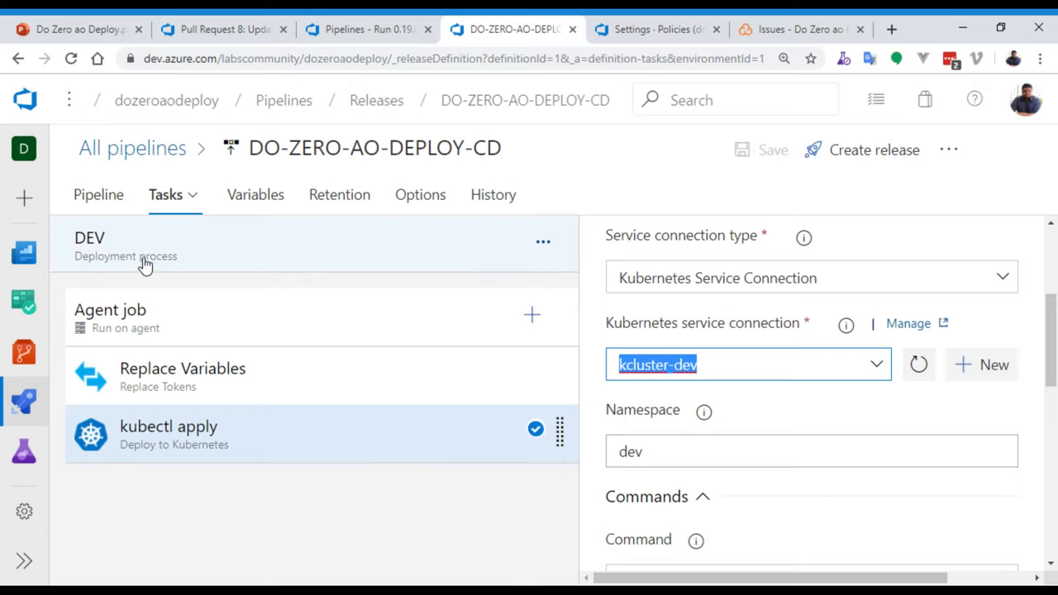
{"action": "left_click", "coordinate": [109, 196]}
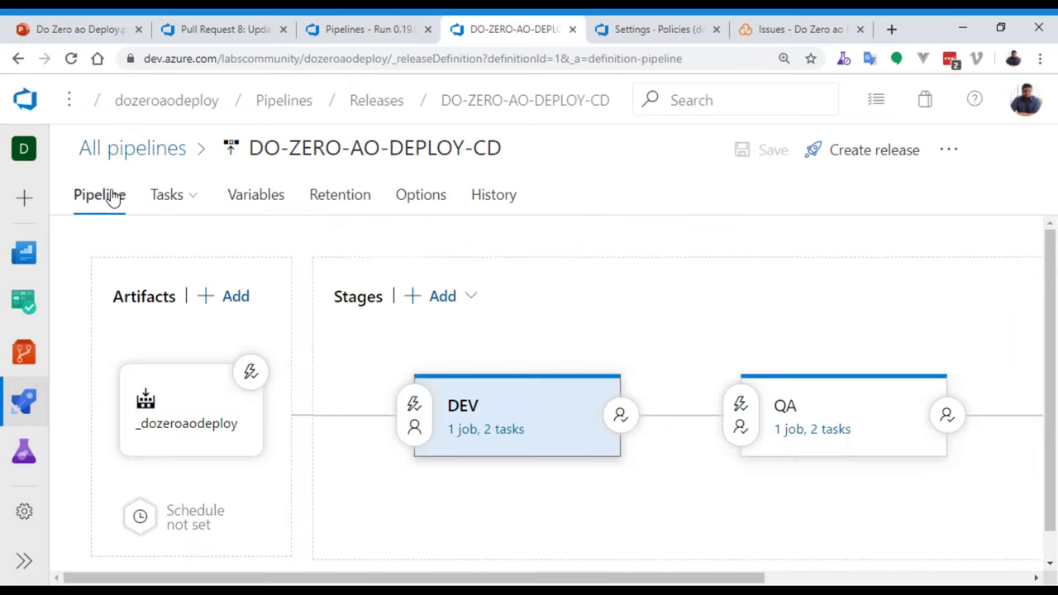
Review the Kubernetes service connection and namespace of the QA stage's kubectl apply task, and return to the pipeline diagram
{"action": "scroll", "coordinate": [655, 559], "scroll_direction": "right", "scroll_amount": 4}
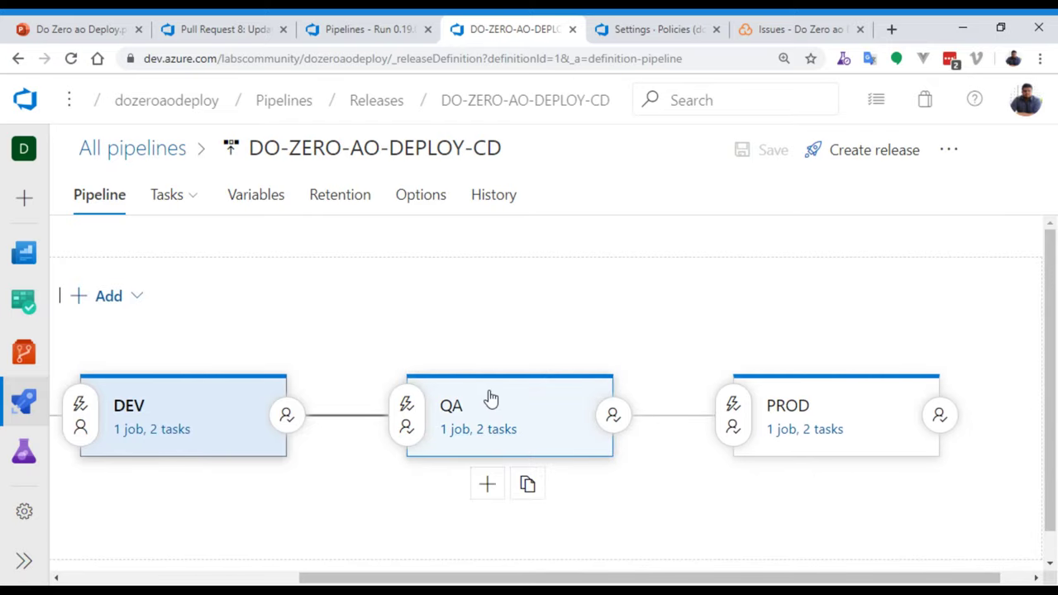
{"action": "left_click", "coordinate": [482, 431]}
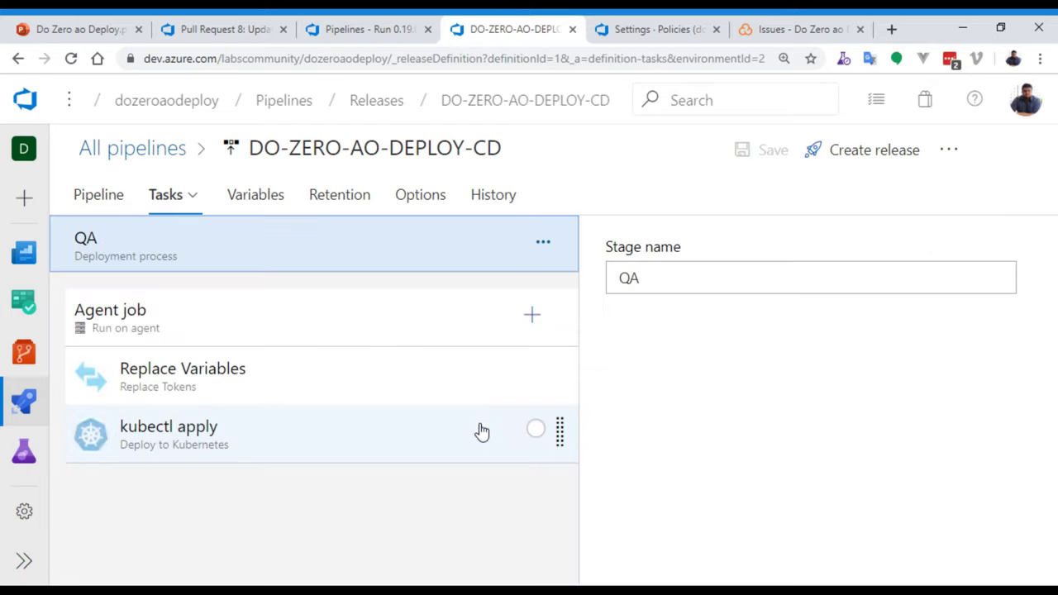
{"action": "left_click", "coordinate": [319, 429]}
{"action": "scroll", "coordinate": [773, 486], "scroll_direction": "down", "scroll_amount": 2}
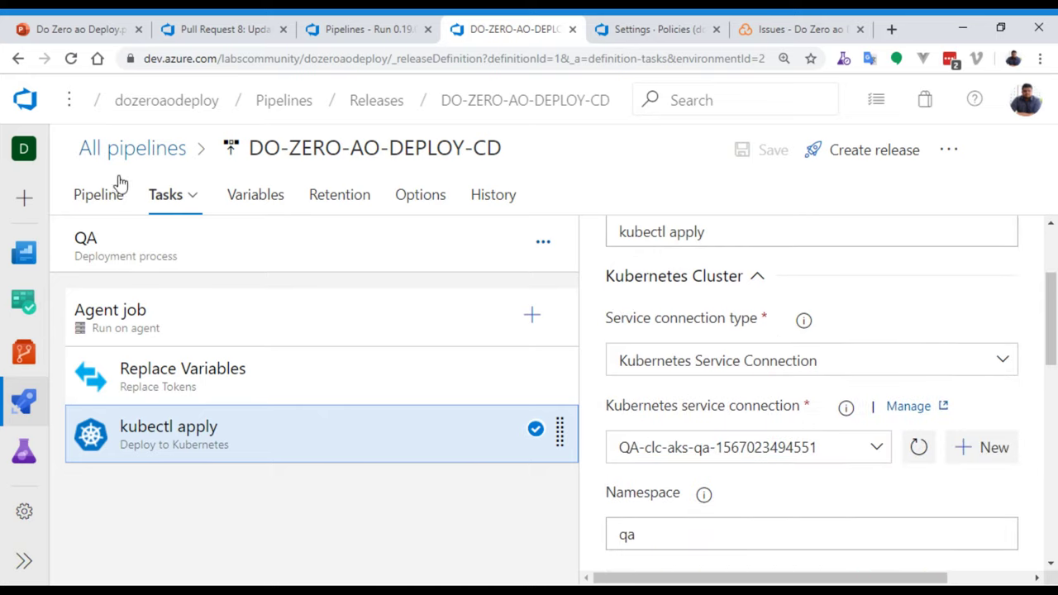
{"action": "left_click", "coordinate": [99, 197]}
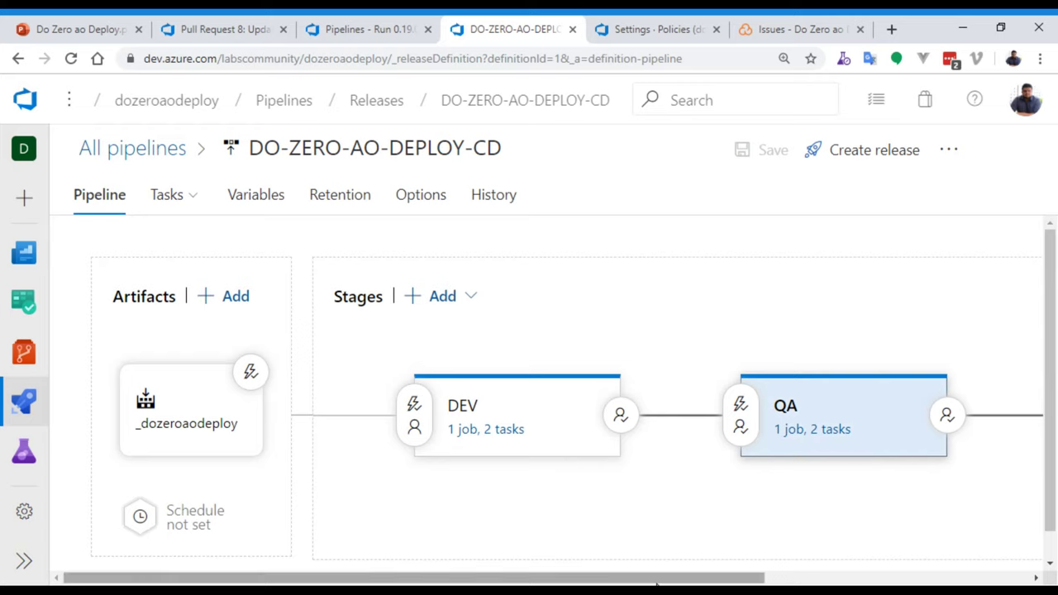
Review the Kubernetes service connection and namespace of the PROD stage's kubectl apply task, and return to the pipeline diagram
{"action": "left_click_drag", "start_coordinate": [663, 579], "coordinate": [822, 578]}
{"action": "left_click", "coordinate": [901, 429]}
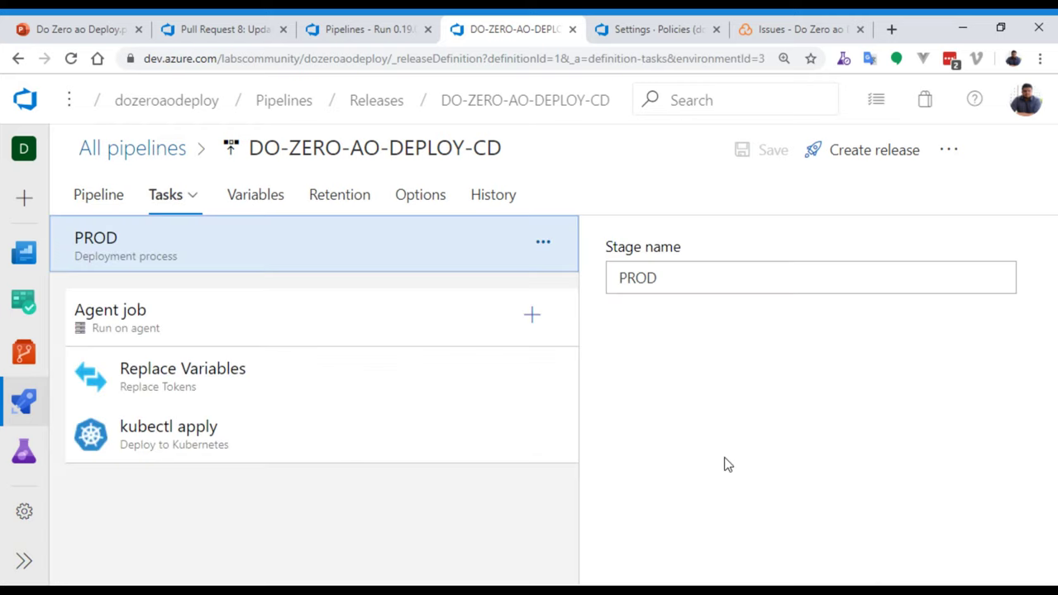
{"action": "left_click", "coordinate": [362, 397]}
{"action": "left_click", "coordinate": [361, 447]}
{"action": "scroll", "coordinate": [725, 460], "scroll_direction": "down", "scroll_amount": 2}
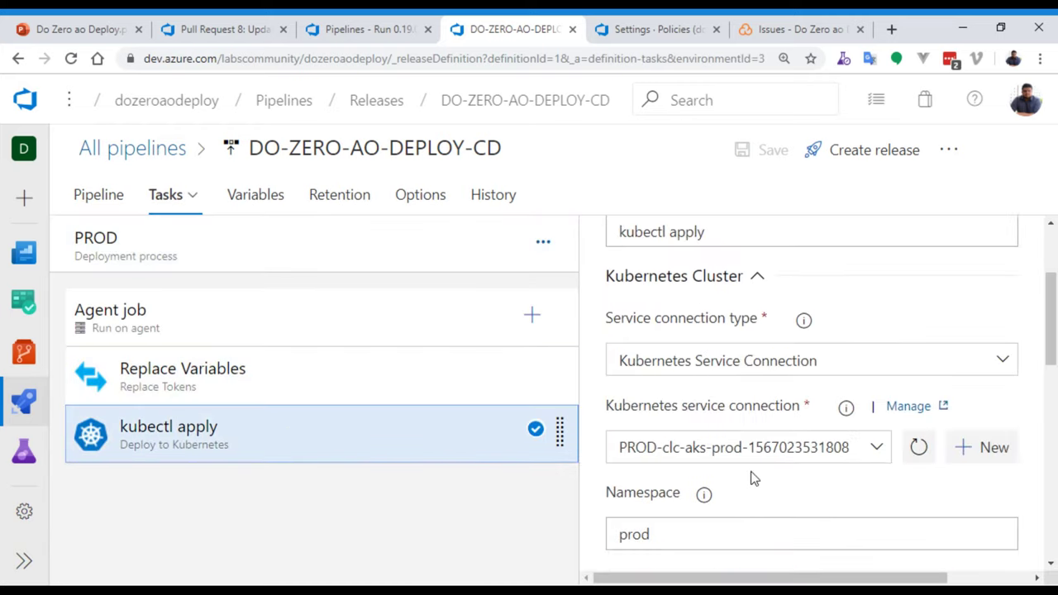
{"action": "left_click", "coordinate": [109, 196]}
Review the final tasks in build run 0.19.0829.32's job log, collapsing the post-job checkout and artifact publishing sections
{"action": "left_click", "coordinate": [397, 33]}
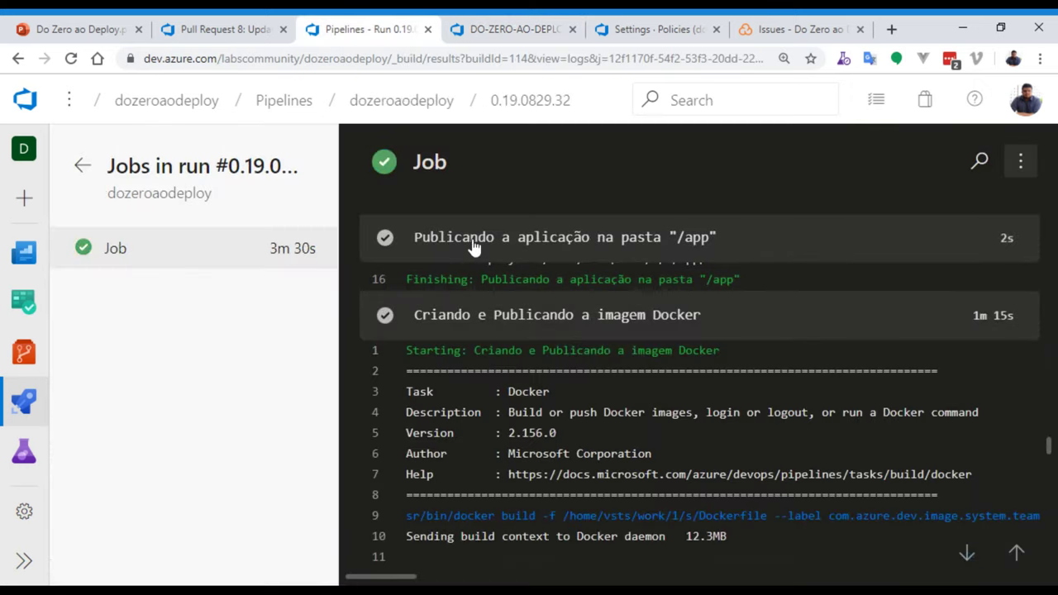
{"action": "scroll", "coordinate": [471, 246], "scroll_direction": "down", "scroll_amount": 3}
{"action": "scroll", "coordinate": [471, 246], "scroll_direction": "down", "scroll_amount": 10}
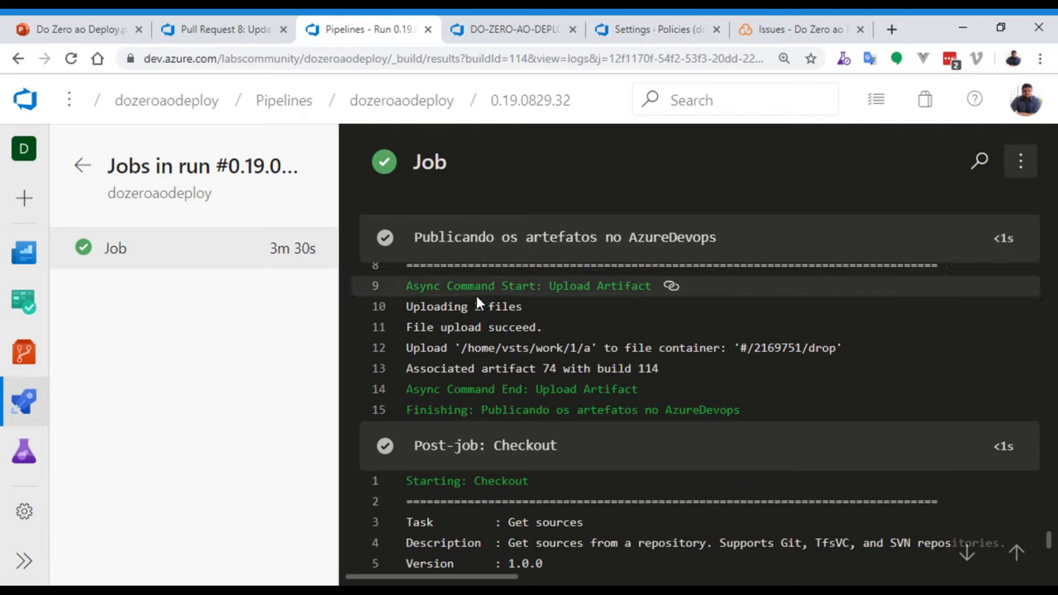
{"action": "left_click", "coordinate": [474, 442]}
{"action": "scroll", "coordinate": [478, 438], "scroll_direction": "down", "scroll_amount": 1}
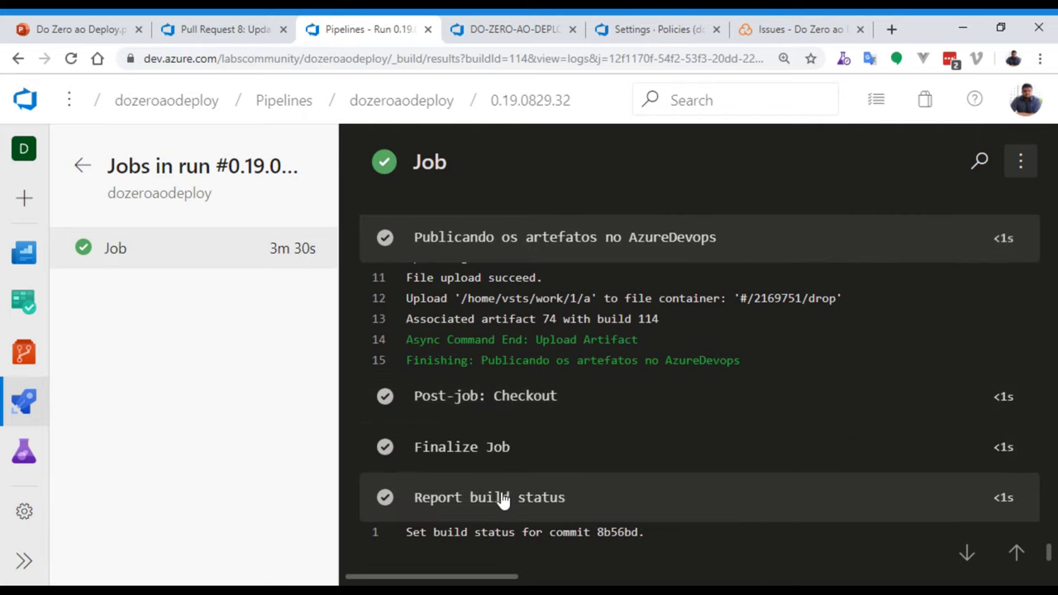
{"action": "left_click", "coordinate": [460, 237]}
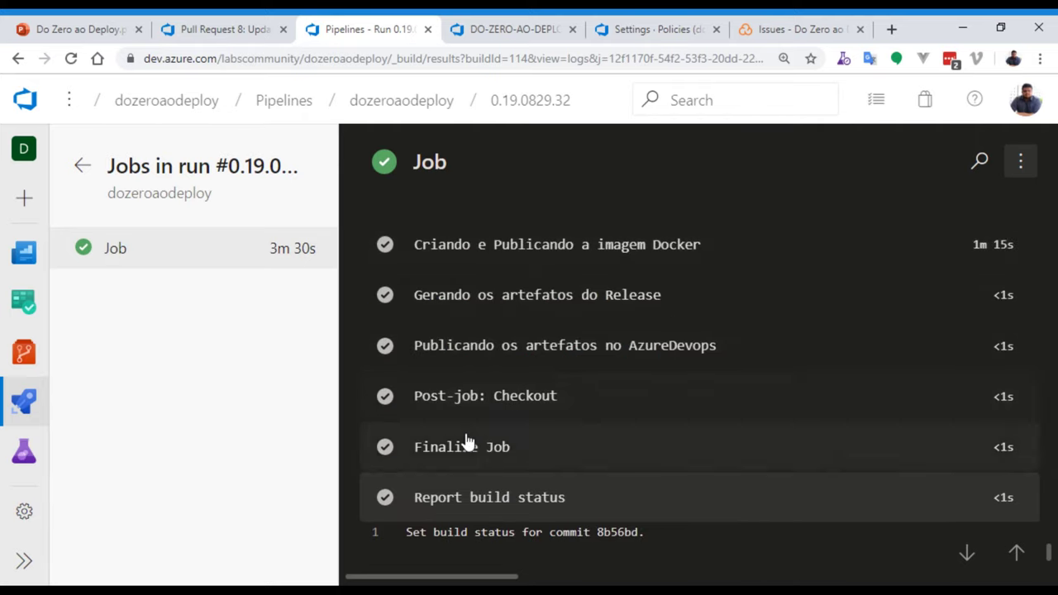
{"action": "scroll", "coordinate": [489, 415], "scroll_direction": "up", "scroll_amount": 2}
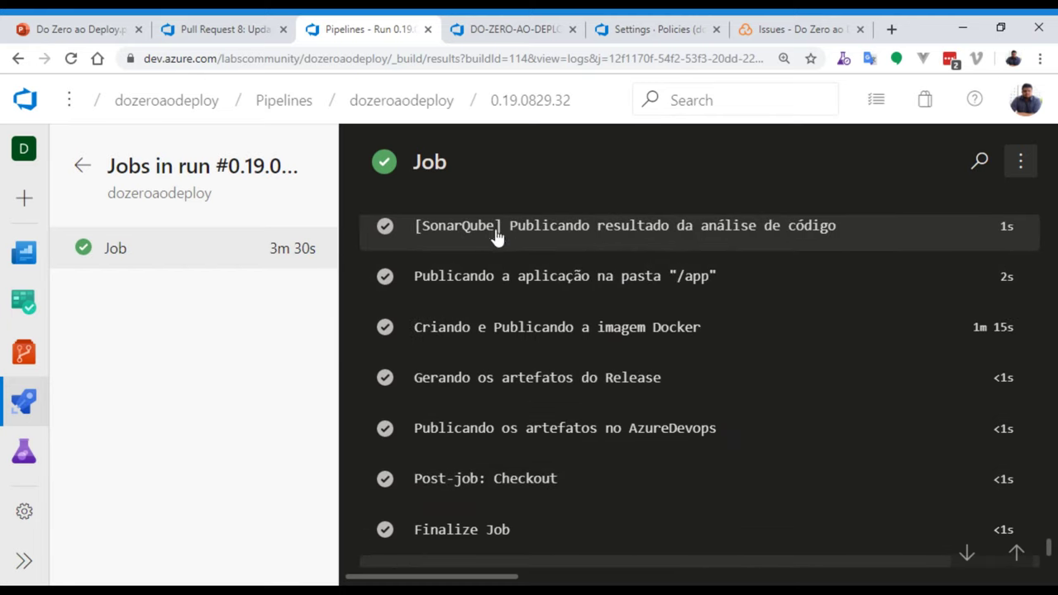
Look over the releases of DO-ZERO-AO-DEPLOY-CD, view release R_0.19.0829.28.1's stages, and return to the release list
{"action": "left_click", "coordinate": [489, 29]}
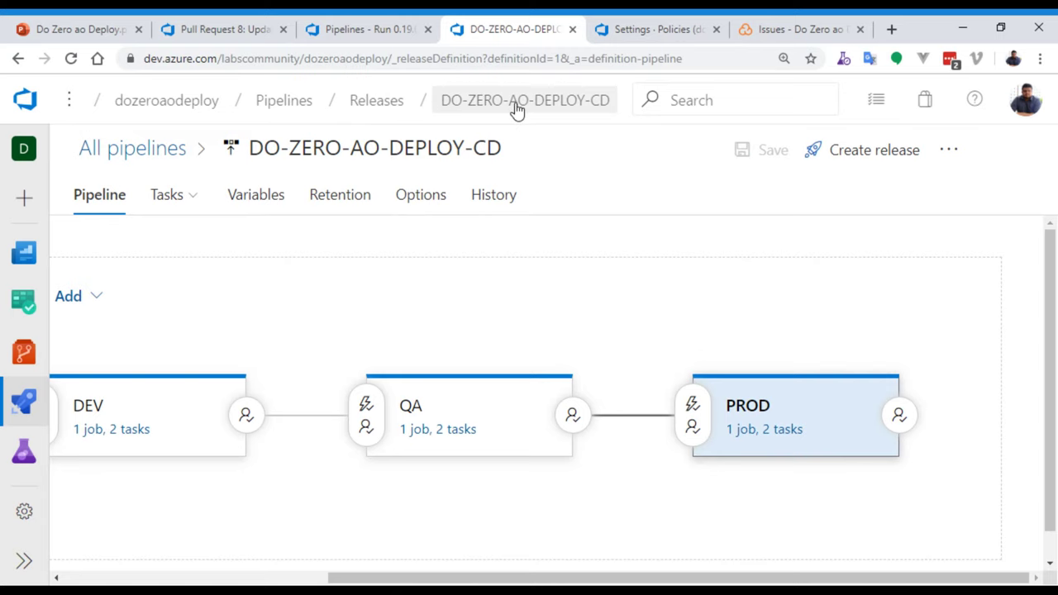
{"action": "left_click", "coordinate": [367, 101]}
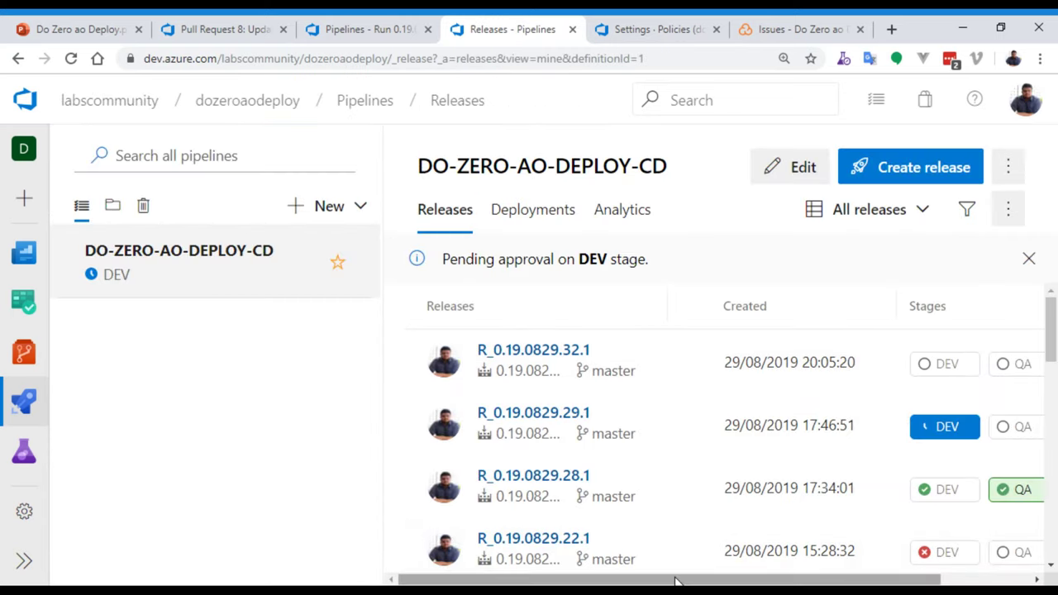
{"action": "left_click_drag", "start_coordinate": [678, 579], "coordinate": [854, 581]}
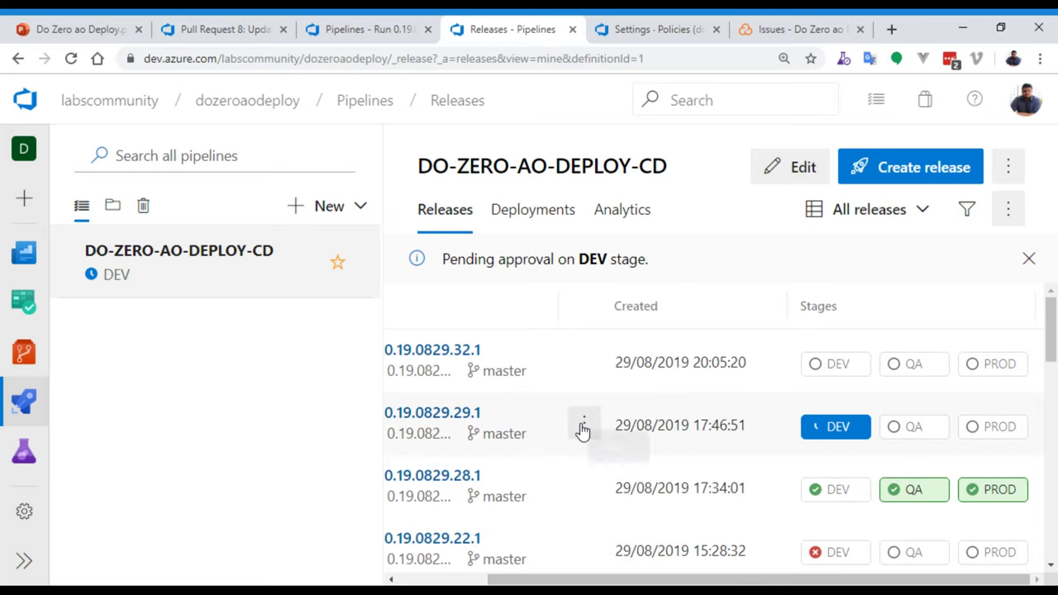
{"action": "left_click", "coordinate": [584, 424]}
{"action": "left_click", "coordinate": [504, 390]}
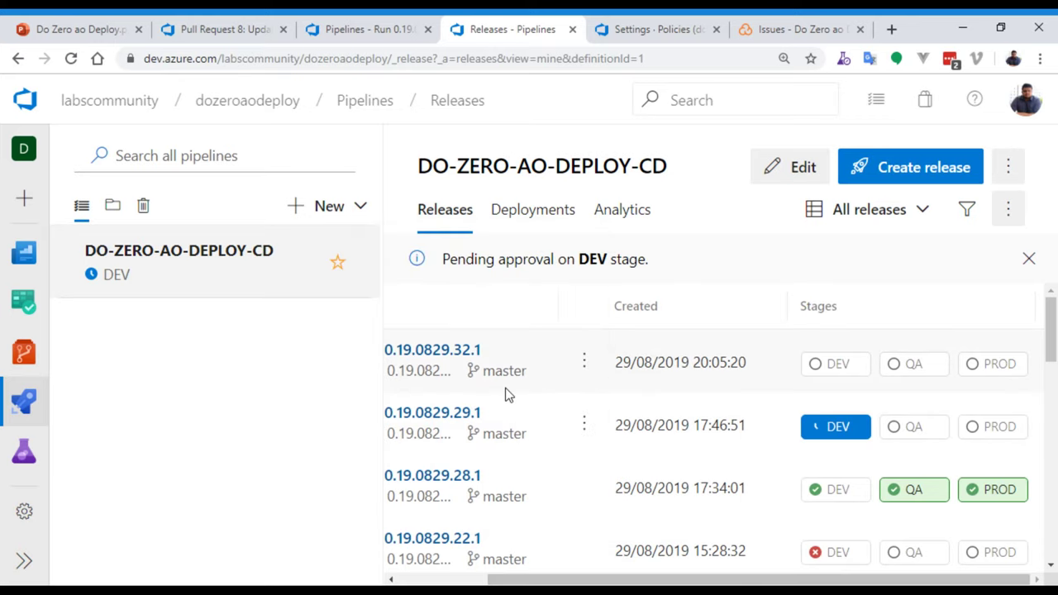
{"action": "left_click", "coordinate": [686, 467]}
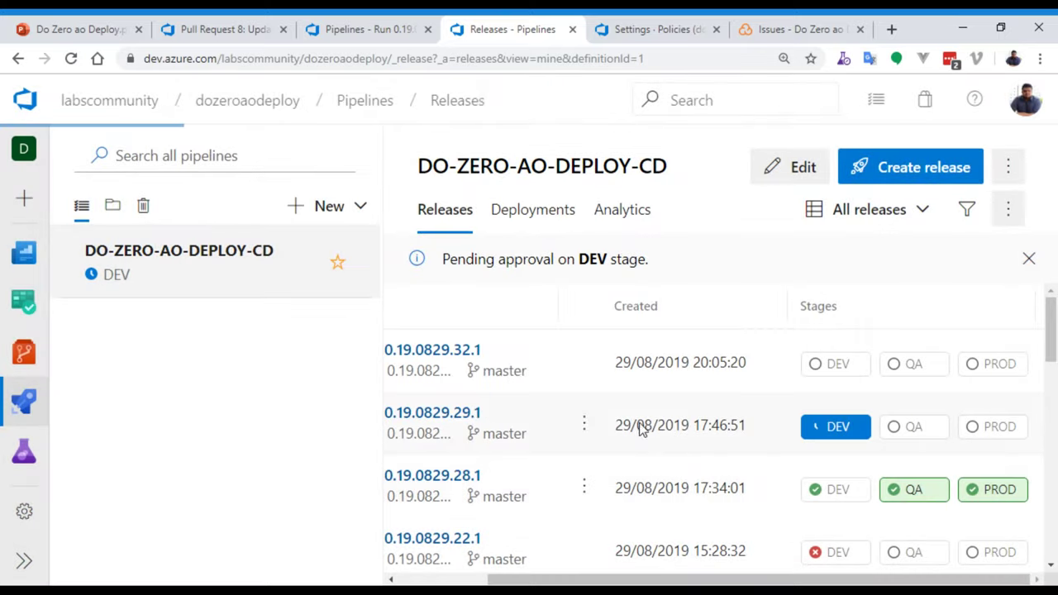
{"action": "left_click", "coordinate": [505, 418]}
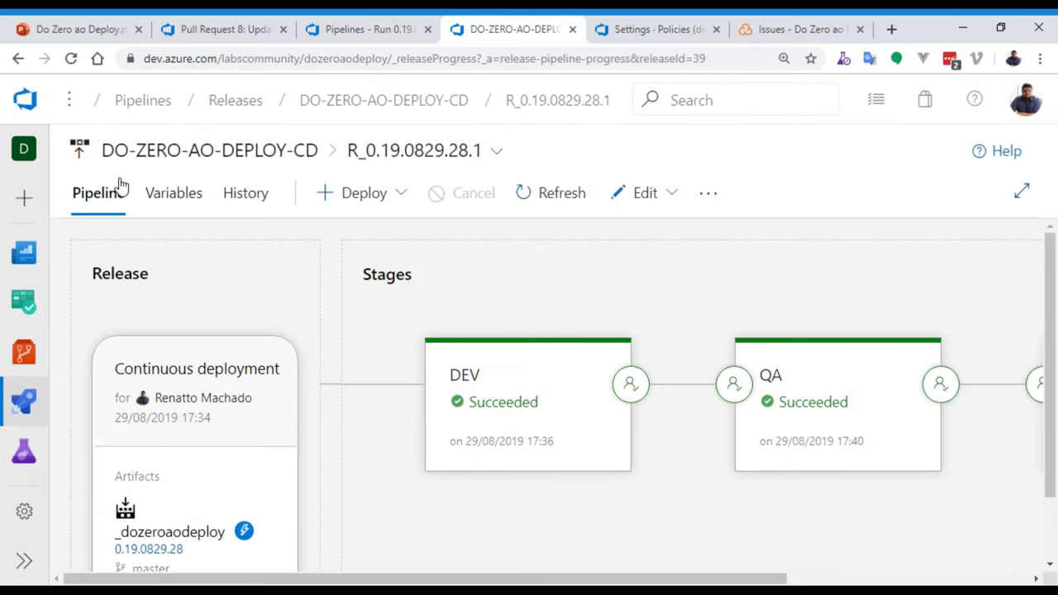
{"action": "left_click", "coordinate": [190, 154]}
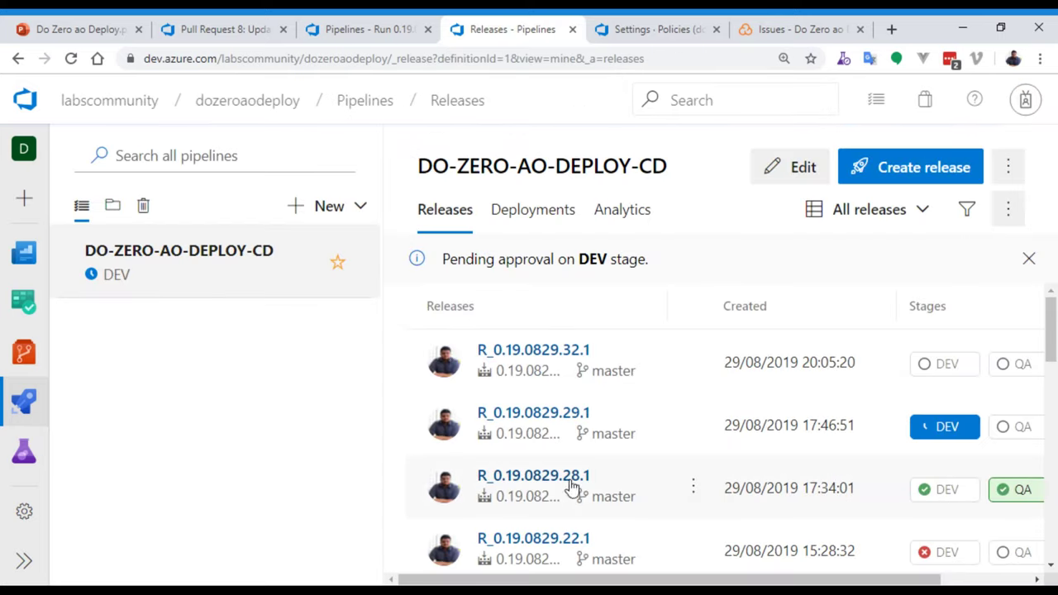
Reject the pending DEV approval of release R_0.19.0829.29.1 and return to the release list
{"action": "left_click", "coordinate": [579, 411]}
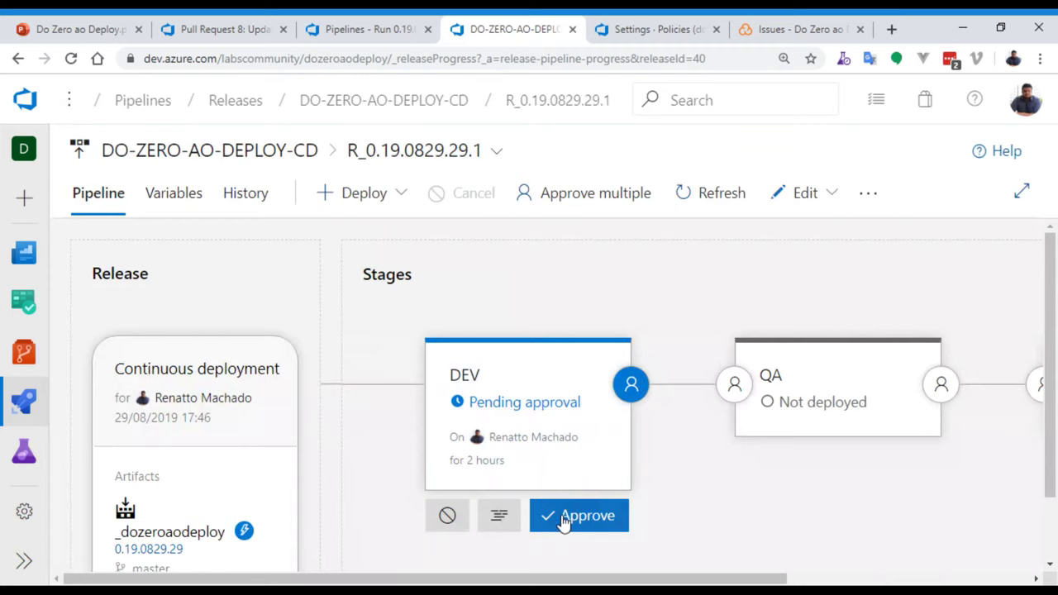
{"action": "left_click", "coordinate": [454, 522]}
{"action": "left_click", "coordinate": [634, 416]}
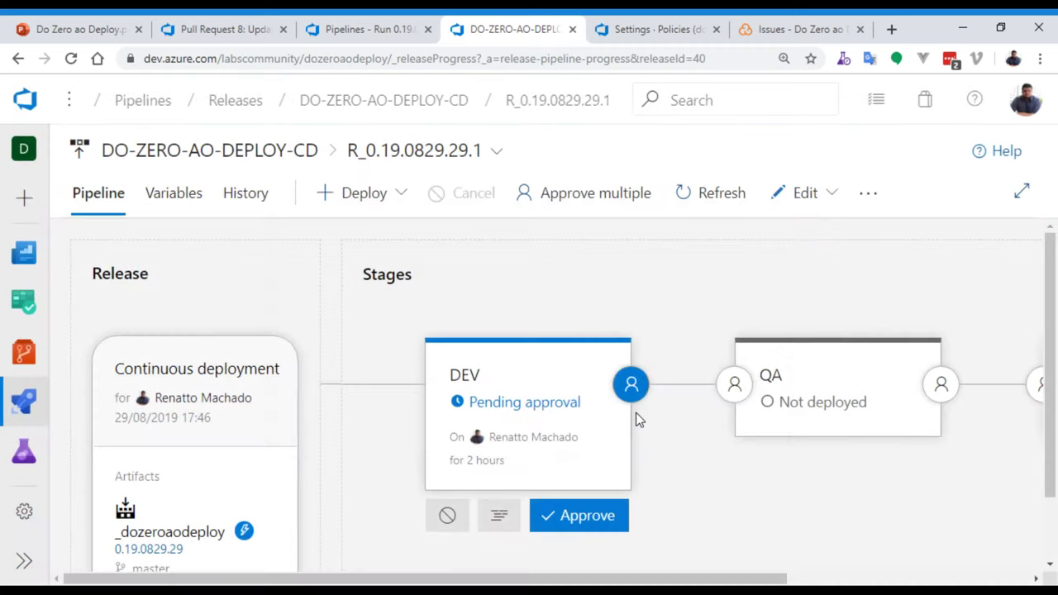
{"action": "left_click", "coordinate": [162, 158]}
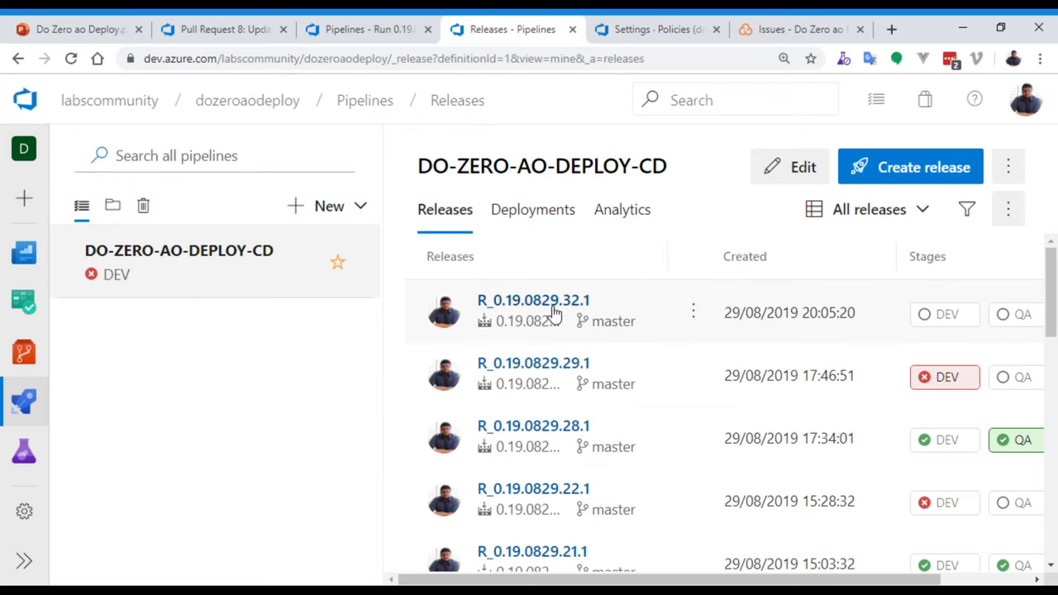
Check the build run once more and open release R_0.19.0829.32.1 to follow its DEV deployment
{"action": "left_click", "coordinate": [388, 33]}
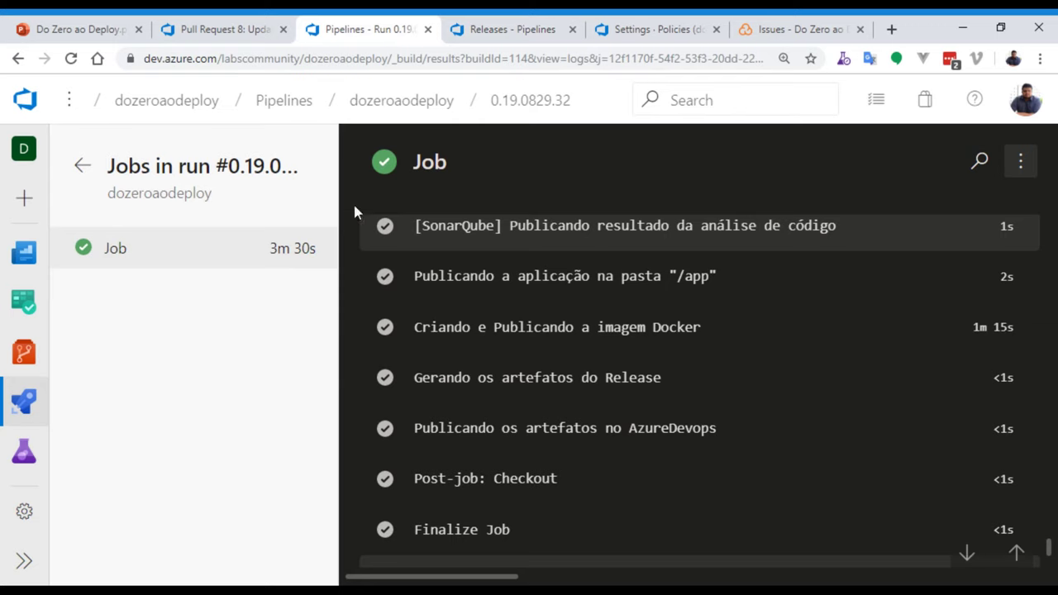
{"action": "left_click", "coordinate": [514, 33]}
{"action": "left_click", "coordinate": [555, 299]}
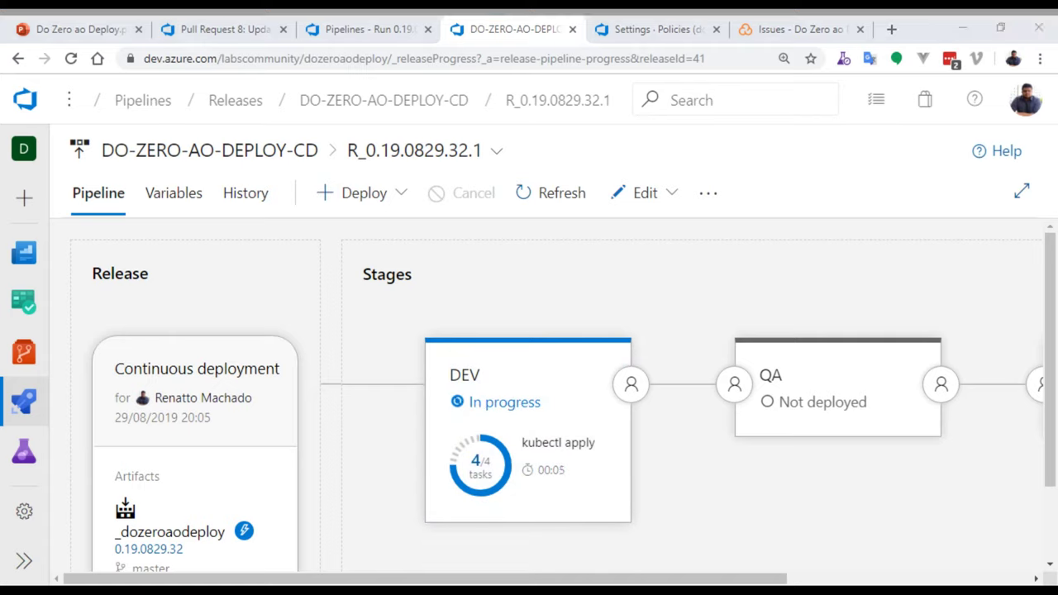
{"action": "left_click", "coordinate": [632, 32]}
{"action": "left_click", "coordinate": [624, 59]}
{"action": "type", "text": "http://clc-dev.eastus2.cloudapp.azure.com/api/index.html"}
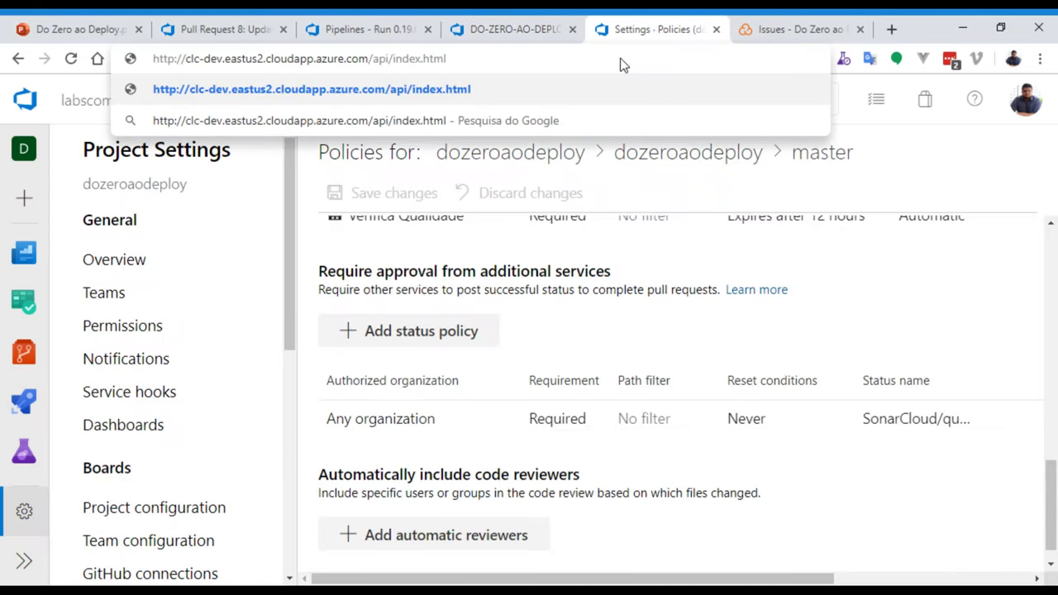
{"action": "key", "text": "Return"}
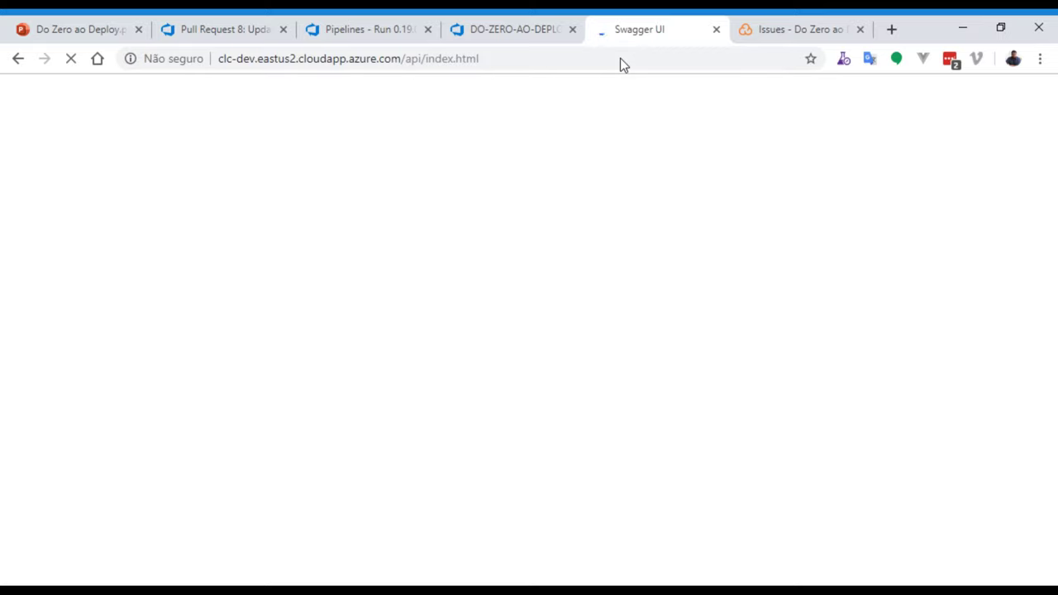
{"action": "left_click_drag", "start_coordinate": [257, 58], "coordinate": [212, 62]}
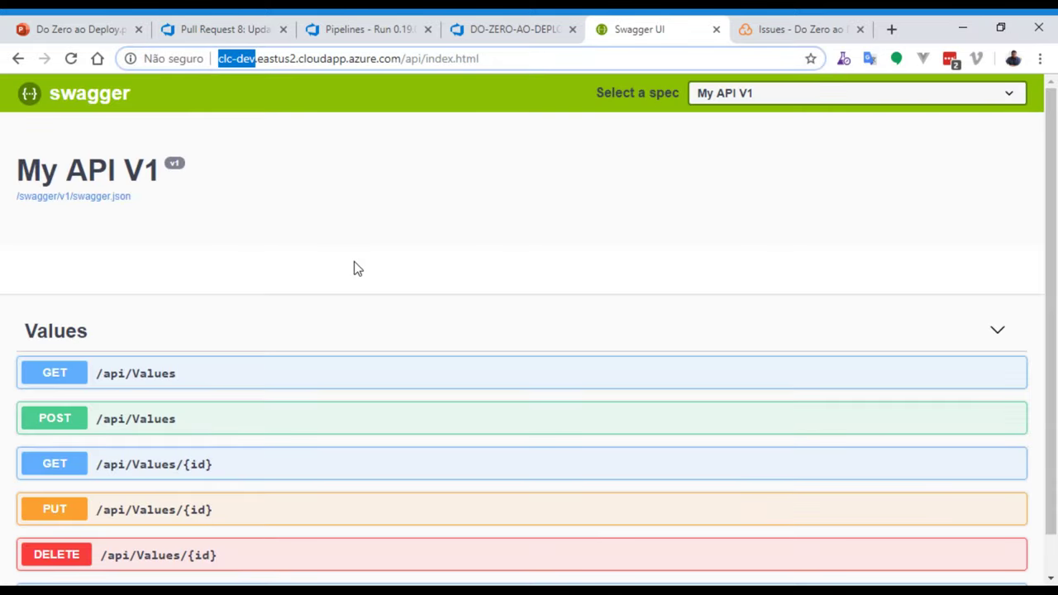
{"action": "scroll", "coordinate": [384, 291], "scroll_direction": "down", "scroll_amount": 1}
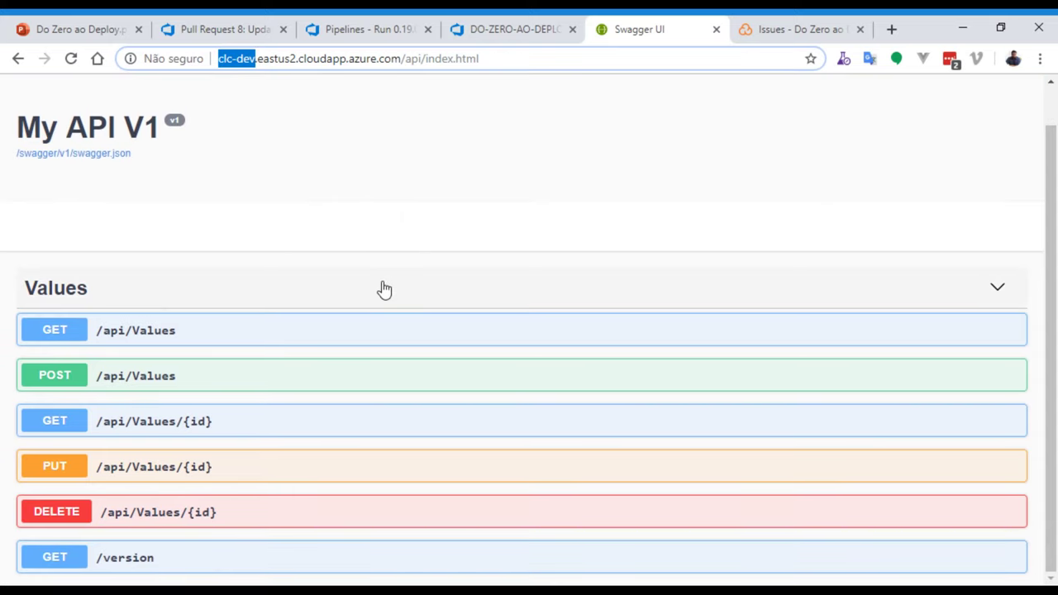
Execute the GET /api/Values request on the DEV API and examine the values in its response body
{"action": "left_click", "coordinate": [239, 328]}
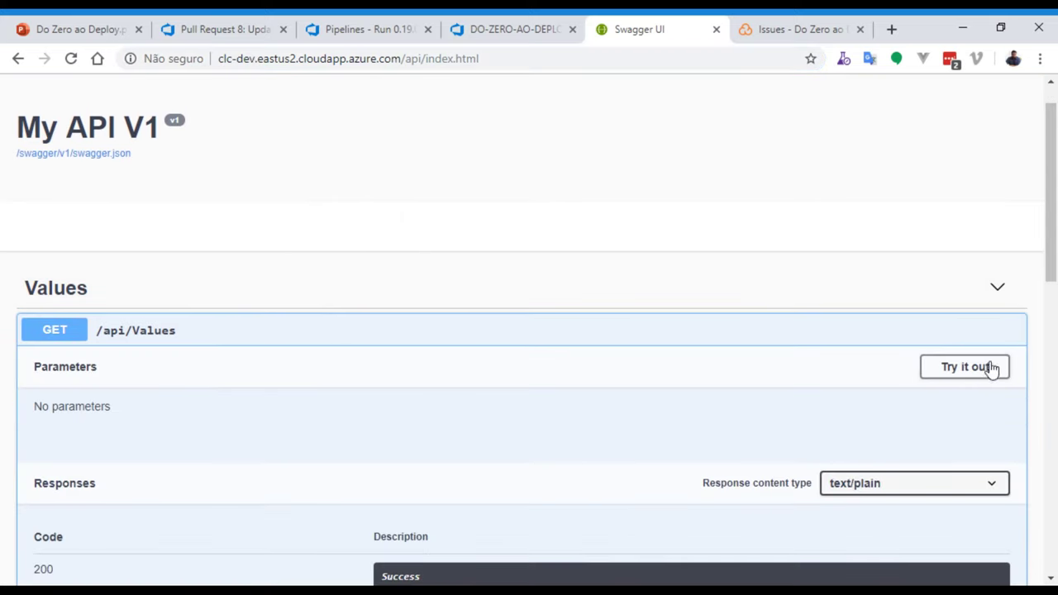
{"action": "left_click", "coordinate": [965, 367]}
{"action": "left_click", "coordinate": [626, 467]}
{"action": "scroll", "coordinate": [628, 463], "scroll_direction": "down", "scroll_amount": 4}
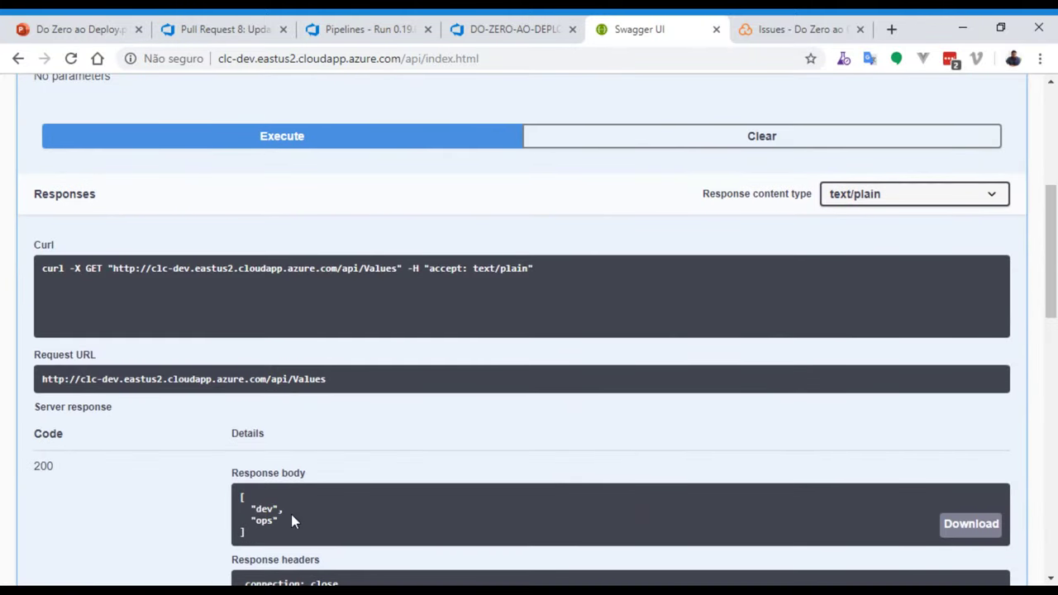
{"action": "key", "text": "ctrl+plus"}
{"action": "key", "text": "ctrl+plus"}
{"action": "scroll", "coordinate": [289, 511], "scroll_direction": "down", "scroll_amount": 4}
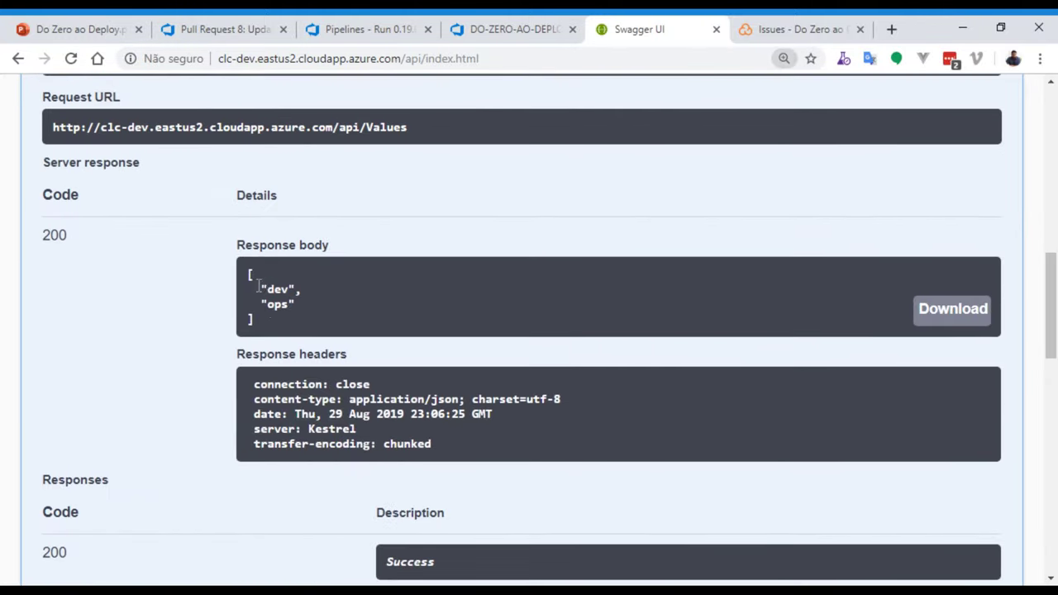
{"action": "left_click_drag", "start_coordinate": [259, 286], "coordinate": [303, 301]}
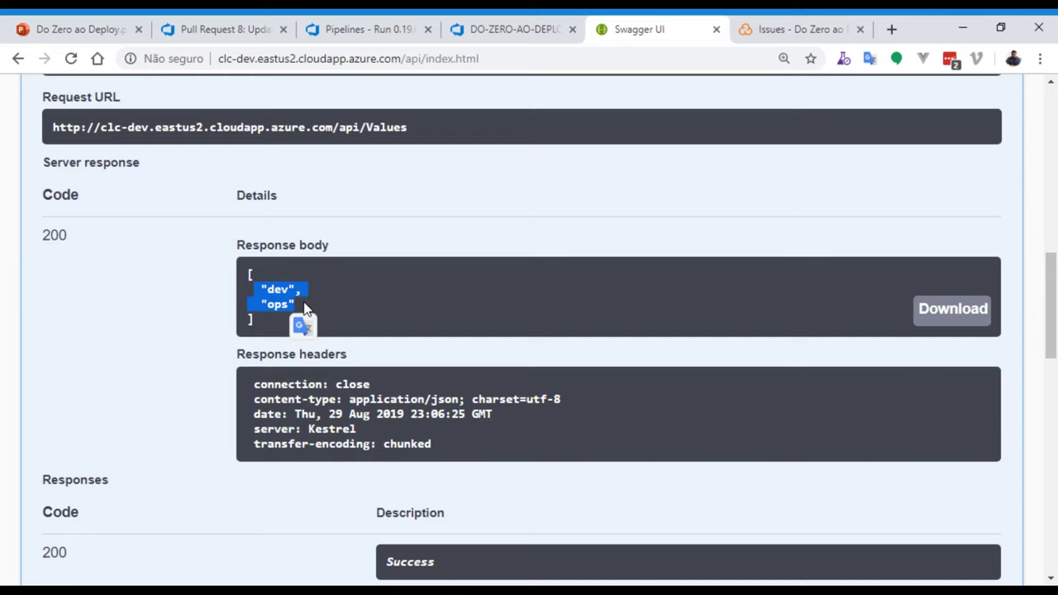
Execute the GET /version request on the DEV API and examine the response body
{"action": "scroll", "coordinate": [301, 308], "scroll_direction": "down", "scroll_amount": 5}
{"action": "scroll", "coordinate": [264, 395], "scroll_direction": "down", "scroll_amount": 5}
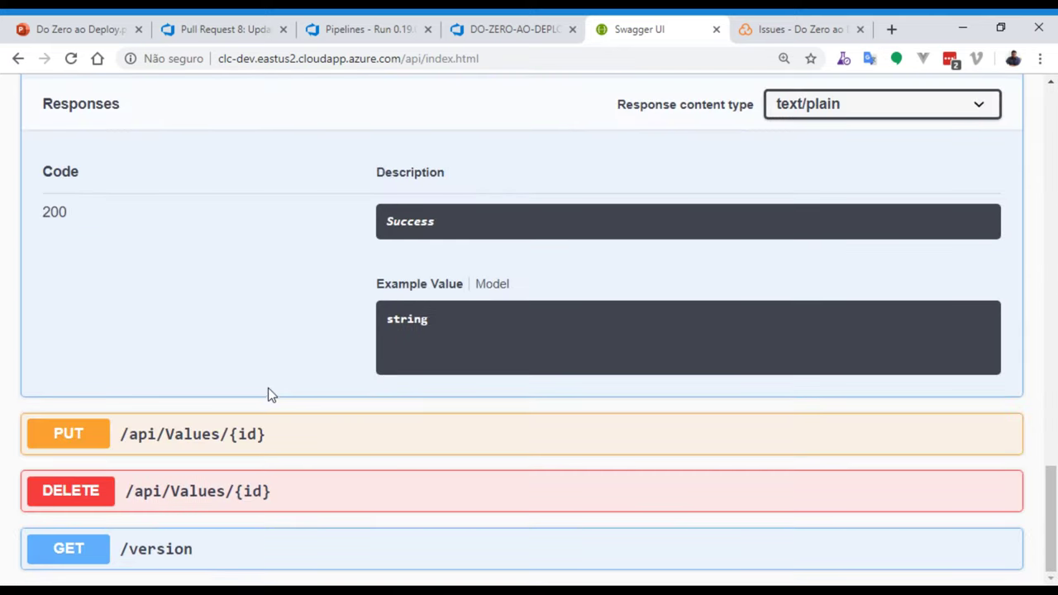
{"action": "left_click", "coordinate": [244, 541]}
{"action": "scroll", "coordinate": [279, 534], "scroll_direction": "down", "scroll_amount": 5}
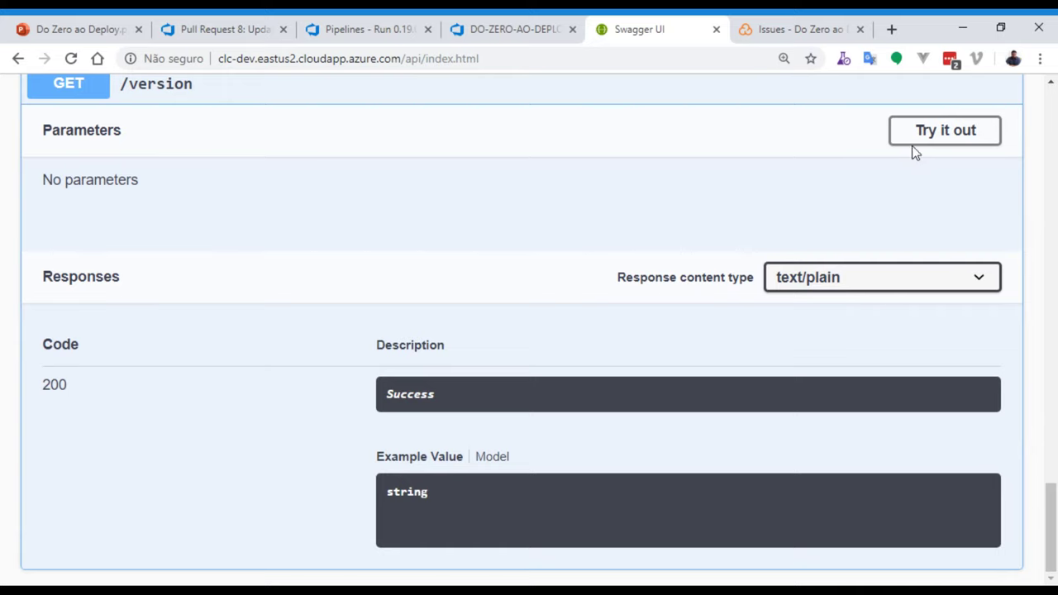
{"action": "left_click", "coordinate": [914, 140]}
{"action": "left_click", "coordinate": [580, 233]}
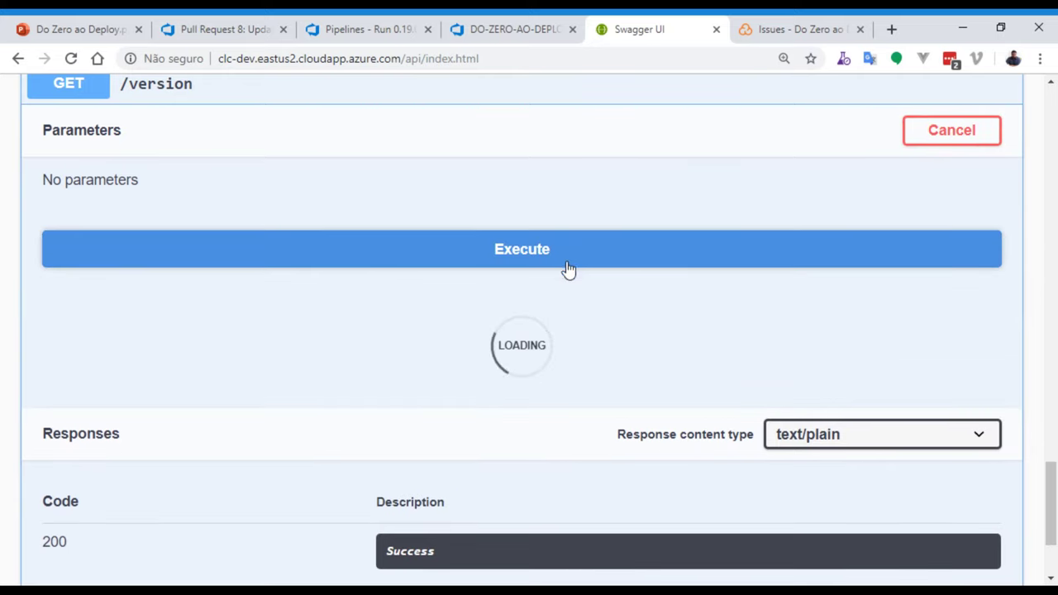
{"action": "scroll", "coordinate": [576, 330], "scroll_direction": "down", "scroll_amount": 3}
{"action": "scroll", "coordinate": [576, 332], "scroll_direction": "down", "scroll_amount": 1}
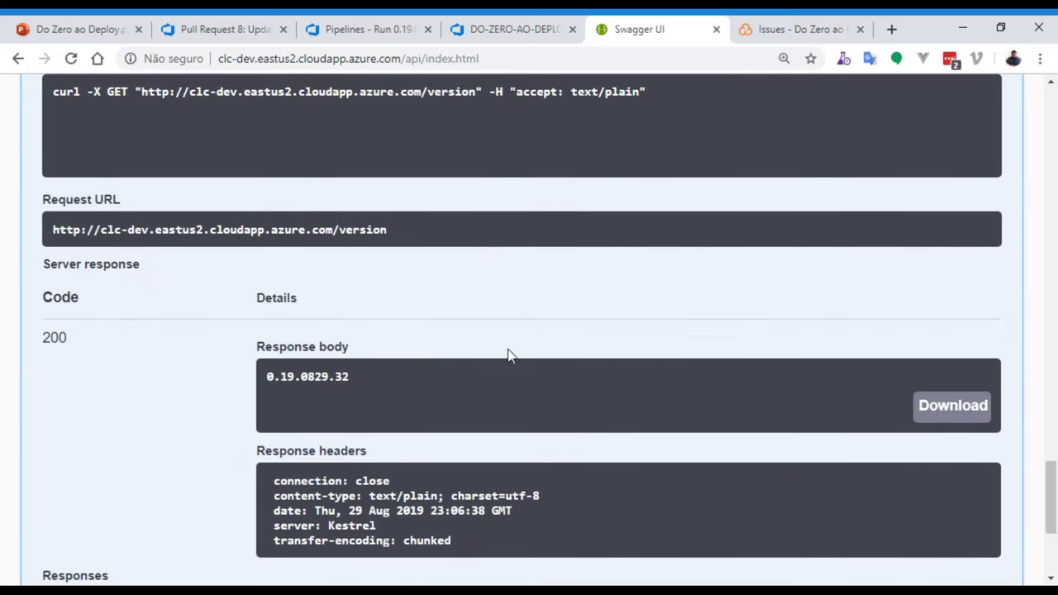
{"action": "left_click", "coordinate": [353, 378]}
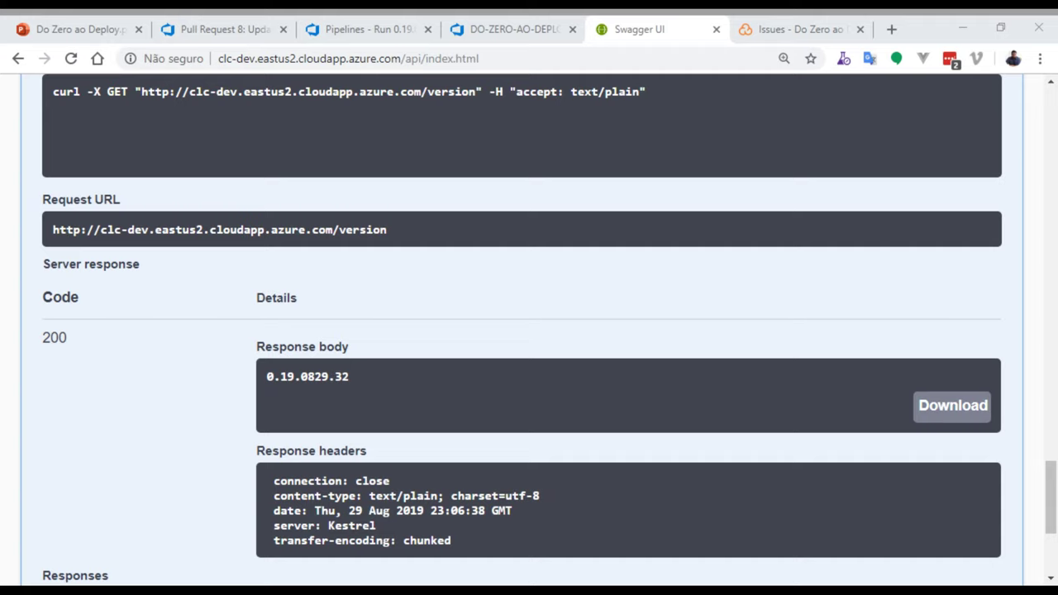
{"action": "key", "text": "alt+Tab"}
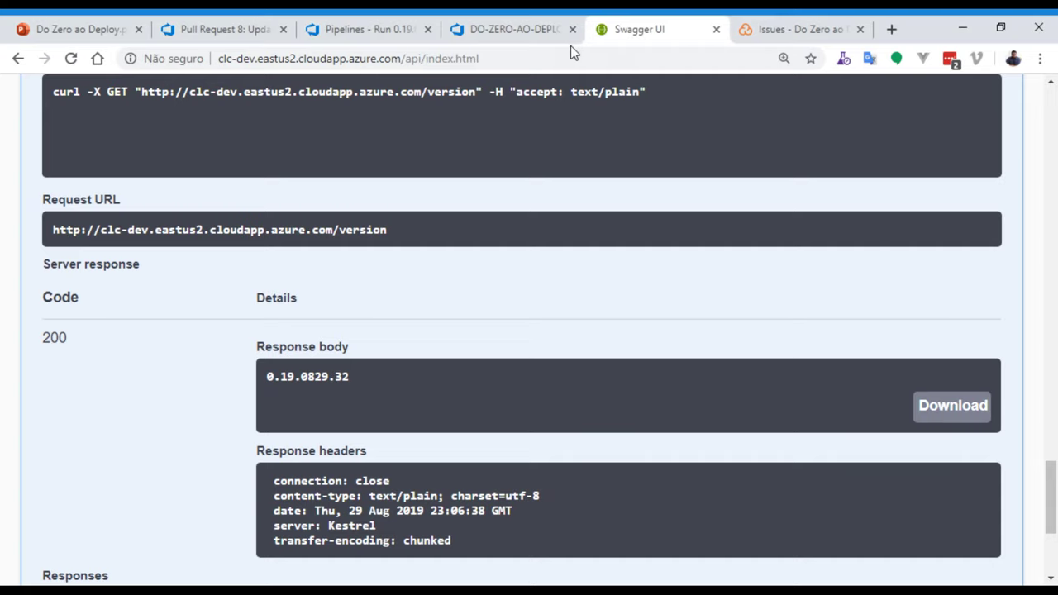
Load the QA environment's Swagger page at clc-qa.eastus2.cloudapp.azure.com/api/index.html in a new browser tab
{"action": "left_click", "coordinate": [760, 32]}
{"action": "left_click", "coordinate": [716, 58]}
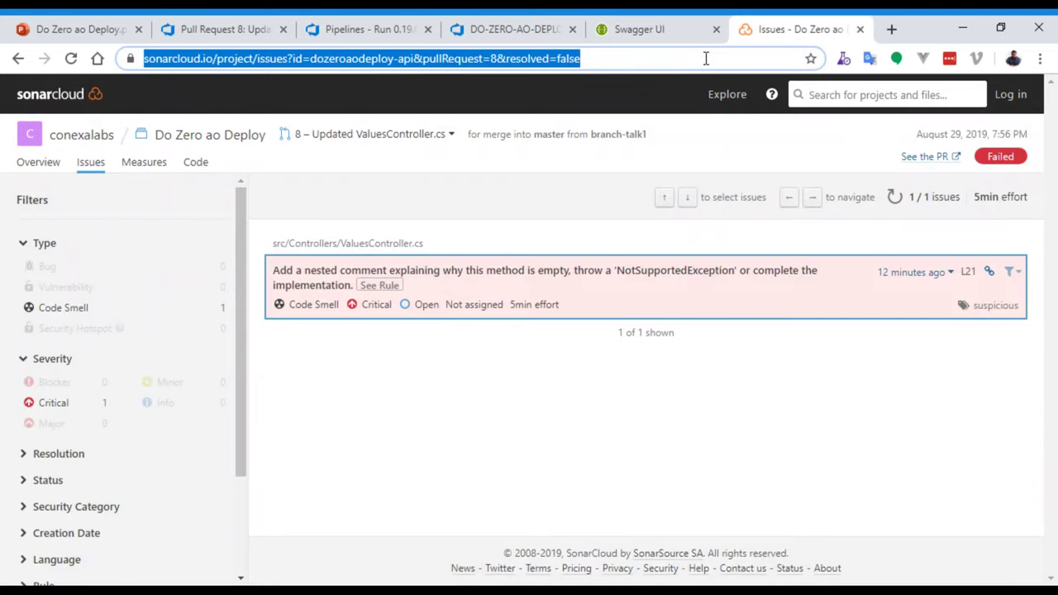
{"action": "left_click", "coordinate": [891, 30]}
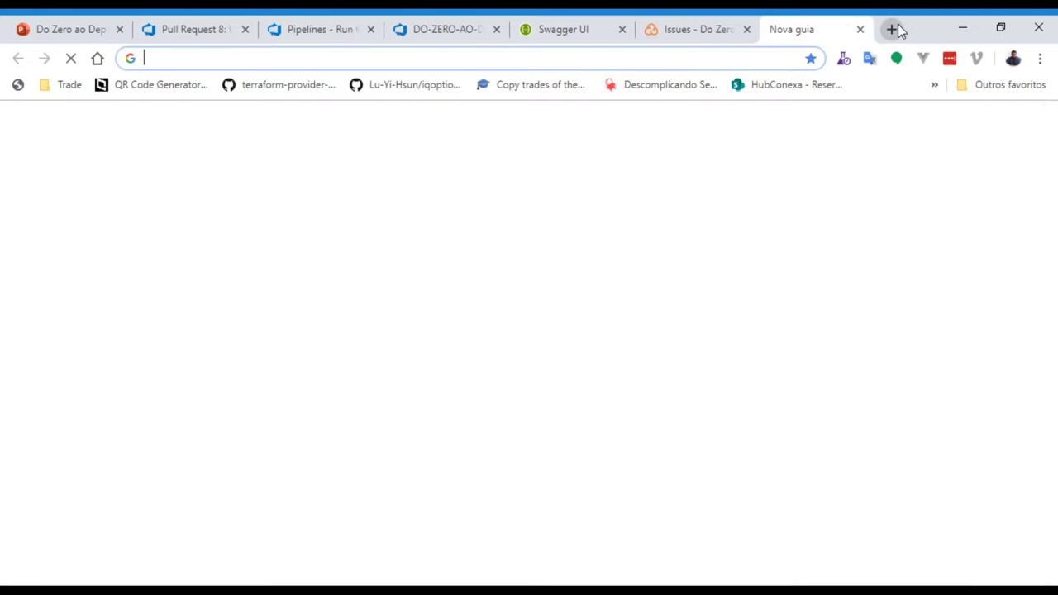
{"action": "type", "text": "clc-qa.eastus2.cloudapp.azure.com/api/index.html"}
{"action": "key", "text": "Return"}
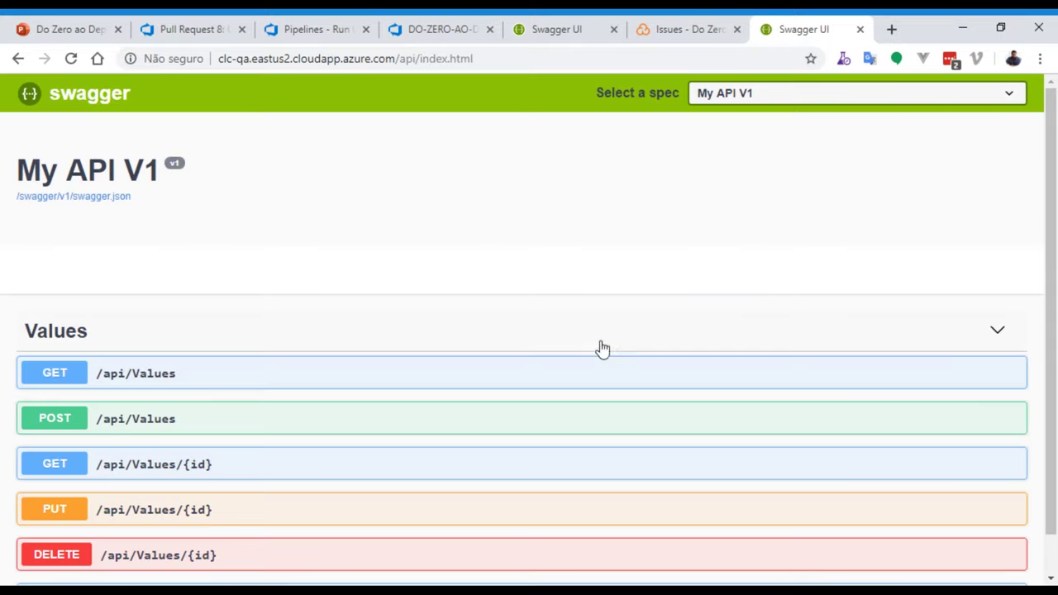
Execute the GET /api/Values request on the QA API and examine the values in its response body
{"action": "left_click", "coordinate": [532, 371]}
{"action": "left_click", "coordinate": [990, 416]}
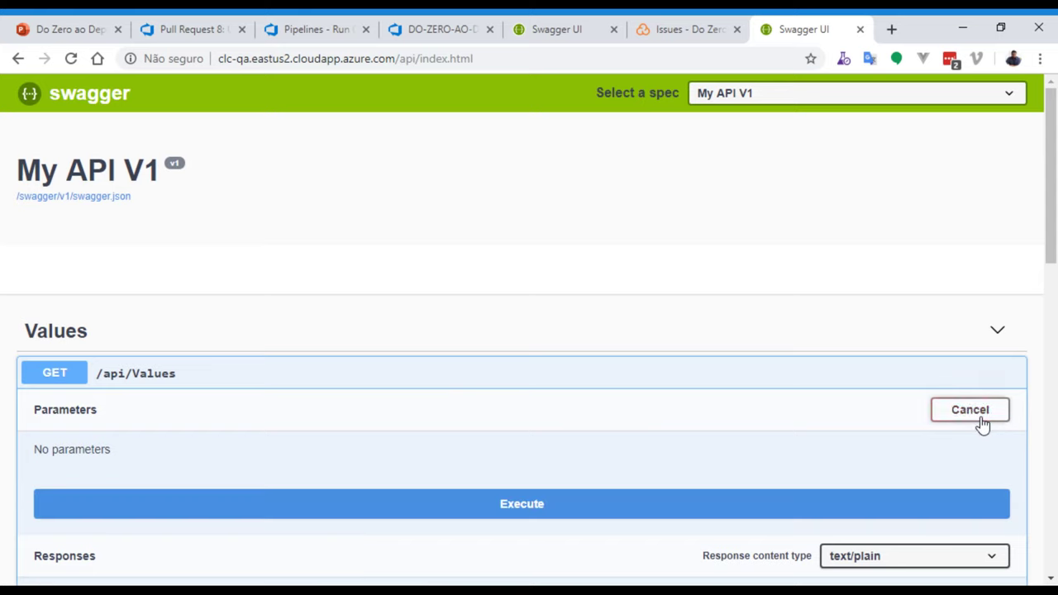
{"action": "left_click", "coordinate": [699, 505]}
{"action": "scroll", "coordinate": [666, 400], "scroll_direction": "down", "scroll_amount": 4}
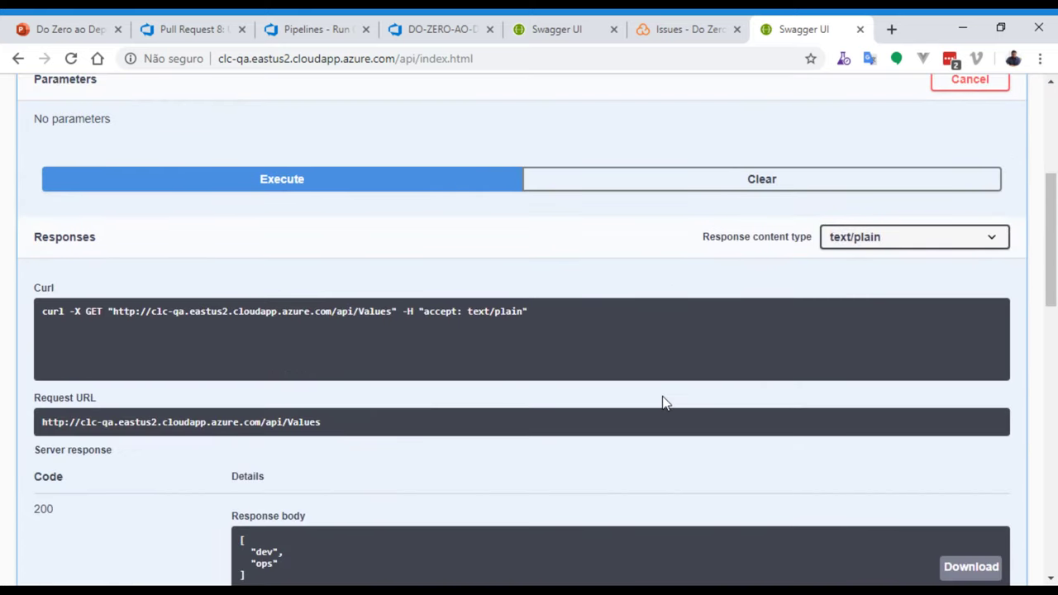
{"action": "scroll", "coordinate": [663, 402], "scroll_direction": "down", "scroll_amount": 2}
{"action": "scroll", "coordinate": [657, 402], "scroll_direction": "up", "scroll_amount": 7}
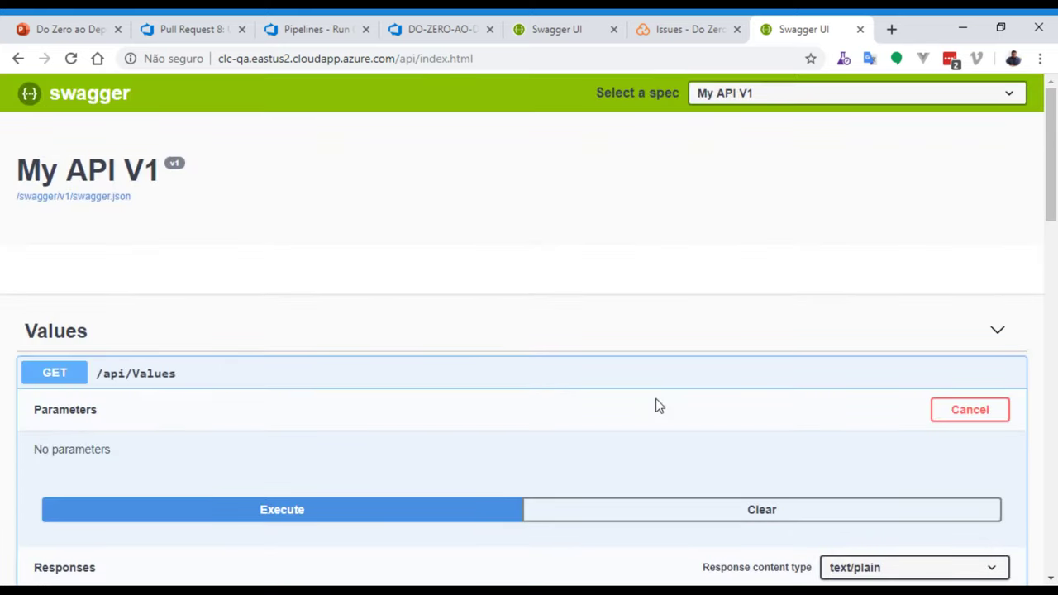
{"action": "scroll", "coordinate": [650, 388], "scroll_direction": "down", "scroll_amount": 7}
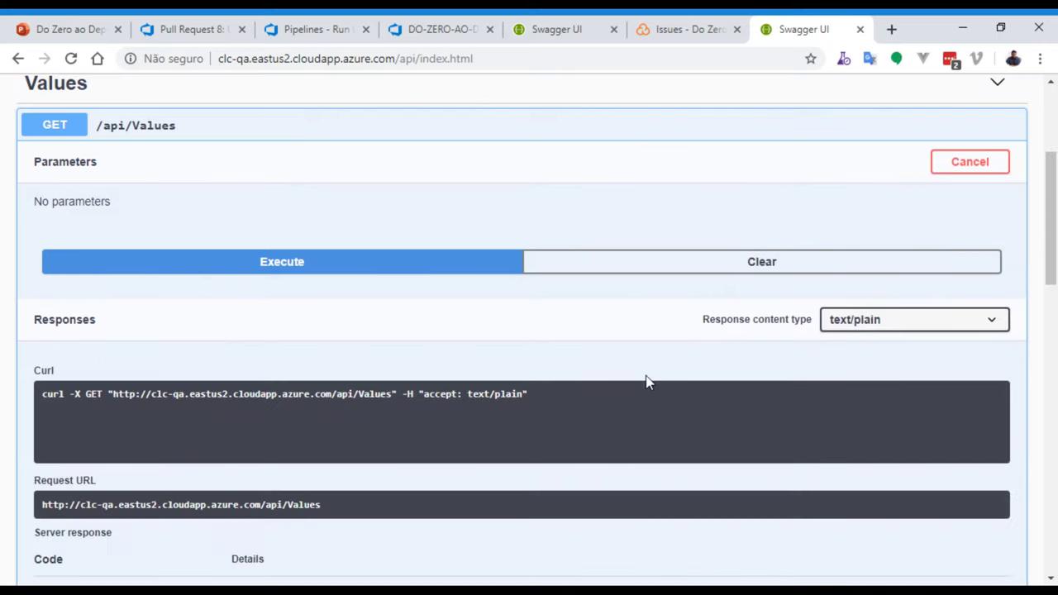
Execute the GET /version request on the QA API and examine the version number in its response body
{"action": "scroll", "coordinate": [647, 380], "scroll_direction": "down", "scroll_amount": 10}
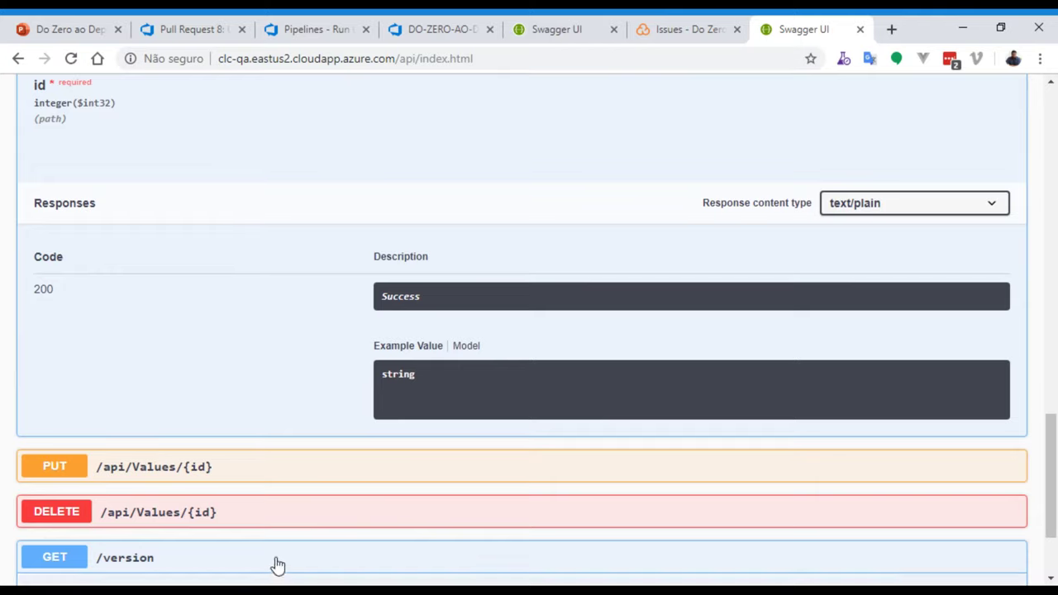
{"action": "left_click", "coordinate": [278, 558]}
{"action": "scroll", "coordinate": [298, 521], "scroll_direction": "down", "scroll_amount": 5}
{"action": "left_click", "coordinate": [932, 223]}
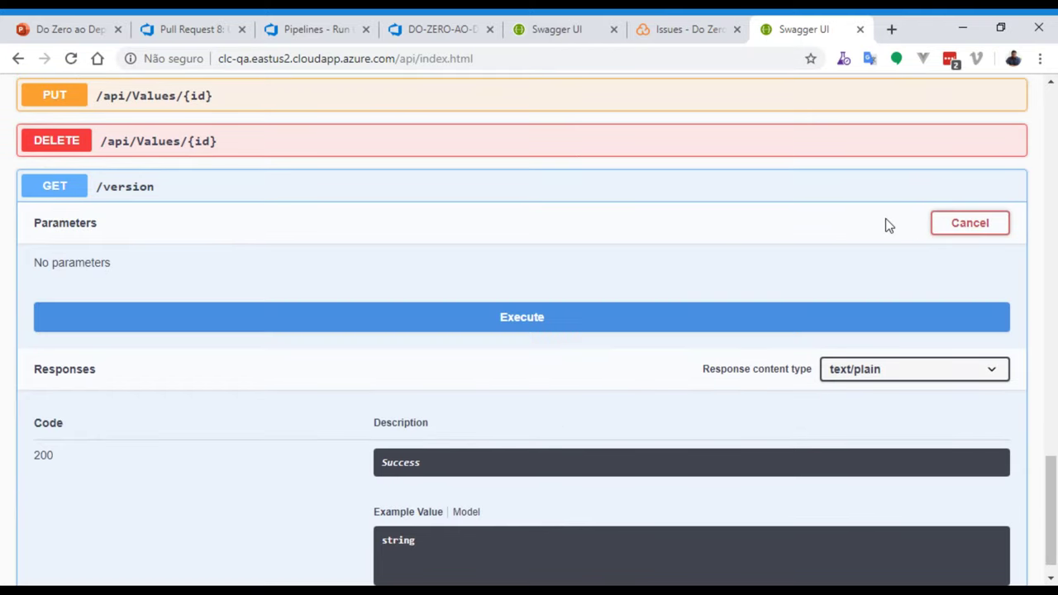
{"action": "left_click", "coordinate": [615, 326]}
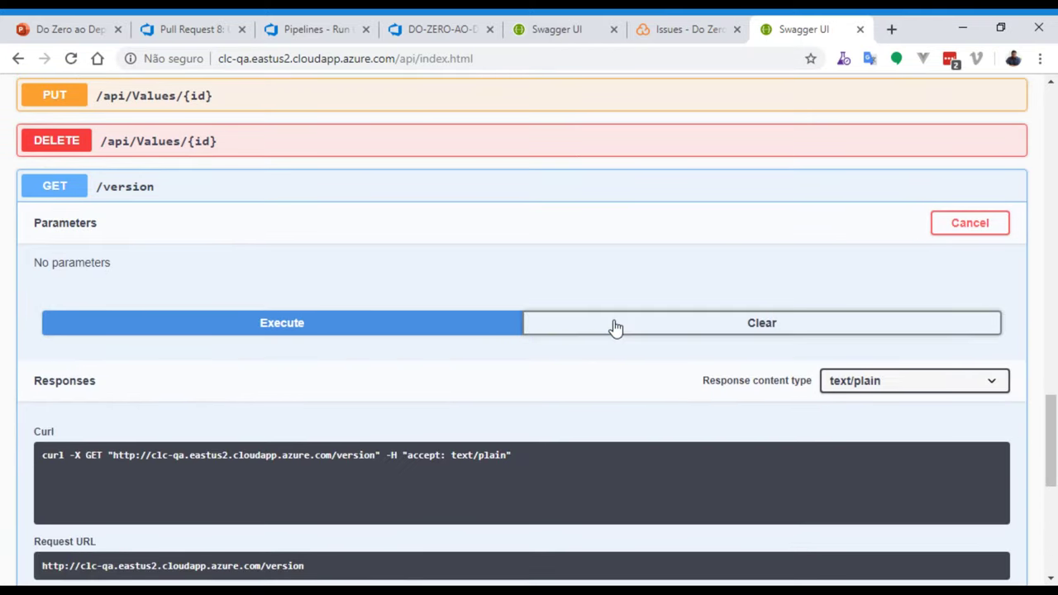
{"action": "scroll", "coordinate": [622, 343], "scroll_direction": "down", "scroll_amount": 1}
{"action": "scroll", "coordinate": [624, 353], "scroll_direction": "down", "scroll_amount": 4}
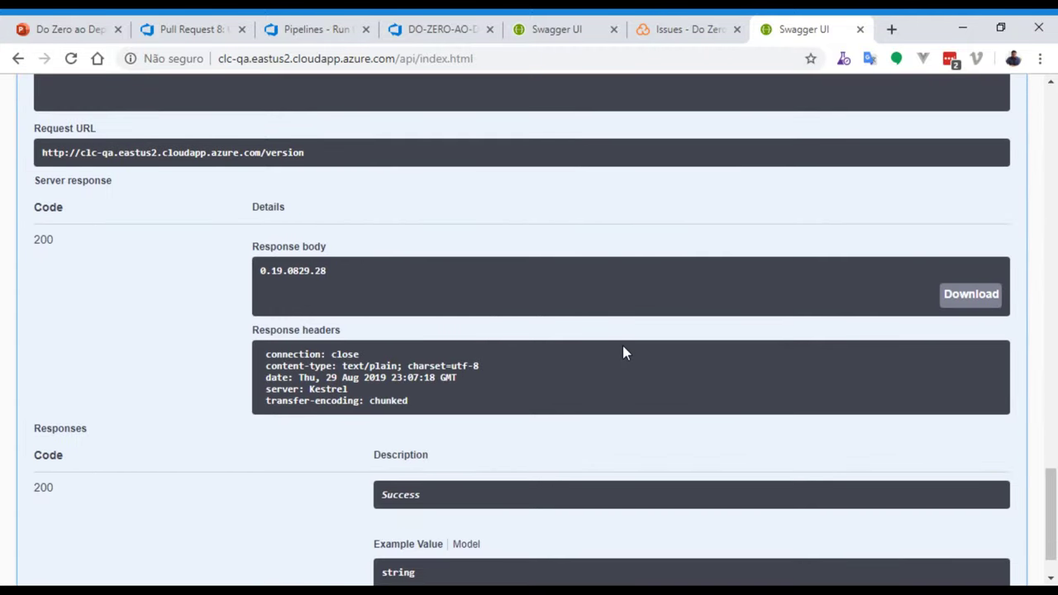
{"action": "scroll", "coordinate": [622, 345], "scroll_direction": "up", "scroll_amount": 2}
{"action": "key", "text": "ctrl+plus"}
{"action": "key", "text": "ctrl+plus"}
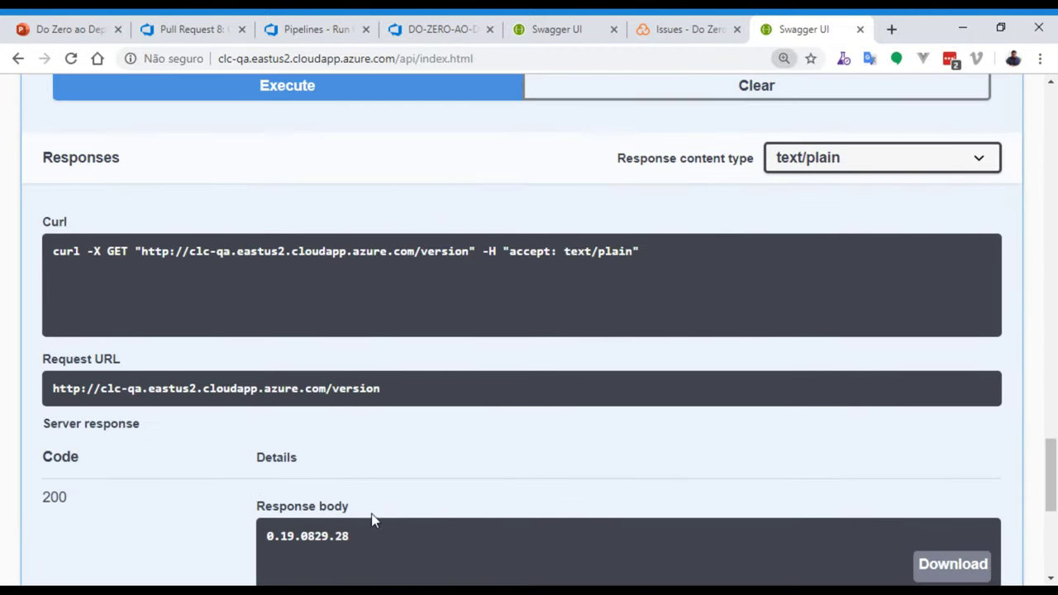
{"action": "key", "text": "ctrl+plus"}
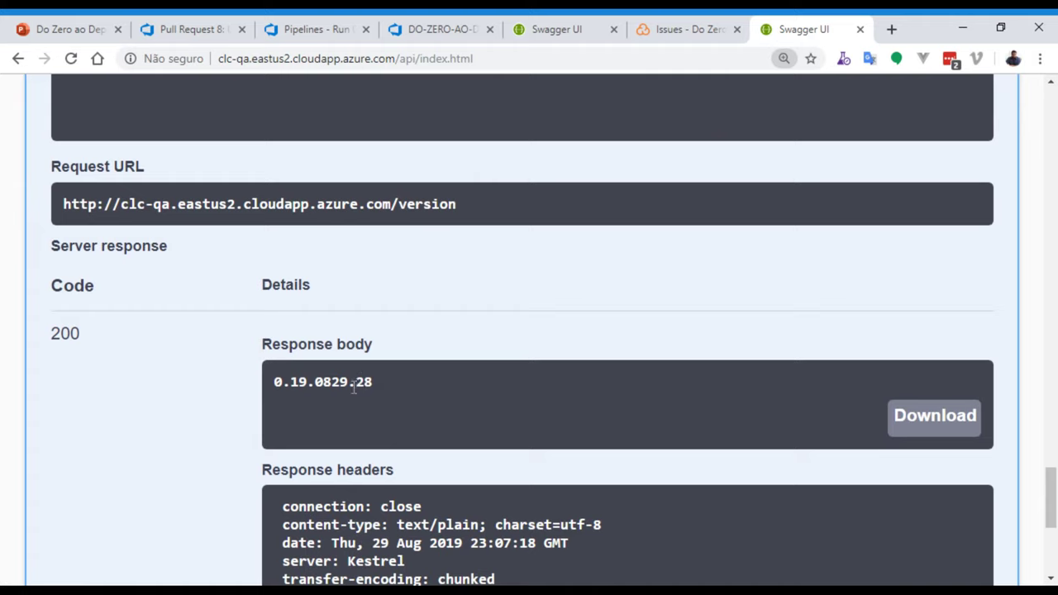
{"action": "left_click_drag", "start_coordinate": [353, 387], "coordinate": [373, 389]}
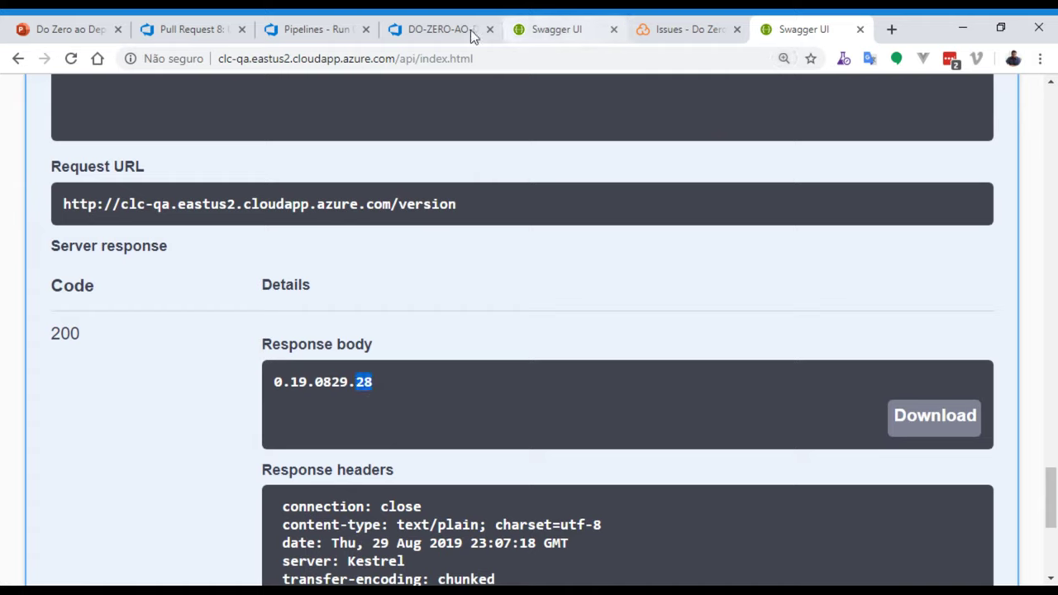
Return to release R_0.19.0829.32.1 in Azure DevOps and approve the DEV stage's pending post-deployment approval
{"action": "left_click", "coordinate": [442, 30]}
{"action": "mouse_move", "coordinate": [538, 420]}
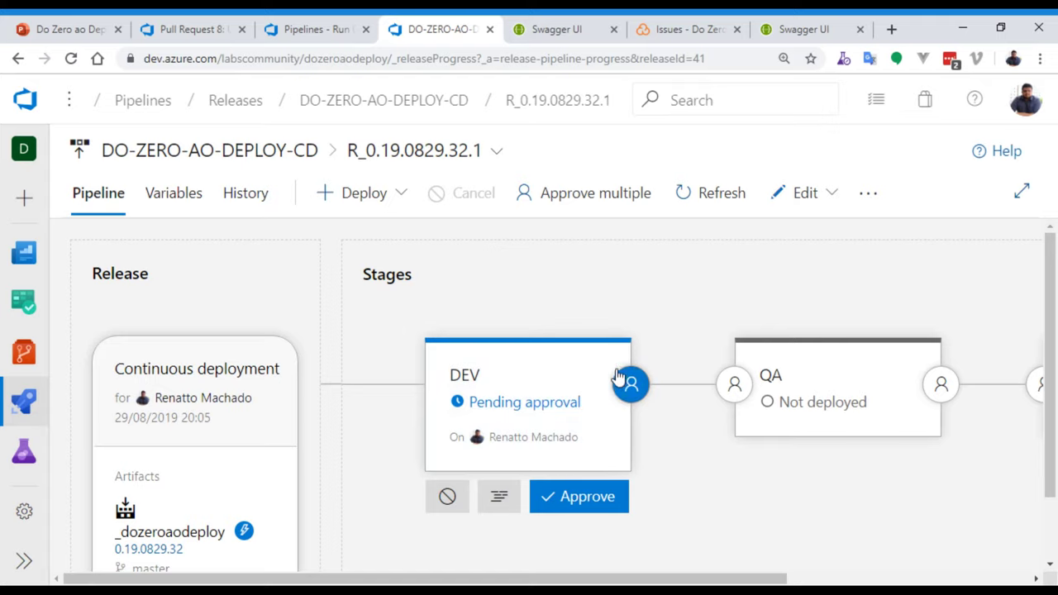
{"action": "left_click", "coordinate": [571, 501]}
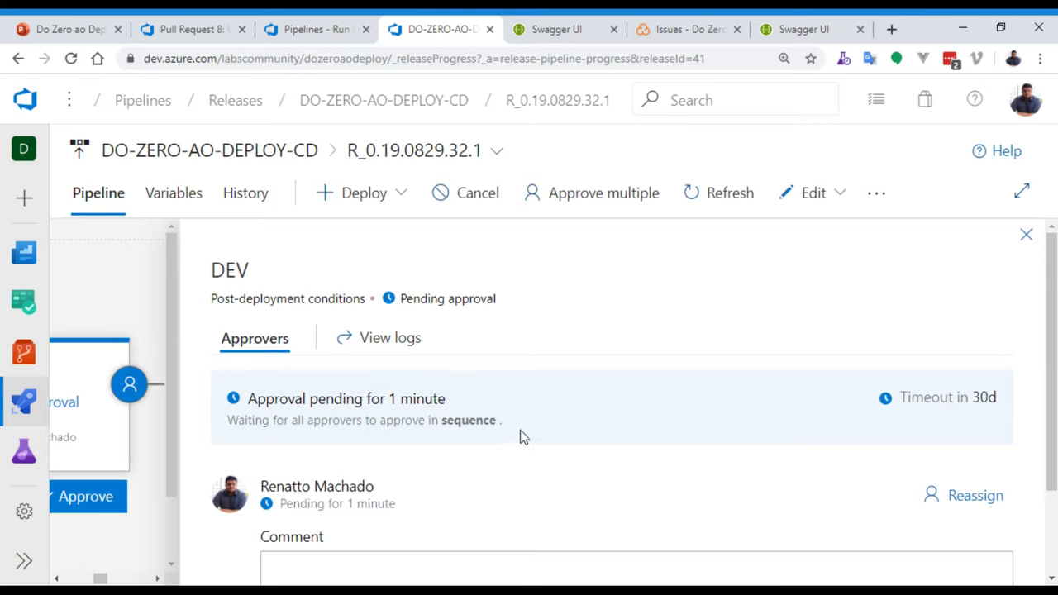
{"action": "key", "text": "ctrl+0"}
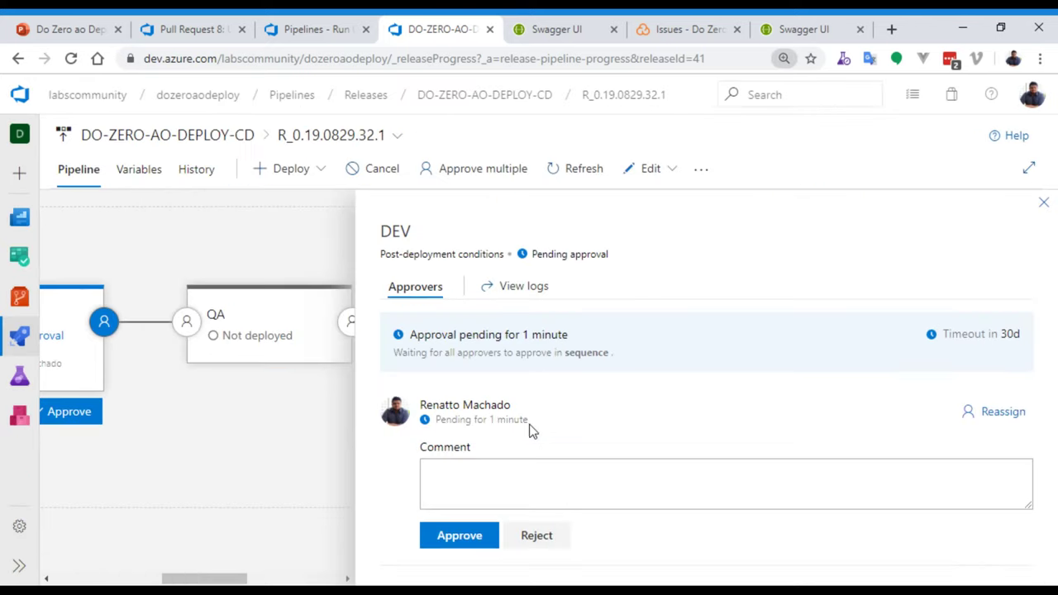
{"action": "left_click", "coordinate": [466, 535]}
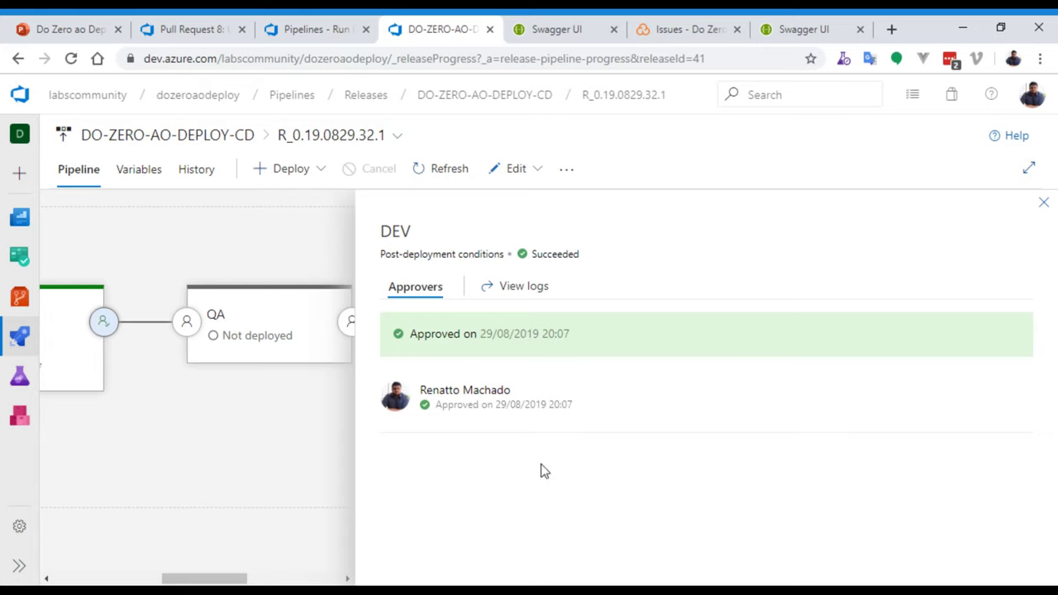
{"action": "left_click", "coordinate": [1043, 203]}
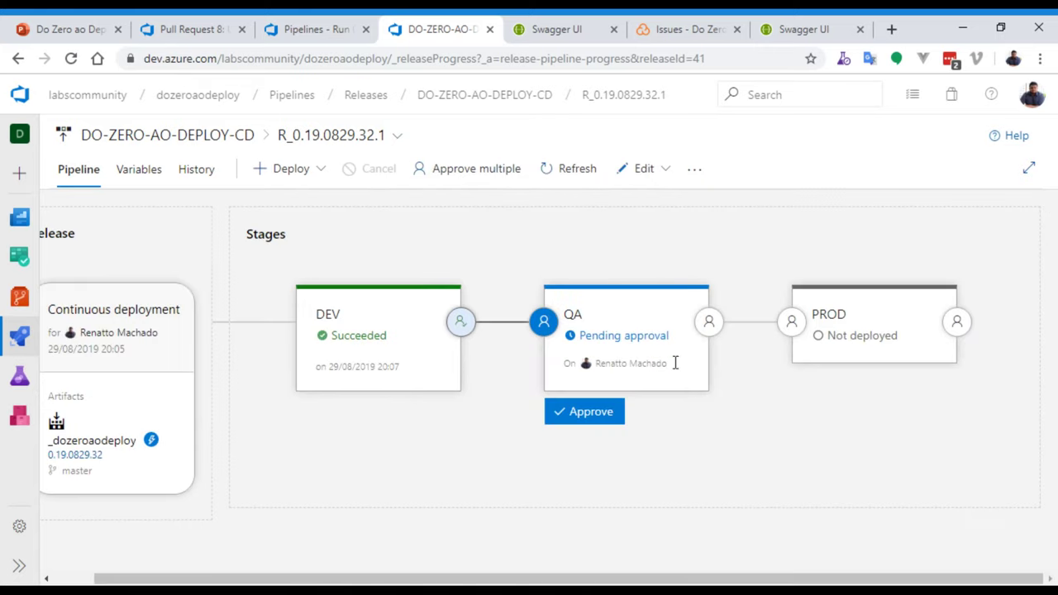
Approve the QA stage's pending pre-deployment approval without deferring the deployment, and follow the QA deployment logs
{"action": "mouse_move", "coordinate": [584, 361]}
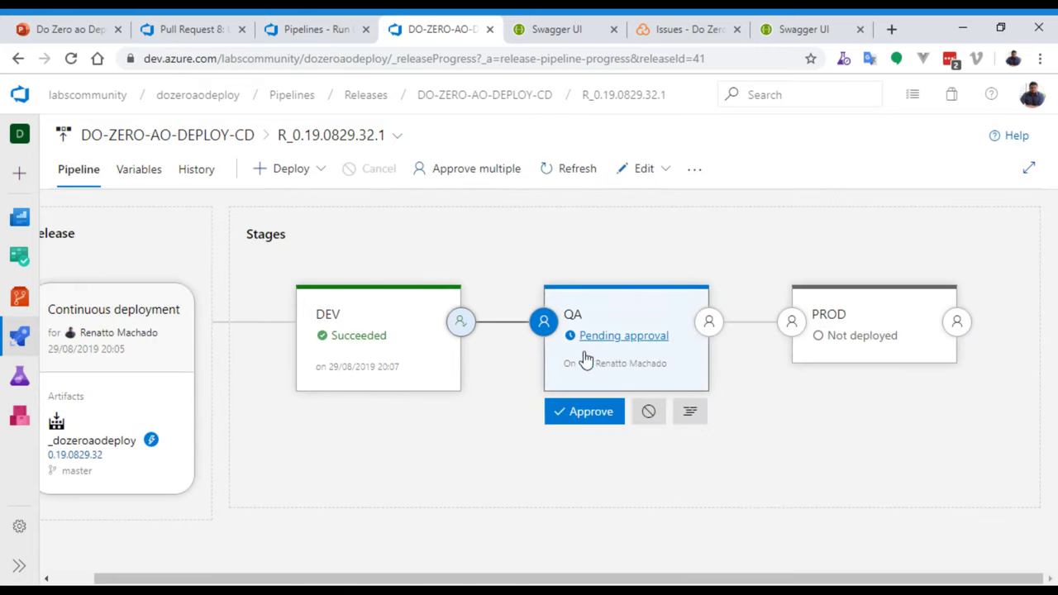
{"action": "left_click", "coordinate": [591, 412]}
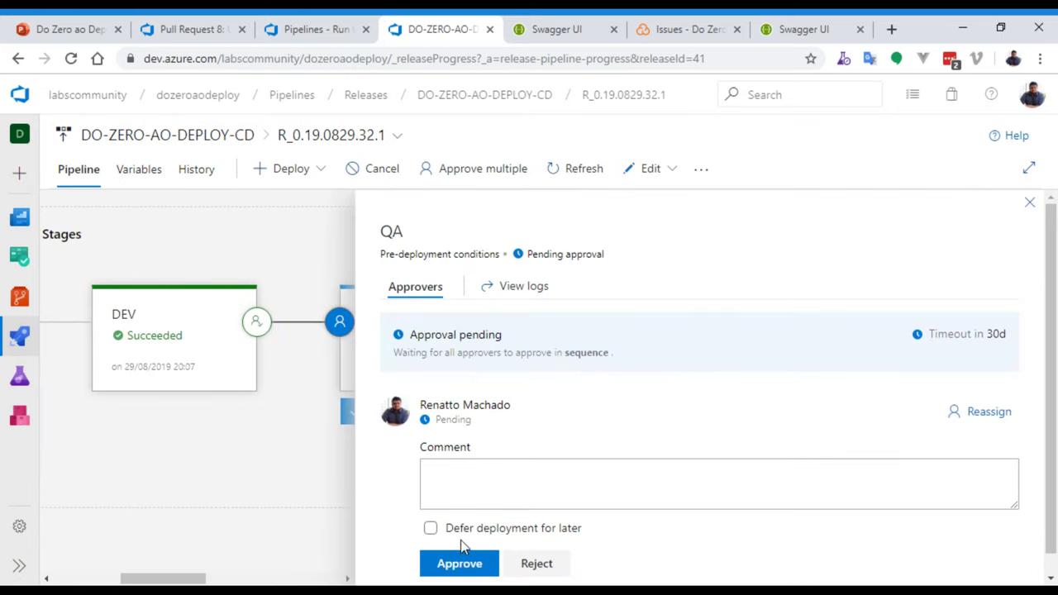
{"action": "left_click", "coordinate": [543, 530]}
{"action": "scroll", "coordinate": [587, 506], "scroll_direction": "down", "scroll_amount": 1}
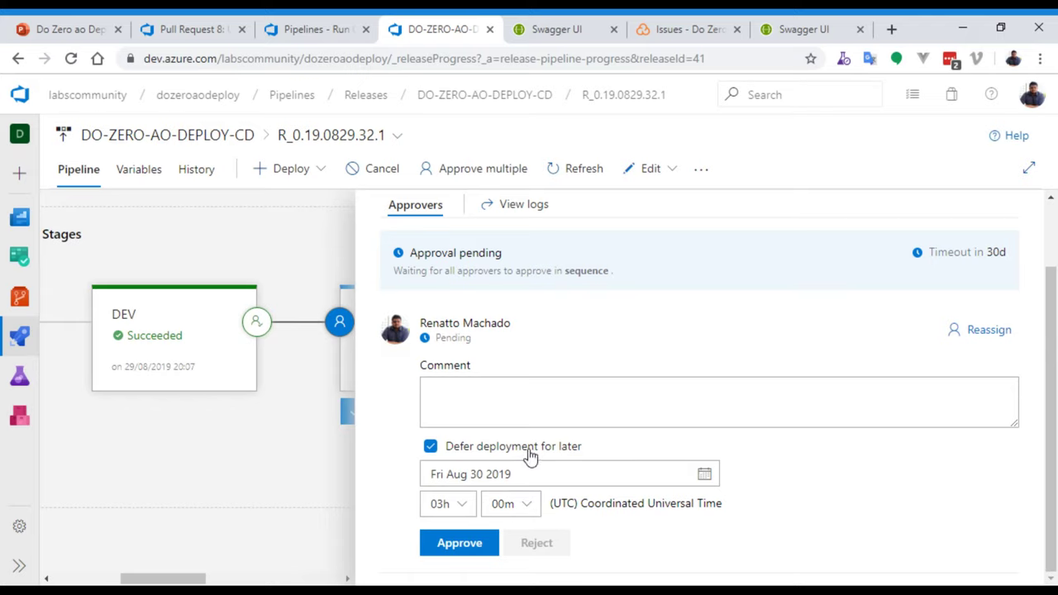
{"action": "left_click", "coordinate": [499, 446]}
{"action": "left_click", "coordinate": [460, 543]}
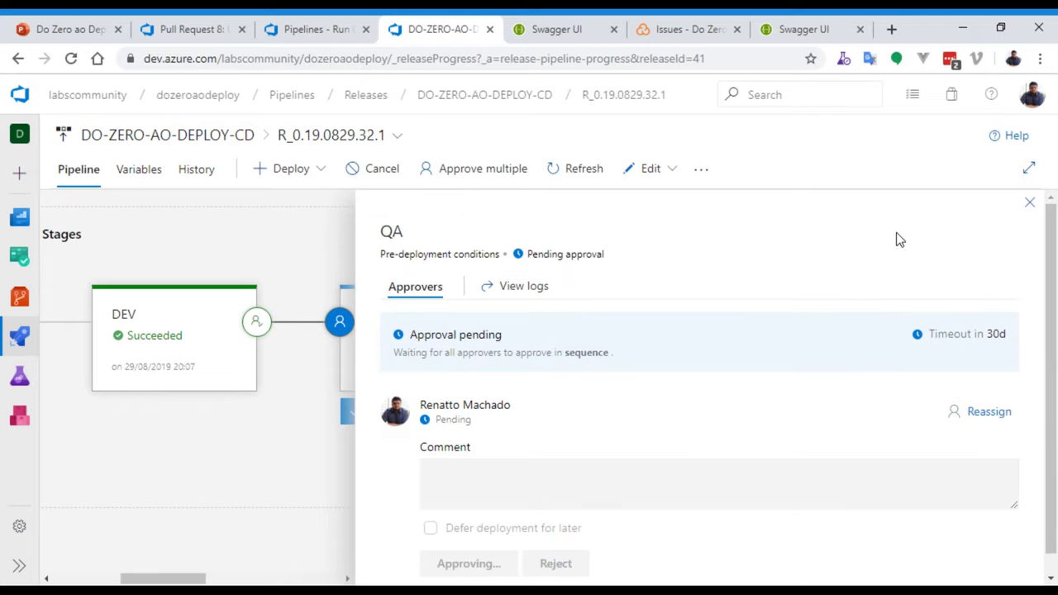
{"action": "left_click", "coordinate": [1030, 203]}
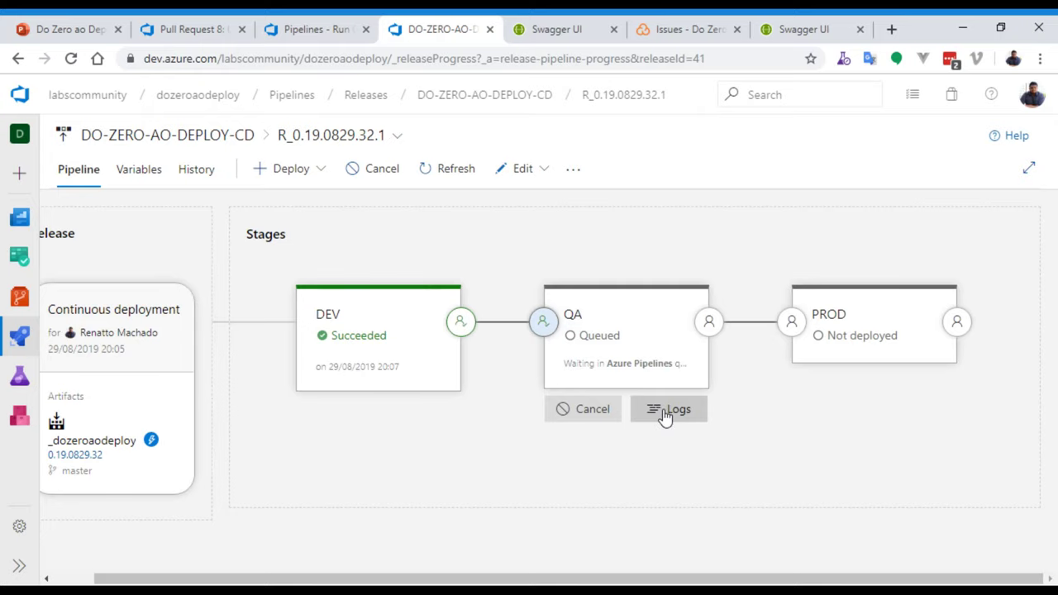
{"action": "left_click", "coordinate": [669, 410]}
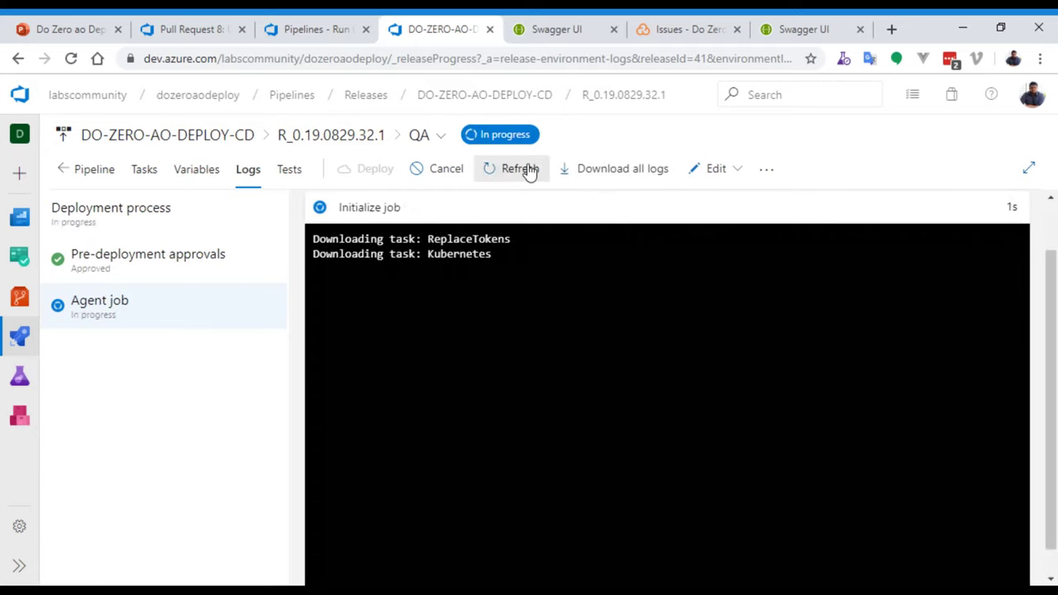
{"action": "left_click", "coordinate": [529, 171]}
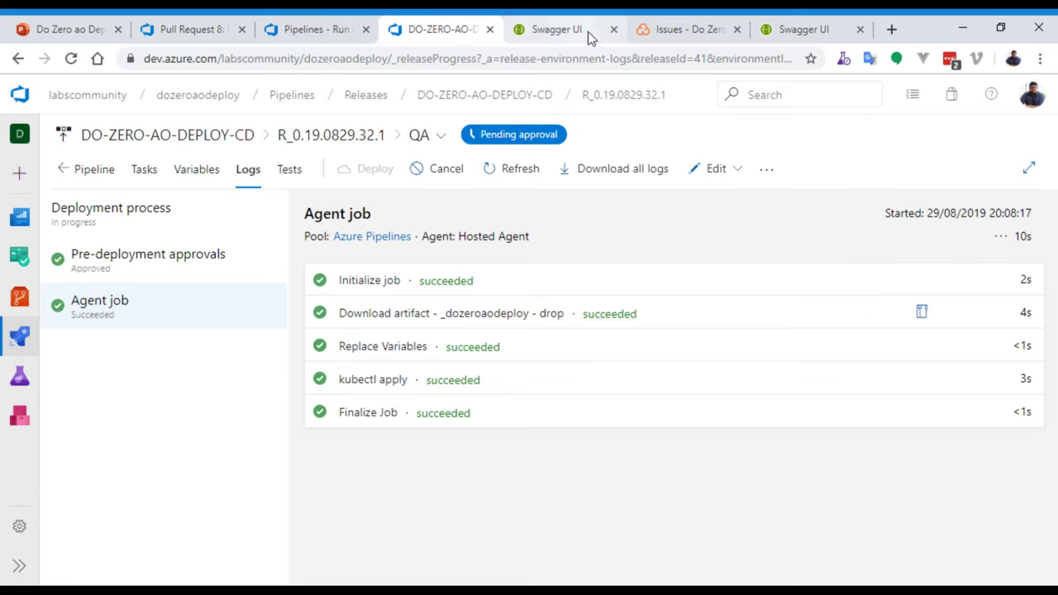
Run the GET /version request on the QA API again and check the deployed version in the response body
{"action": "left_click", "coordinate": [794, 32]}
{"action": "scroll", "coordinate": [393, 165], "scroll_direction": "up", "scroll_amount": 5}
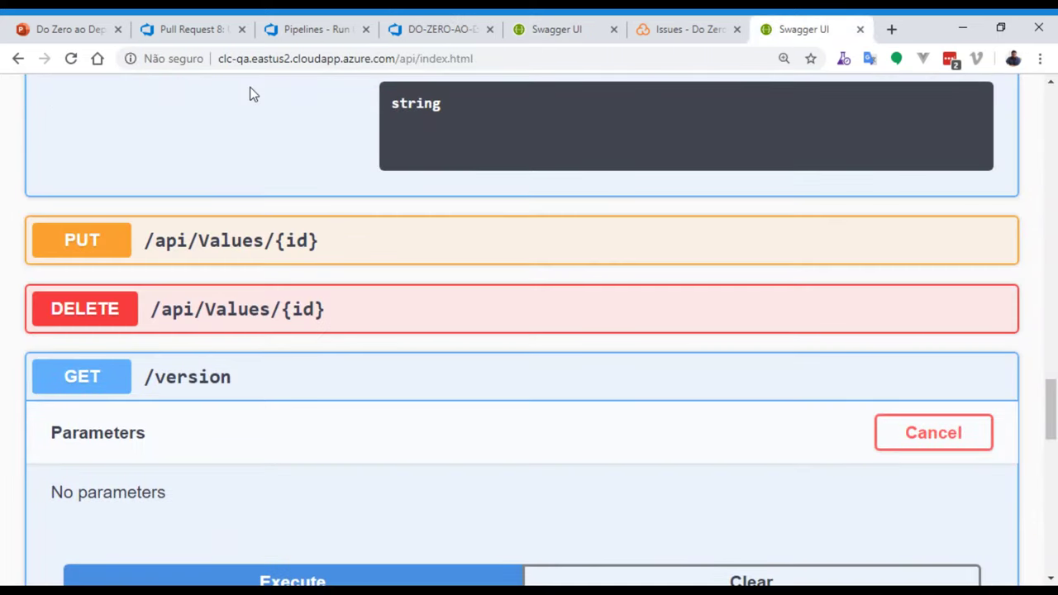
{"action": "scroll", "coordinate": [574, 343], "scroll_direction": "down", "scroll_amount": 10}
{"action": "scroll", "coordinate": [571, 364], "scroll_direction": "down", "scroll_amount": 3}
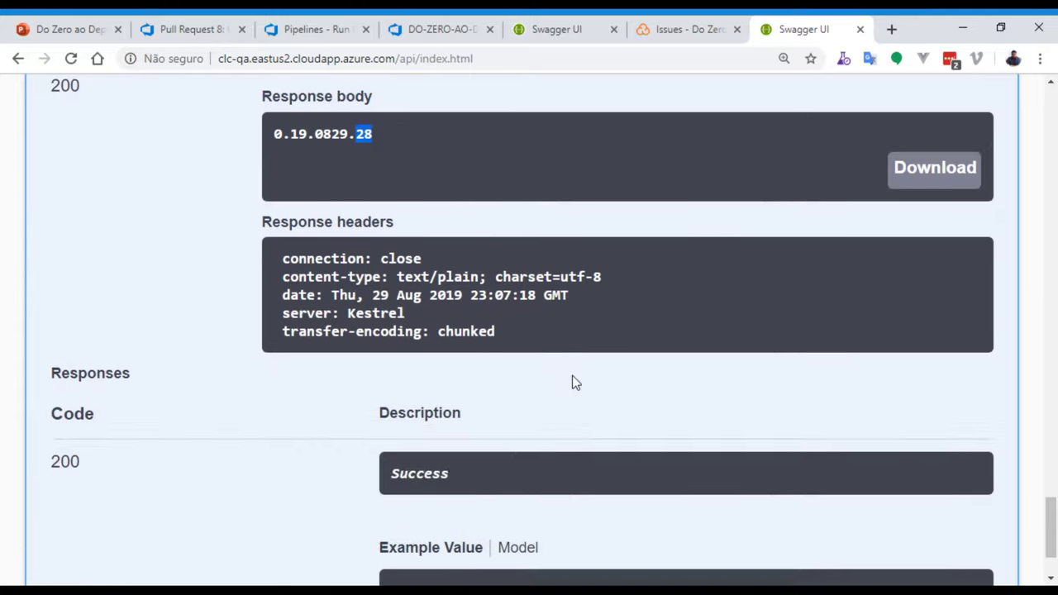
{"action": "scroll", "coordinate": [571, 371], "scroll_direction": "up", "scroll_amount": 4}
{"action": "scroll", "coordinate": [568, 368], "scroll_direction": "up", "scroll_amount": 4}
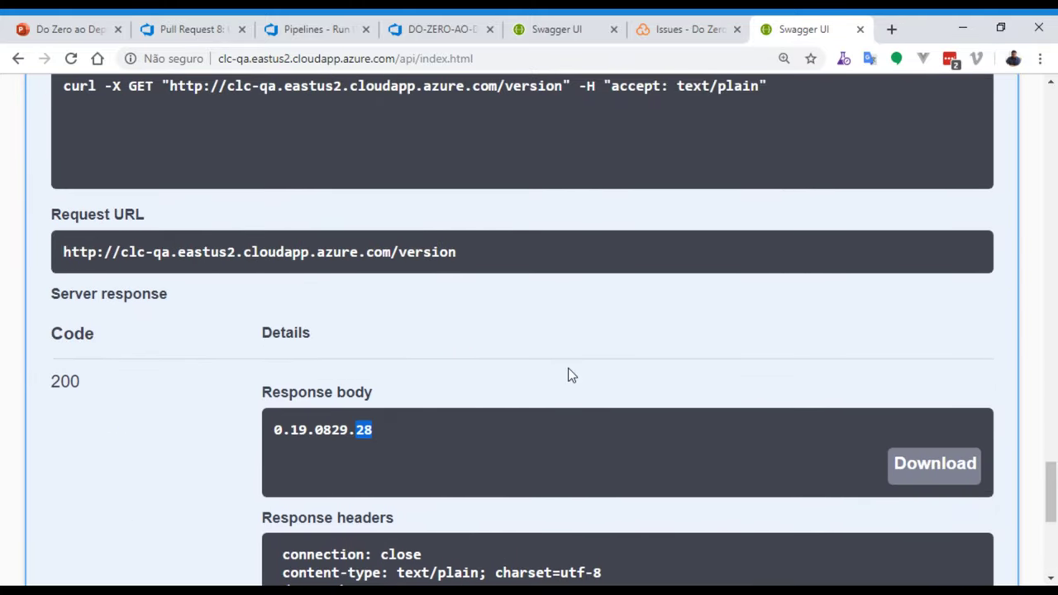
{"action": "scroll", "coordinate": [566, 368], "scroll_direction": "up", "scroll_amount": 3}
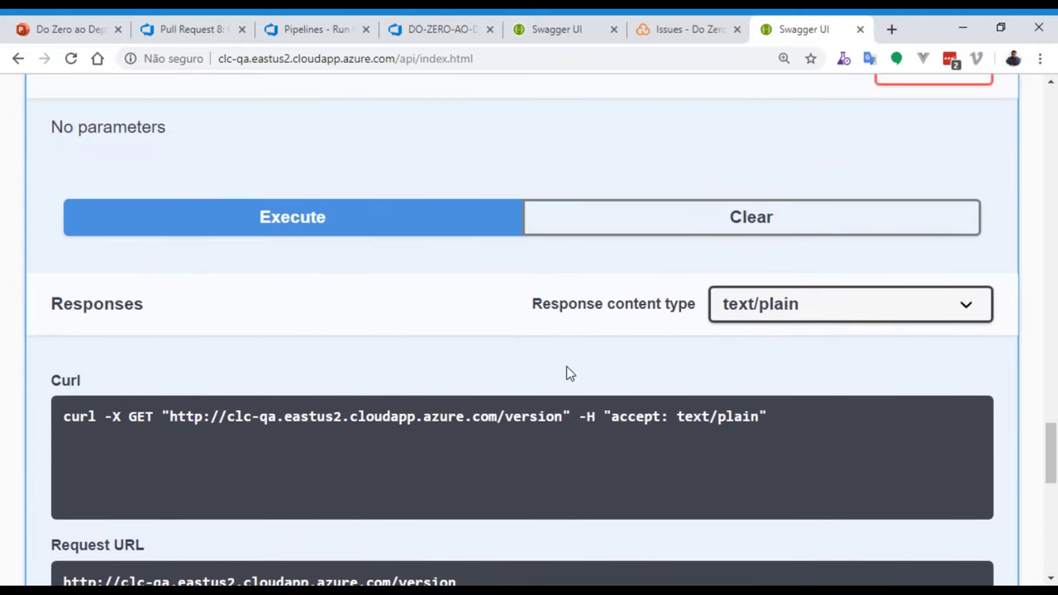
{"action": "left_click", "coordinate": [372, 399]}
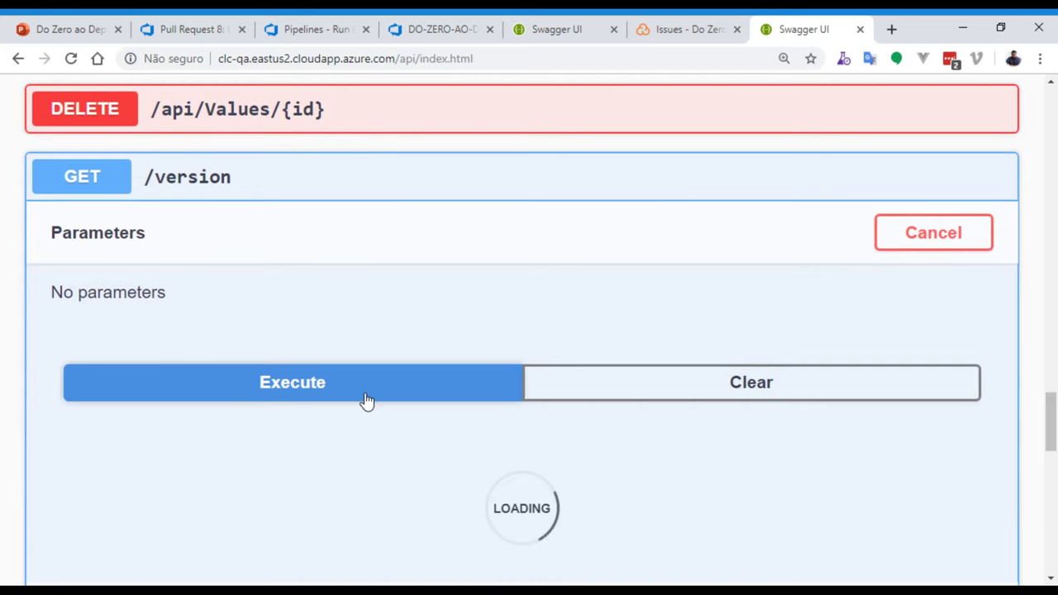
{"action": "scroll", "coordinate": [511, 415], "scroll_direction": "down", "scroll_amount": 3}
{"action": "scroll", "coordinate": [506, 416], "scroll_direction": "down", "scroll_amount": 3}
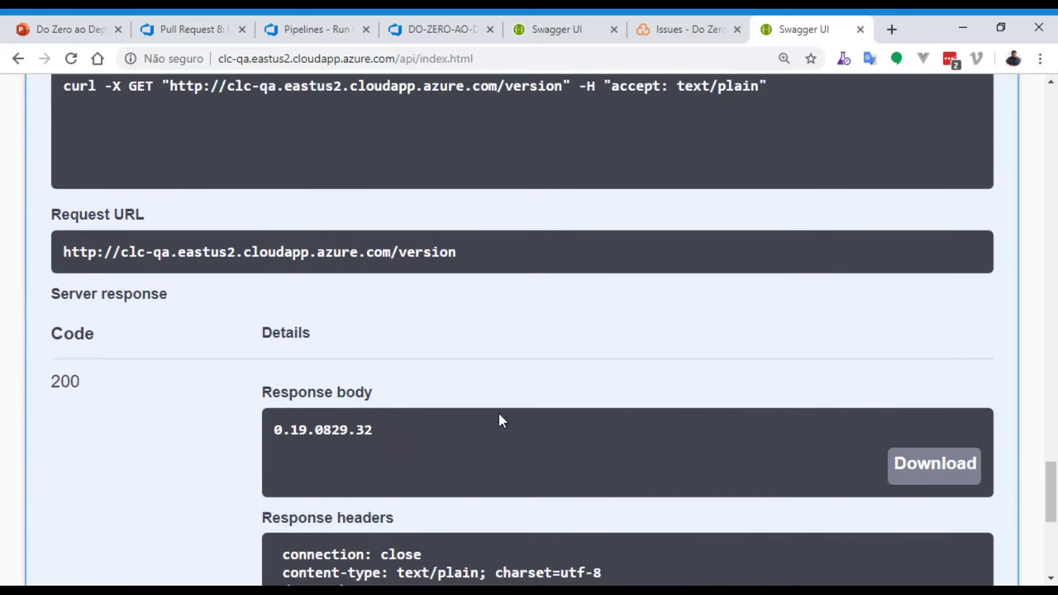
{"action": "left_click_drag", "start_coordinate": [373, 430], "coordinate": [355, 429]}
{"action": "left_click", "coordinate": [177, 585]}
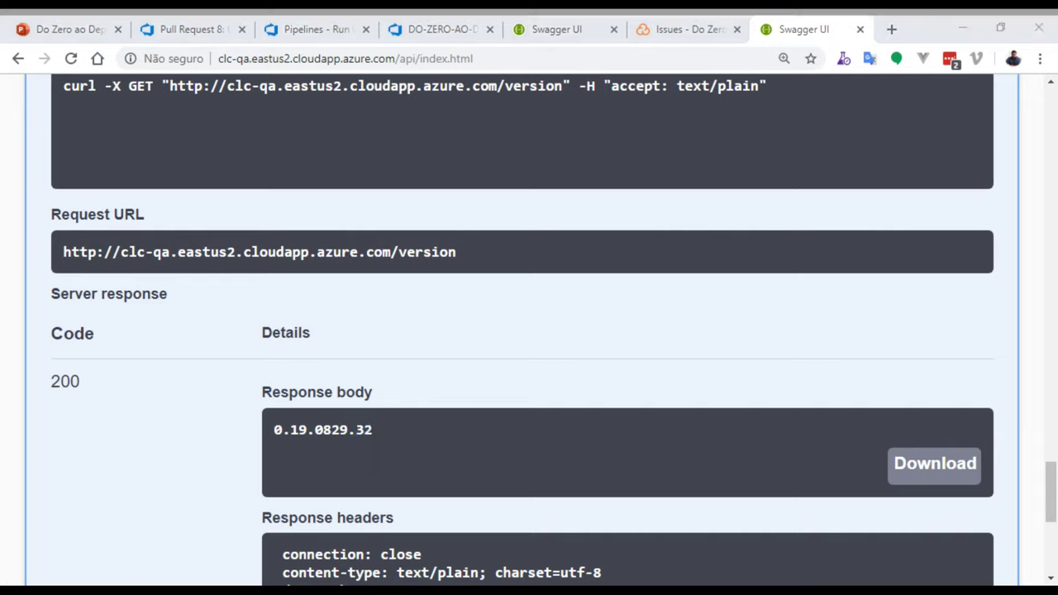
{"action": "left_click", "coordinate": [260, 567]}
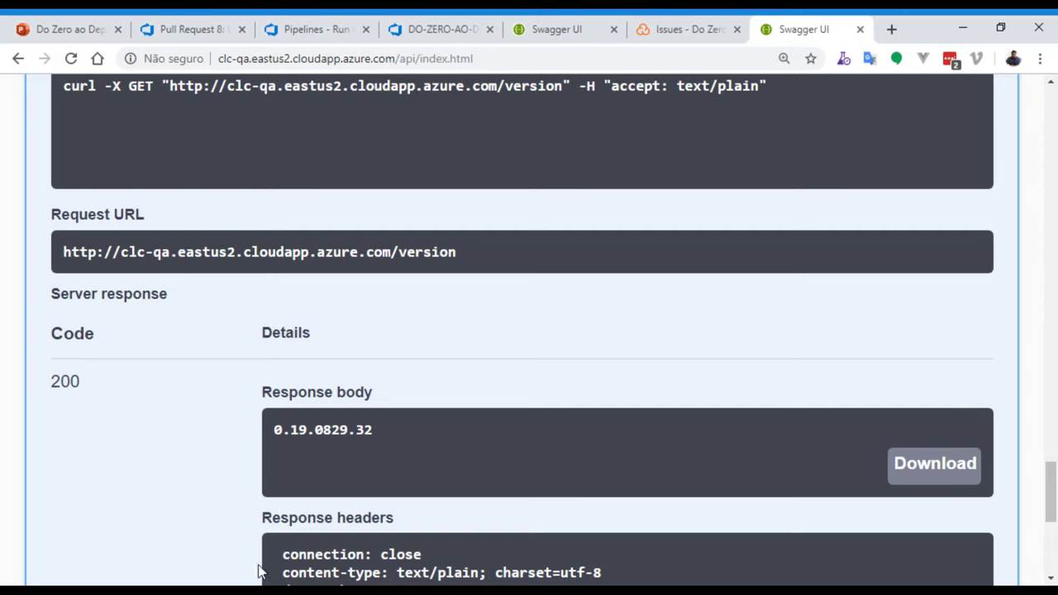
{"action": "left_click", "coordinate": [892, 29]}
{"action": "type", "text": "http://clc-prod.eastus2.cloudapp.azure.com/api/index.html"}
{"action": "key", "text": "Return"}
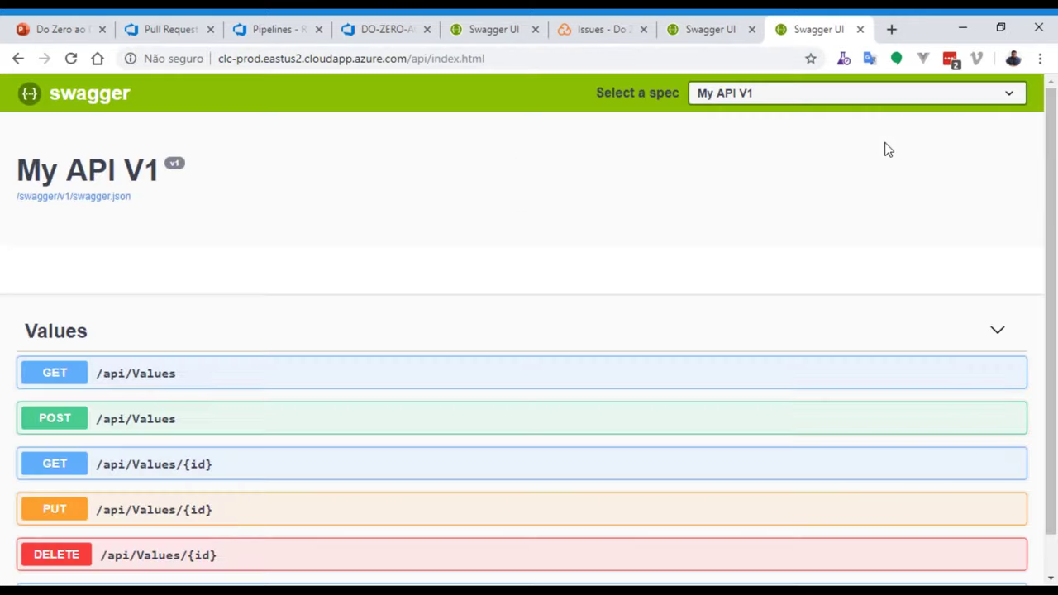
Expand the GET /version endpoint on the production API, enable trying it out, and execute the request
{"action": "scroll", "coordinate": [650, 309], "scroll_direction": "down", "scroll_amount": 1}
{"action": "left_click", "coordinate": [314, 557]}
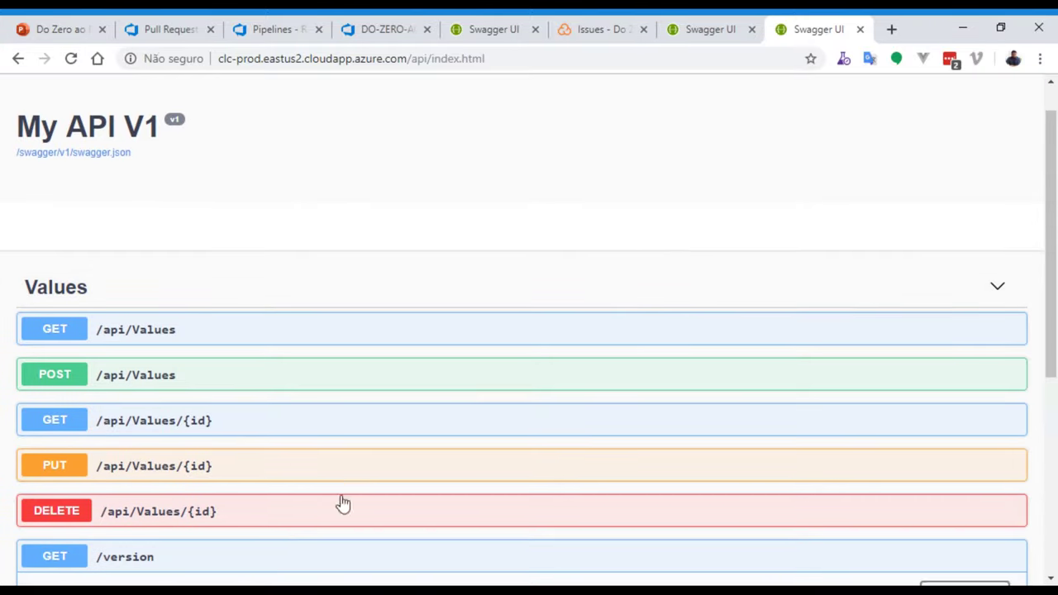
{"action": "scroll", "coordinate": [343, 503], "scroll_direction": "down", "scroll_amount": 8}
{"action": "left_click", "coordinate": [944, 224]}
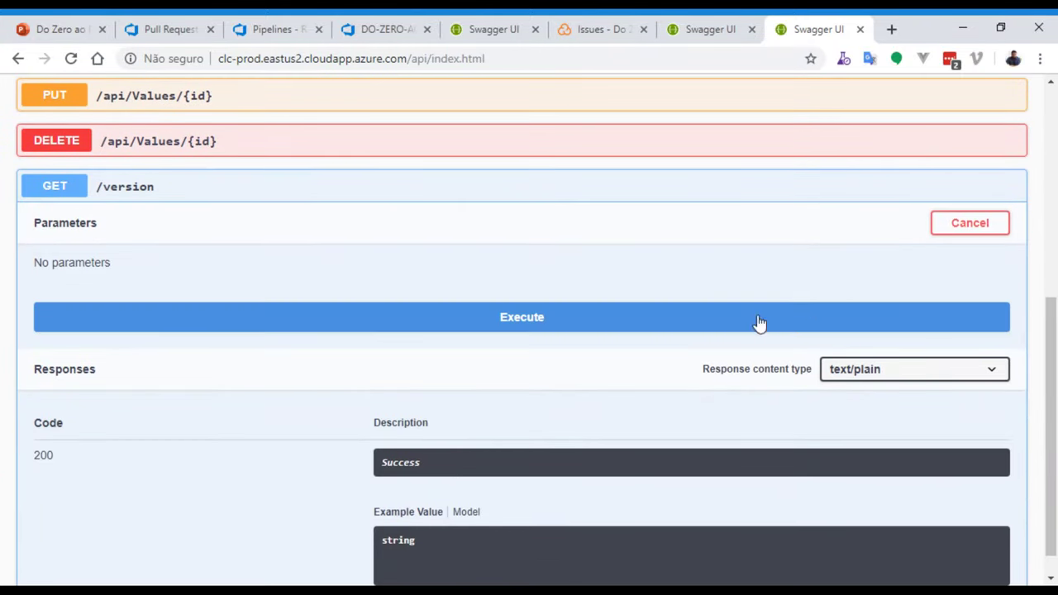
{"action": "scroll", "coordinate": [703, 347], "scroll_direction": "down", "scroll_amount": 1}
{"action": "left_click", "coordinate": [603, 285]}
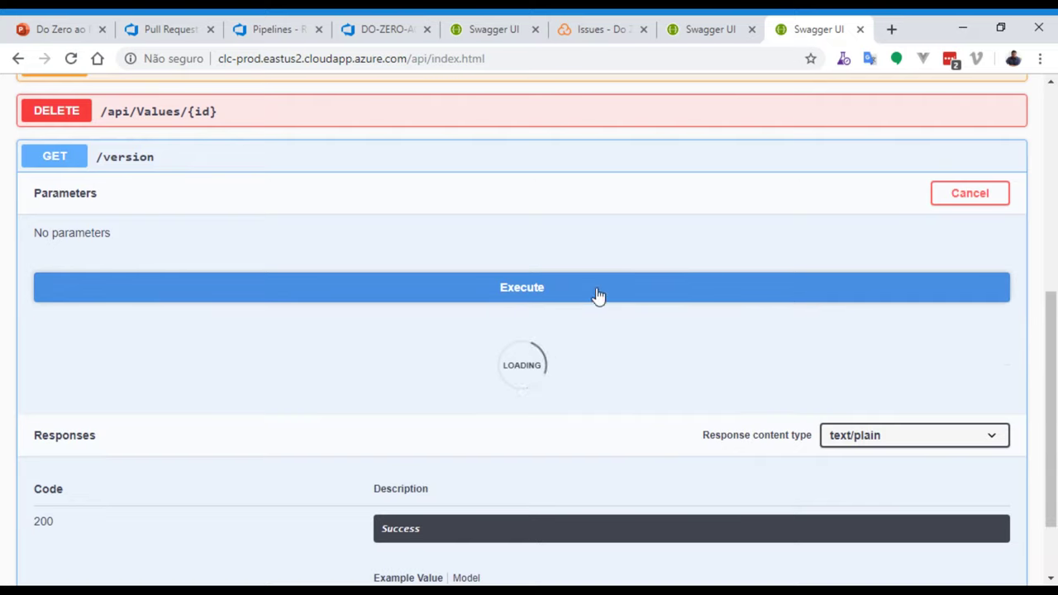
Enlarge the production Swagger page and examine the version number in the GET /version response body
{"action": "scroll", "coordinate": [635, 401], "scroll_direction": "down", "scroll_amount": 3}
{"action": "key", "text": "ctrl+plus"}
{"action": "key", "text": "ctrl+plus"}
{"action": "key", "text": "ctrl+plus"}
{"action": "key", "text": "ctrl+plus"}
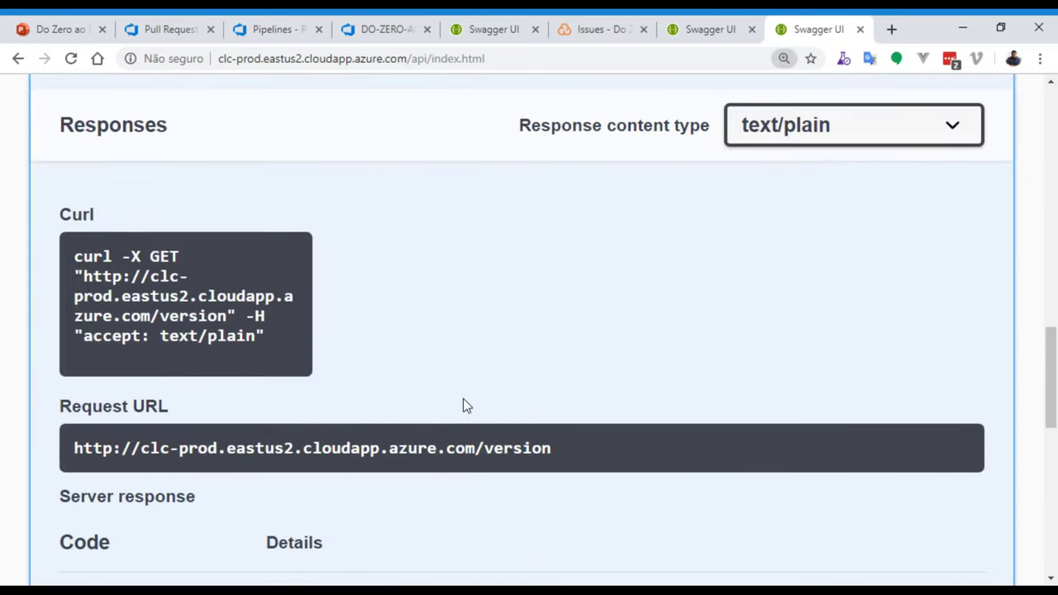
{"action": "scroll", "coordinate": [463, 398], "scroll_direction": "down", "scroll_amount": 5}
{"action": "scroll", "coordinate": [475, 423], "scroll_direction": "up", "scroll_amount": 3}
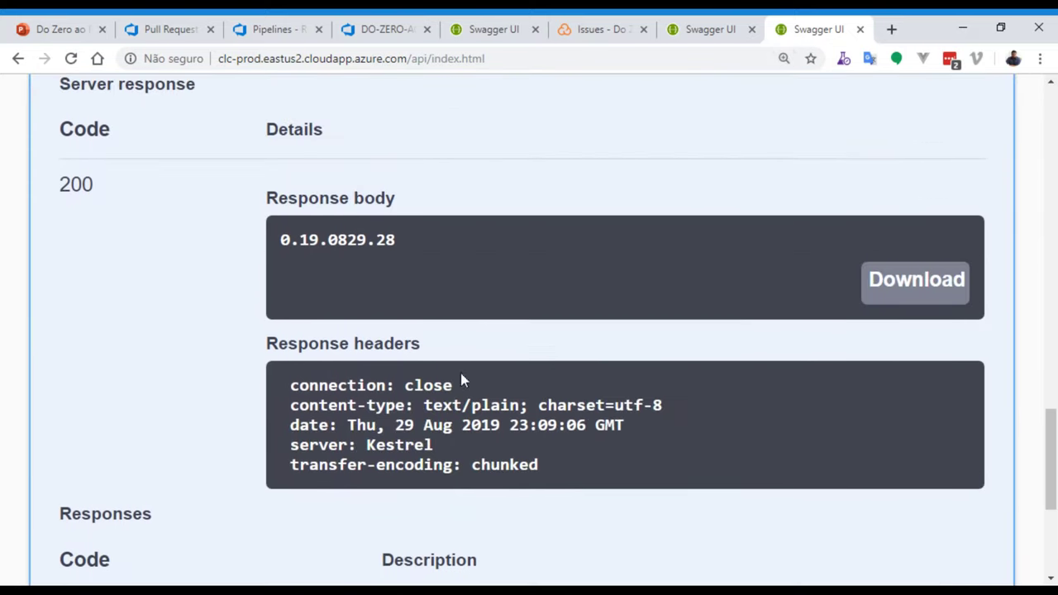
Return to release R_0.19.0829.32.1 in Azure DevOps and approve the QA stage's pending post-deployment approval
{"action": "left_click", "coordinate": [364, 30]}
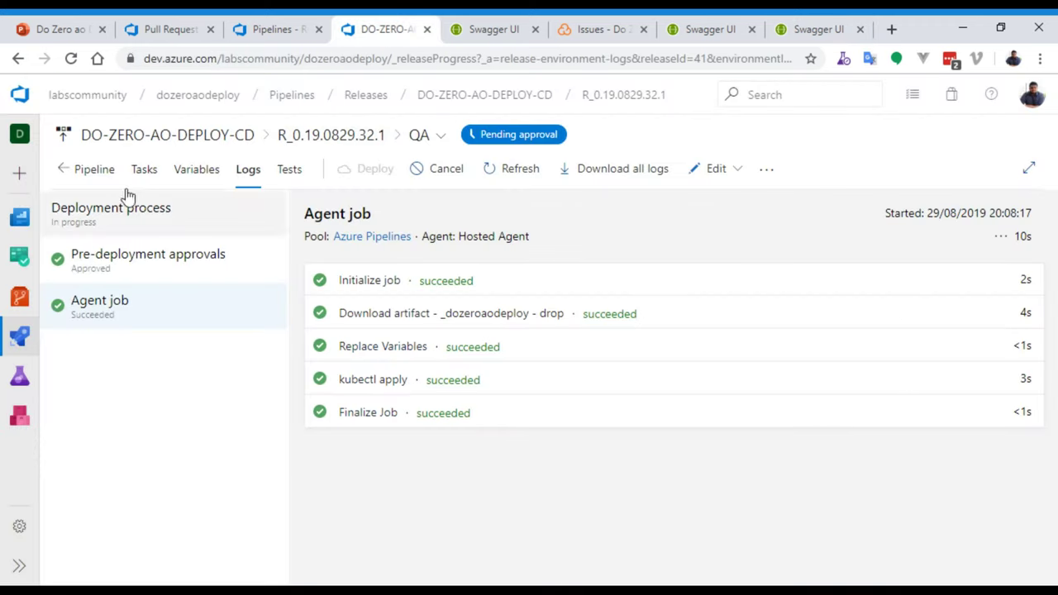
{"action": "left_click", "coordinate": [93, 171]}
{"action": "left_click", "coordinate": [663, 413]}
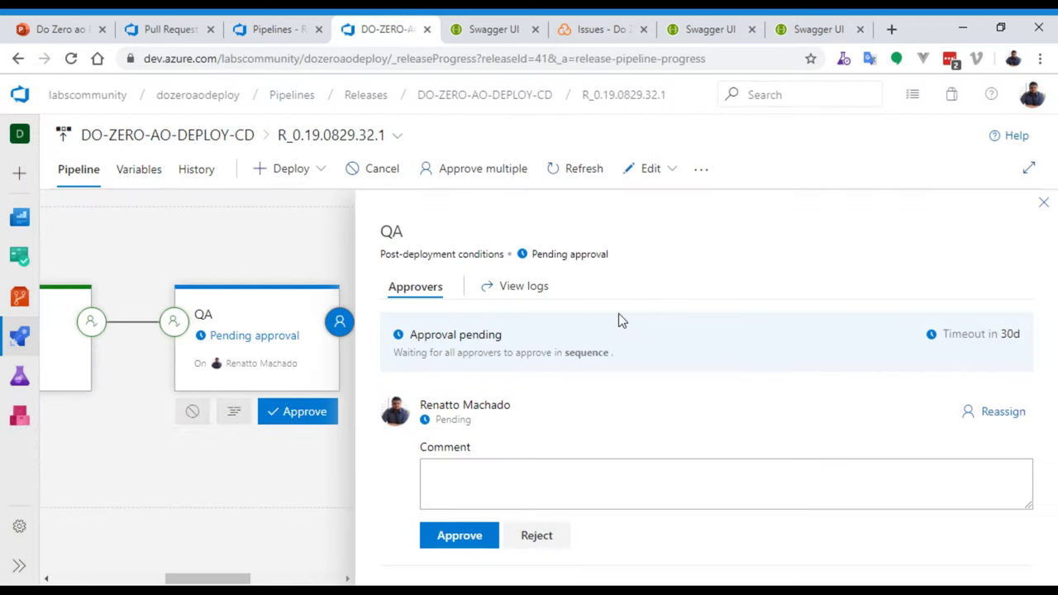
{"action": "left_click", "coordinate": [451, 533]}
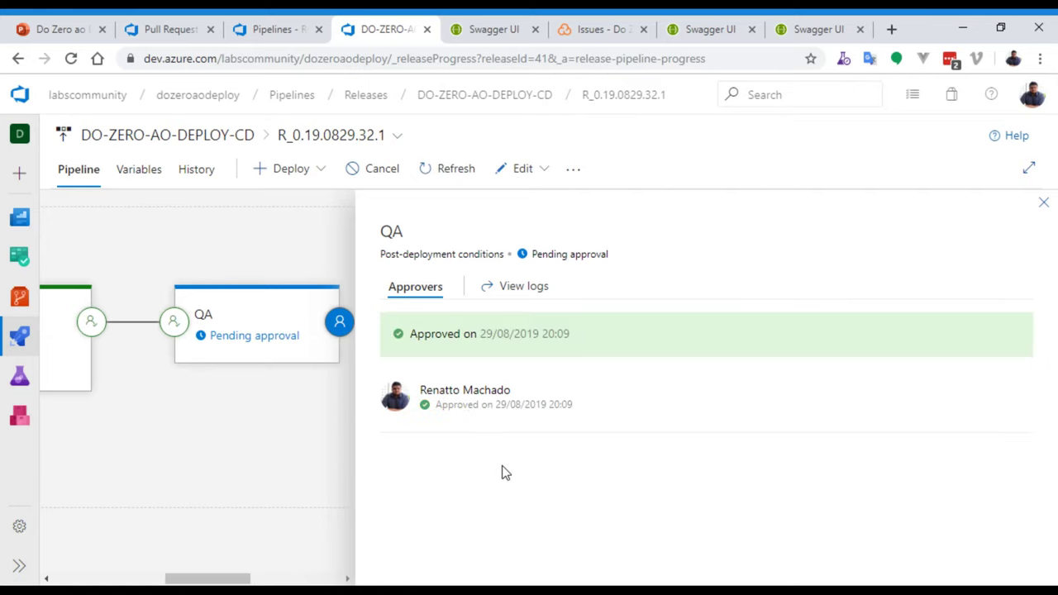
{"action": "left_click", "coordinate": [1043, 202]}
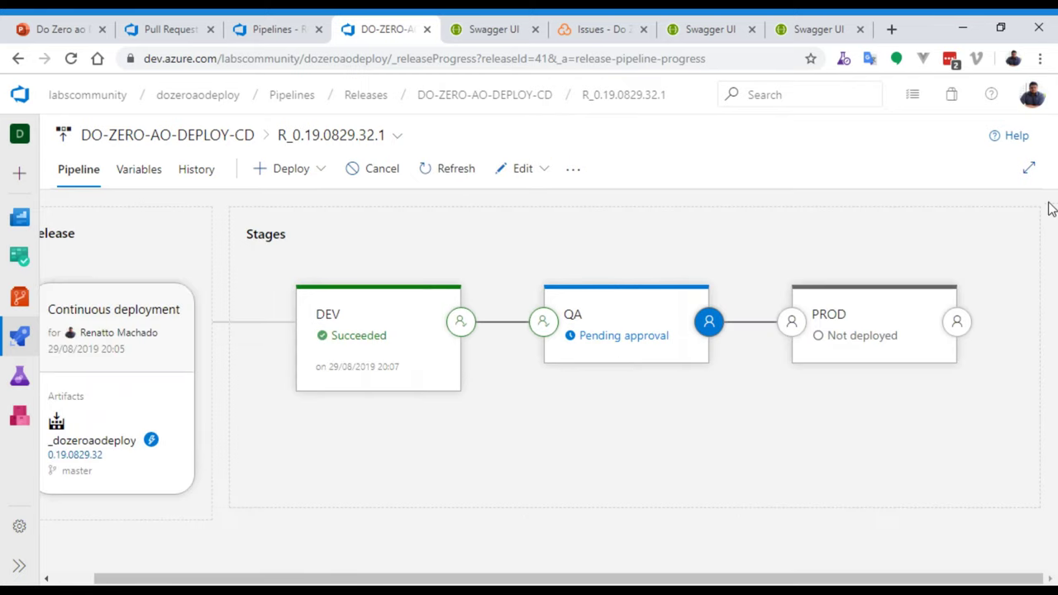
Approve the PROD stage's pending pre-deployment approval without deferring the deployment, and follow the PROD deployment logs
{"action": "mouse_move", "coordinate": [831, 376]}
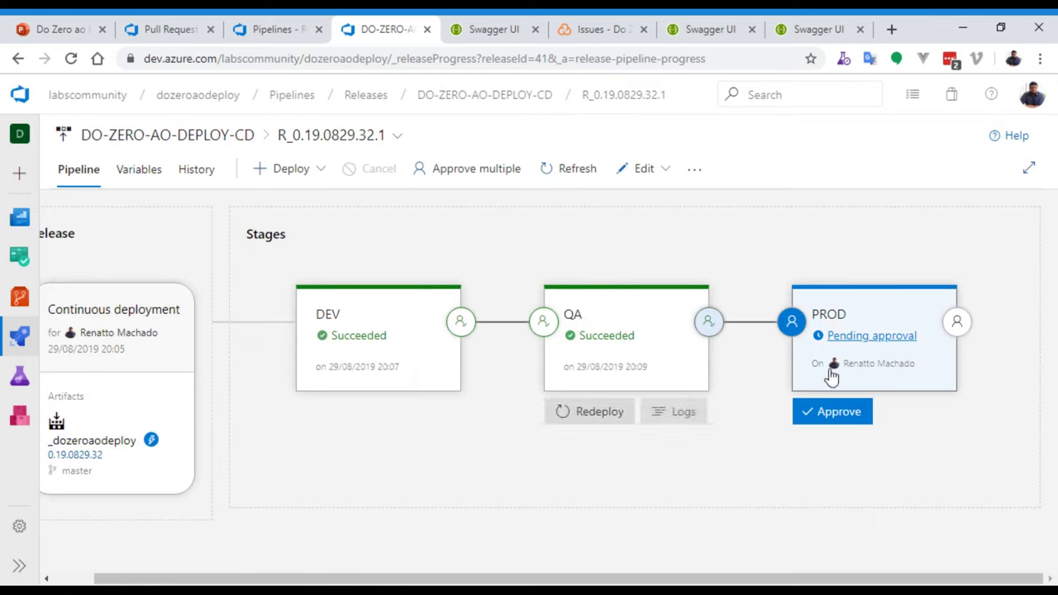
{"action": "left_click", "coordinate": [835, 419]}
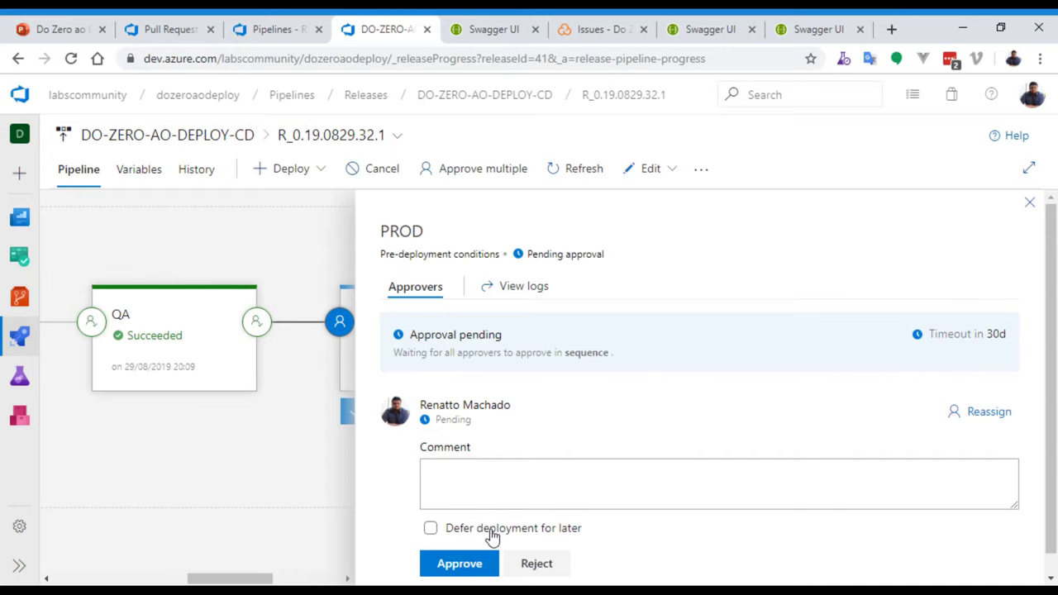
{"action": "left_click", "coordinate": [467, 565]}
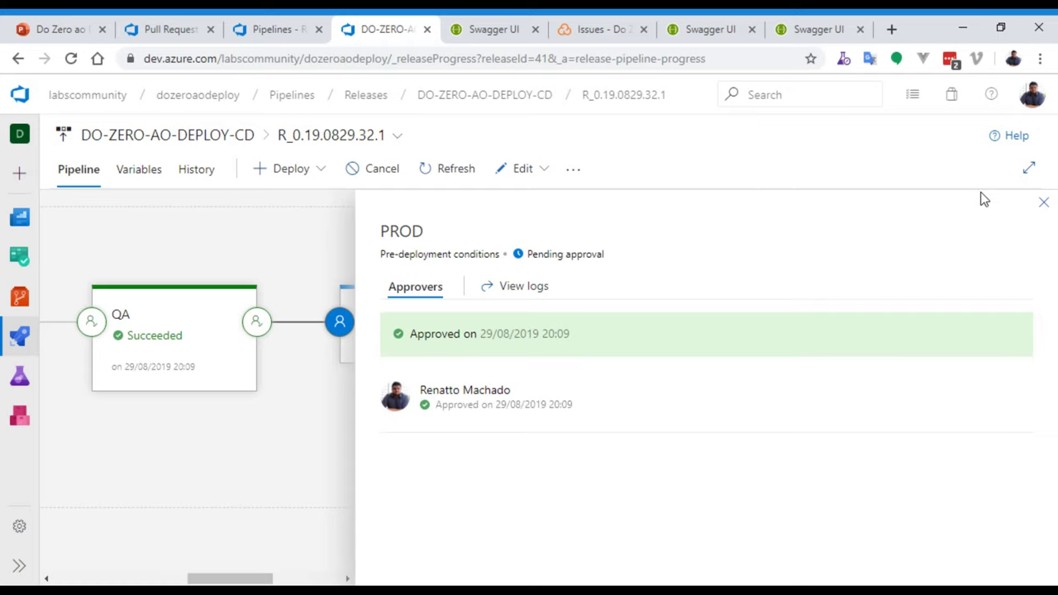
{"action": "left_click", "coordinate": [1042, 203]}
{"action": "mouse_move", "coordinate": [900, 383]}
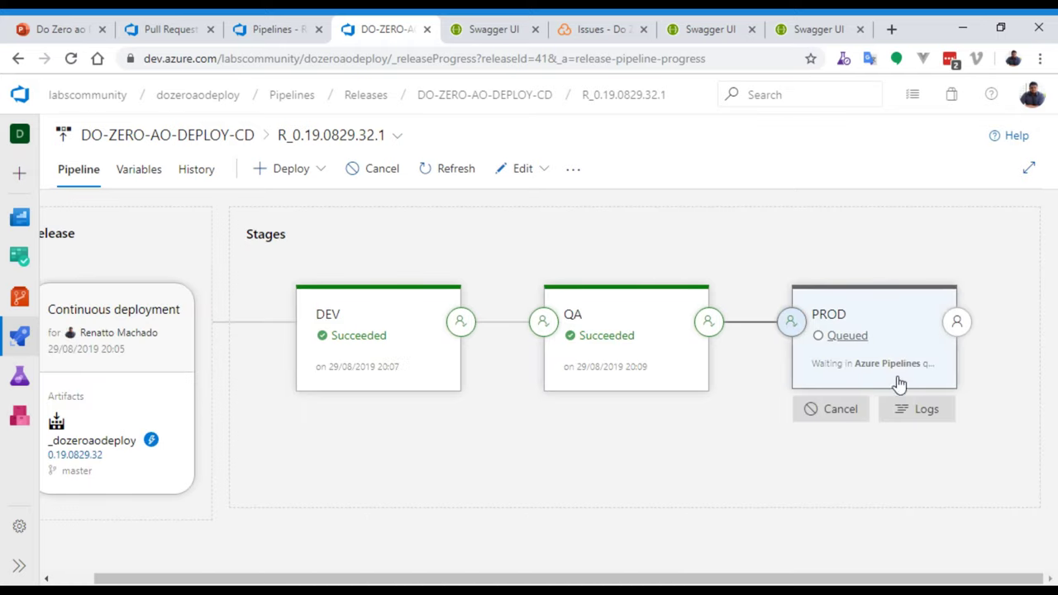
{"action": "left_click", "coordinate": [914, 410]}
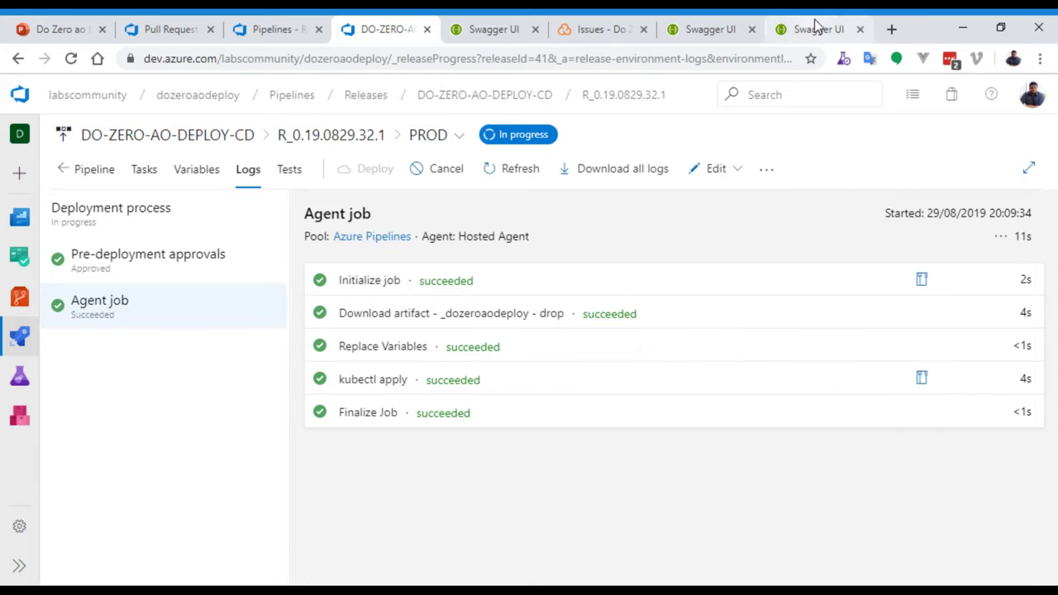
Run the GET /version request on the production API again and check the version in the response body
{"action": "left_click", "coordinate": [814, 29]}
{"action": "scroll", "coordinate": [702, 269], "scroll_direction": "up", "scroll_amount": 6}
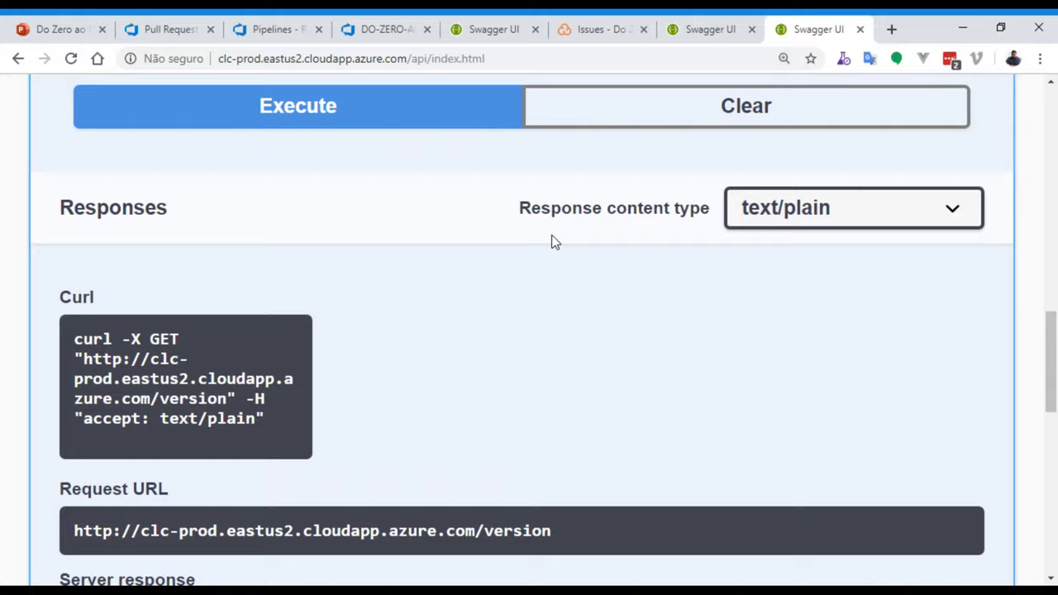
{"action": "scroll", "coordinate": [545, 239], "scroll_direction": "up", "scroll_amount": 1}
{"action": "left_click", "coordinate": [408, 204]}
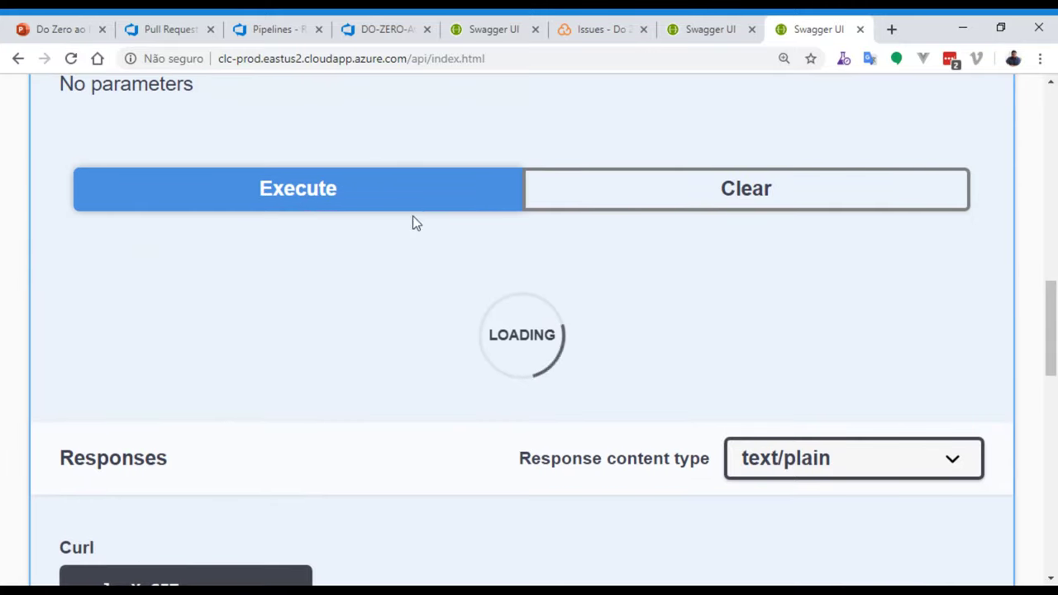
{"action": "scroll", "coordinate": [537, 355], "scroll_direction": "down", "scroll_amount": 6}
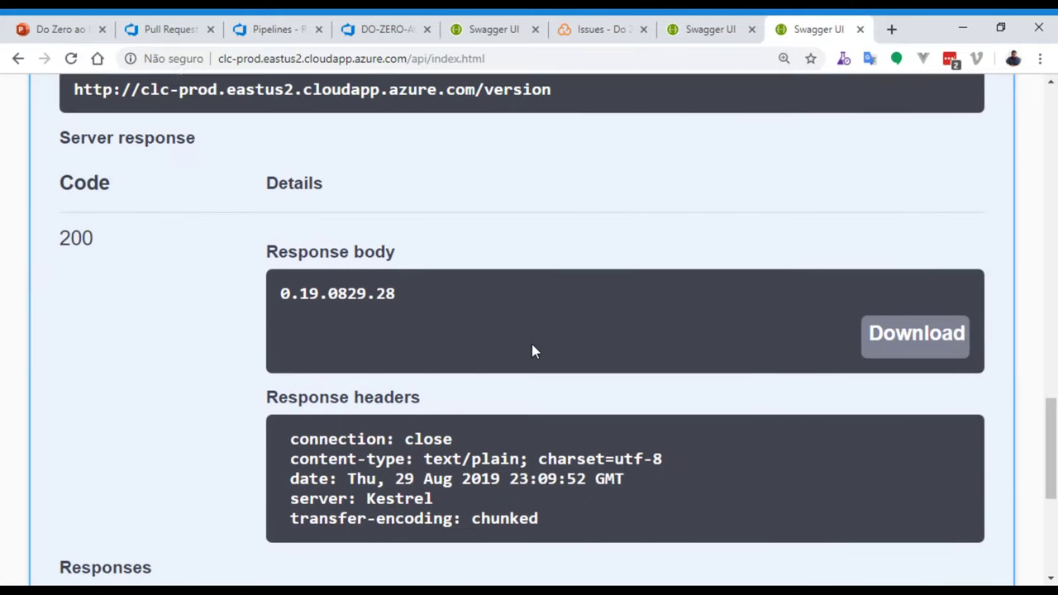
Repeat the production GET /version request once more and highlight the final digits of the returned version
{"action": "scroll", "coordinate": [529, 347], "scroll_direction": "up", "scroll_amount": 5}
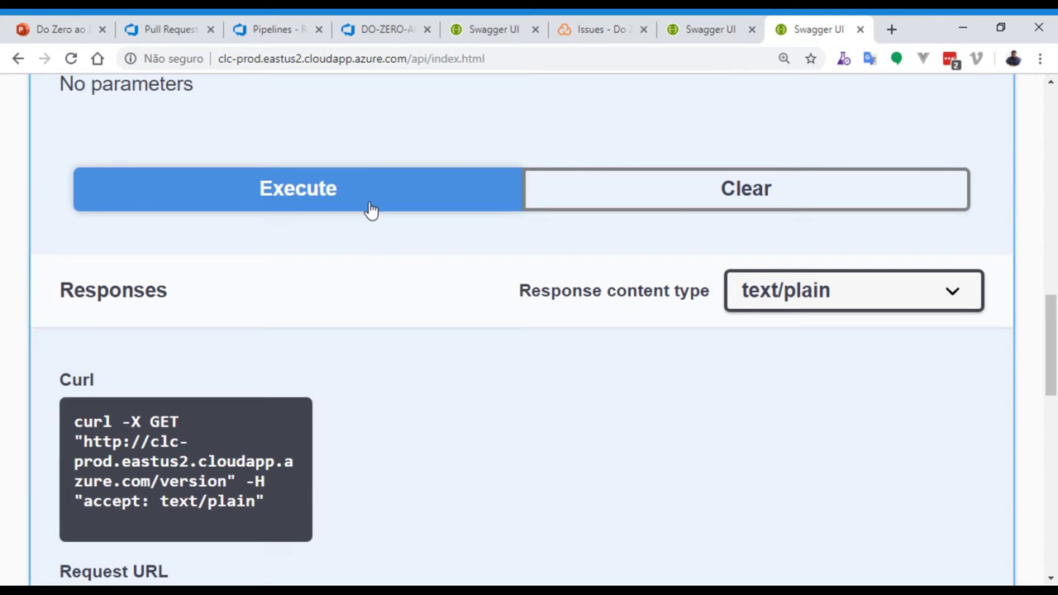
{"action": "left_click", "coordinate": [370, 206]}
{"action": "scroll", "coordinate": [426, 352], "scroll_direction": "down", "scroll_amount": 5}
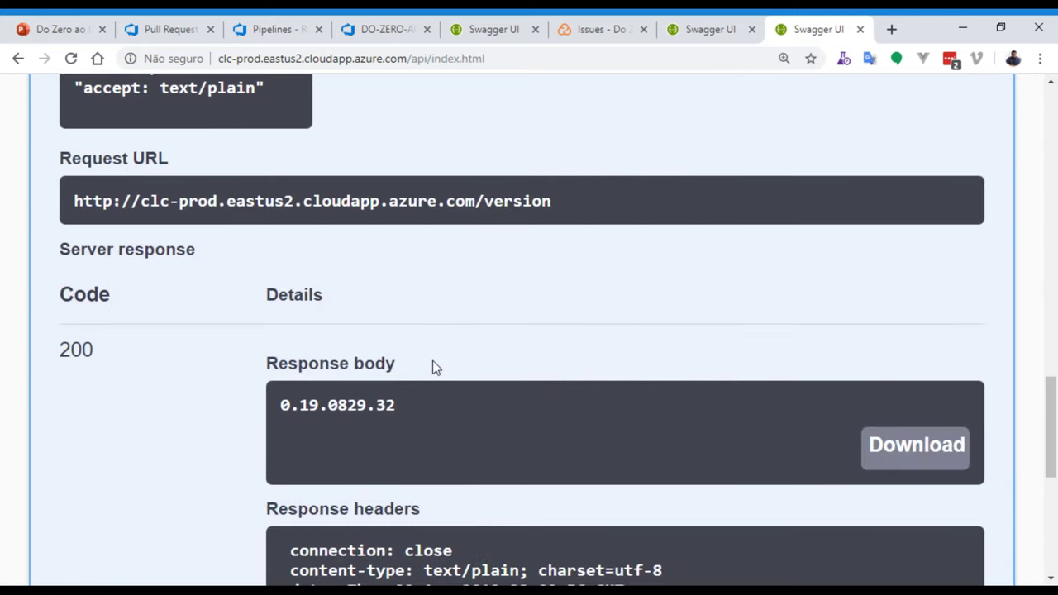
{"action": "left_click_drag", "start_coordinate": [405, 405], "coordinate": [356, 406]}
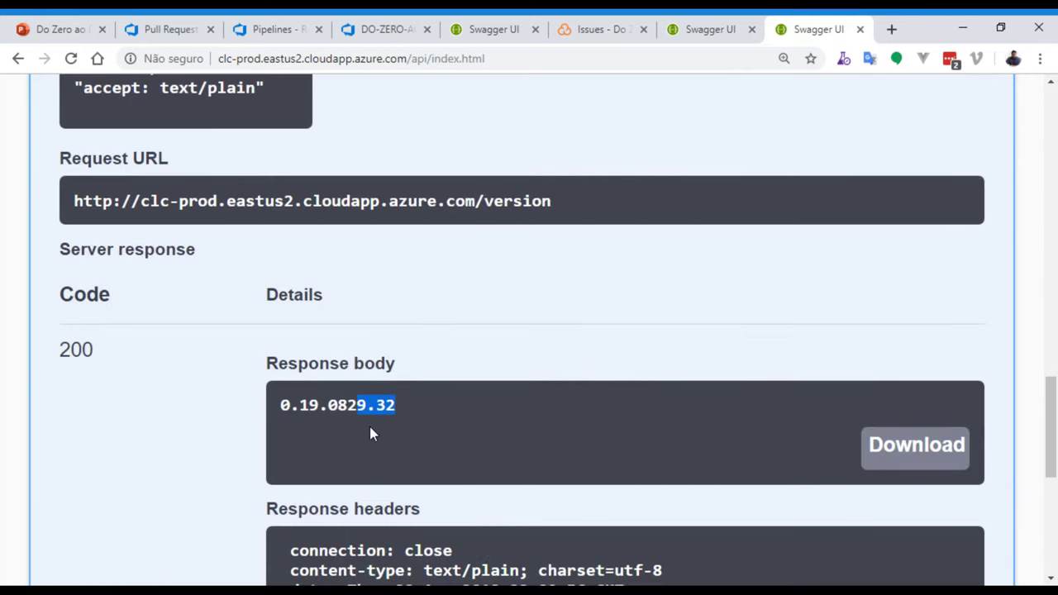
{"action": "scroll", "coordinate": [429, 459], "scroll_direction": "up", "scroll_amount": 1}
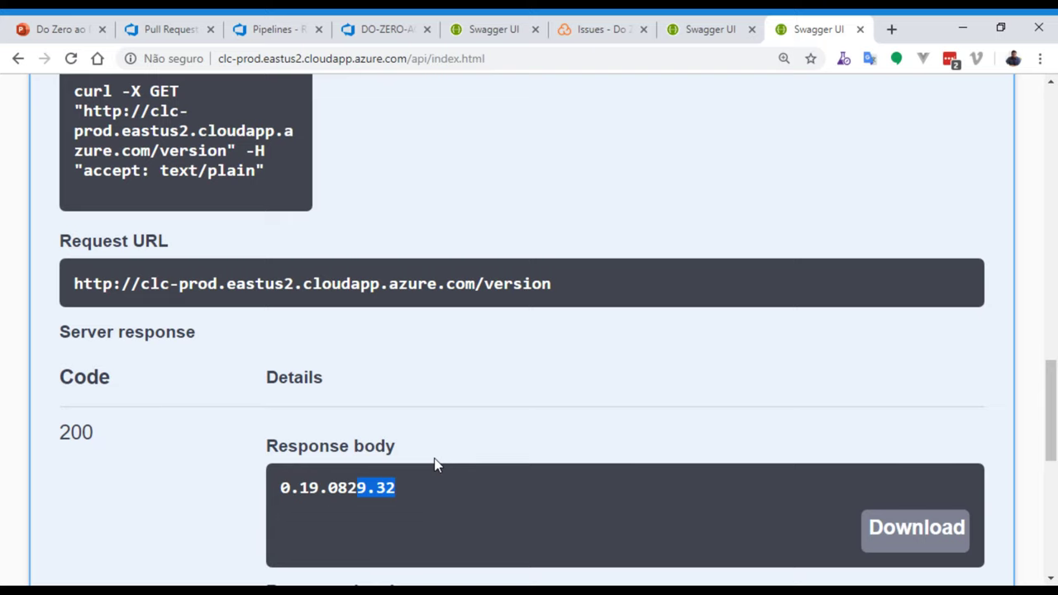
In SonarCloud, view the overview of pull request 8 and switch the Do Zero ao Deploy dashboard to the master branch
{"action": "left_click", "coordinate": [595, 32]}
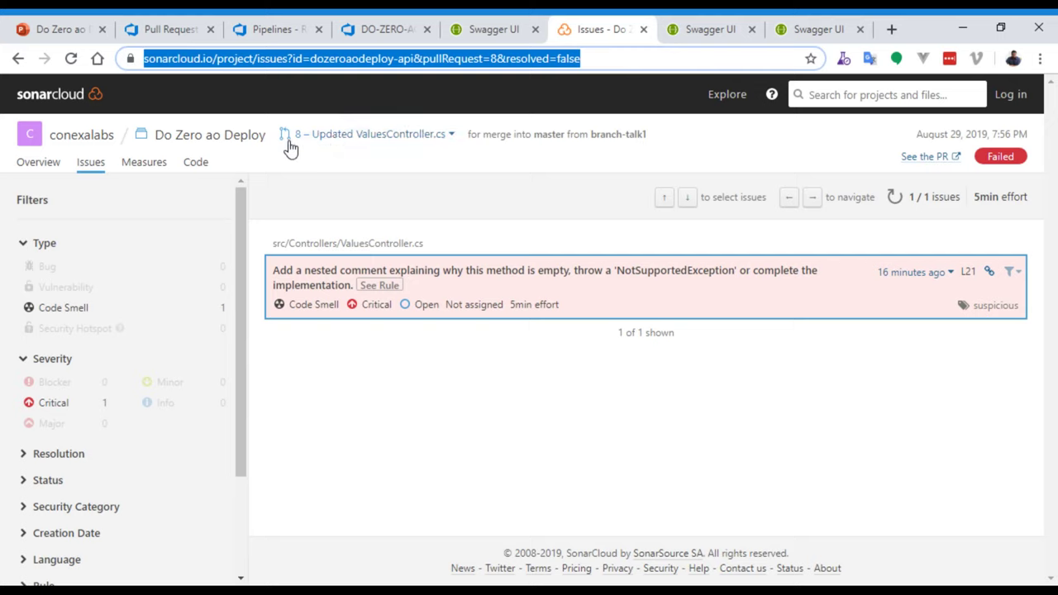
{"action": "left_click", "coordinate": [29, 163]}
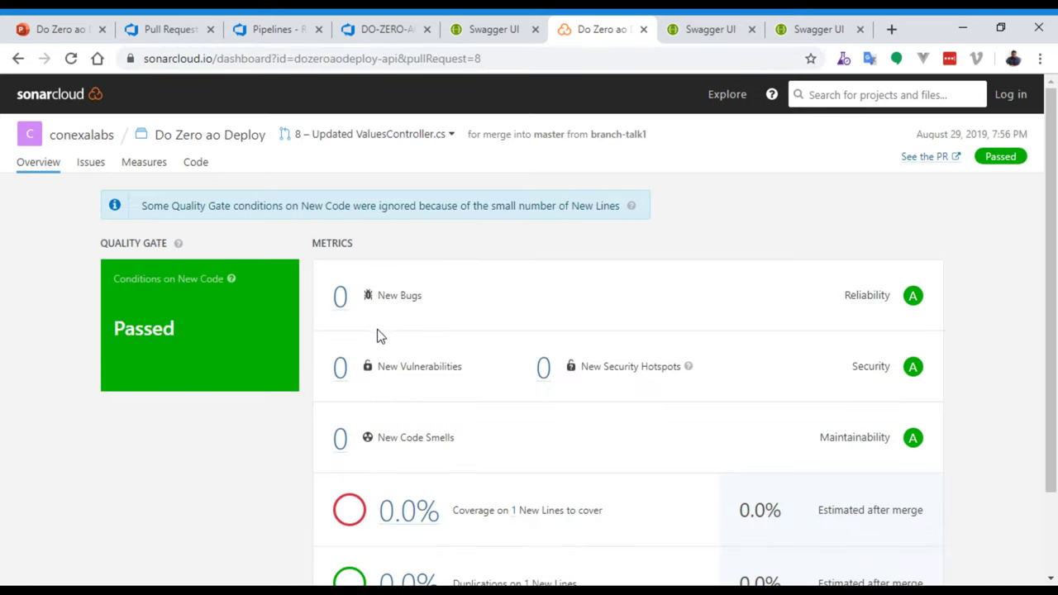
{"action": "left_click", "coordinate": [410, 138]}
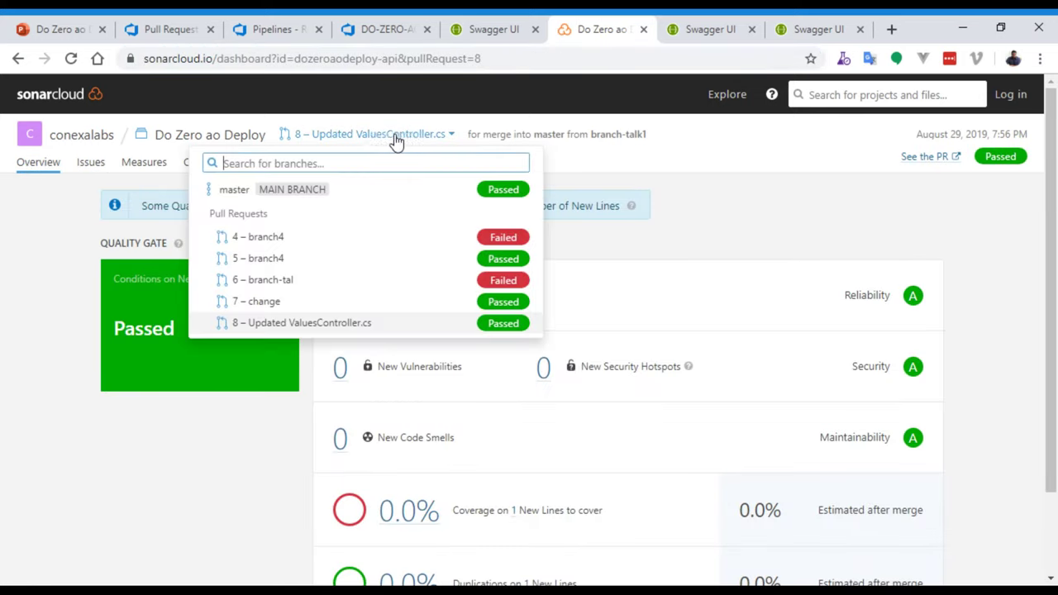
{"action": "left_click", "coordinate": [276, 192]}
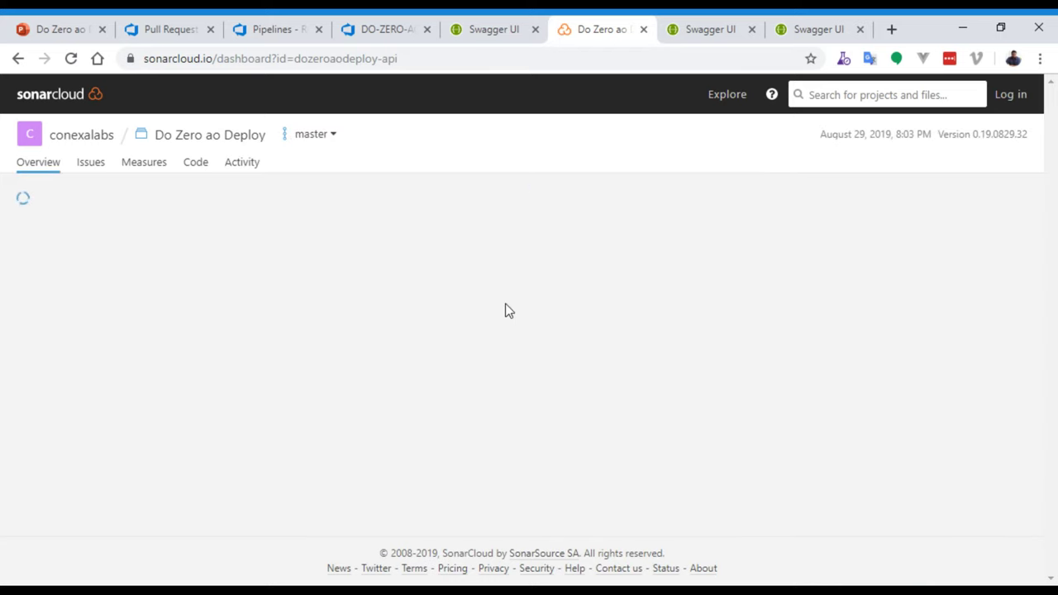
Review the master branch's quality gate, reliability, security, maintainability, coverage and duplication metrics
{"action": "scroll", "coordinate": [500, 306], "scroll_direction": "down", "scroll_amount": 3}
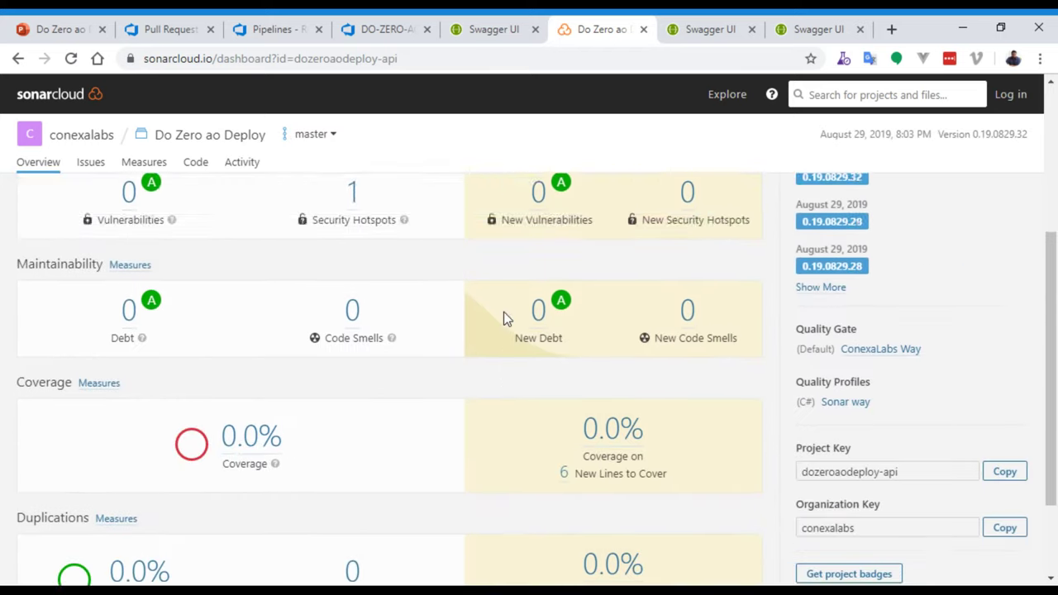
{"action": "scroll", "coordinate": [503, 314], "scroll_direction": "up", "scroll_amount": 3}
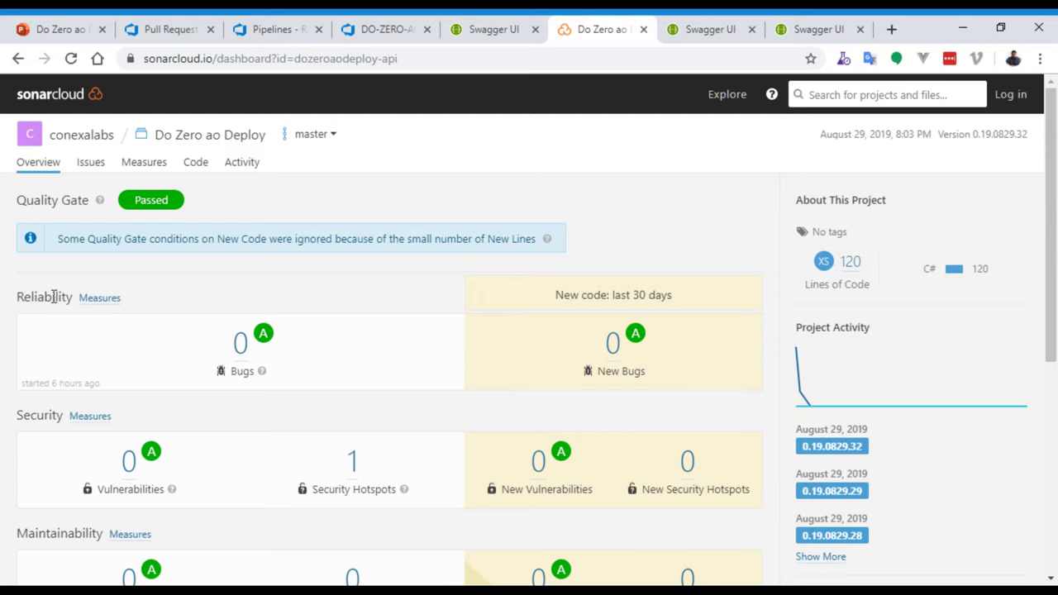
{"action": "scroll", "coordinate": [66, 322], "scroll_direction": "down", "scroll_amount": 1}
{"action": "scroll", "coordinate": [66, 321], "scroll_direction": "down", "scroll_amount": 1}
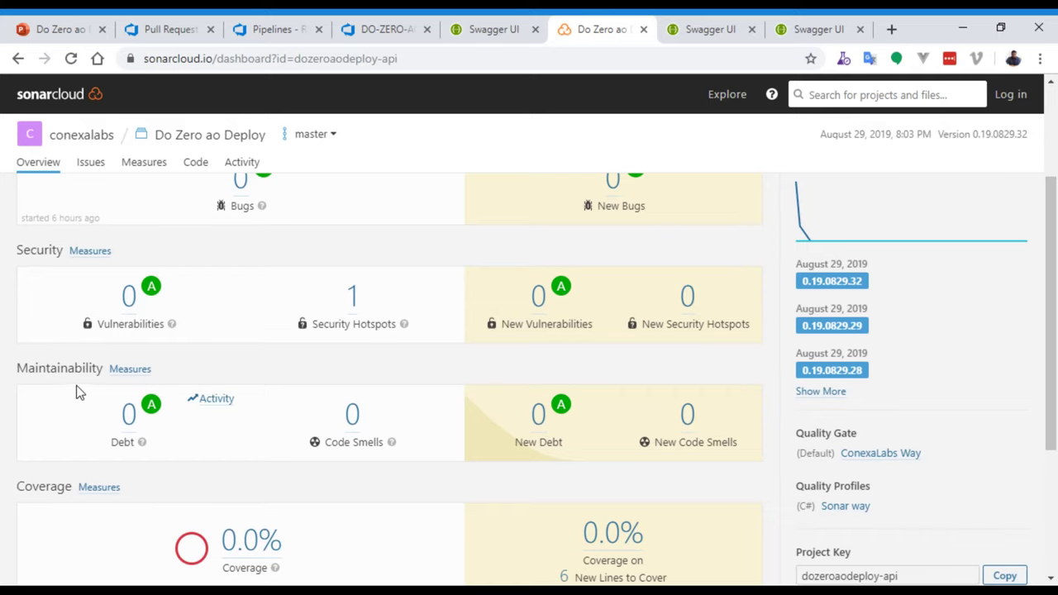
{"action": "scroll", "coordinate": [76, 387], "scroll_direction": "down", "scroll_amount": 1}
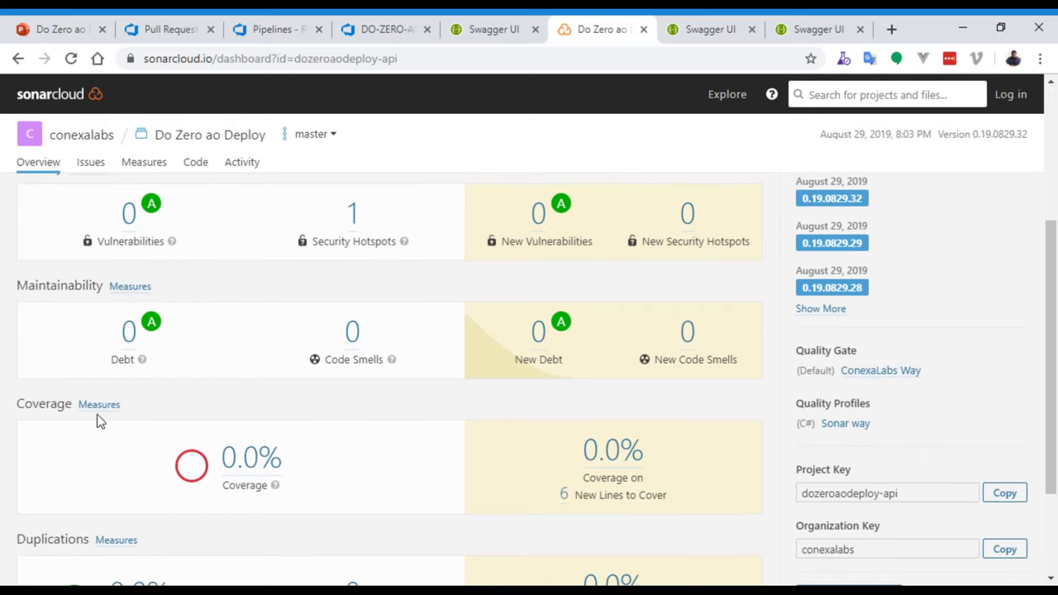
{"action": "scroll", "coordinate": [116, 423], "scroll_direction": "down", "scroll_amount": 1}
{"action": "scroll", "coordinate": [37, 457], "scroll_direction": "down", "scroll_amount": 1}
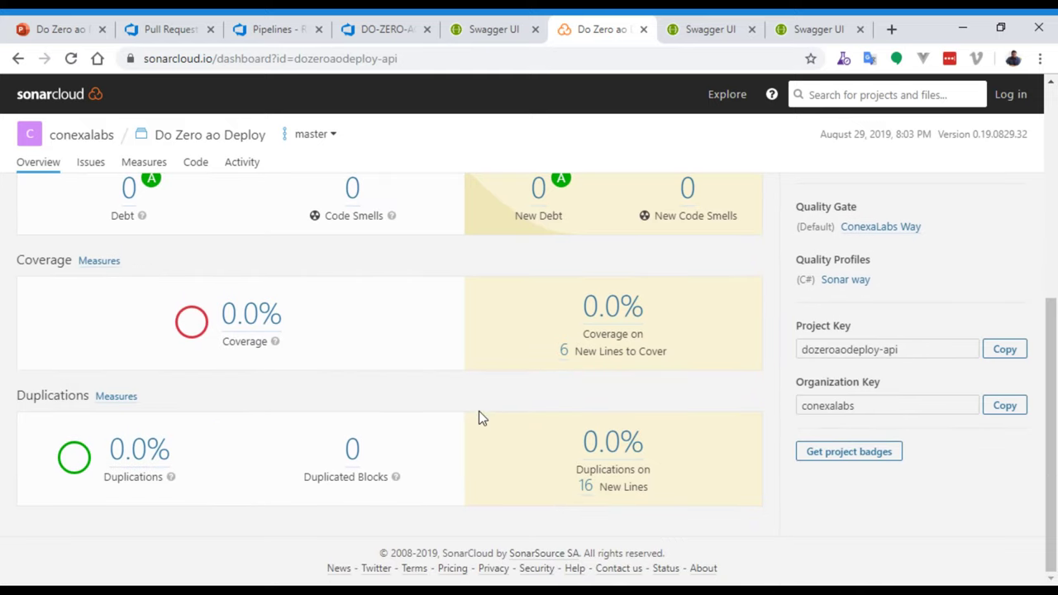
{"action": "scroll", "coordinate": [485, 414], "scroll_direction": "up", "scroll_amount": 4}
{"action": "scroll", "coordinate": [488, 412], "scroll_direction": "up", "scroll_amount": 2}
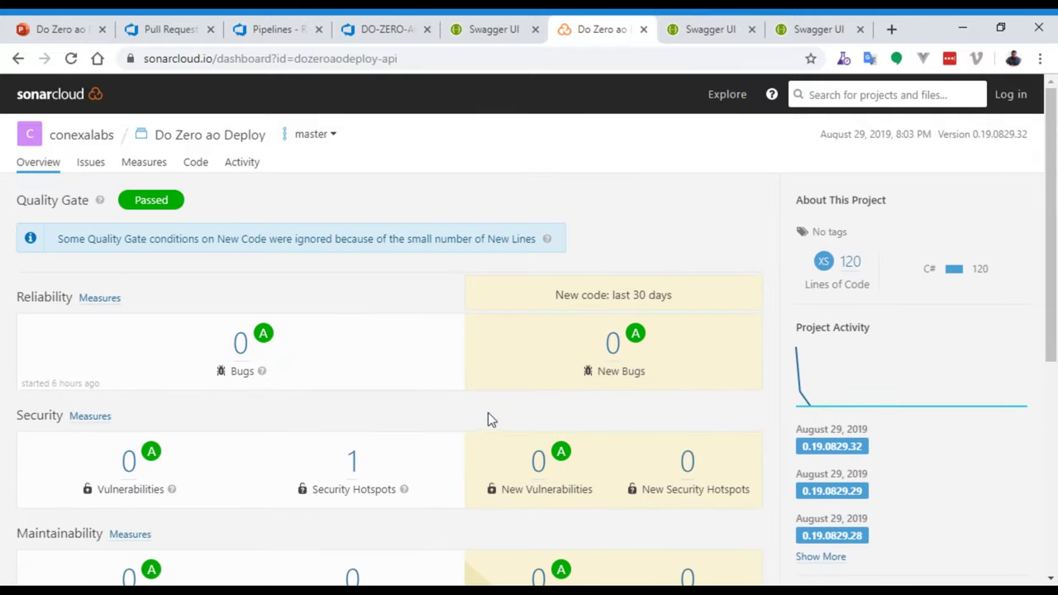
{"action": "left_click", "coordinate": [484, 28]}
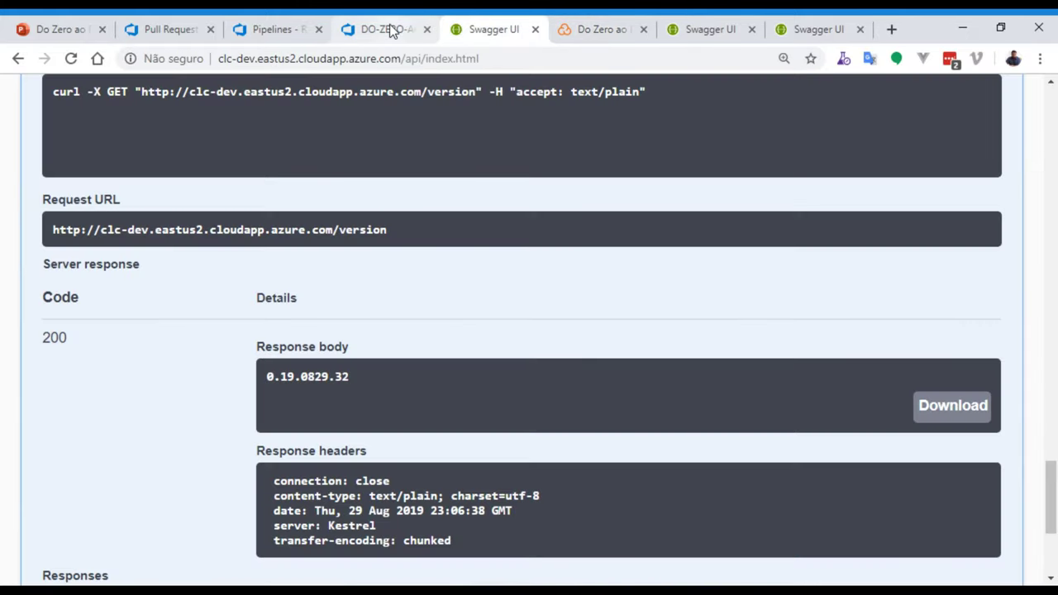
{"action": "left_click", "coordinate": [593, 31]}
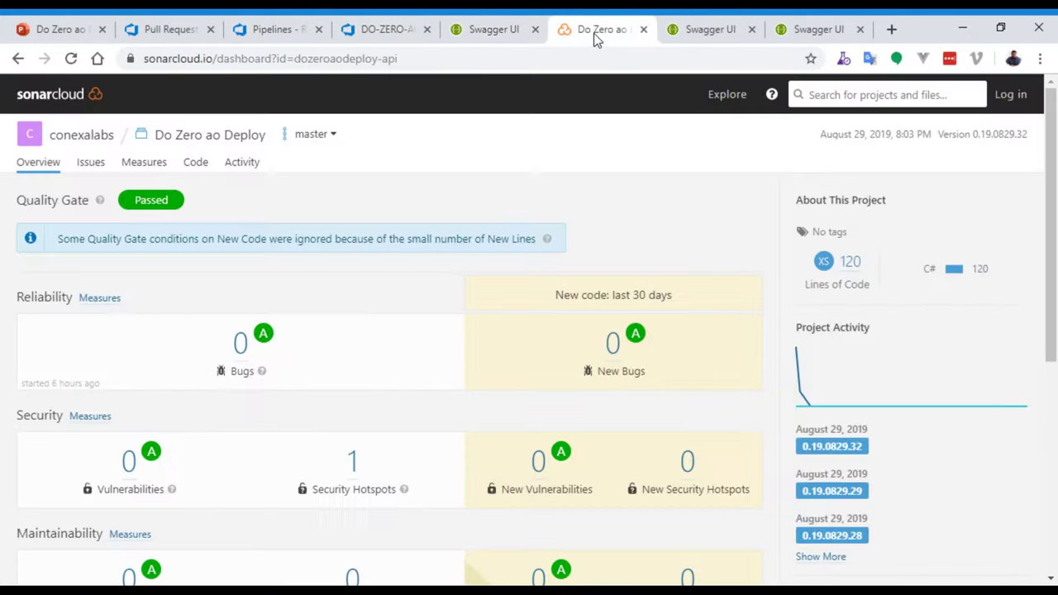
Switch to the Do Zero ao Deploy presentation in PowerPoint and show its closing contact slide in full screen
{"action": "left_click", "coordinate": [52, 30]}
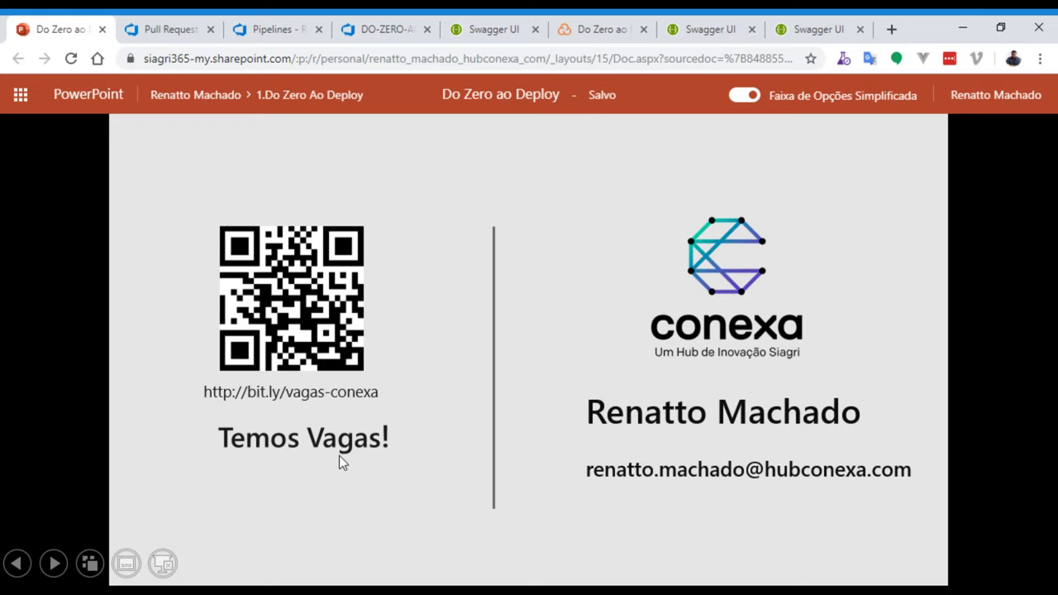
{"action": "key", "text": "F11"}
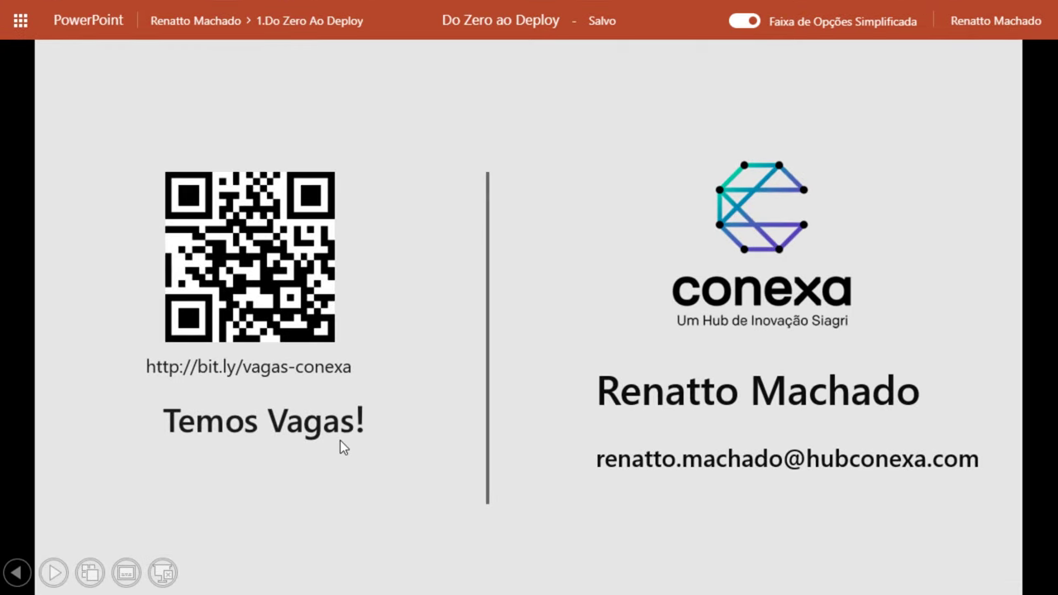
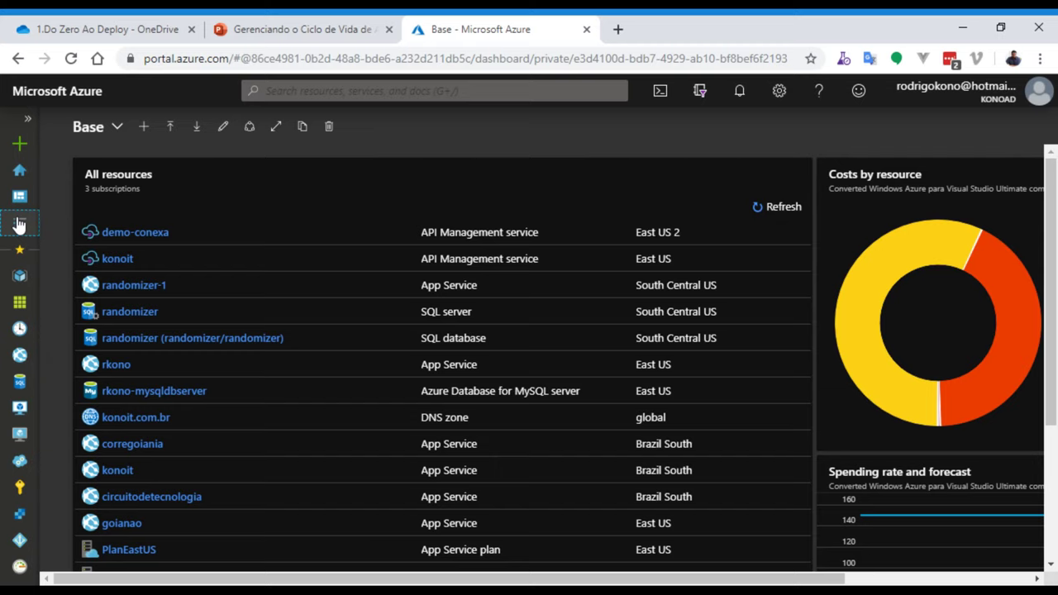
{"action": "left_click", "coordinate": [19, 225]}
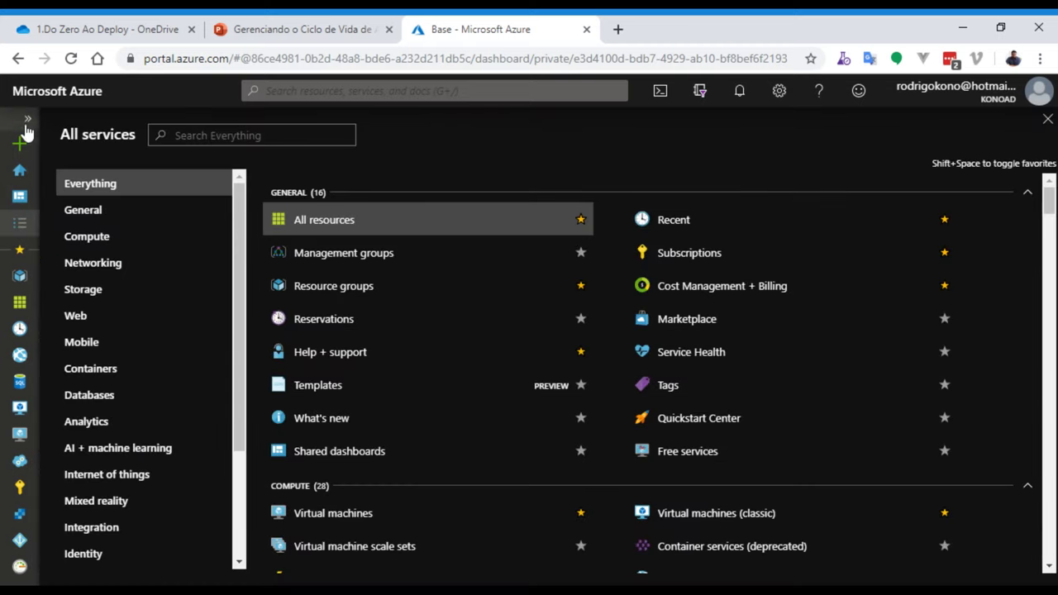
{"action": "left_click", "coordinate": [28, 121]}
{"action": "left_click", "coordinate": [26, 126]}
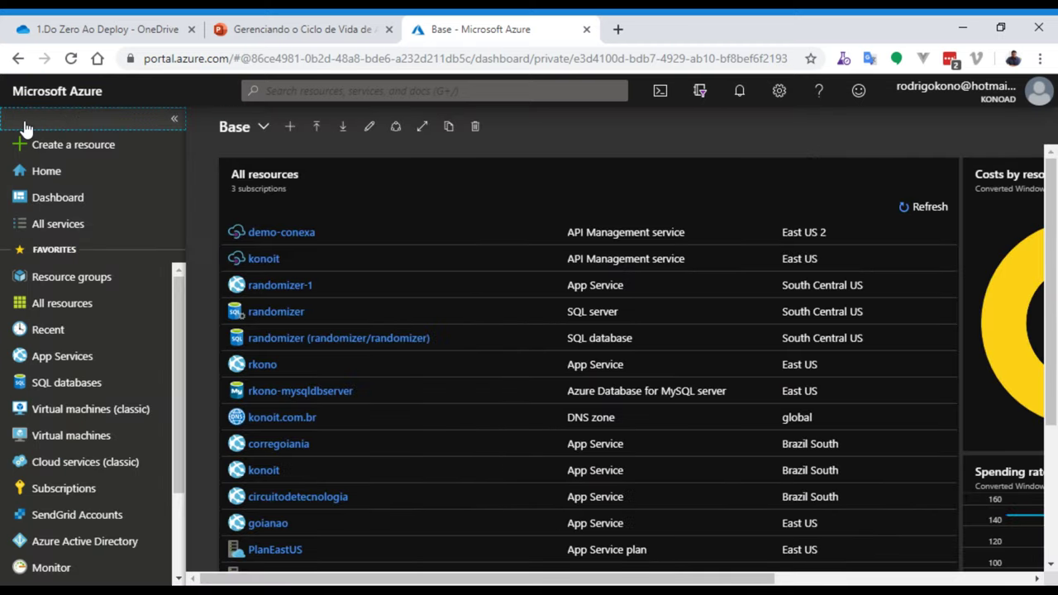
{"action": "left_click", "coordinate": [64, 230]}
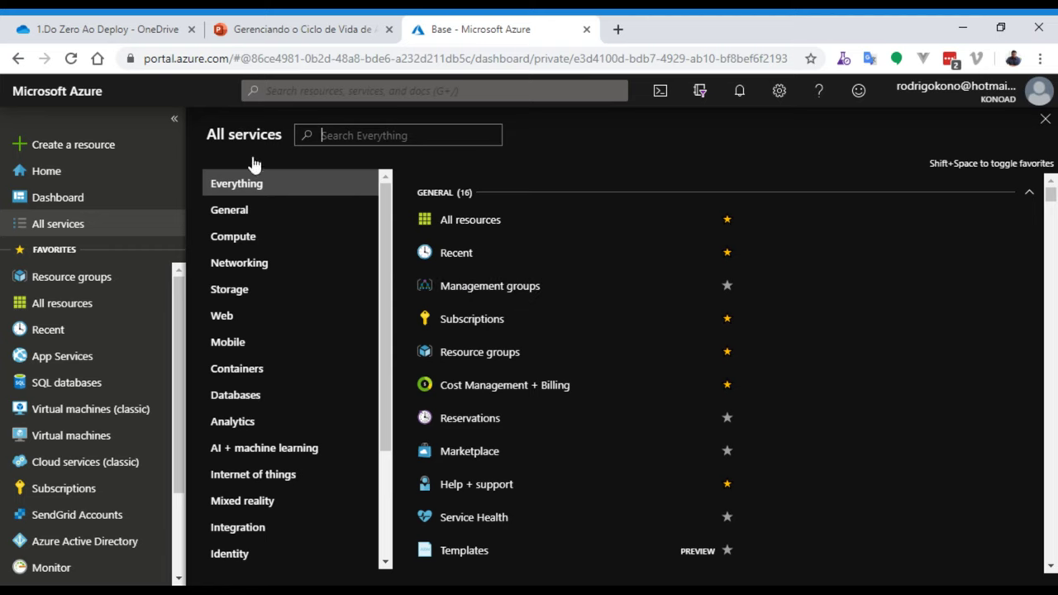
{"action": "left_click", "coordinate": [175, 118]}
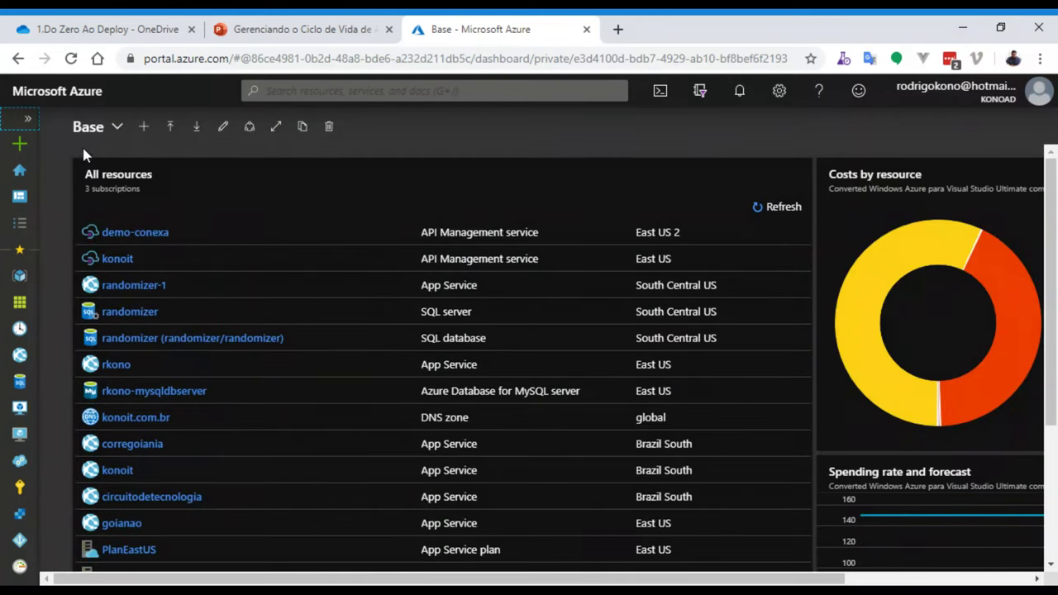
Mark API Management services in the Web category of Azure's full service list as a favorite
{"action": "left_click", "coordinate": [16, 222]}
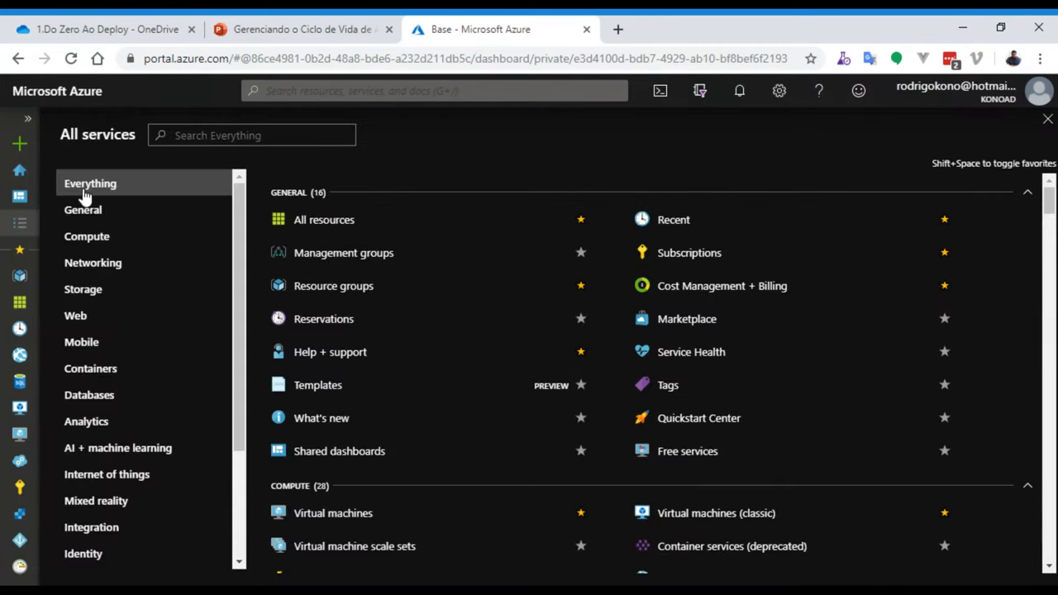
{"action": "left_click", "coordinate": [27, 118]}
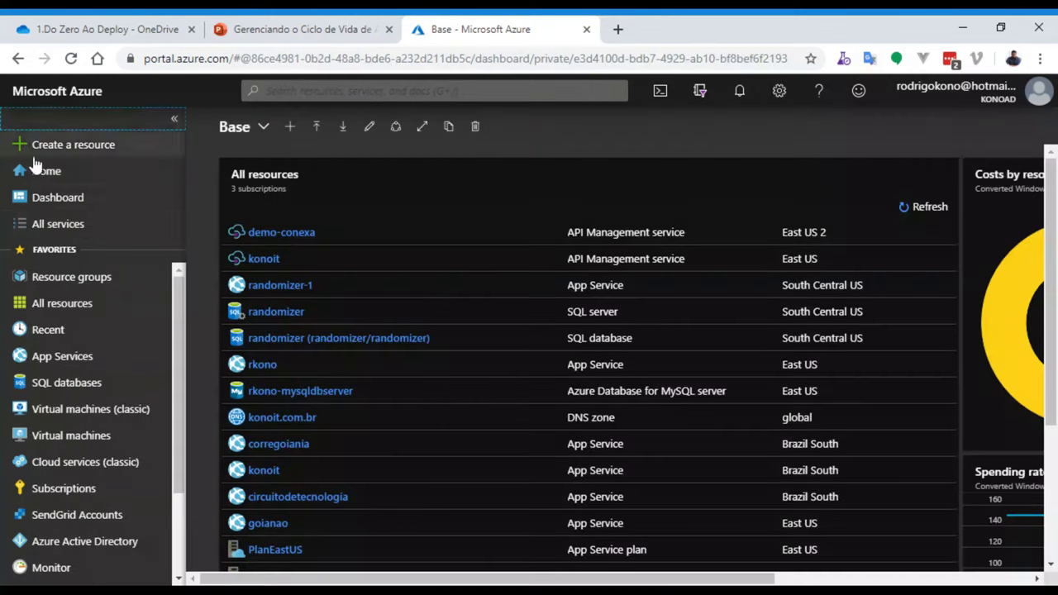
{"action": "left_click", "coordinate": [66, 228]}
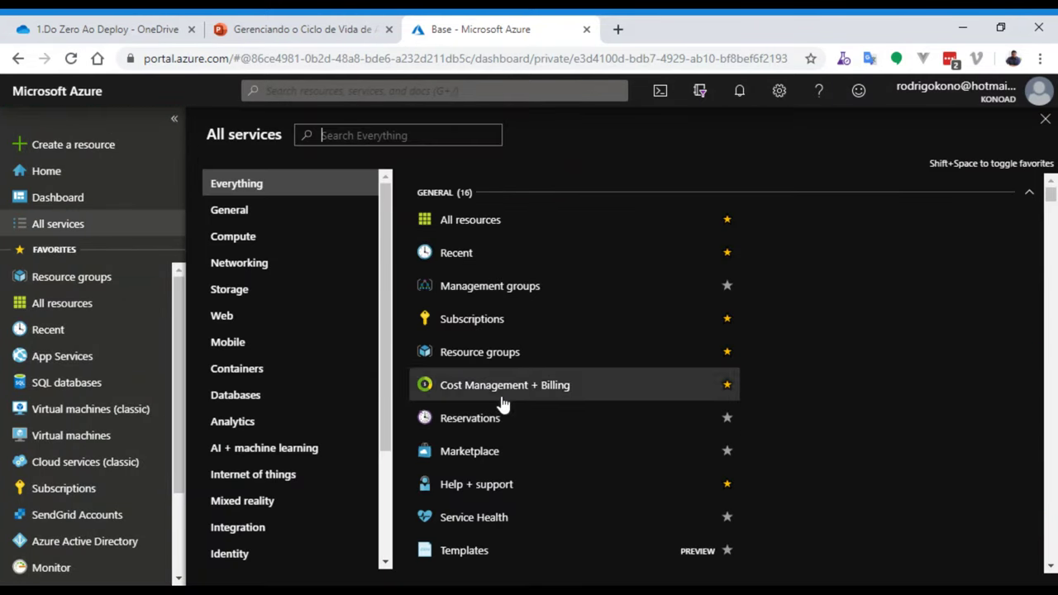
{"action": "left_click", "coordinate": [234, 315]}
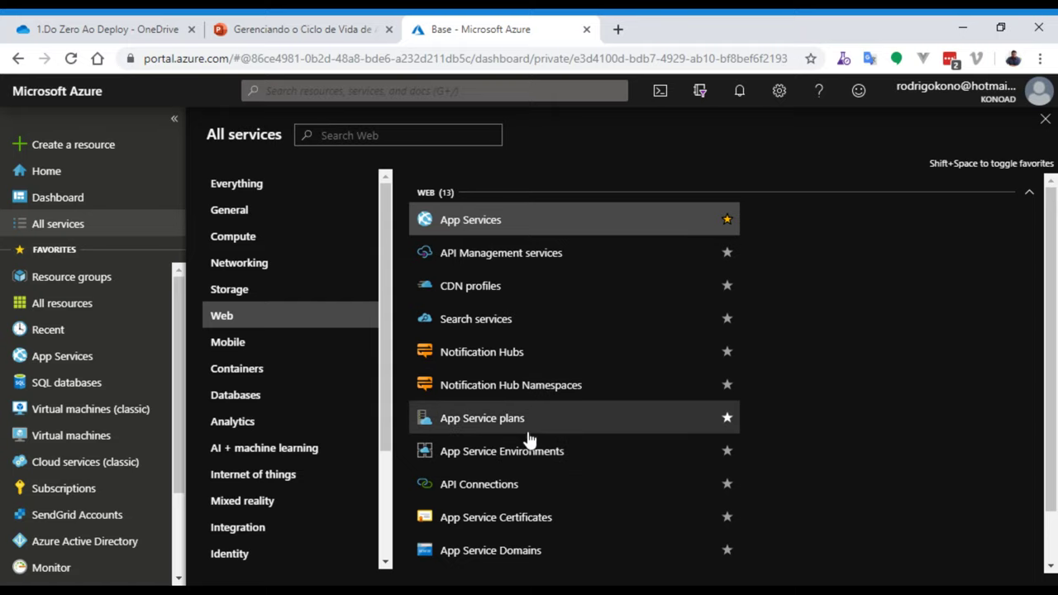
{"action": "scroll", "coordinate": [529, 438], "scroll_direction": "down", "scroll_amount": 1}
{"action": "scroll", "coordinate": [559, 406], "scroll_direction": "up", "scroll_amount": 2}
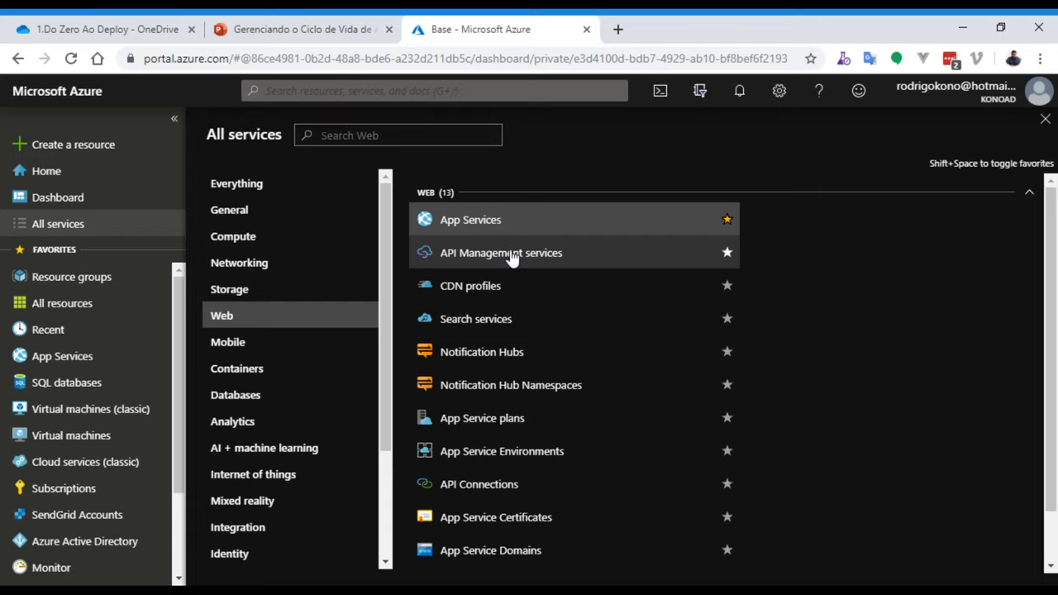
{"action": "left_click", "coordinate": [727, 253]}
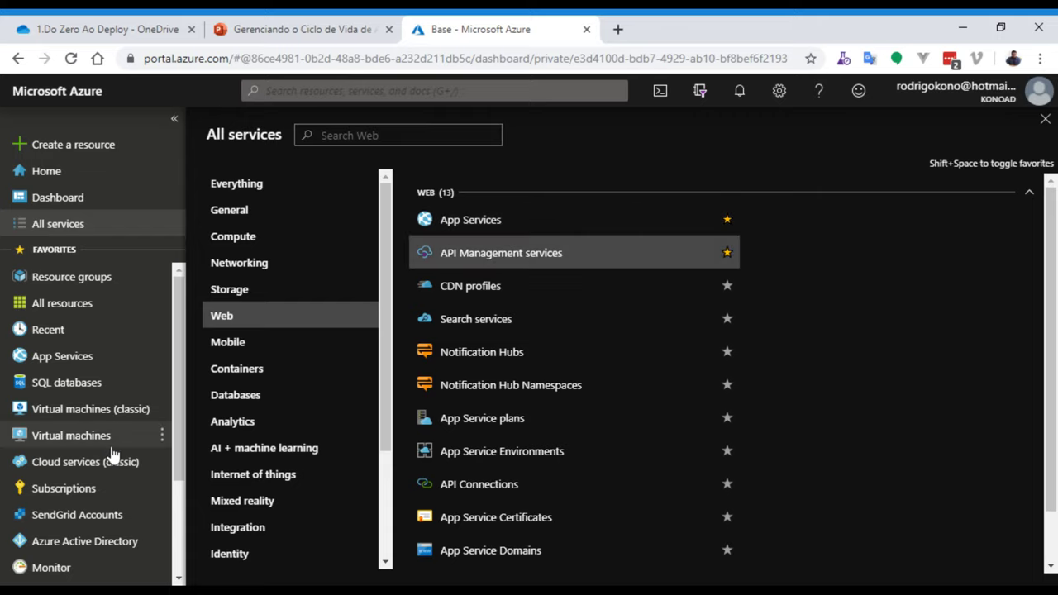
{"action": "key", "text": "Escape"}
Open the demo-conexa service from the favorite API Management services and collapse the portal's navigation sidebar
{"action": "scroll", "coordinate": [132, 459], "scroll_direction": "down", "scroll_amount": 3}
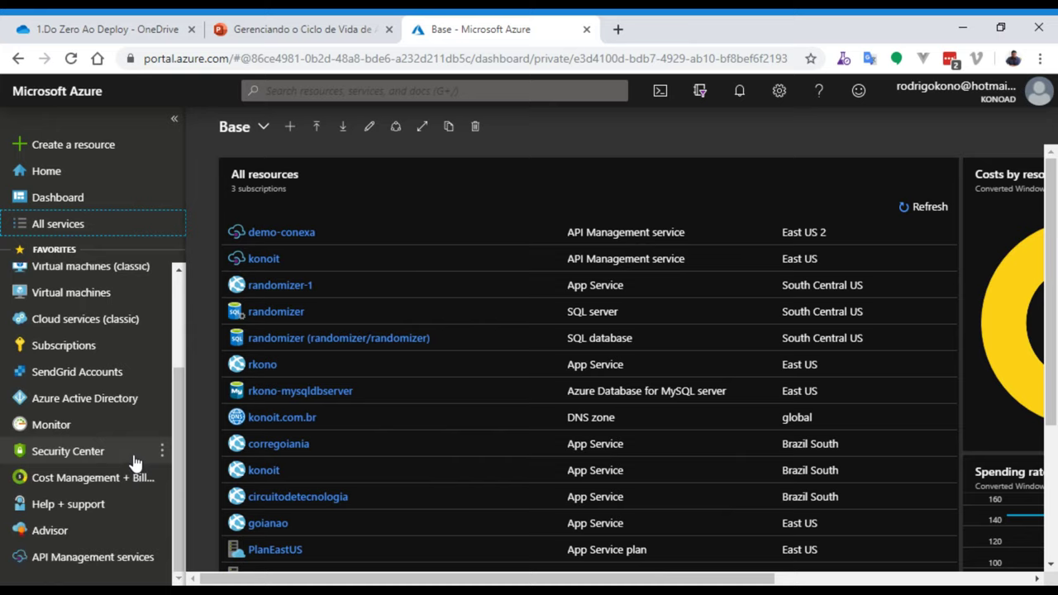
{"action": "left_click", "coordinate": [133, 561]}
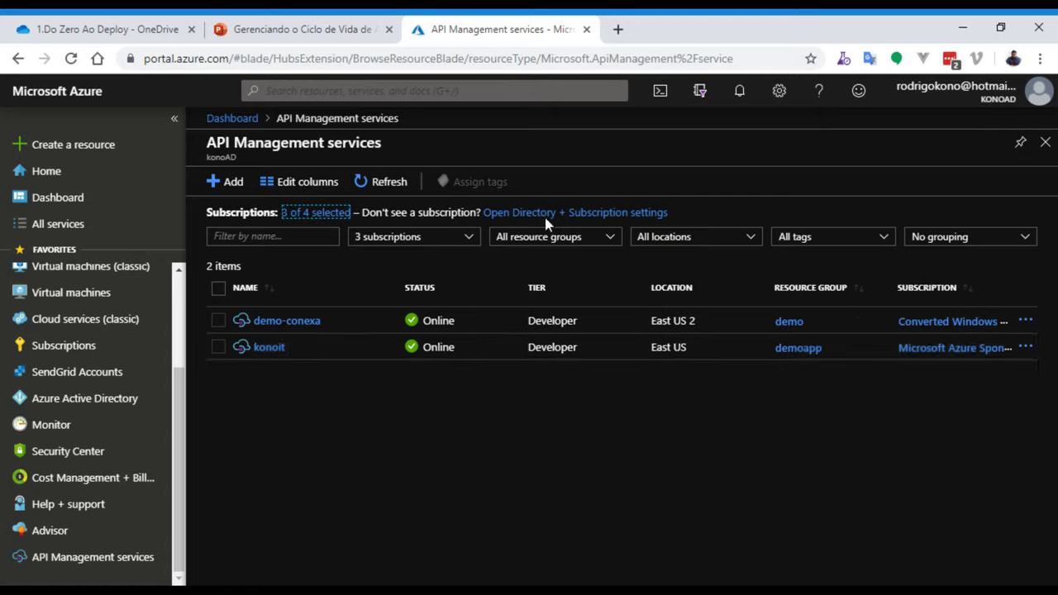
{"action": "left_click", "coordinate": [281, 321]}
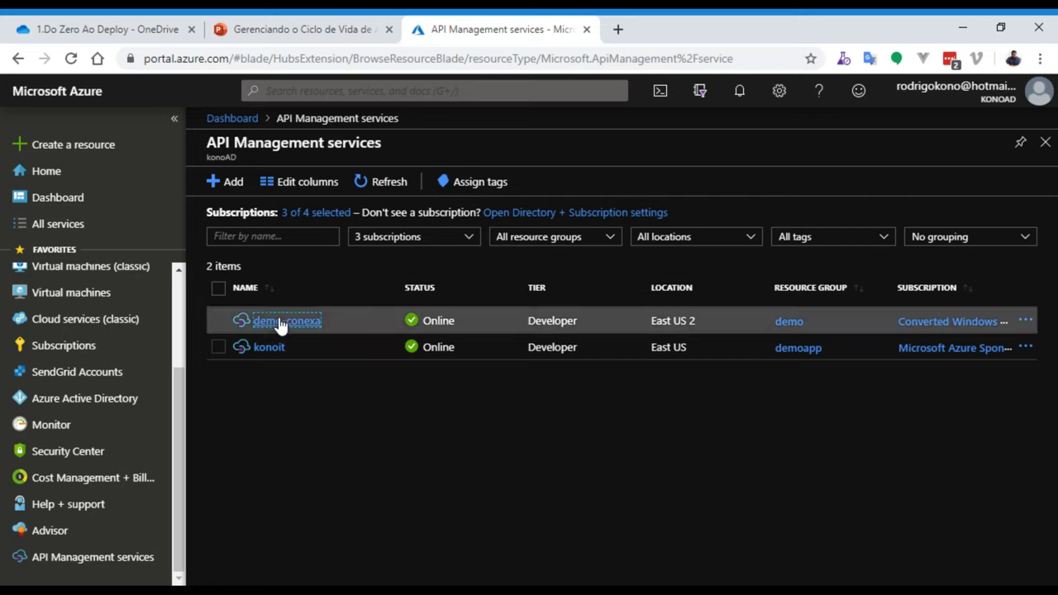
{"action": "left_click", "coordinate": [175, 117]}
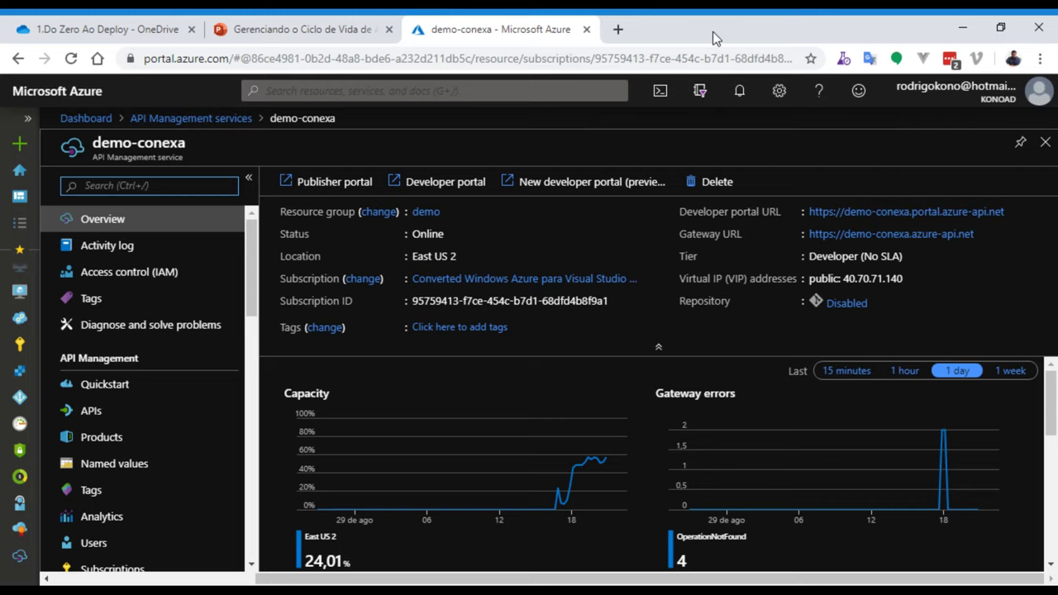
Examine demo-conexa's available options under API Management, Security, Settings, Monitoring and Support + troubleshooting
{"action": "key", "text": "ctrl+plus"}
{"action": "key", "text": "ctrl+plus"}
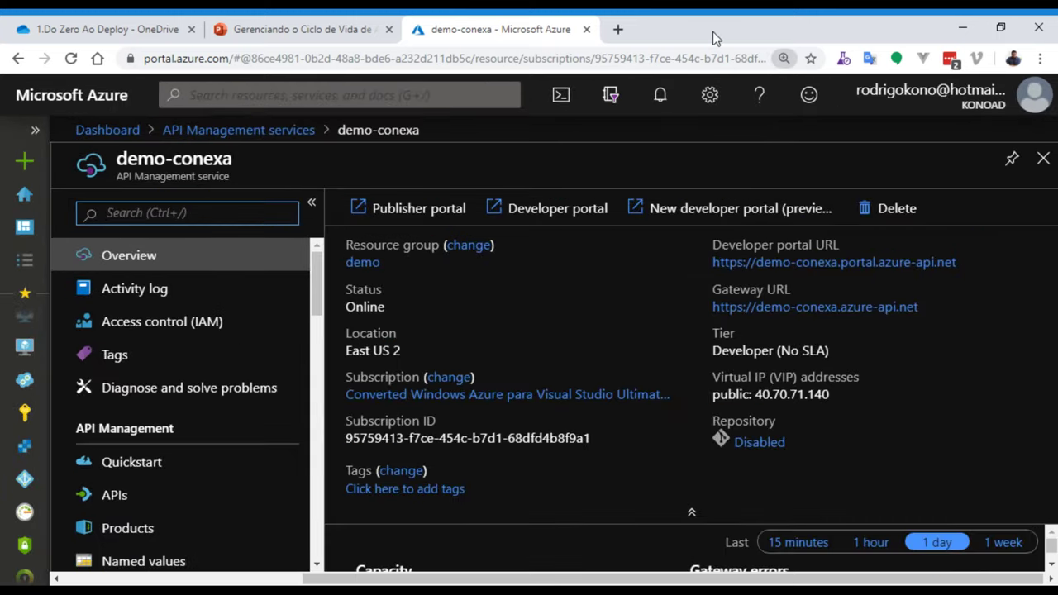
{"action": "key", "text": "ctrl+plus"}
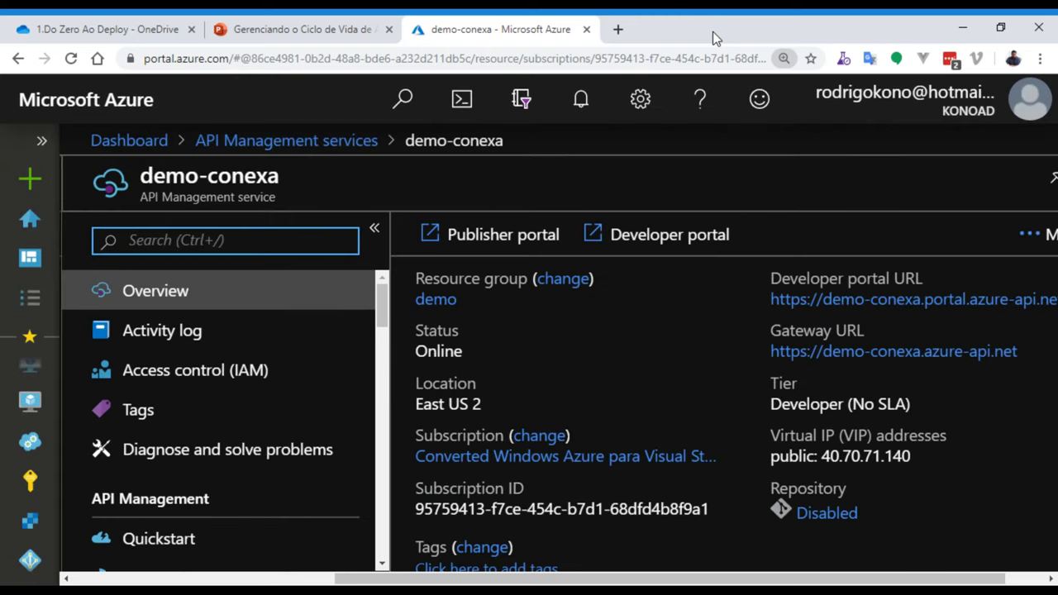
{"action": "key", "text": "ctrl+minus"}
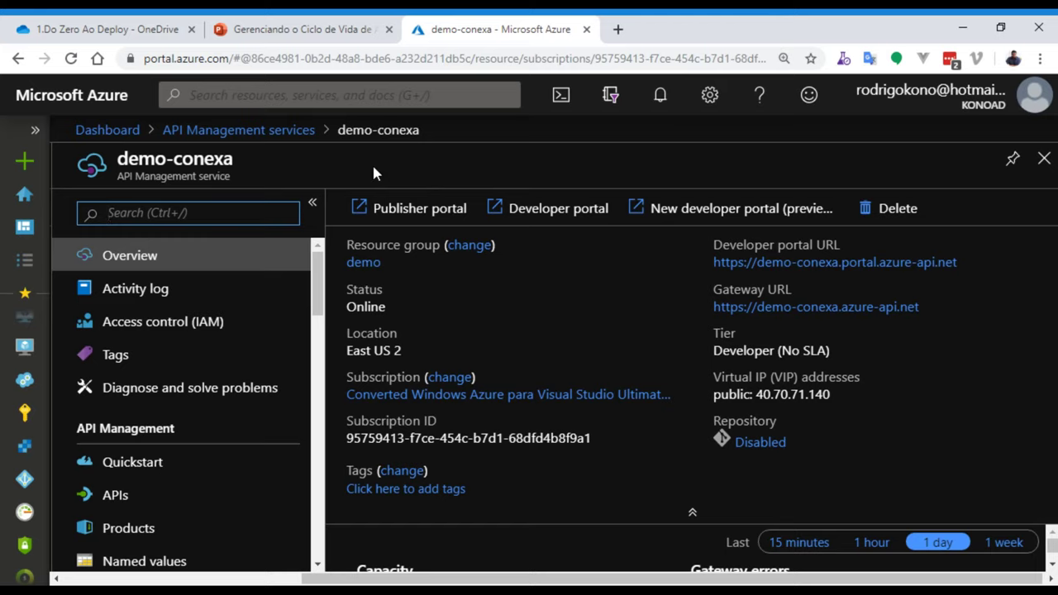
{"action": "scroll", "coordinate": [259, 314], "scroll_direction": "down", "scroll_amount": 2}
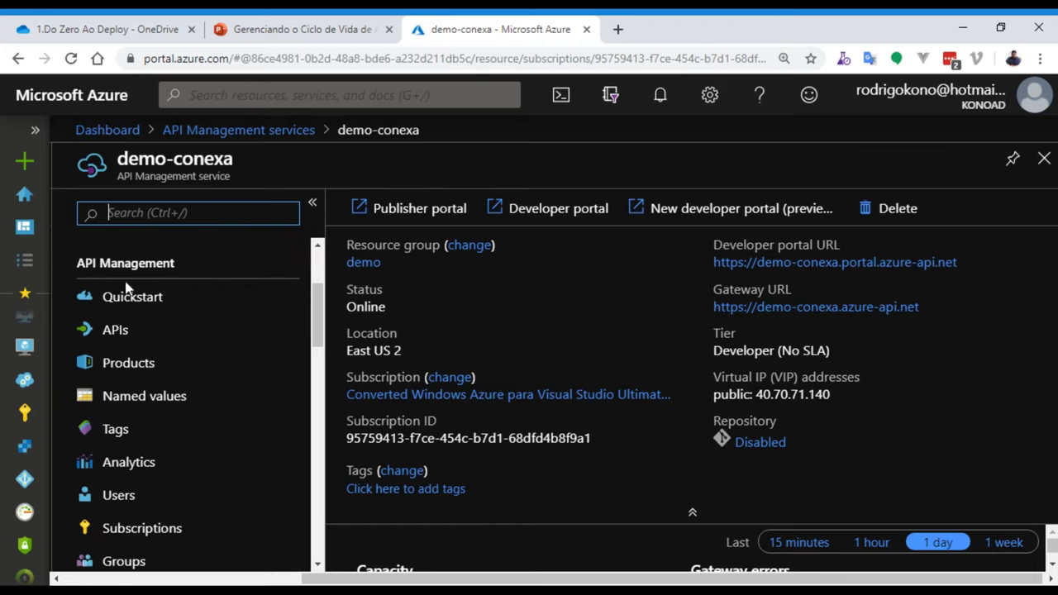
{"action": "scroll", "coordinate": [166, 349], "scroll_direction": "down", "scroll_amount": 3}
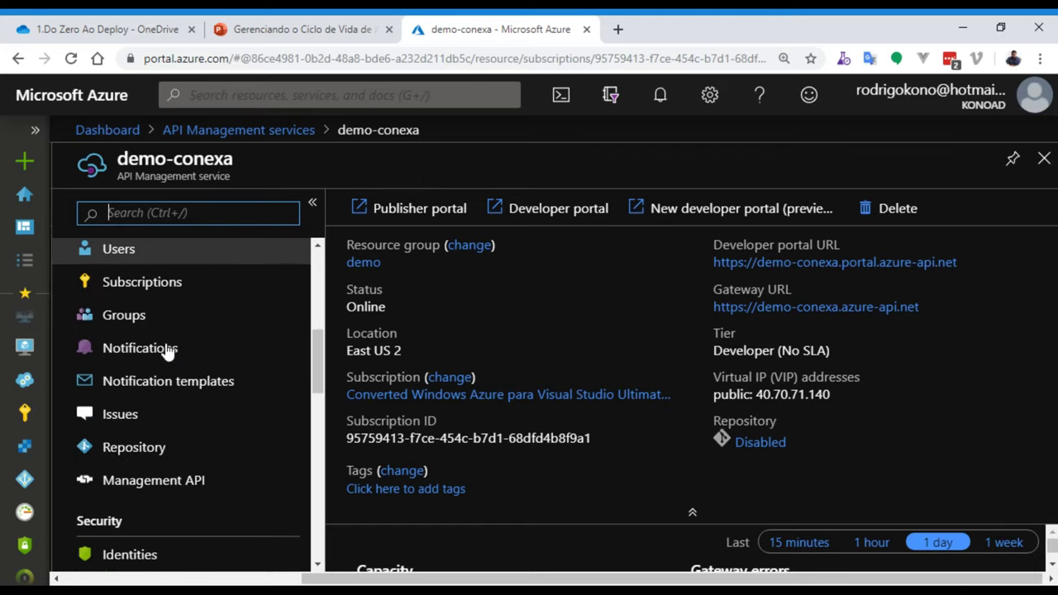
{"action": "scroll", "coordinate": [165, 349], "scroll_direction": "down", "scroll_amount": 1}
{"action": "scroll", "coordinate": [166, 364], "scroll_direction": "down", "scroll_amount": 1}
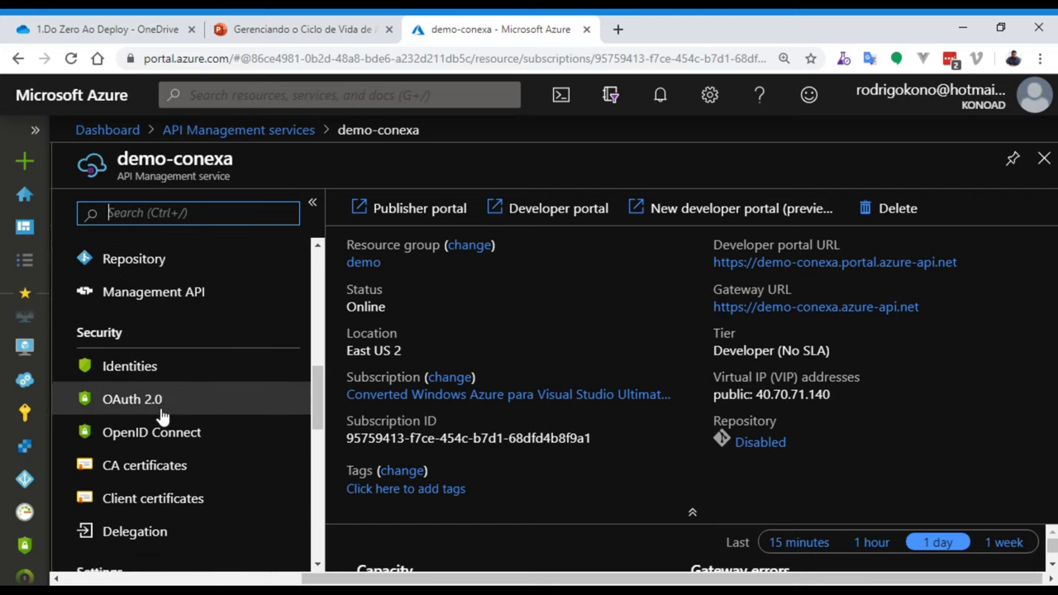
{"action": "scroll", "coordinate": [163, 415], "scroll_direction": "down", "scroll_amount": 2}
{"action": "scroll", "coordinate": [166, 409], "scroll_direction": "down", "scroll_amount": 1}
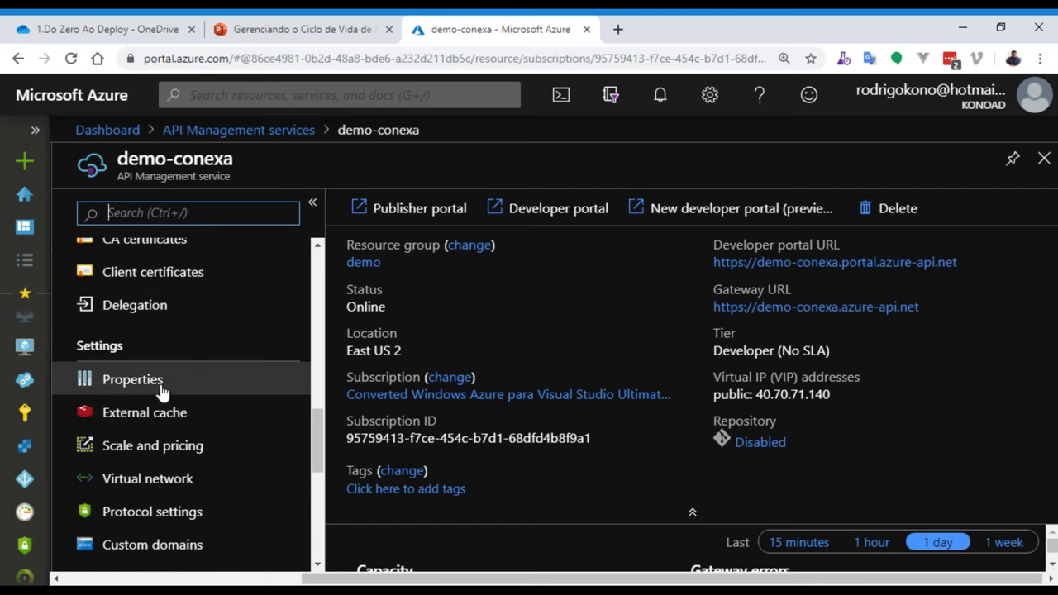
{"action": "scroll", "coordinate": [163, 397], "scroll_direction": "down", "scroll_amount": 2}
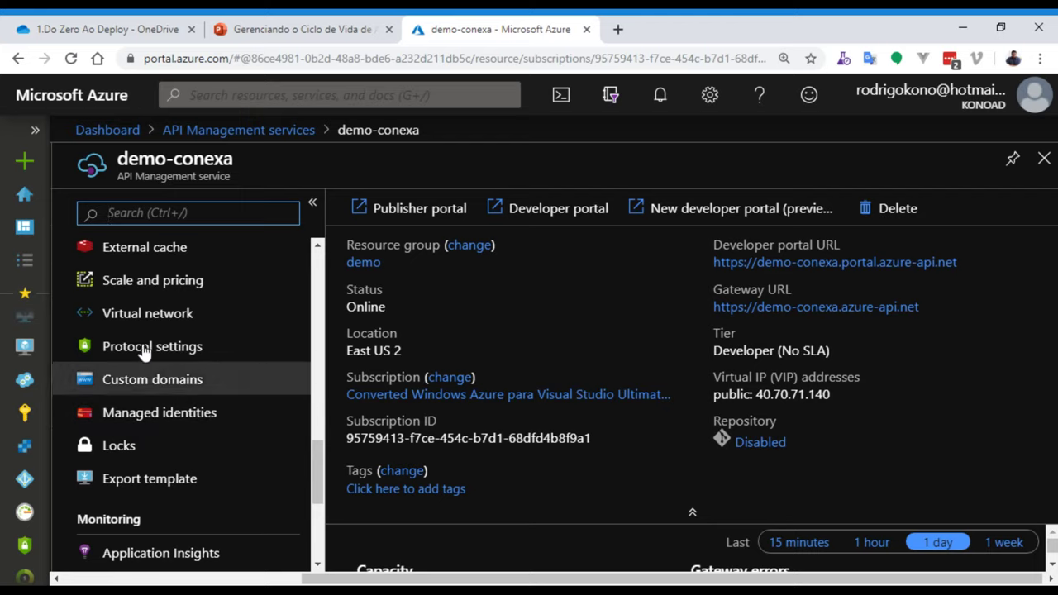
{"action": "scroll", "coordinate": [243, 404], "scroll_direction": "down", "scroll_amount": 3}
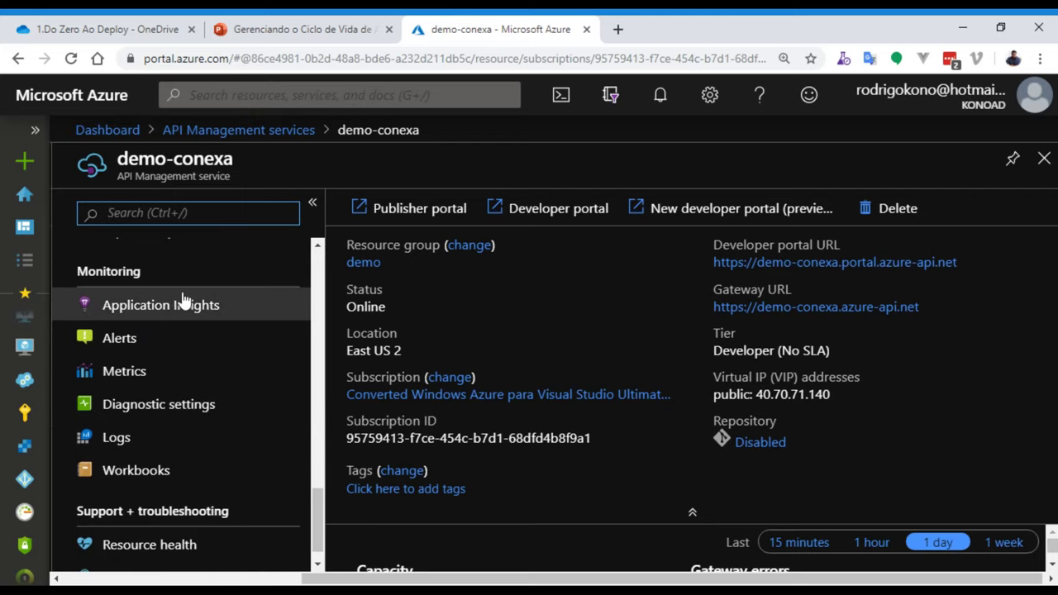
{"action": "scroll", "coordinate": [184, 438], "scroll_direction": "down", "scroll_amount": 1}
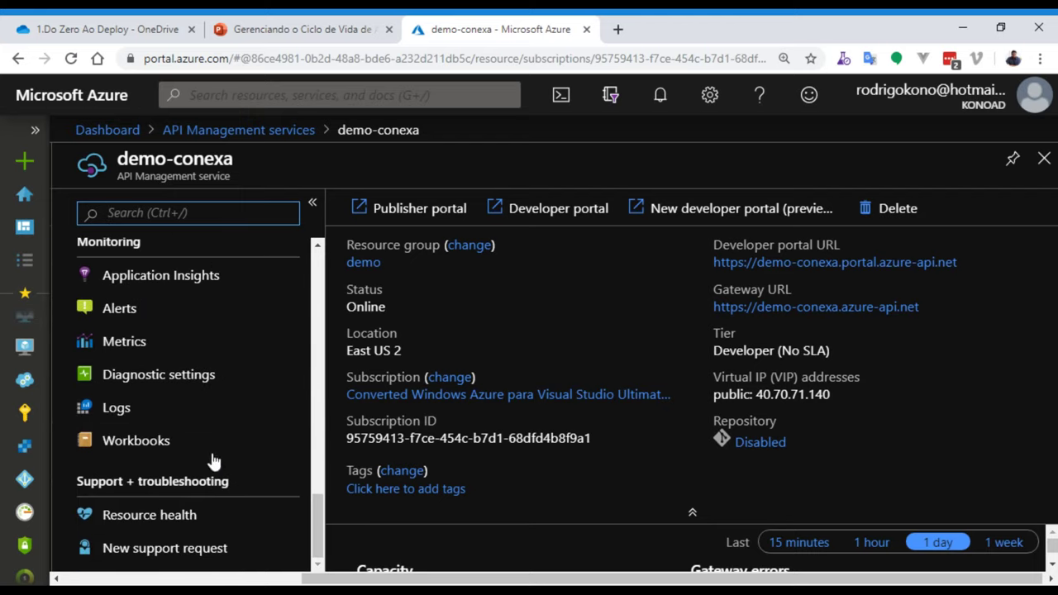
{"action": "scroll", "coordinate": [214, 460], "scroll_direction": "up", "scroll_amount": 2}
{"action": "scroll", "coordinate": [215, 460], "scroll_direction": "up", "scroll_amount": 4}
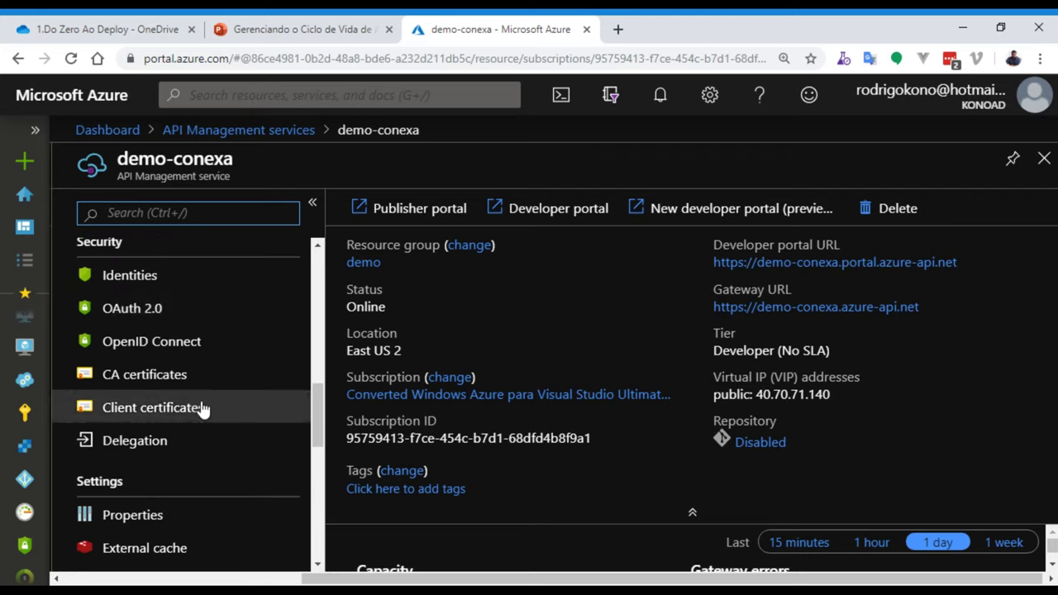
{"action": "scroll", "coordinate": [203, 409], "scroll_direction": "up", "scroll_amount": 4}
{"action": "key", "text": "ctrl+minus"}
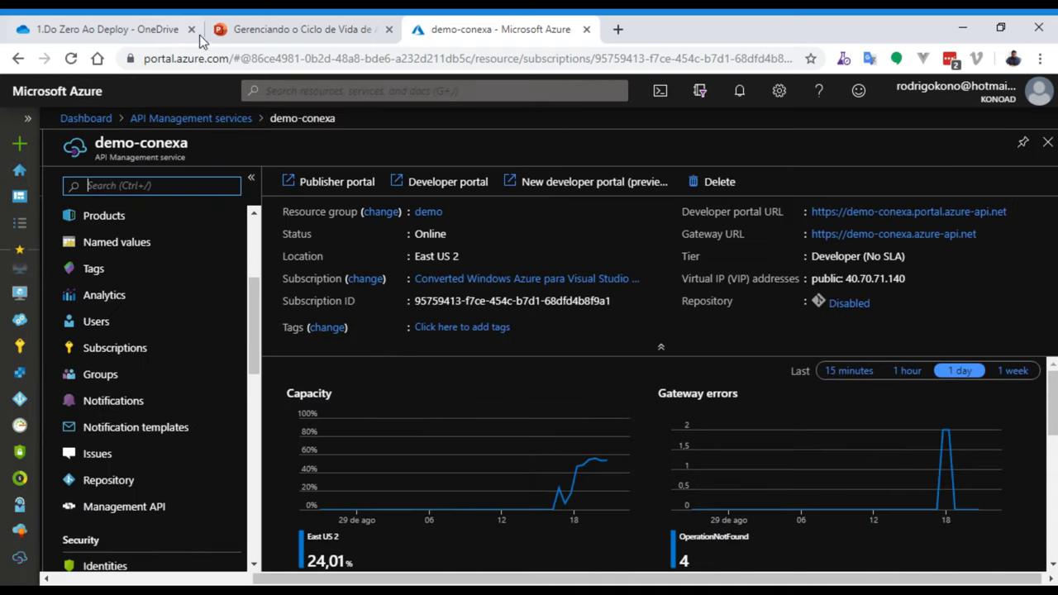
Start adding a new API Management service and look through the subscriptions available for it
{"action": "left_click", "coordinate": [198, 119]}
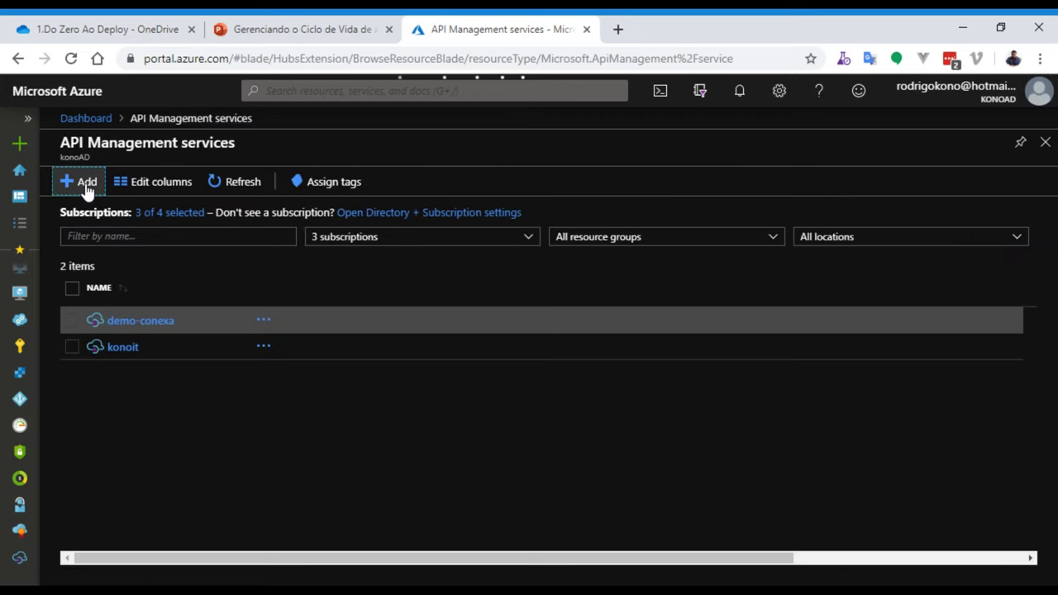
{"action": "left_click", "coordinate": [129, 321]}
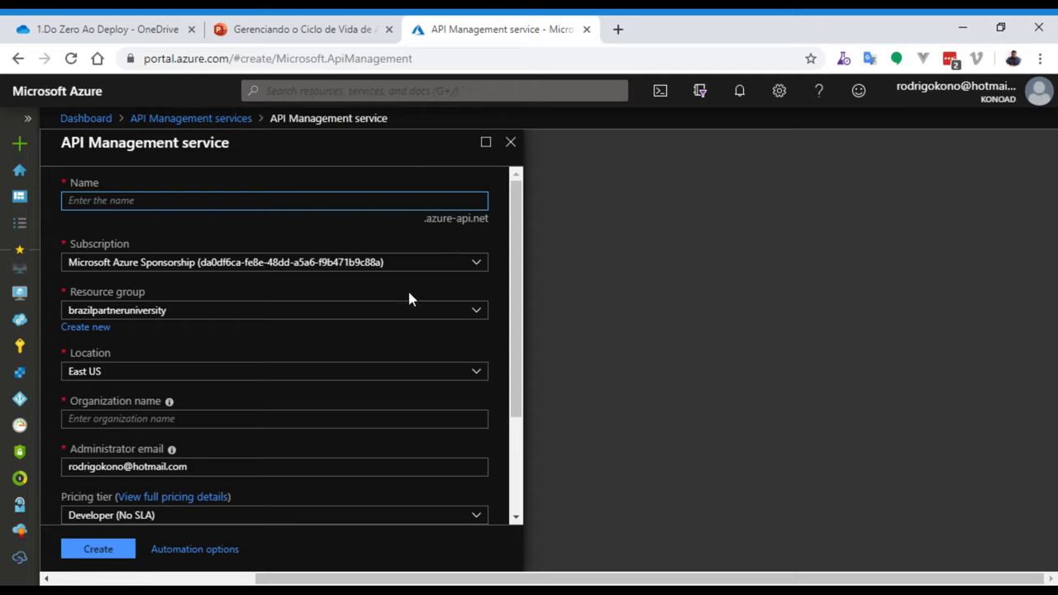
{"action": "left_click", "coordinate": [475, 268]}
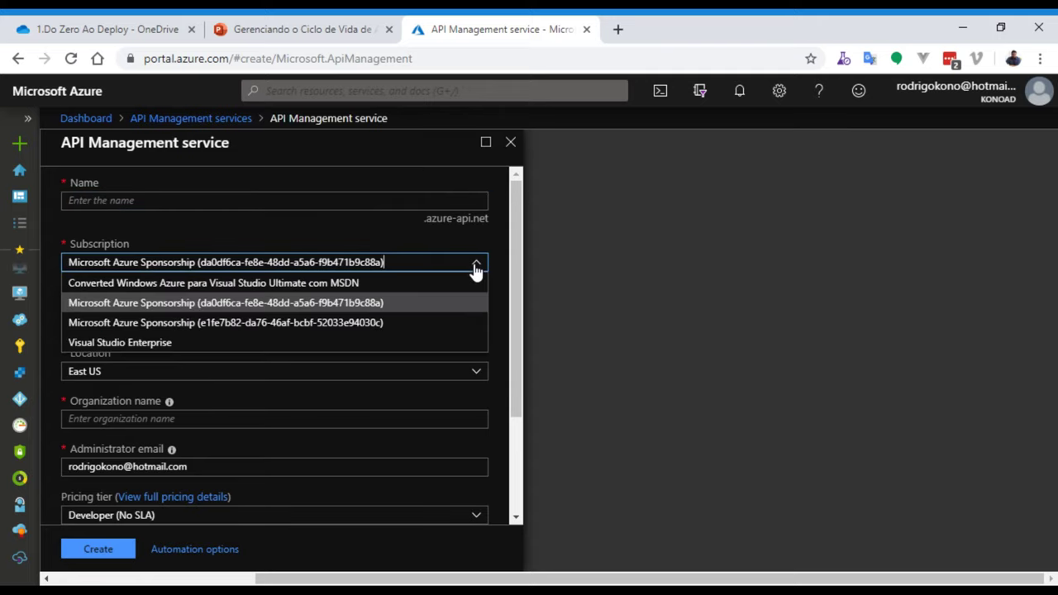
{"action": "left_click", "coordinate": [287, 224]}
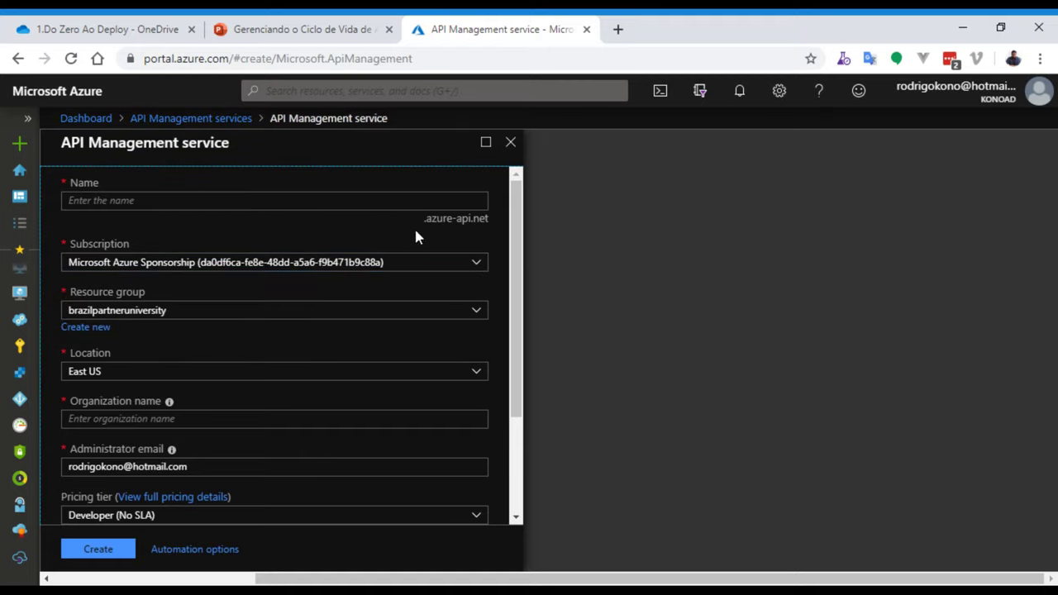
Name the new API Management service kono-api
{"action": "left_click_drag", "start_coordinate": [419, 220], "coordinate": [472, 222]}
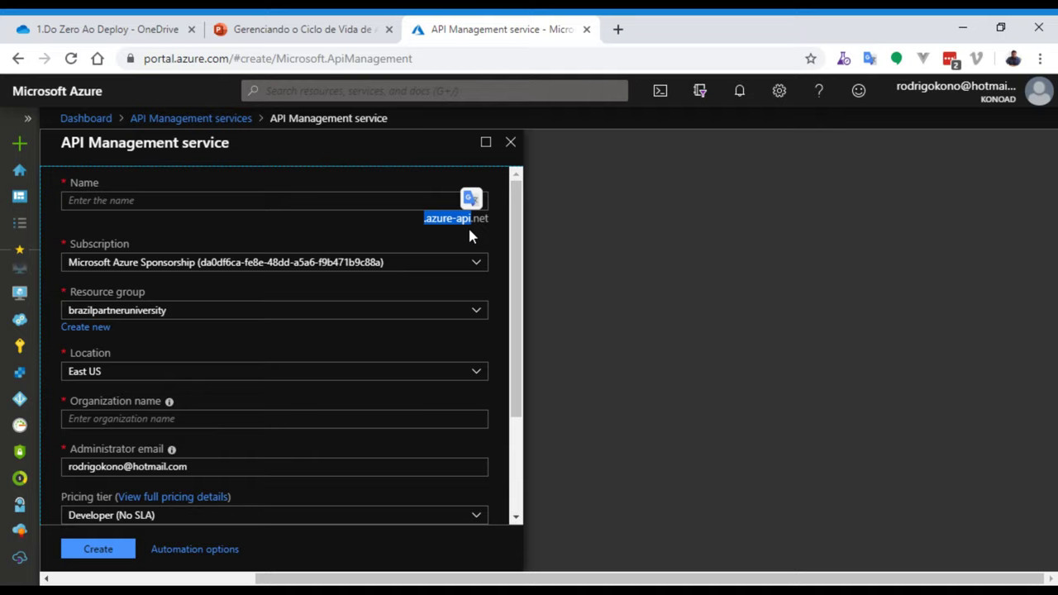
{"action": "left_click", "coordinate": [403, 195]}
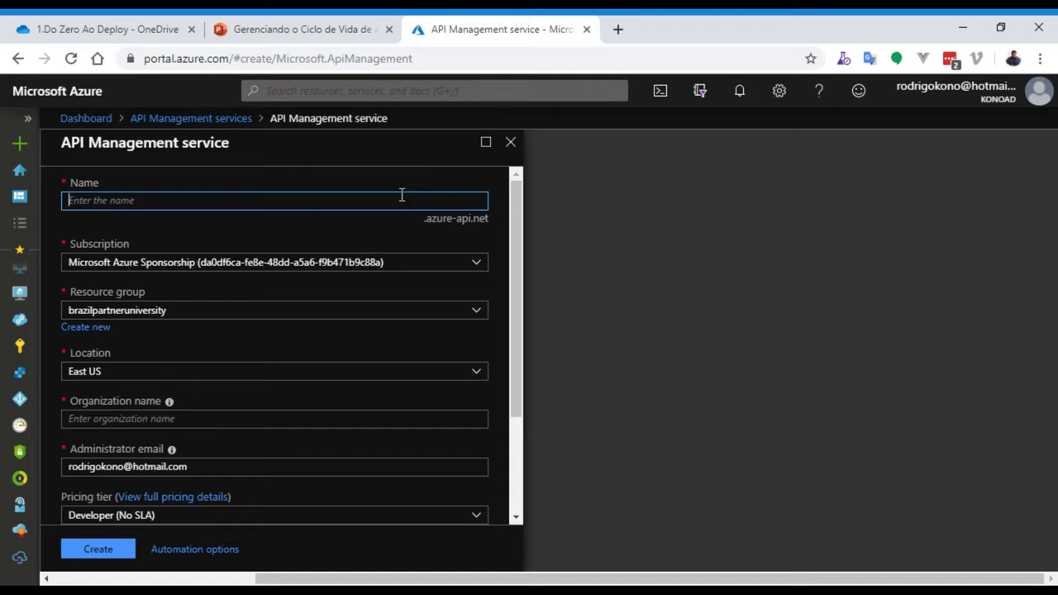
{"action": "type", "text": "kono-P"}
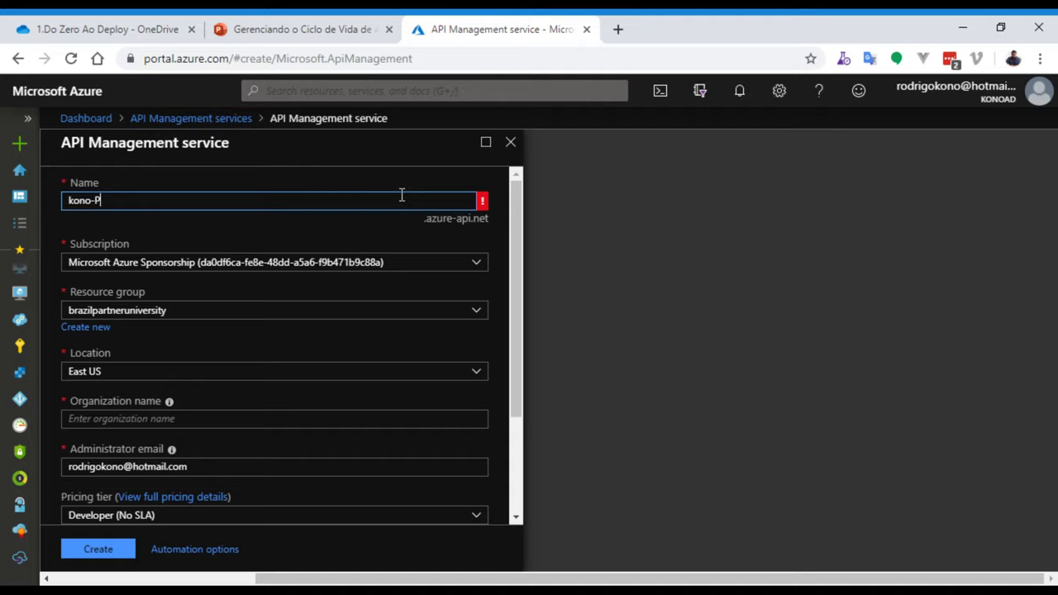
{"action": "key", "text": "BackSpace"}
{"action": "type", "text": "api"}
{"action": "key", "text": "Tab"}
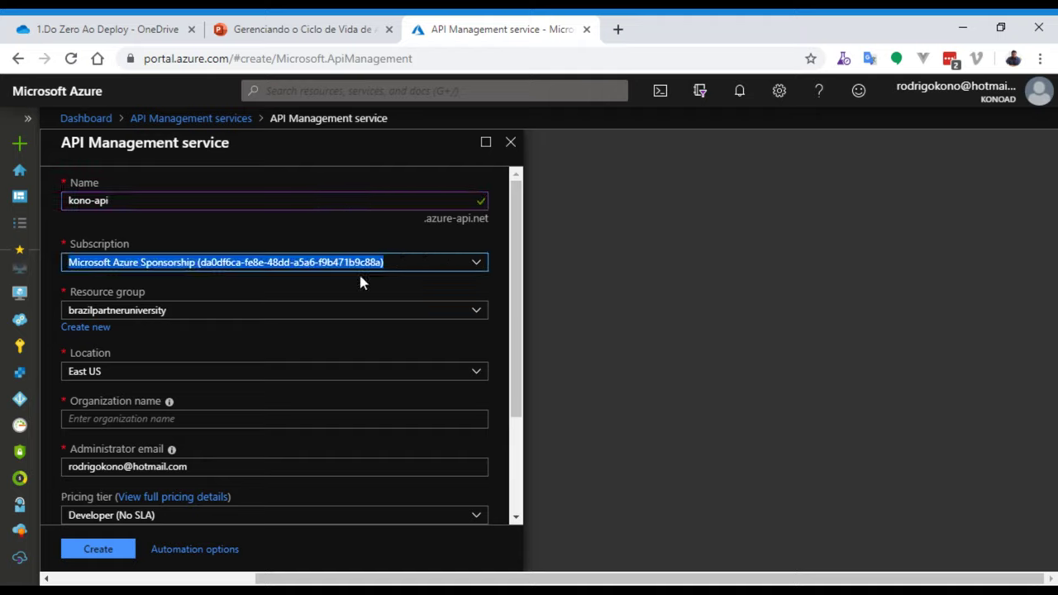
Assign the new service to the demoapp resource group and keep East US as its location
{"action": "left_click", "coordinate": [171, 310]}
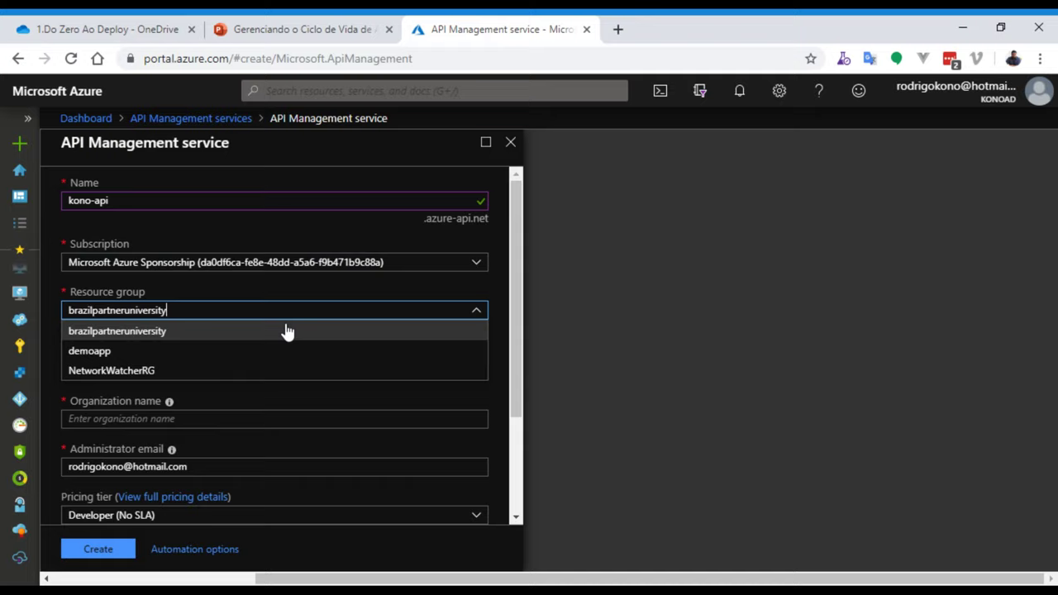
{"action": "left_click", "coordinate": [178, 345]}
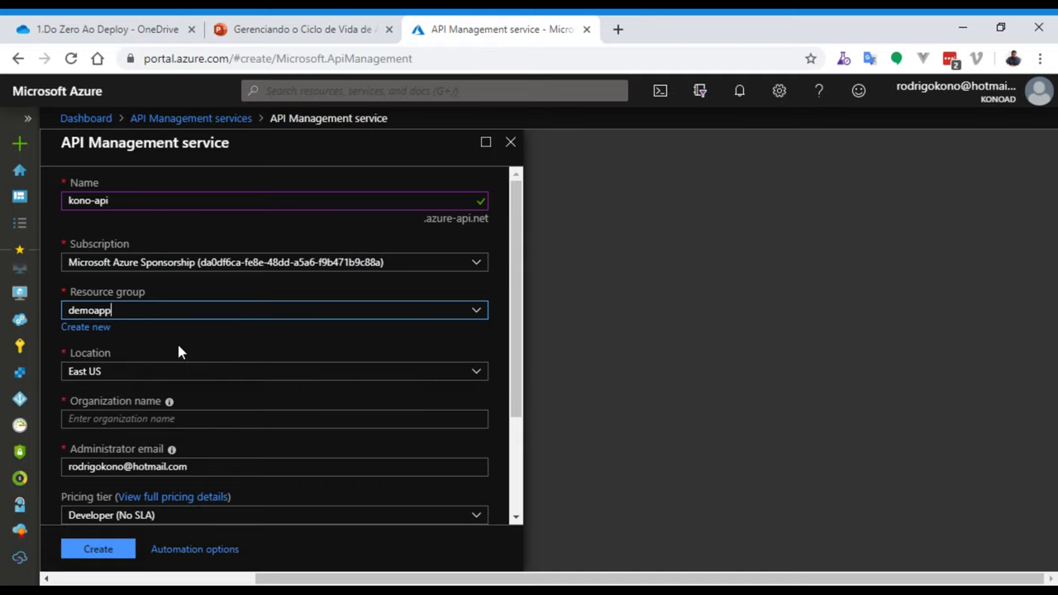
{"action": "left_click", "coordinate": [126, 379]}
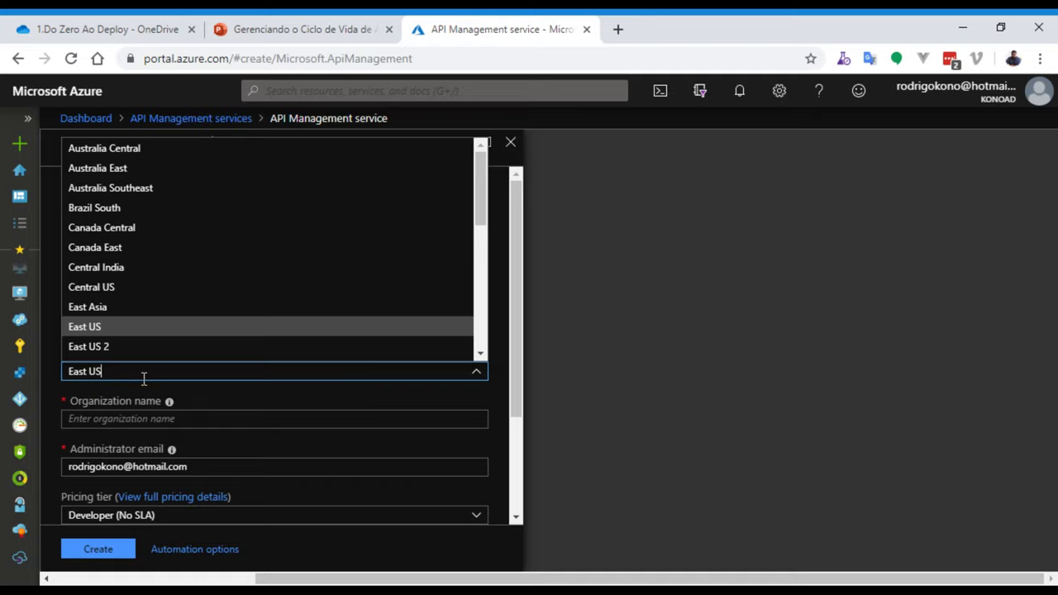
{"action": "left_click", "coordinate": [156, 404]}
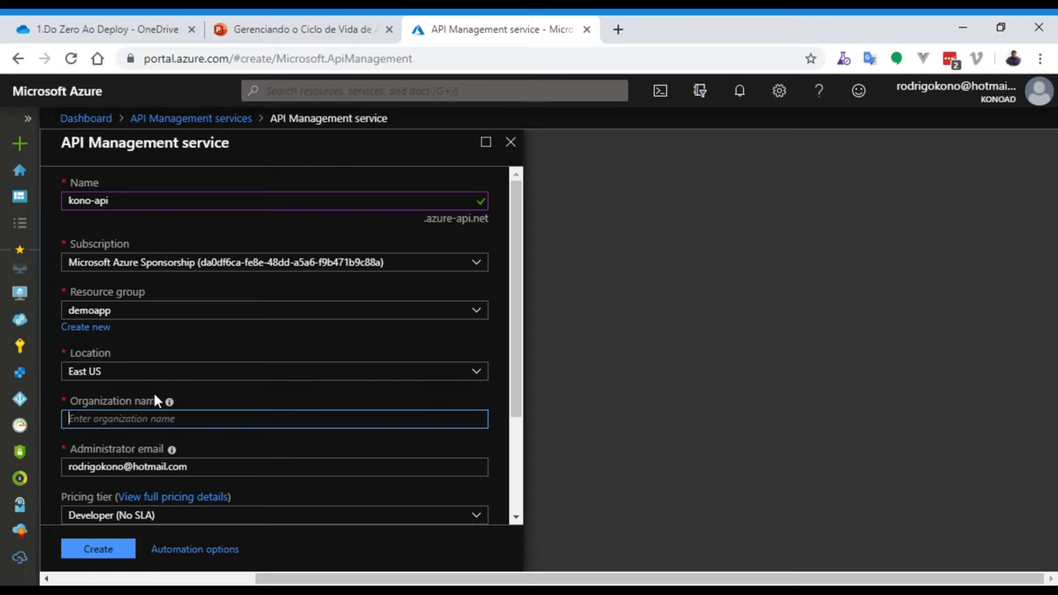
Enter SIAGRI as the organization name and list the pricing tiers available for the new service
{"action": "scroll", "coordinate": [155, 400], "scroll_direction": "down", "scroll_amount": 1}
{"action": "scroll", "coordinate": [155, 397], "scroll_direction": "down", "scroll_amount": 2}
{"action": "scroll", "coordinate": [165, 359], "scroll_direction": "up", "scroll_amount": 2}
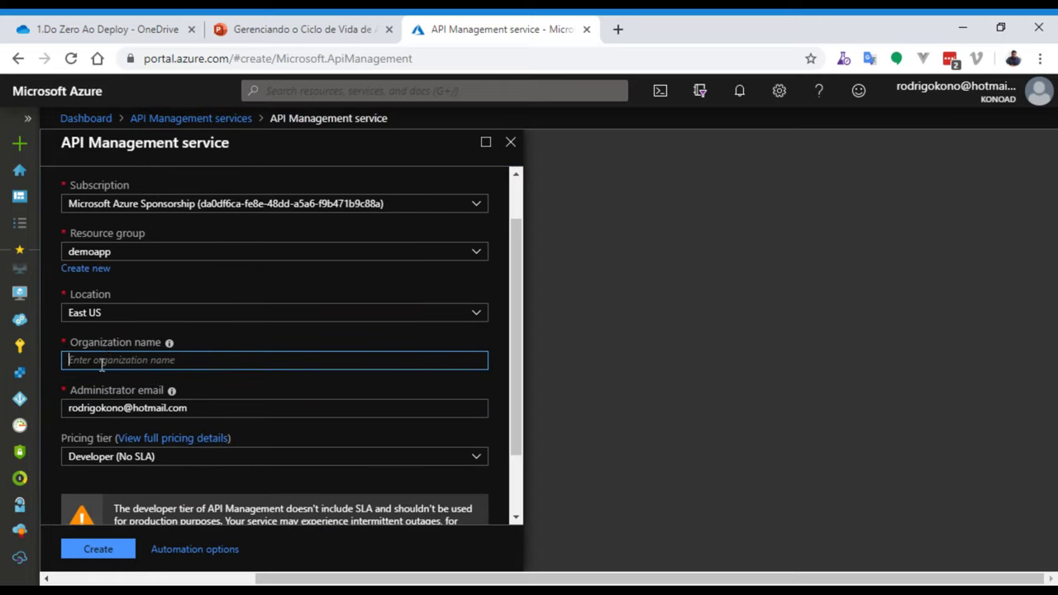
{"action": "type", "text": "SIAGRI"}
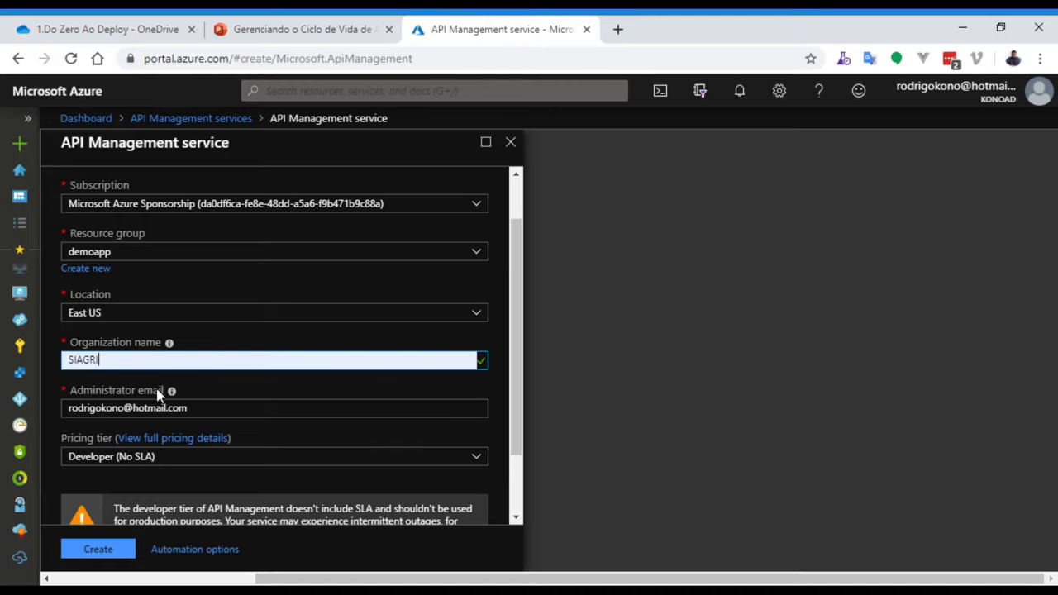
{"action": "scroll", "coordinate": [155, 398], "scroll_direction": "down", "scroll_amount": 2}
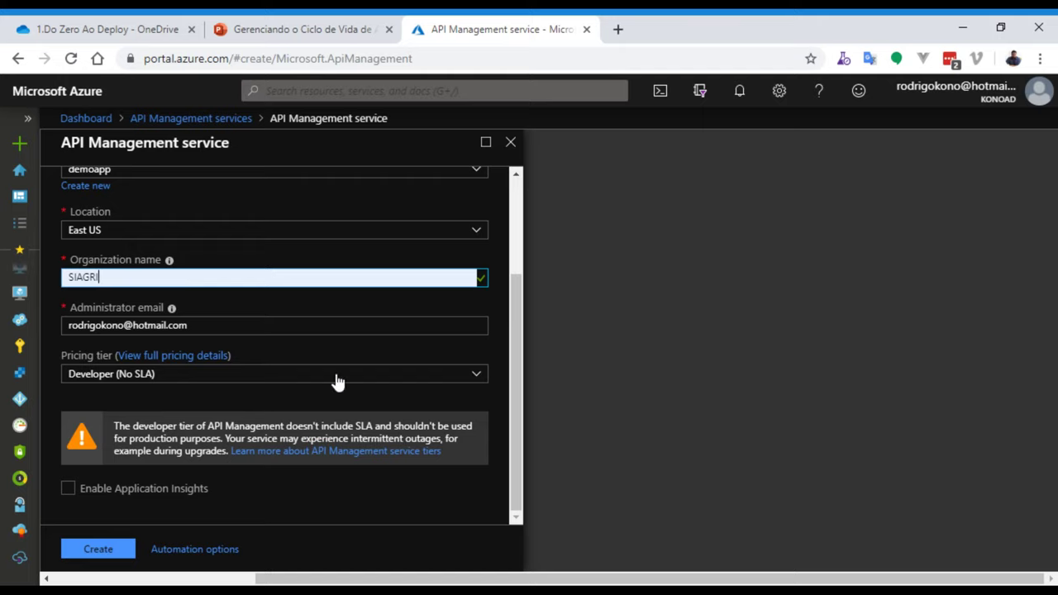
{"action": "left_click", "coordinate": [476, 376]}
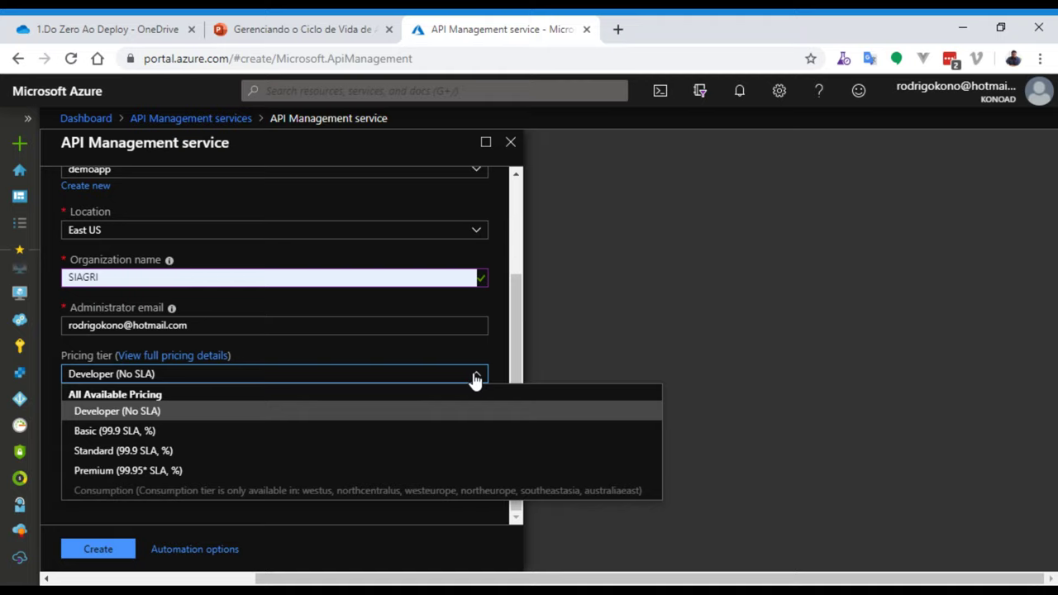
Search the web for azure api management, open Microsoft's Gerenciamento de API page and close the search results
{"action": "left_click", "coordinate": [617, 31]}
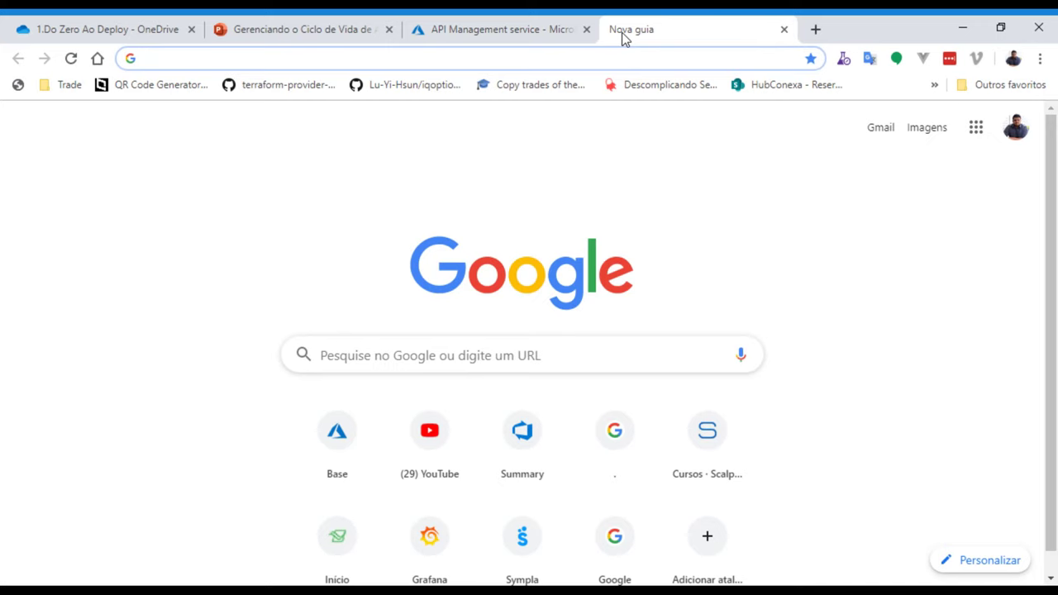
{"action": "type", "text": "azure ao"}
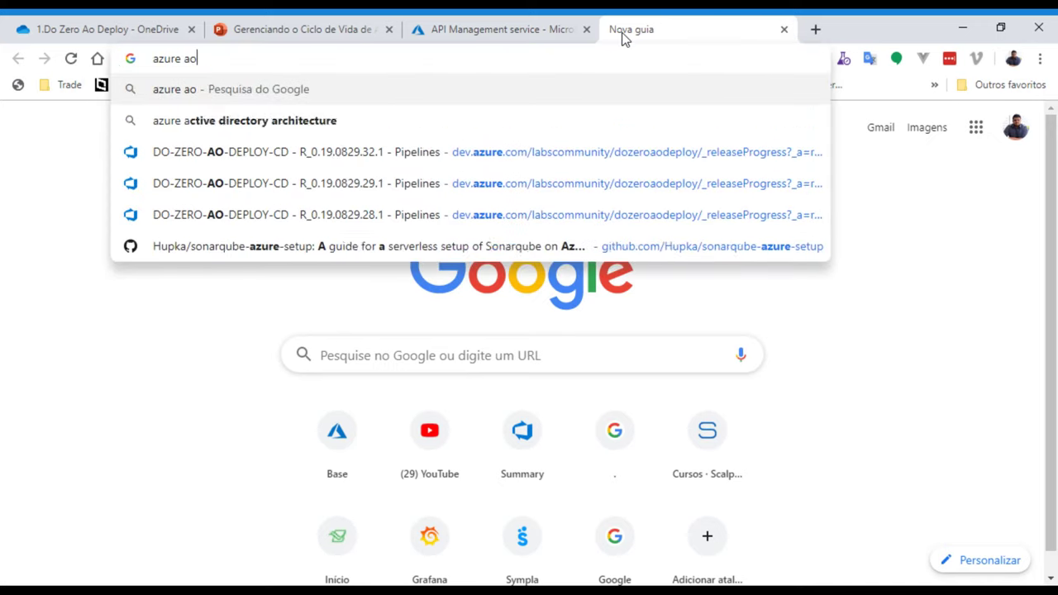
{"action": "key", "text": "BackSpace"}
{"action": "type", "text": "pi a"}
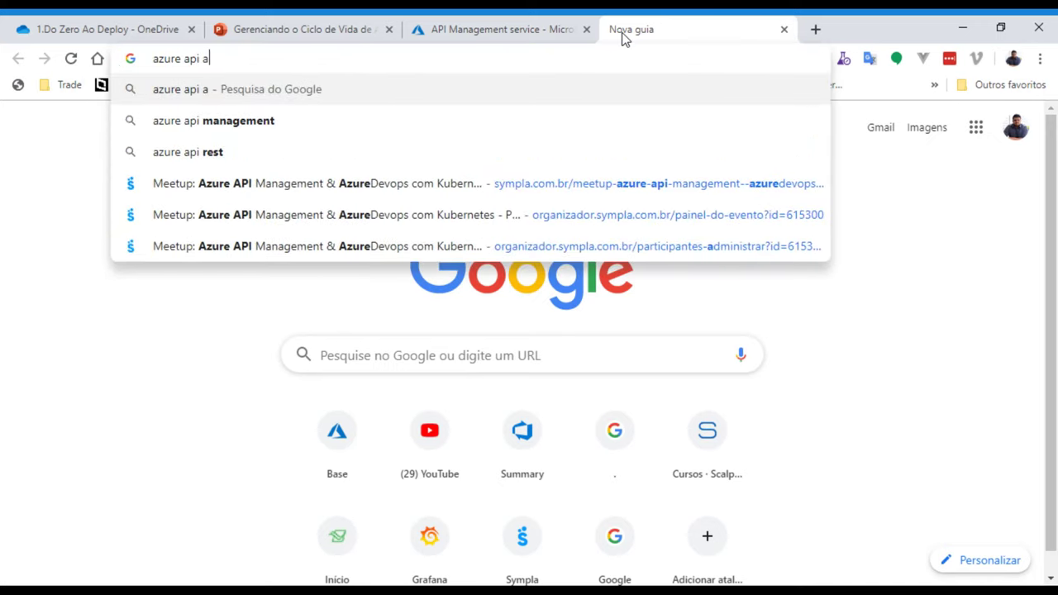
{"action": "key", "text": "BackSpace"}
{"action": "key", "text": "Down"}
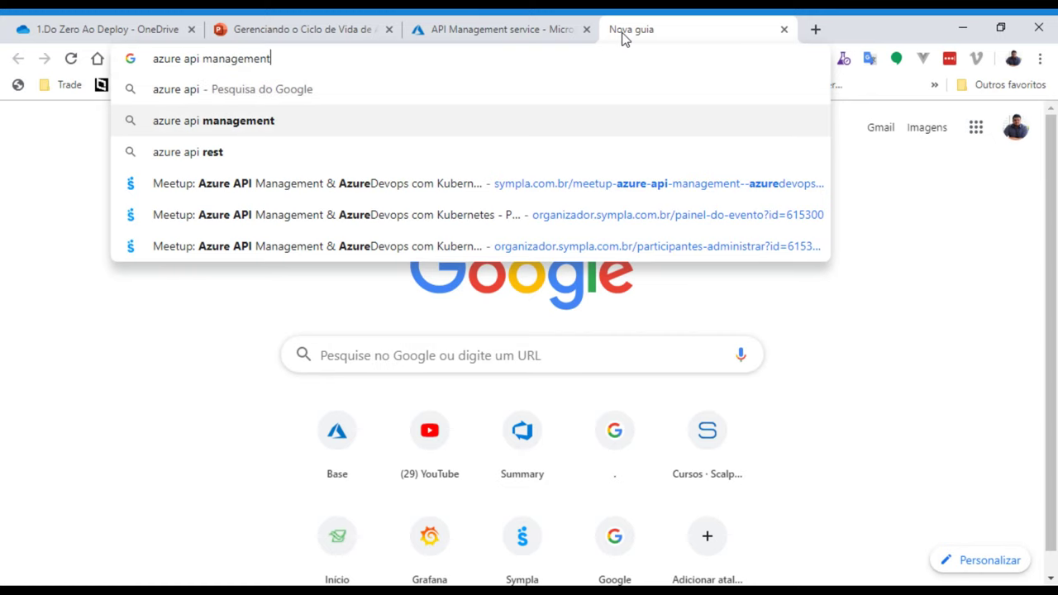
{"action": "key", "text": "Down"}
{"action": "key", "text": "Up"}
{"action": "key", "text": "Return"}
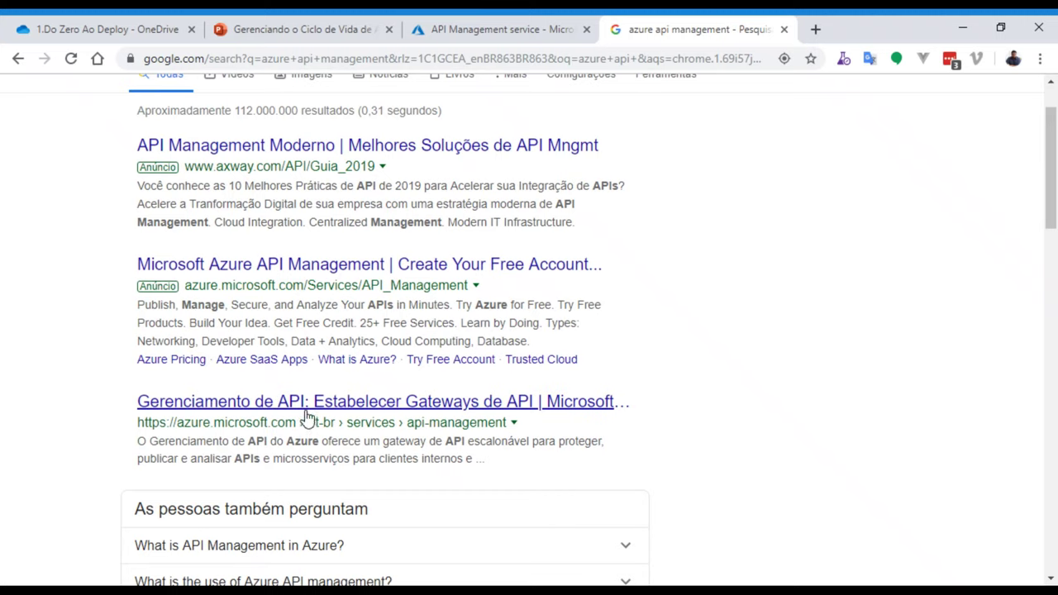
{"action": "left_click", "coordinate": [306, 408]}
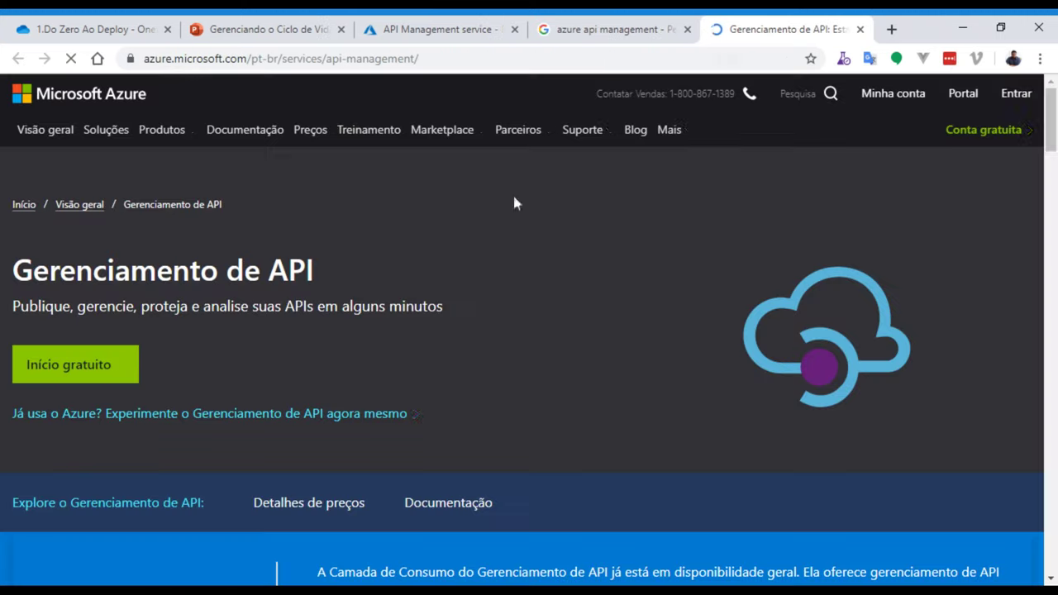
{"action": "left_click", "coordinate": [689, 29]}
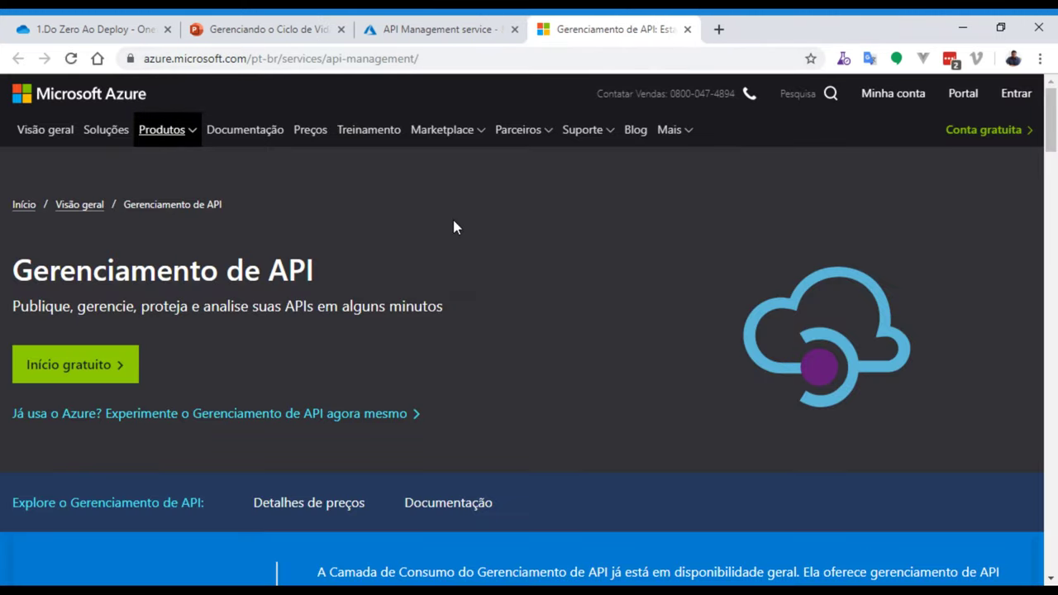
Open the API Management pricing details and compare the tiers, highlighting the free calls offered in the Consumo tier
{"action": "scroll", "coordinate": [446, 248], "scroll_direction": "down", "scroll_amount": 2}
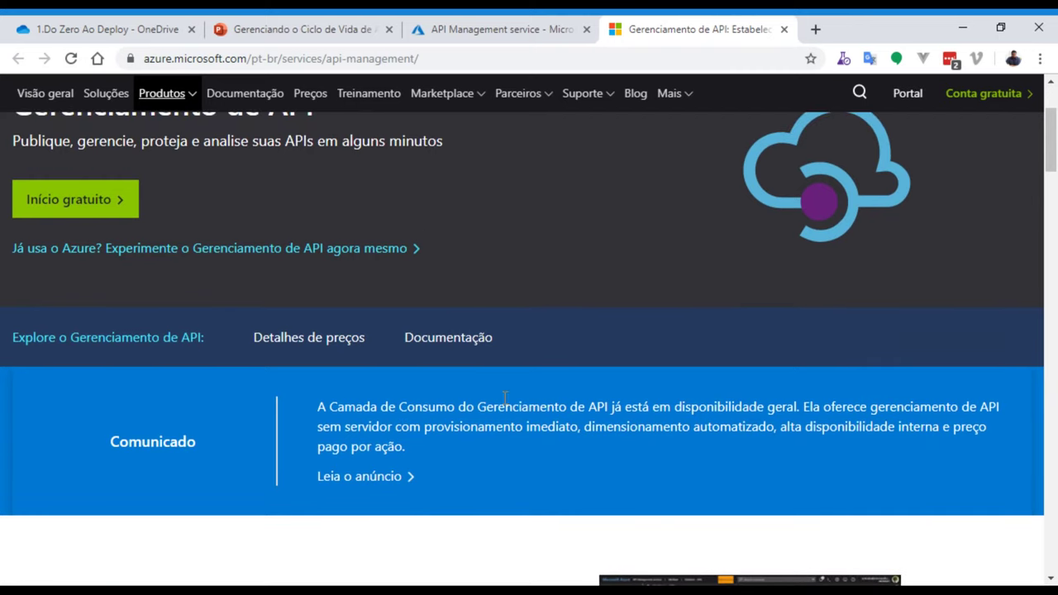
{"action": "scroll", "coordinate": [409, 369], "scroll_direction": "up", "scroll_amount": 1}
{"action": "left_click", "coordinate": [343, 421]}
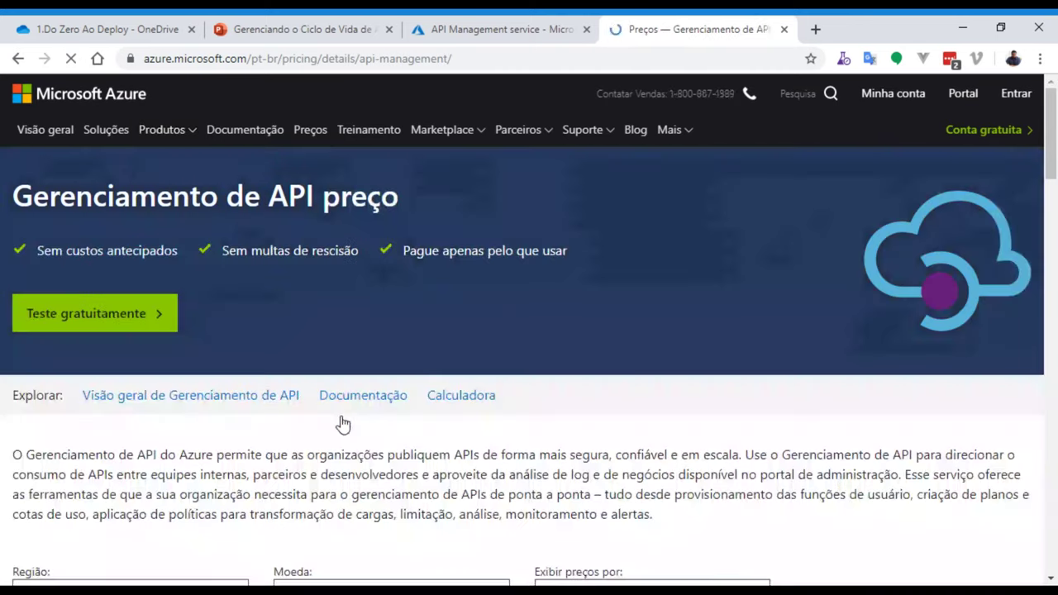
{"action": "scroll", "coordinate": [380, 364], "scroll_direction": "down", "scroll_amount": 4}
{"action": "scroll", "coordinate": [384, 346], "scroll_direction": "down", "scroll_amount": 3}
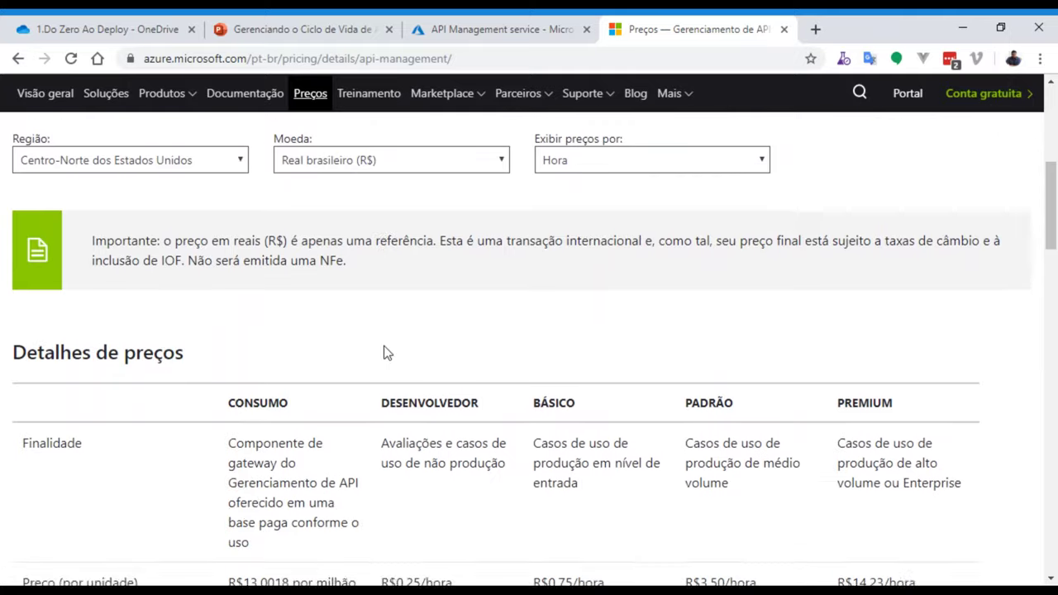
{"action": "scroll", "coordinate": [385, 350], "scroll_direction": "down", "scroll_amount": 1}
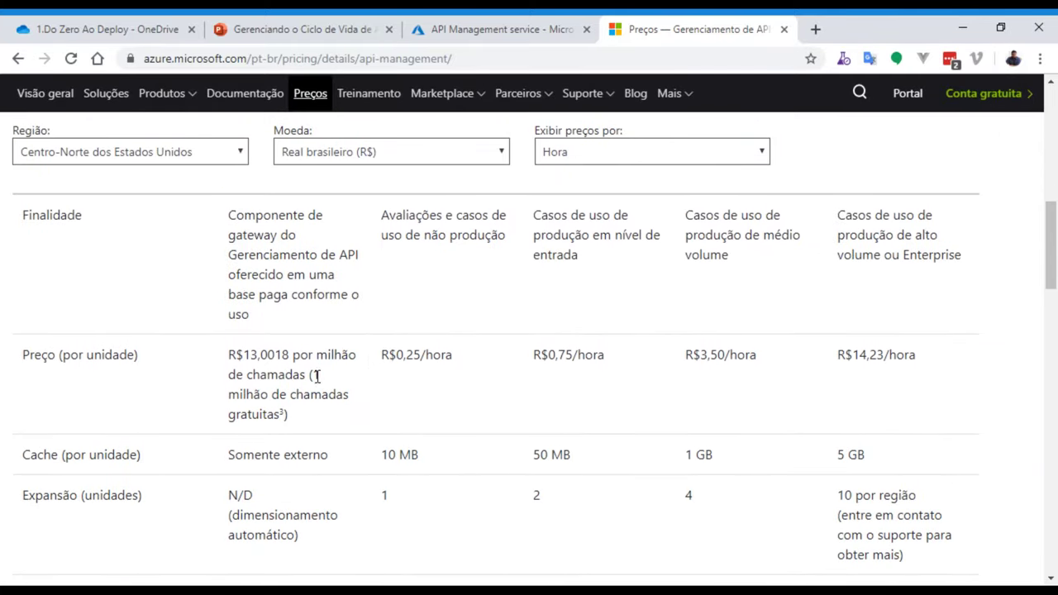
{"action": "left_click_drag", "start_coordinate": [318, 373], "coordinate": [325, 414]}
{"action": "scroll", "coordinate": [323, 406], "scroll_direction": "up", "scroll_amount": 1}
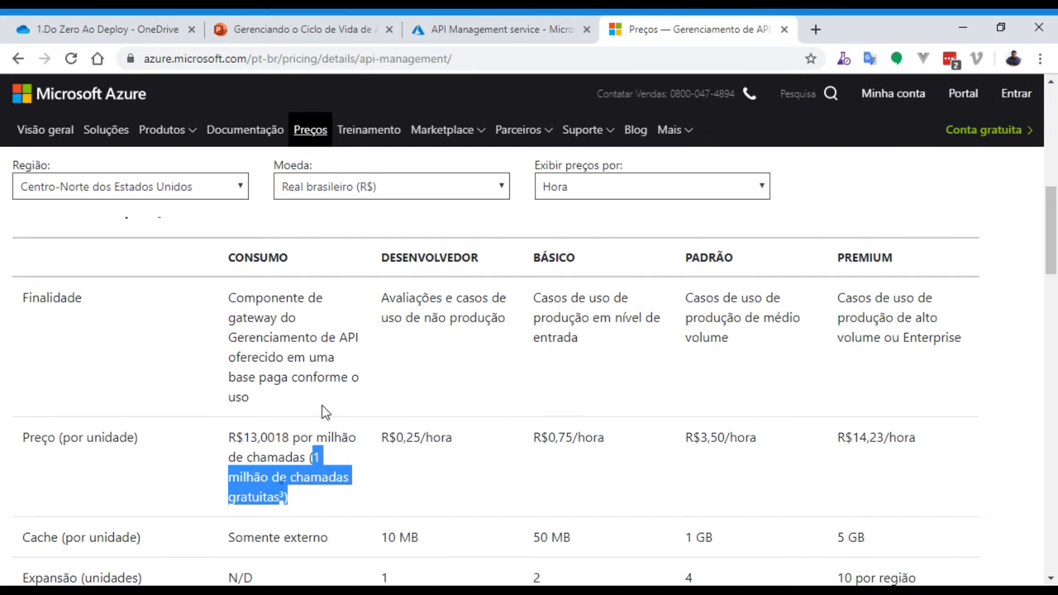
{"action": "scroll", "coordinate": [323, 405], "scroll_direction": "up", "scroll_amount": 4}
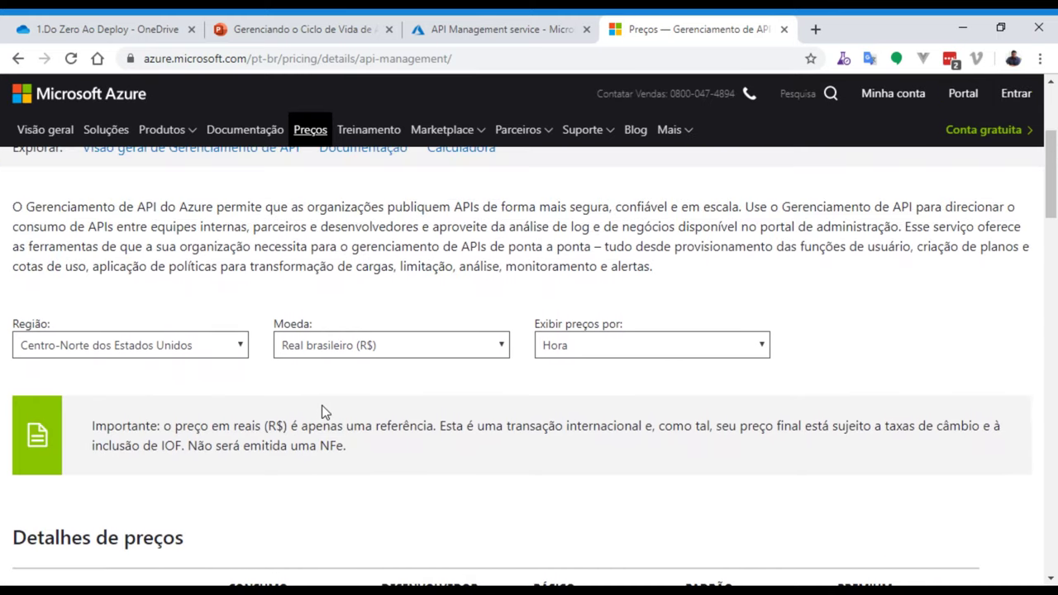
{"action": "scroll", "coordinate": [322, 406], "scroll_direction": "down", "scroll_amount": 4}
{"action": "scroll", "coordinate": [322, 405], "scroll_direction": "down", "scroll_amount": 1}
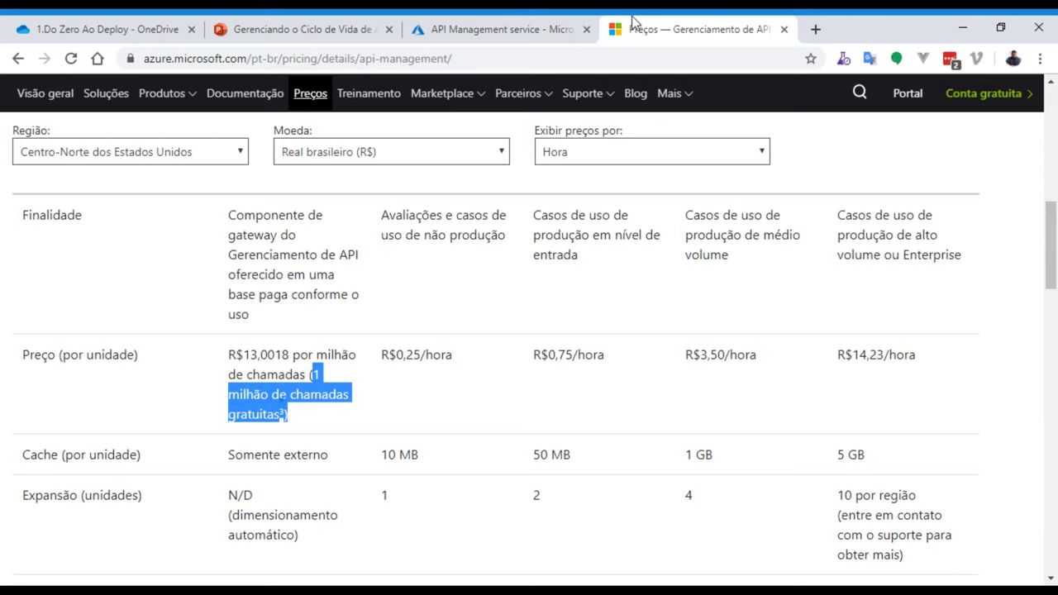
Return to the Azure portal and check the language and regional format in its portal settings
{"action": "left_click", "coordinate": [555, 26]}
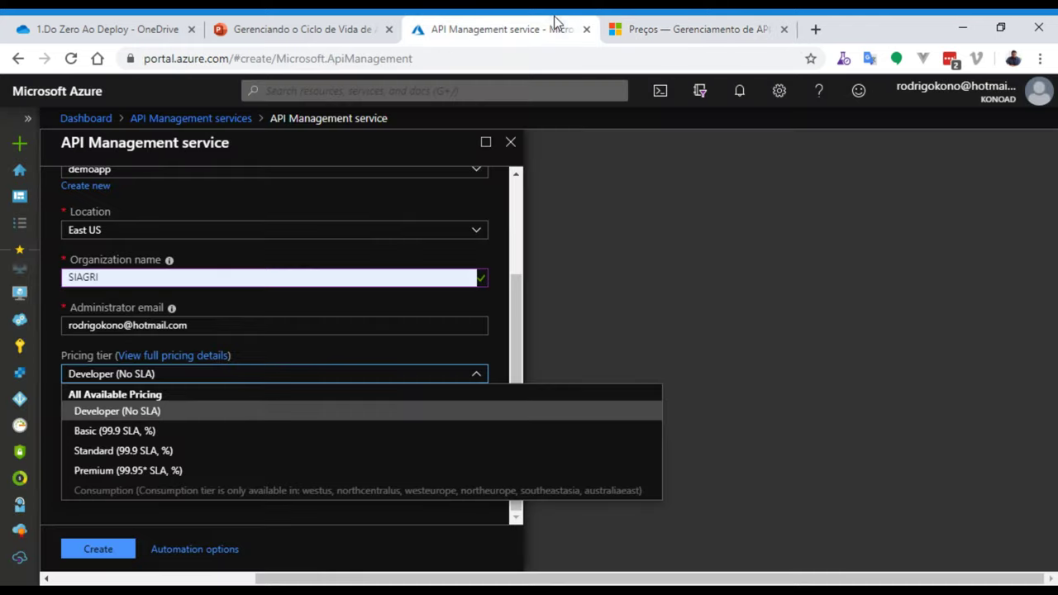
{"action": "left_click", "coordinate": [782, 91]}
{"action": "scroll", "coordinate": [851, 417], "scroll_direction": "down", "scroll_amount": 5}
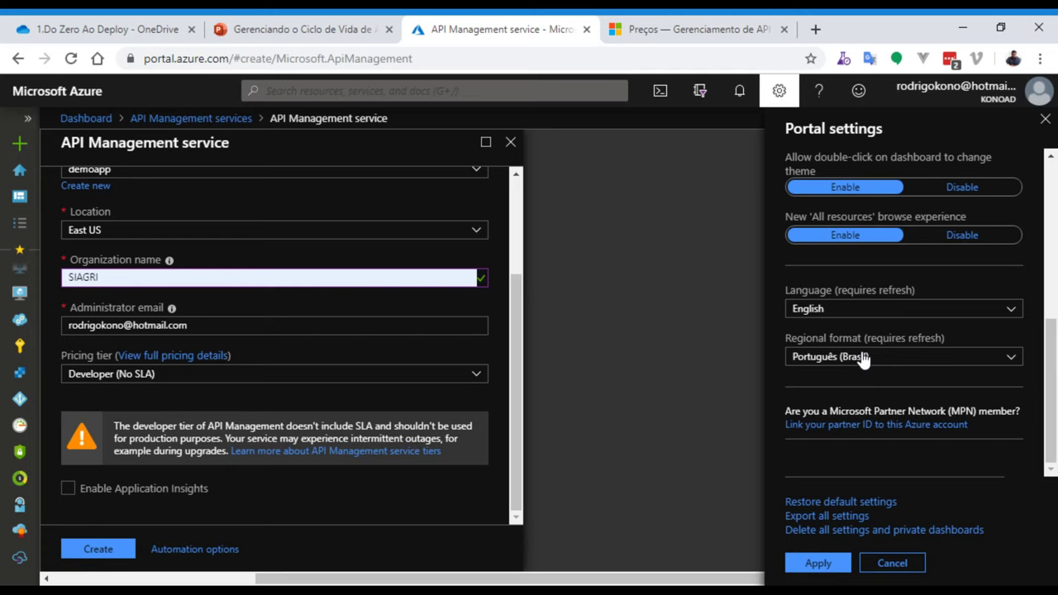
Go back to the API Management pricing page and review its introduction and region, currency and display options
{"action": "left_click", "coordinate": [662, 22]}
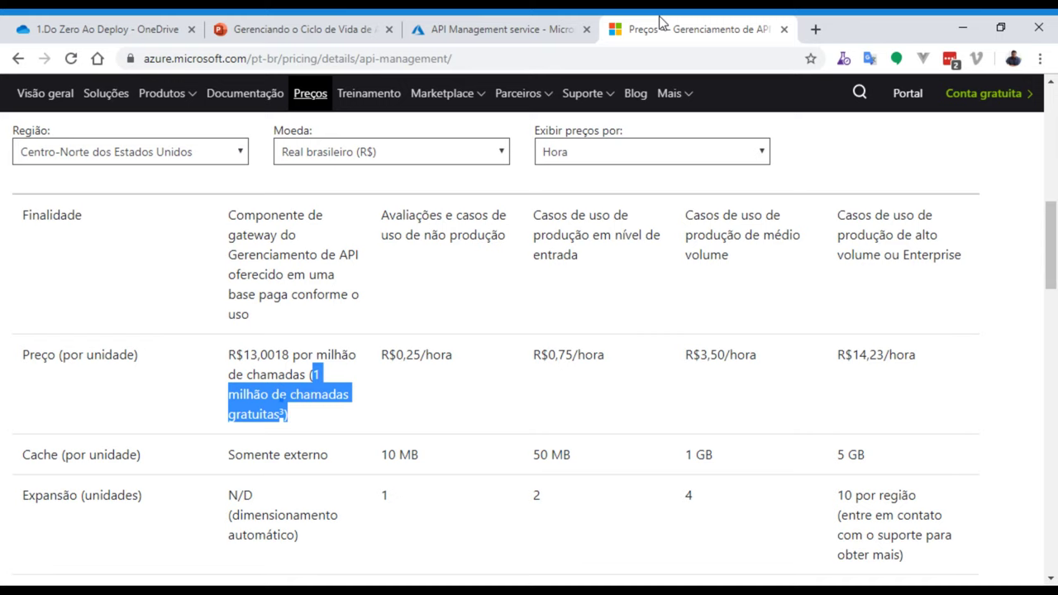
{"action": "scroll", "coordinate": [289, 419], "scroll_direction": "up", "scroll_amount": 5}
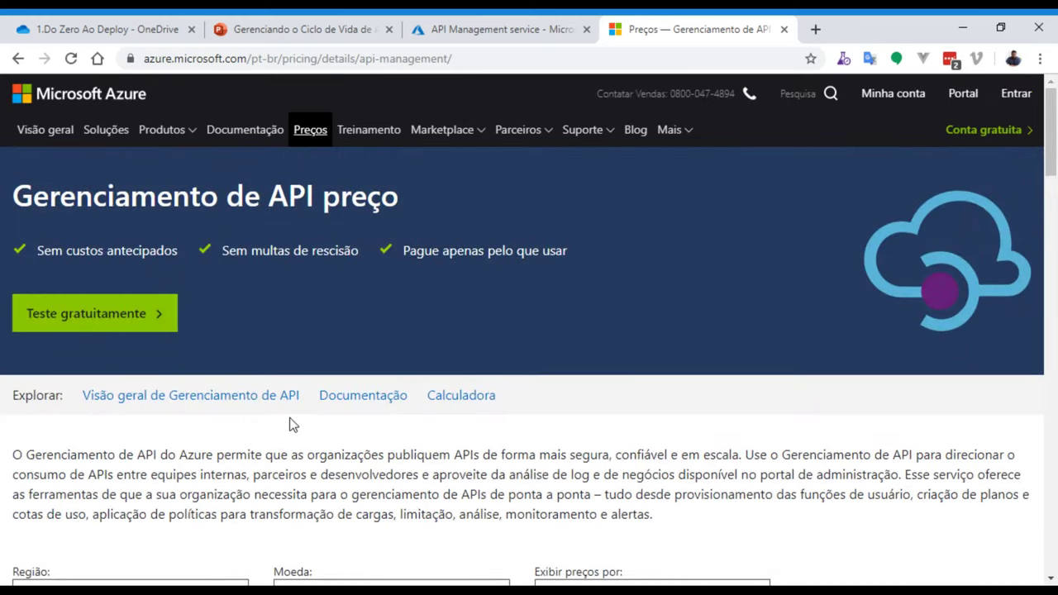
{"action": "scroll", "coordinate": [289, 417], "scroll_direction": "down", "scroll_amount": 4}
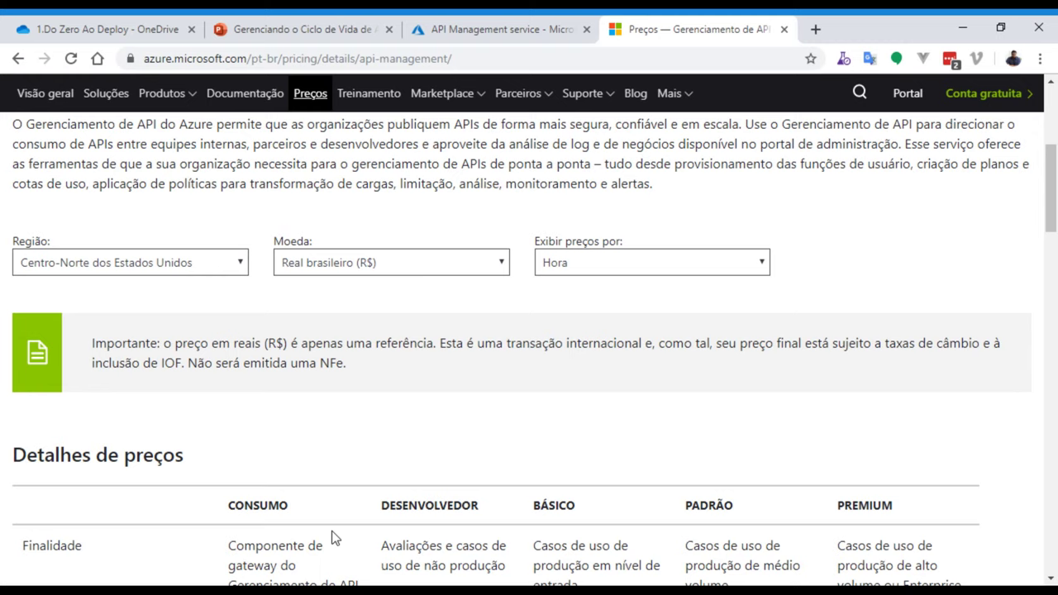
Discard the unfinished API Management service form in the Azure portal and open the demo-conexa service
{"action": "left_click", "coordinate": [551, 33]}
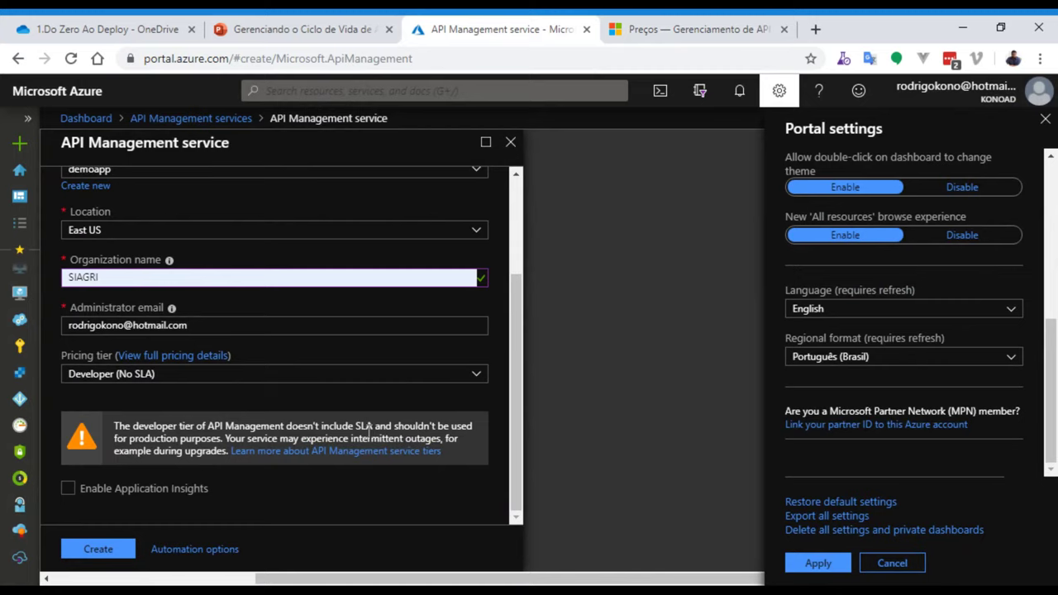
{"action": "left_click", "coordinate": [781, 97]}
{"action": "left_click", "coordinate": [510, 142]}
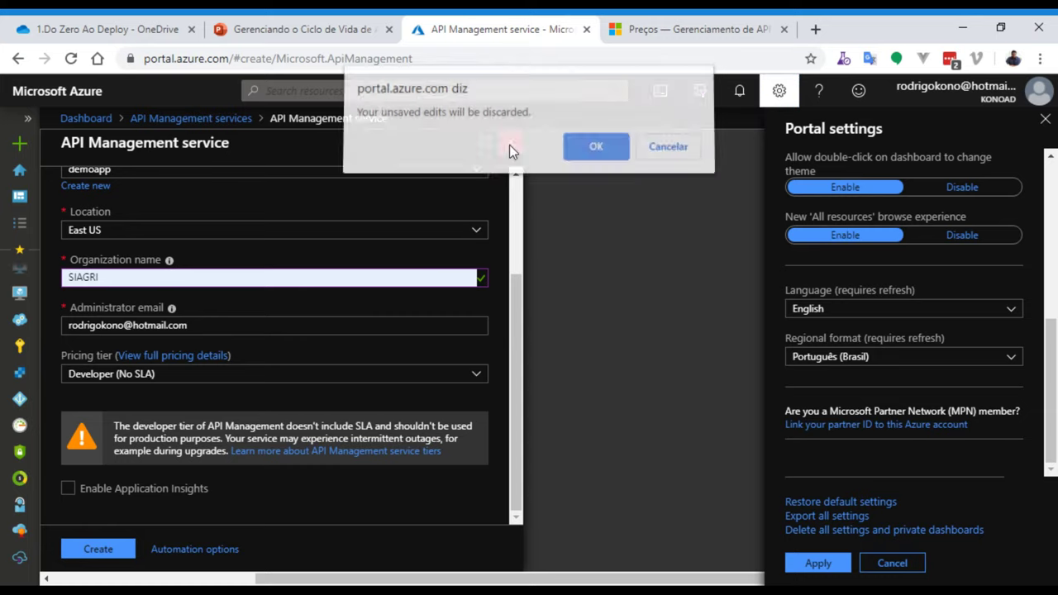
{"action": "left_click", "coordinate": [569, 151]}
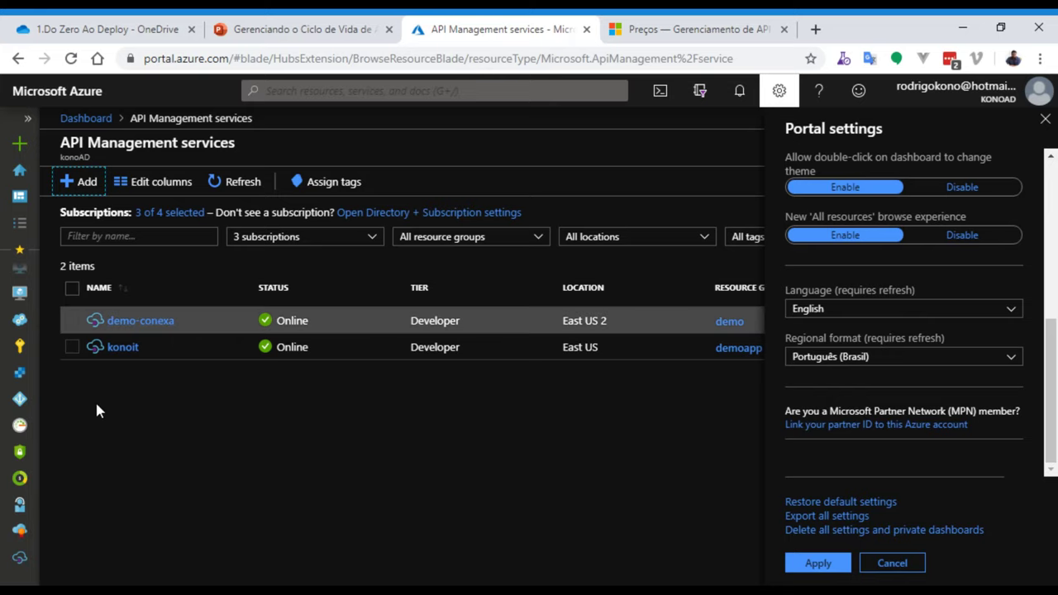
{"action": "left_click", "coordinate": [130, 322]}
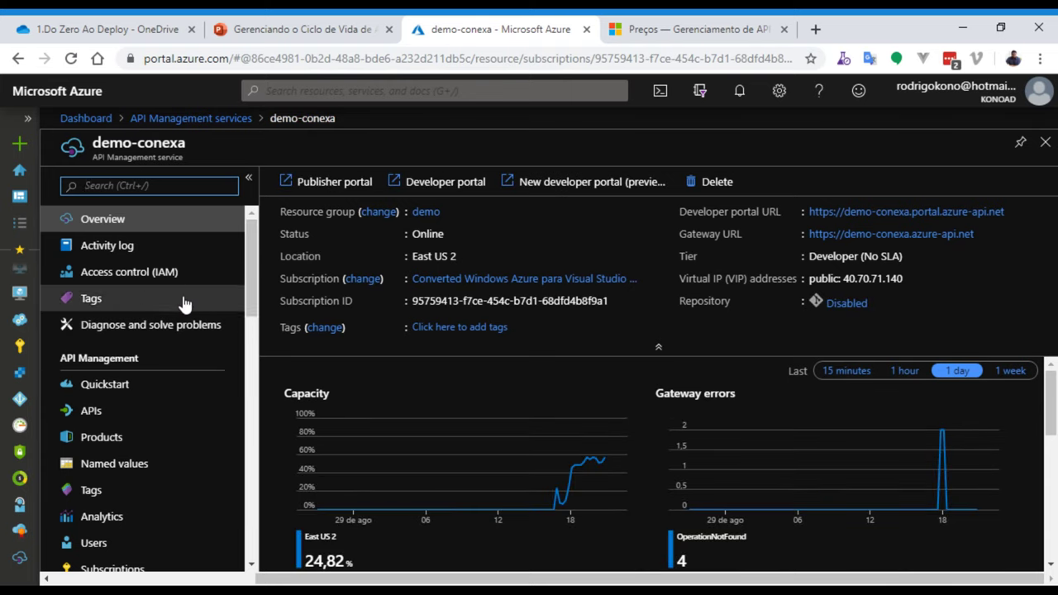
Open the API list of the demo-conexa service and view the Echo API version set with its versions expanded
{"action": "scroll", "coordinate": [183, 301], "scroll_direction": "down", "scroll_amount": 1}
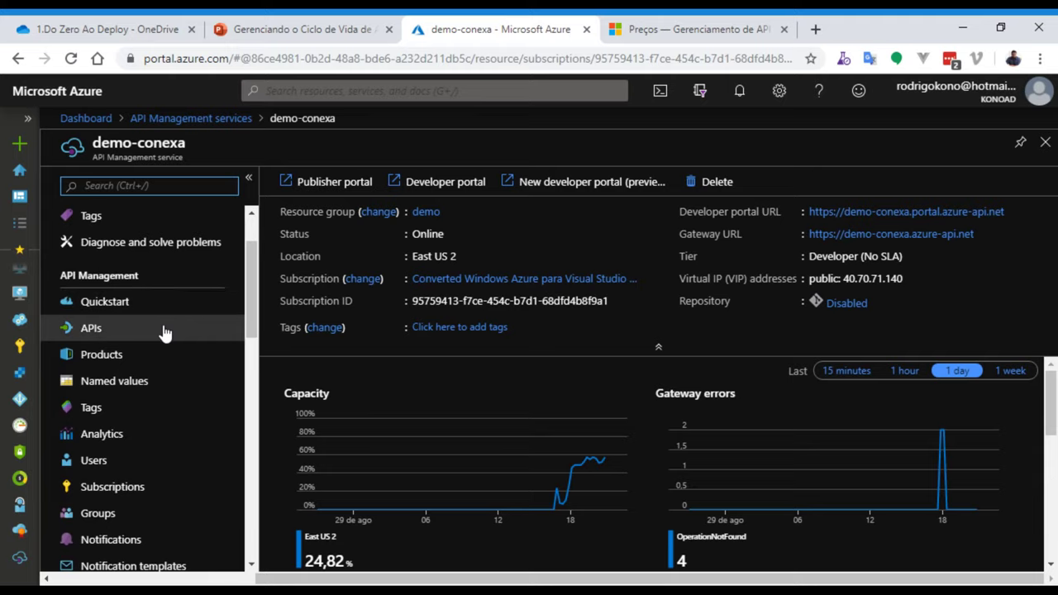
{"action": "left_click", "coordinate": [165, 330]}
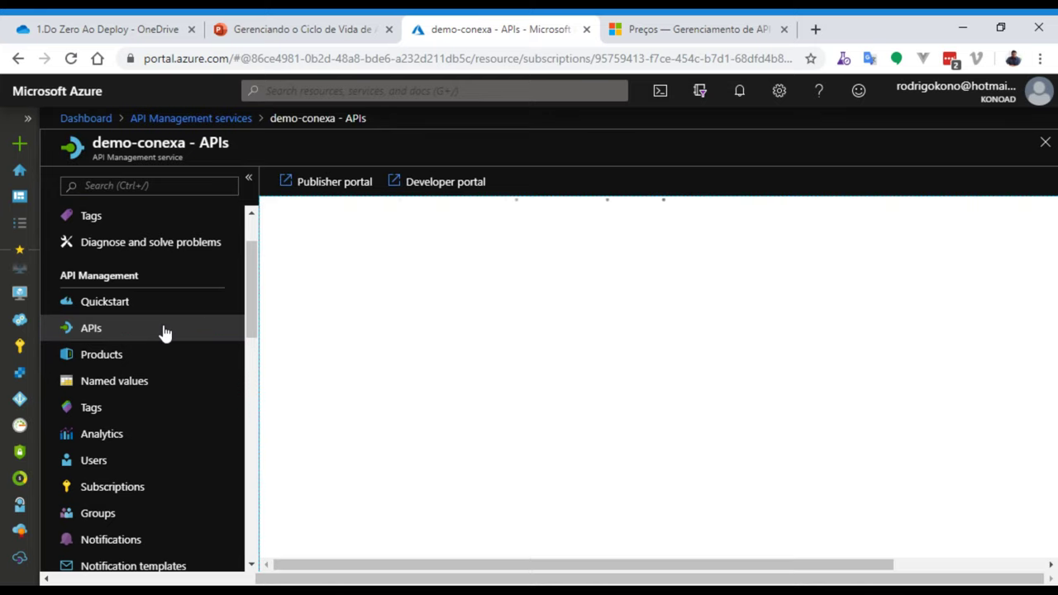
{"action": "scroll", "coordinate": [156, 232], "scroll_direction": "up", "scroll_amount": 1}
{"action": "left_click", "coordinate": [138, 221]}
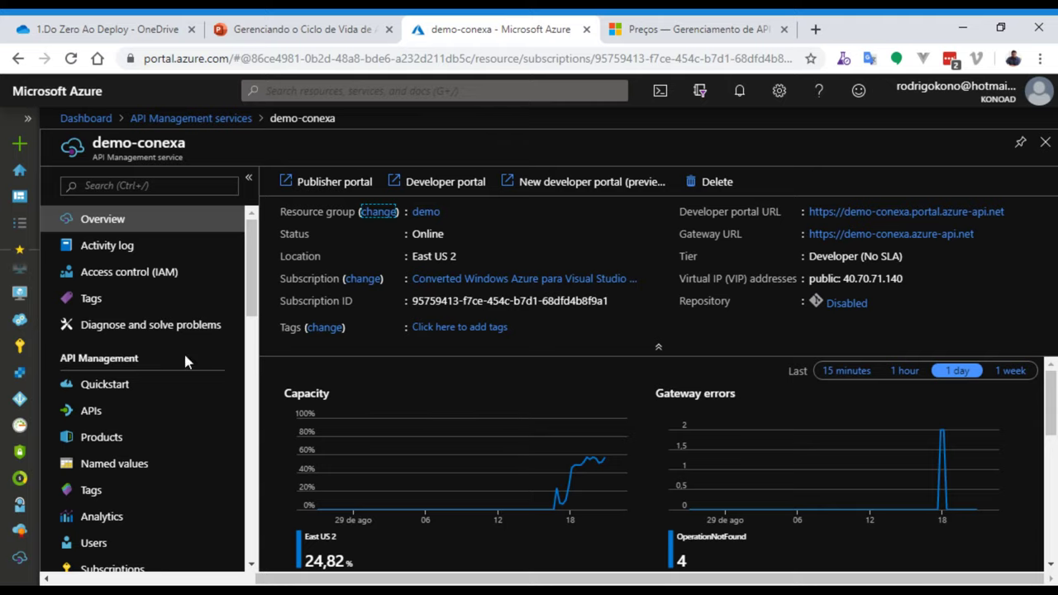
{"action": "left_click", "coordinate": [163, 414]}
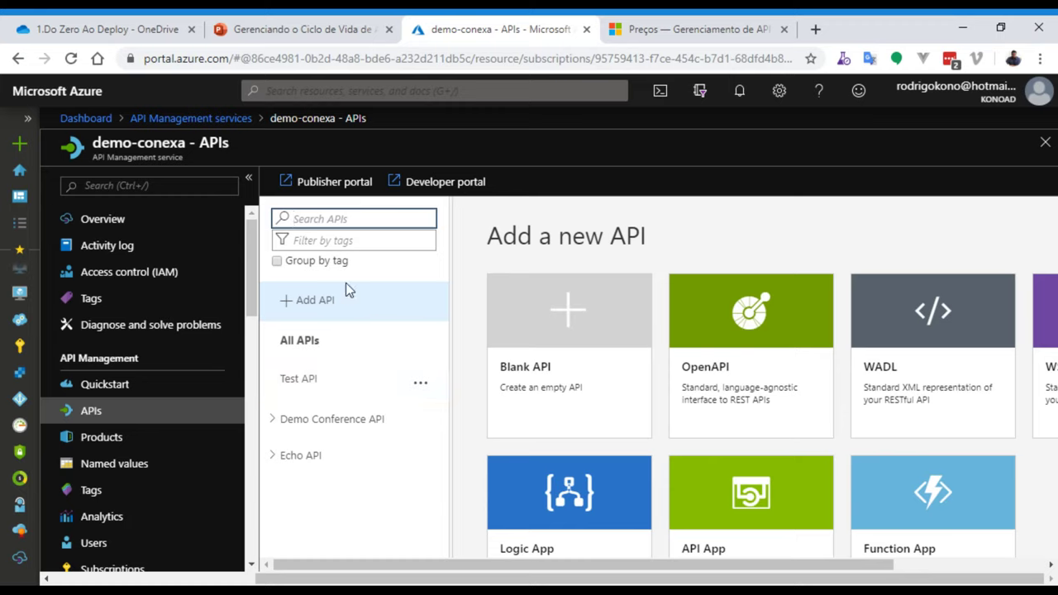
{"action": "left_click", "coordinate": [297, 457]}
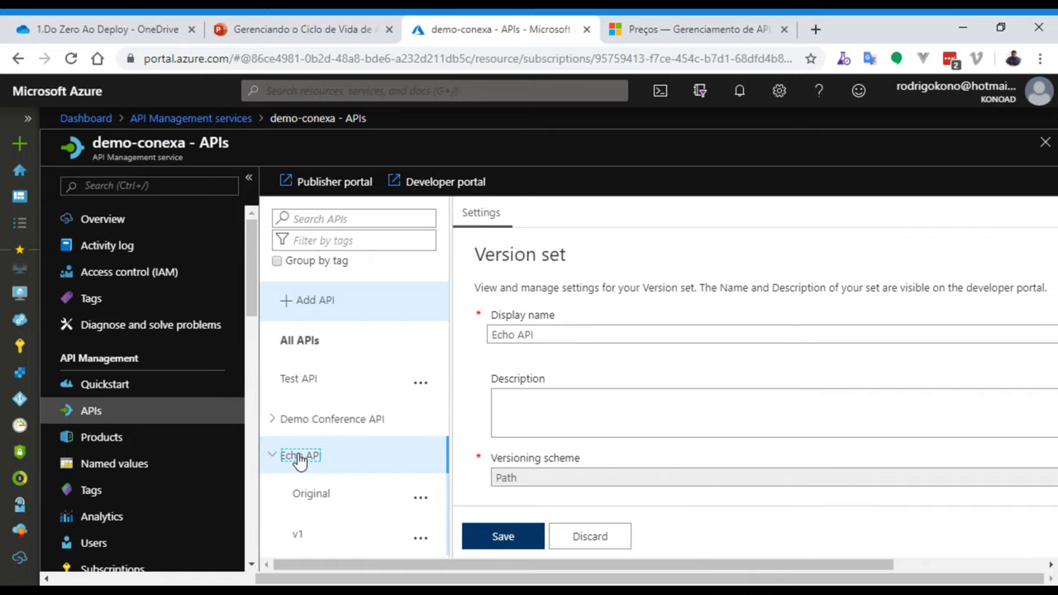
{"action": "left_click", "coordinate": [273, 455]}
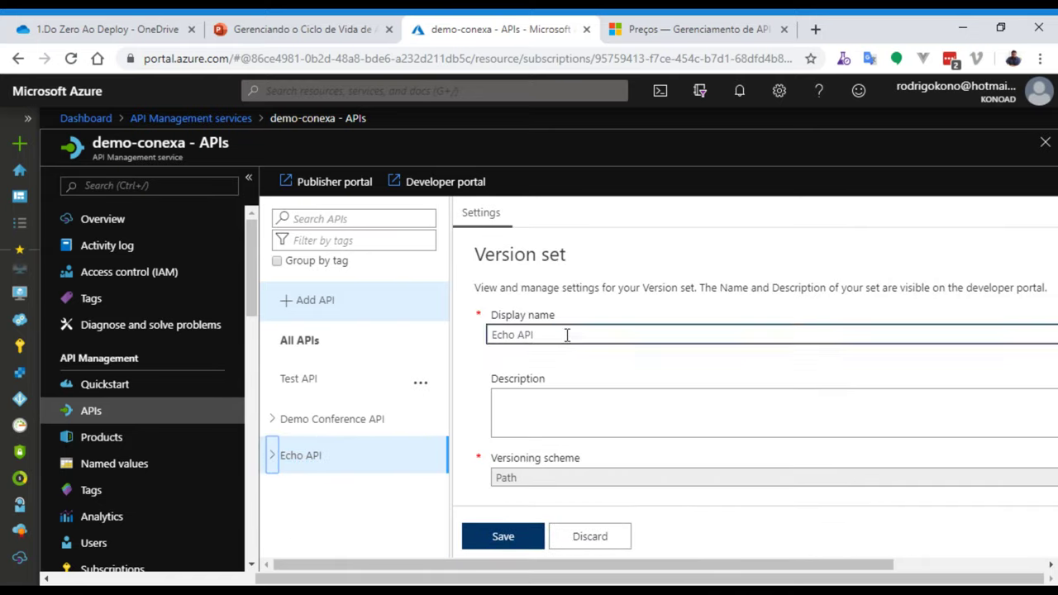
{"action": "left_click", "coordinate": [275, 459]}
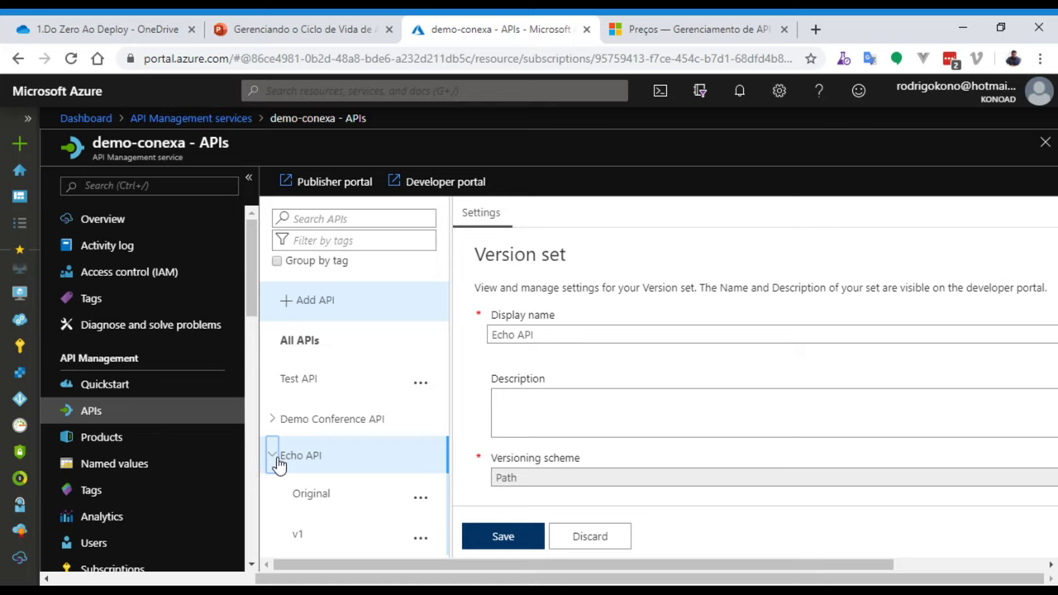
Return to the list of API Management services and open the konoit service
{"action": "left_click", "coordinate": [187, 120]}
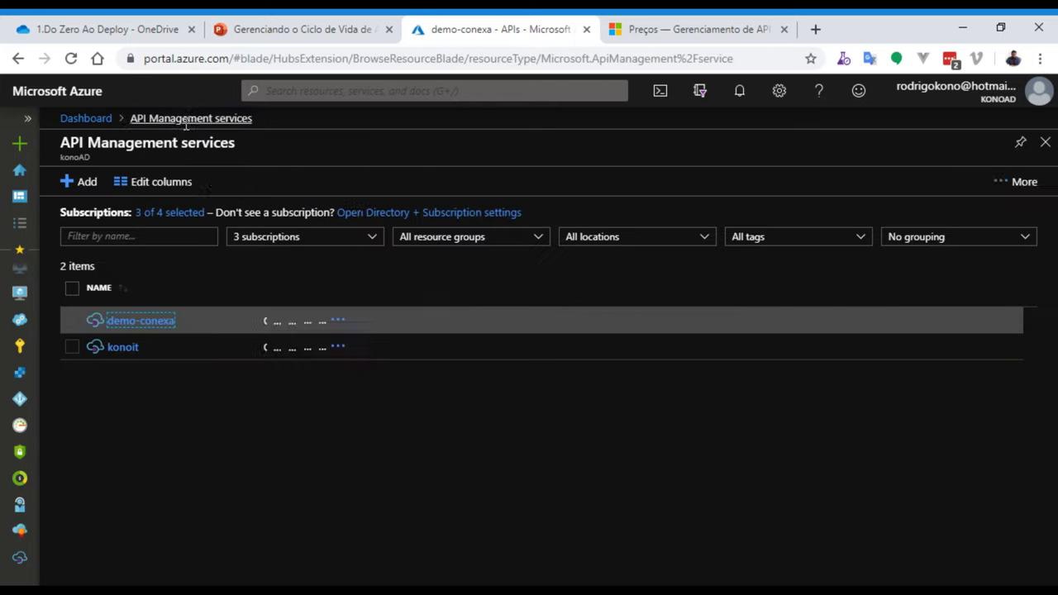
{"action": "left_click", "coordinate": [128, 350]}
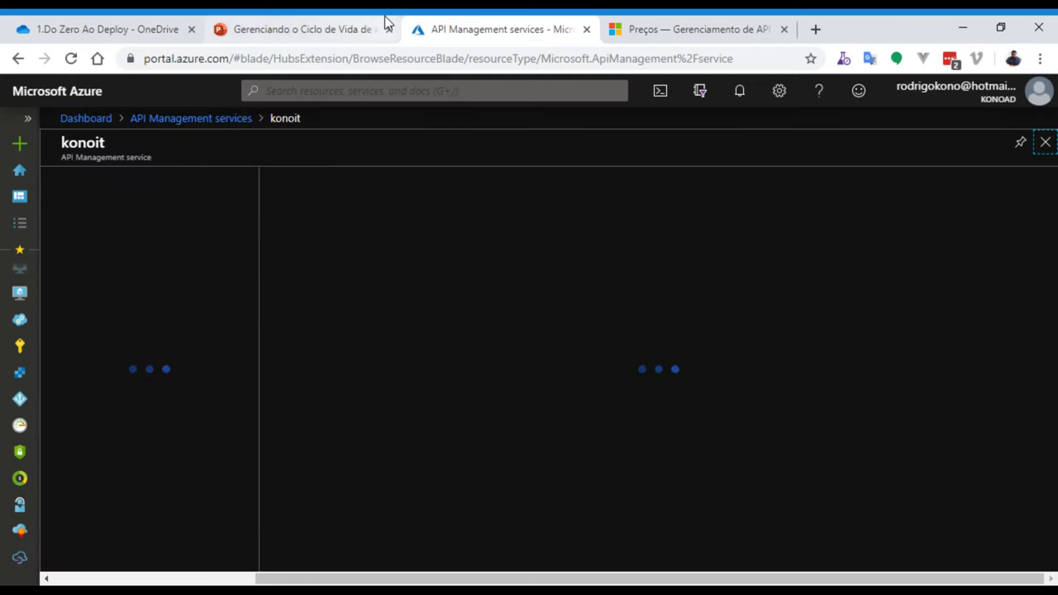
{"action": "left_click", "coordinate": [693, 29]}
{"action": "left_click", "coordinate": [547, 28]}
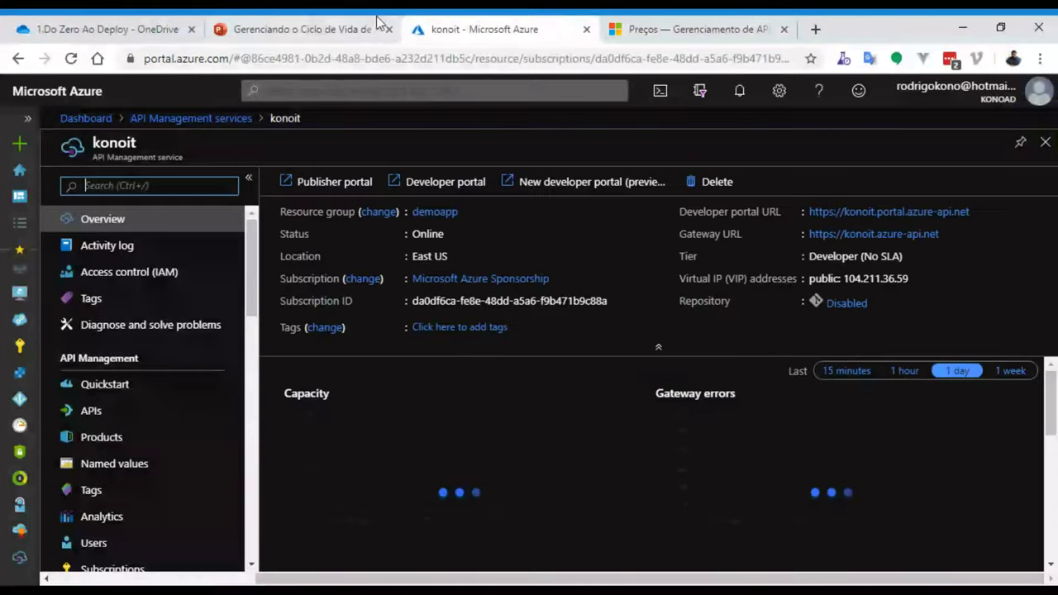
{"action": "left_click", "coordinate": [293, 29]}
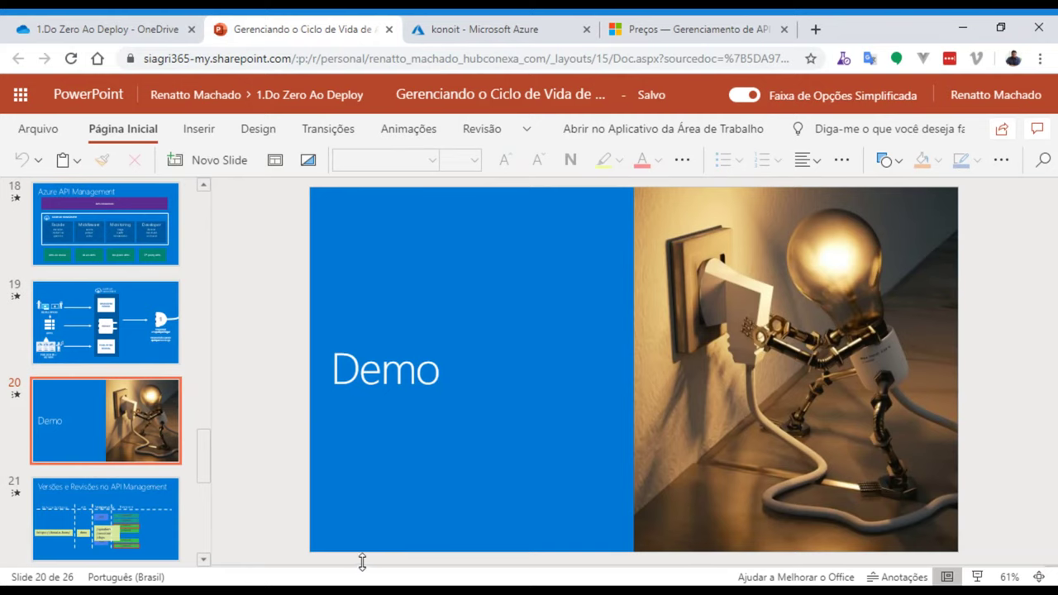
{"action": "left_click_drag", "start_coordinate": [364, 562], "coordinate": [355, 449]}
{"action": "left_click", "coordinate": [355, 481]}
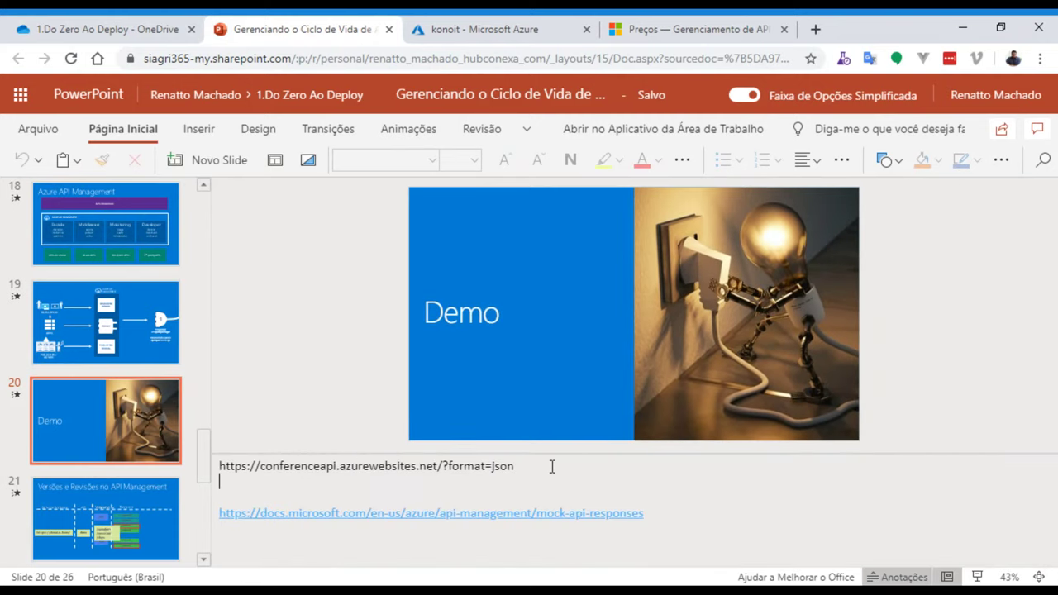
{"action": "left_click", "coordinate": [291, 465]}
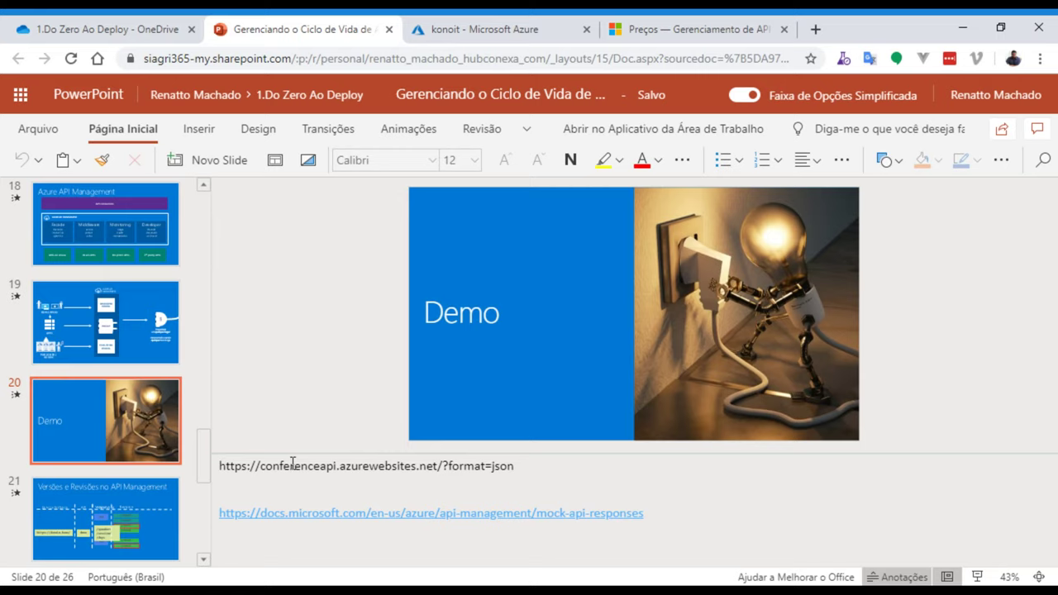
{"action": "double_click", "coordinate": [292, 464]}
{"action": "left_click", "coordinate": [291, 464]}
{"action": "left_click_drag", "start_coordinate": [545, 477], "coordinate": [191, 430]}
{"action": "key", "text": "ctrl+c"}
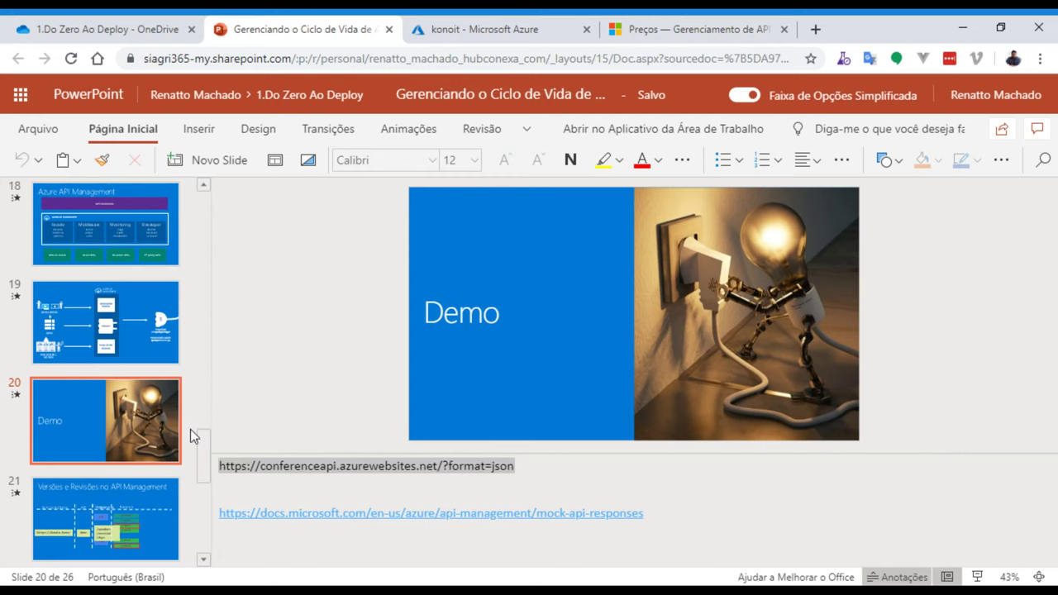
{"action": "key", "text": "ctrl+Tab"}
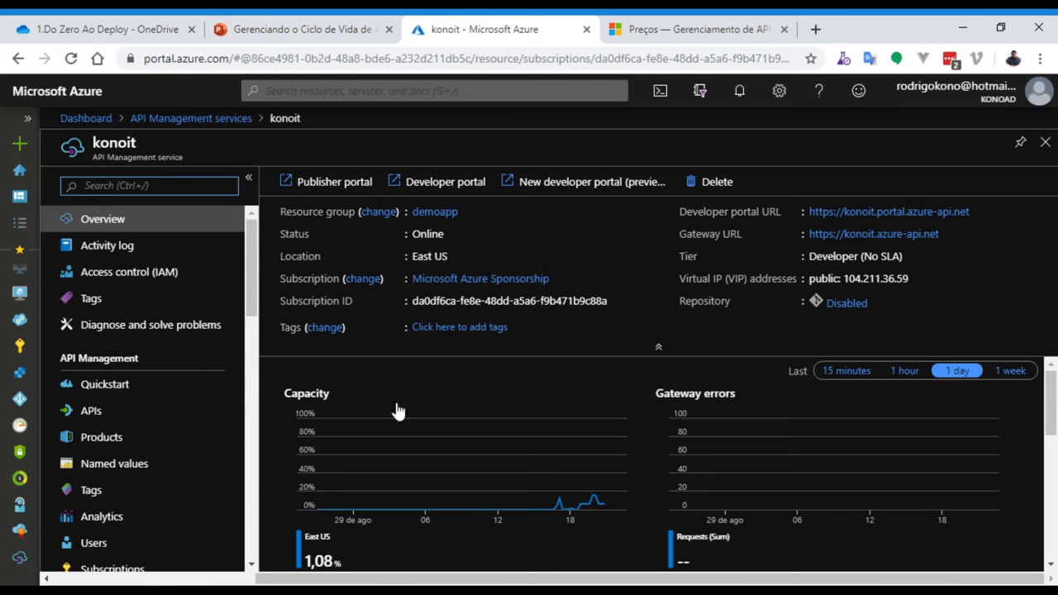
{"action": "left_click", "coordinate": [147, 410]}
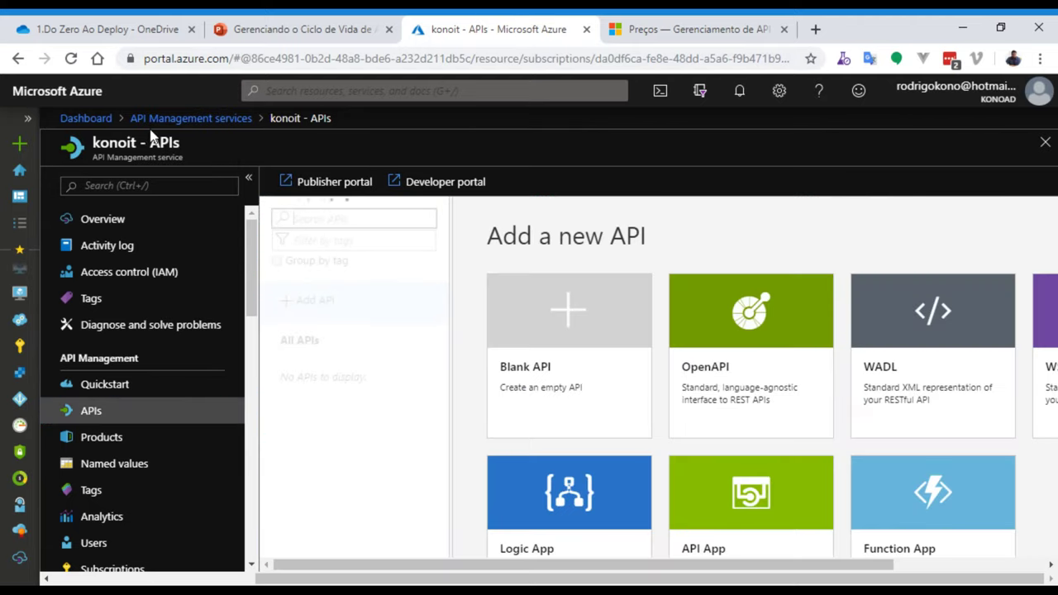
{"action": "left_click", "coordinate": [718, 344]}
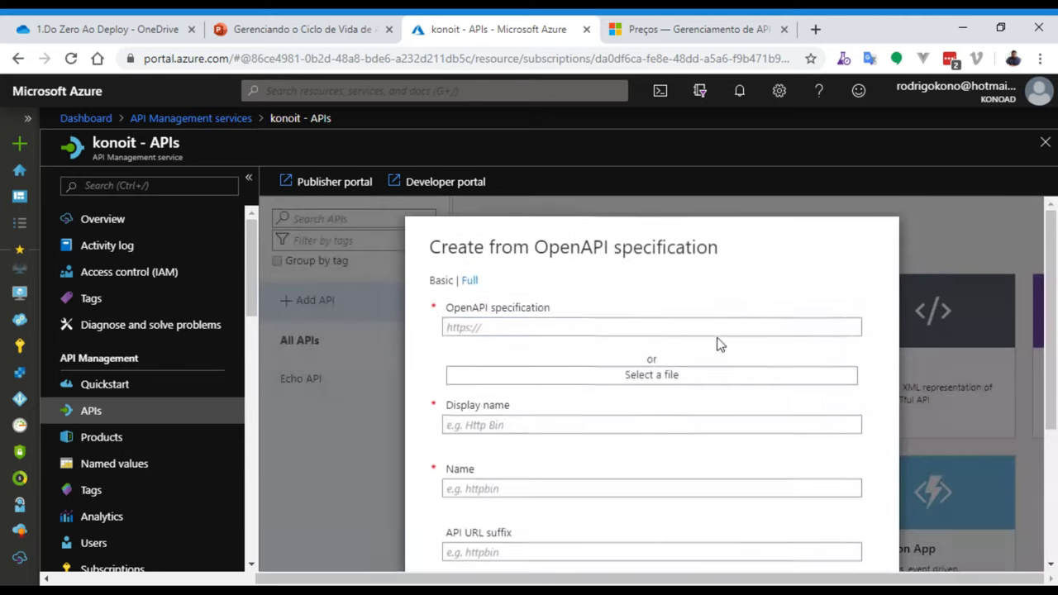
{"action": "left_click", "coordinate": [470, 286]}
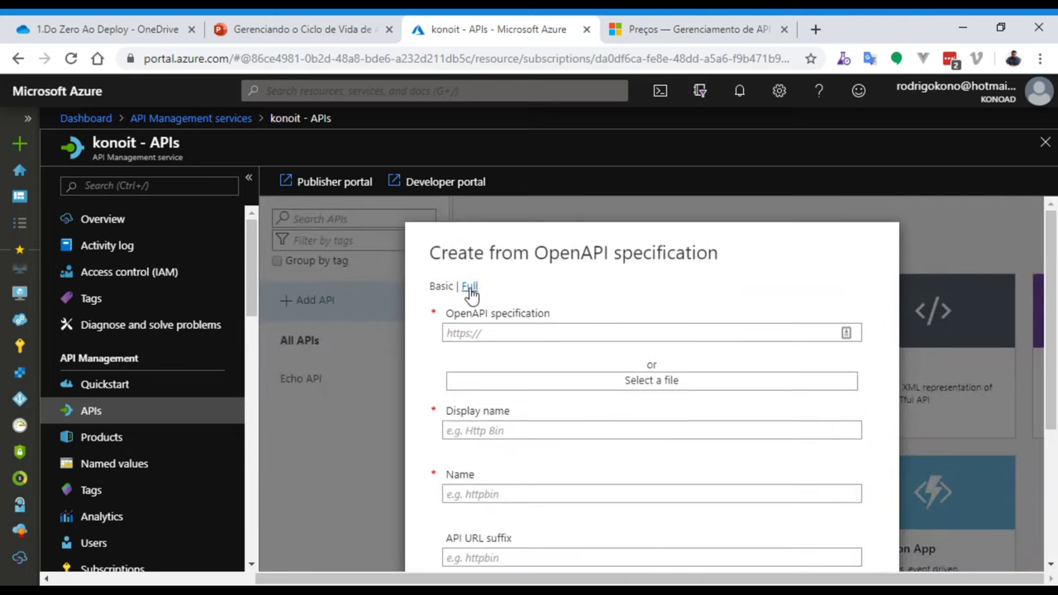
{"action": "left_click", "coordinate": [589, 327]}
{"action": "key", "text": "ctrl+v"}
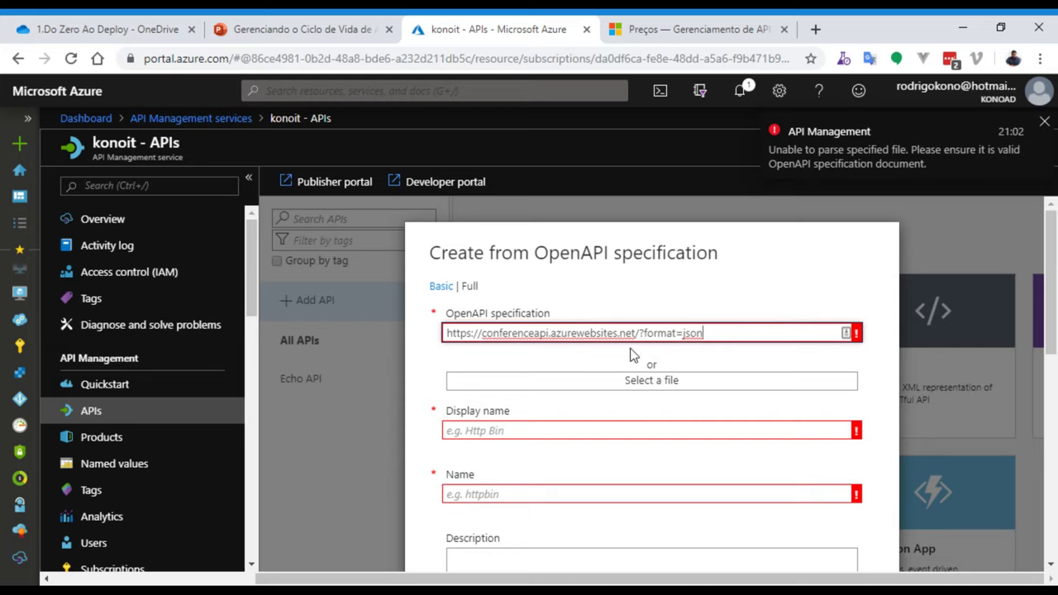
{"action": "key", "text": "Tab"}
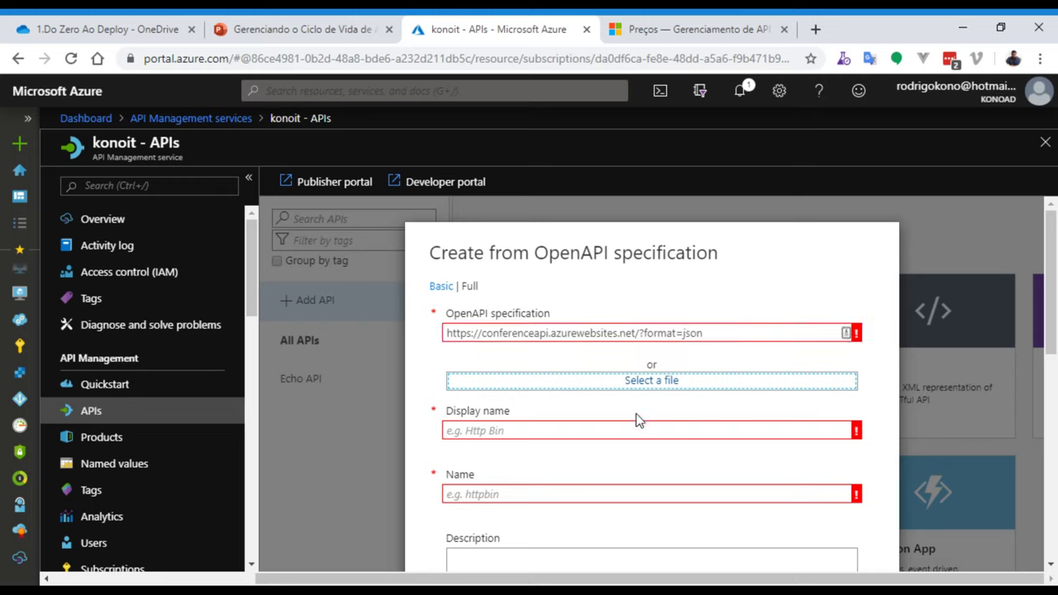
Clear the OpenAPI specification field and paste the conference API URL into it again
{"action": "left_click", "coordinate": [632, 342]}
{"action": "key", "text": "ctrl+a"}
{"action": "key", "text": "BackSpace"}
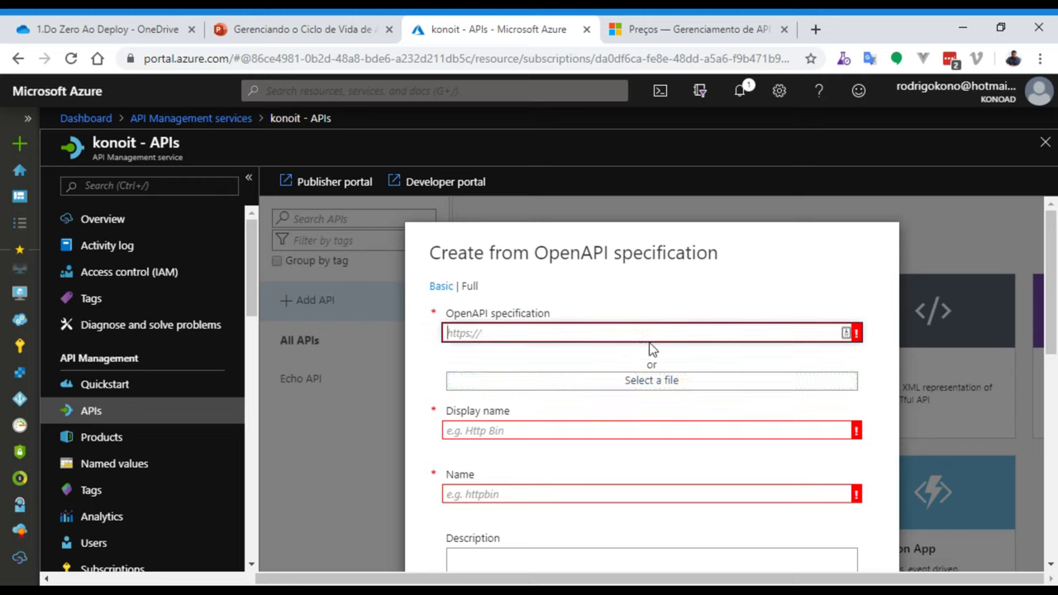
{"action": "key", "text": "ctrl+v"}
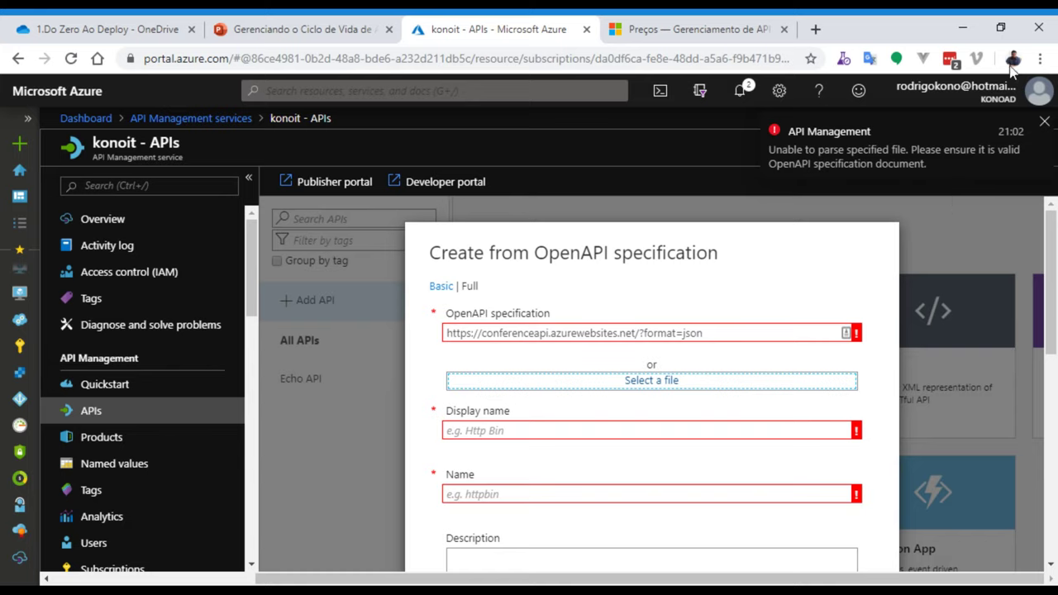
{"action": "left_click", "coordinate": [1000, 27]}
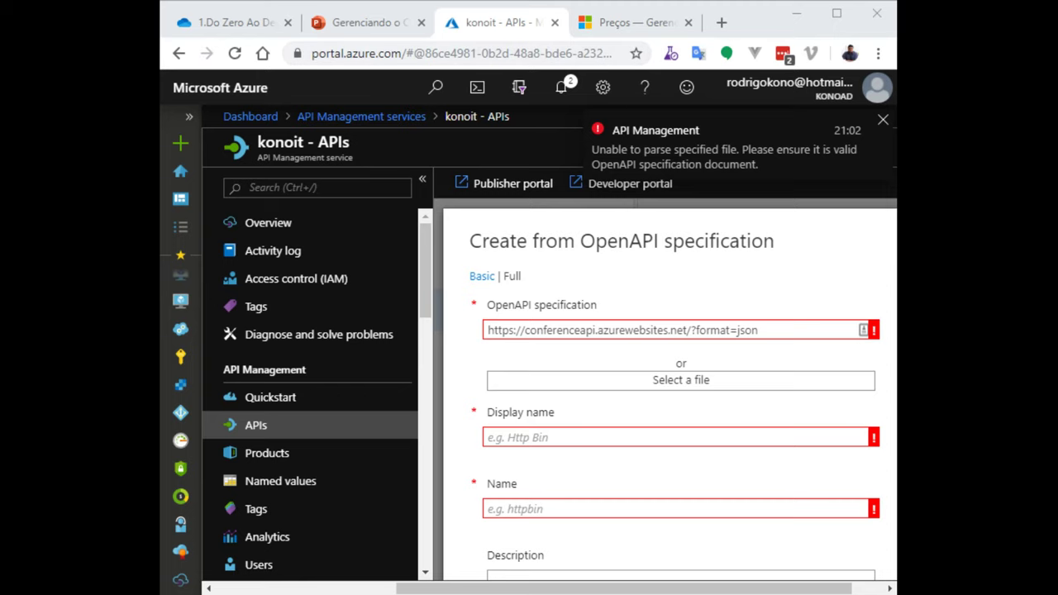
{"action": "left_click", "coordinate": [833, 14]}
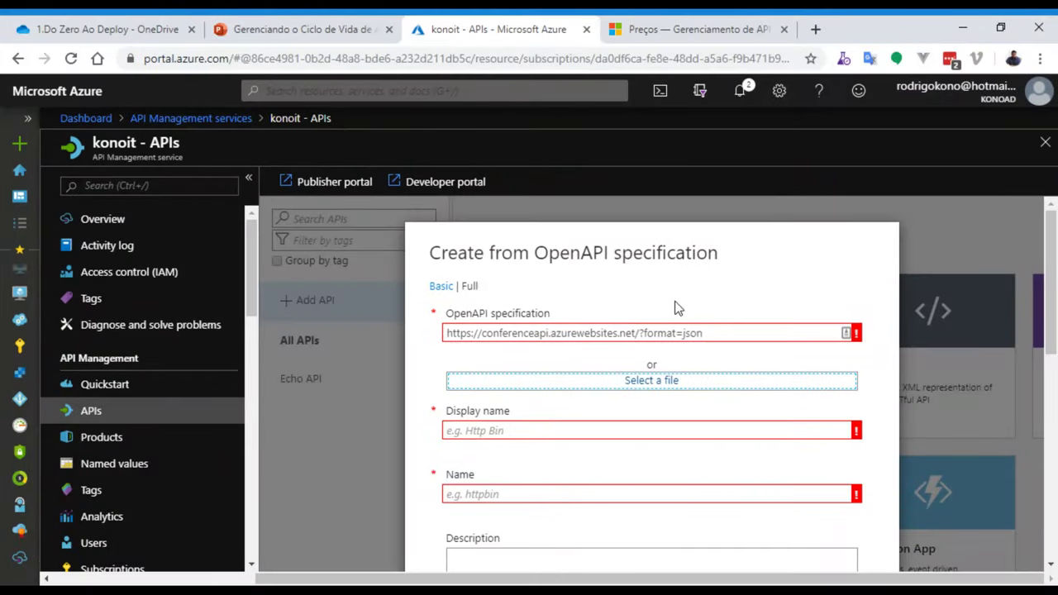
Cut the URL from the OpenAPI specification field and close the API creation form without creating anything
{"action": "left_click", "coordinate": [602, 333]}
{"action": "triple_click", "coordinate": [603, 333]}
{"action": "key", "text": "ctrl+c"}
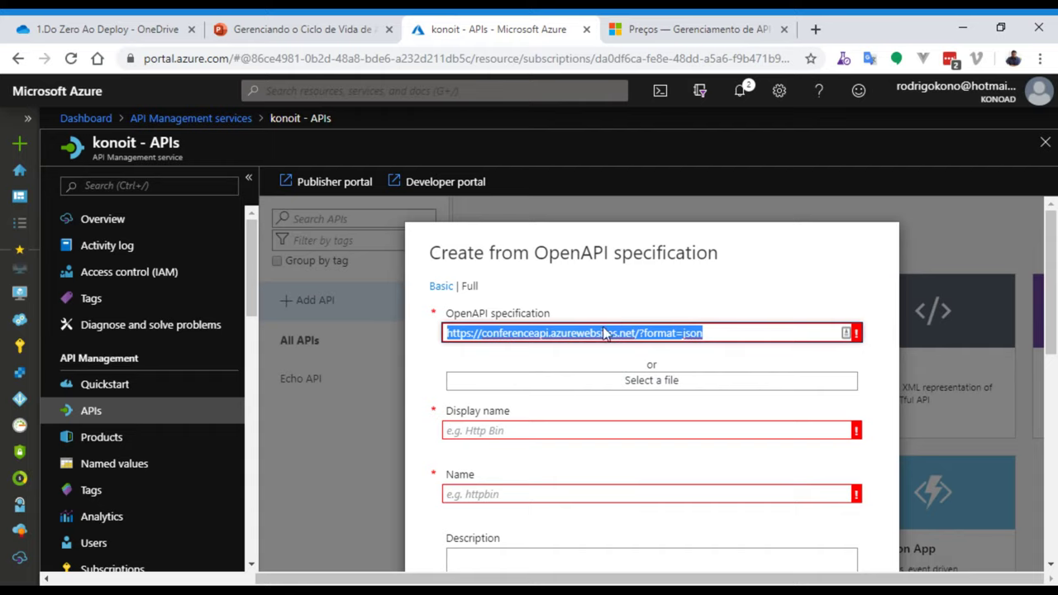
{"action": "key", "text": "BackSpace"}
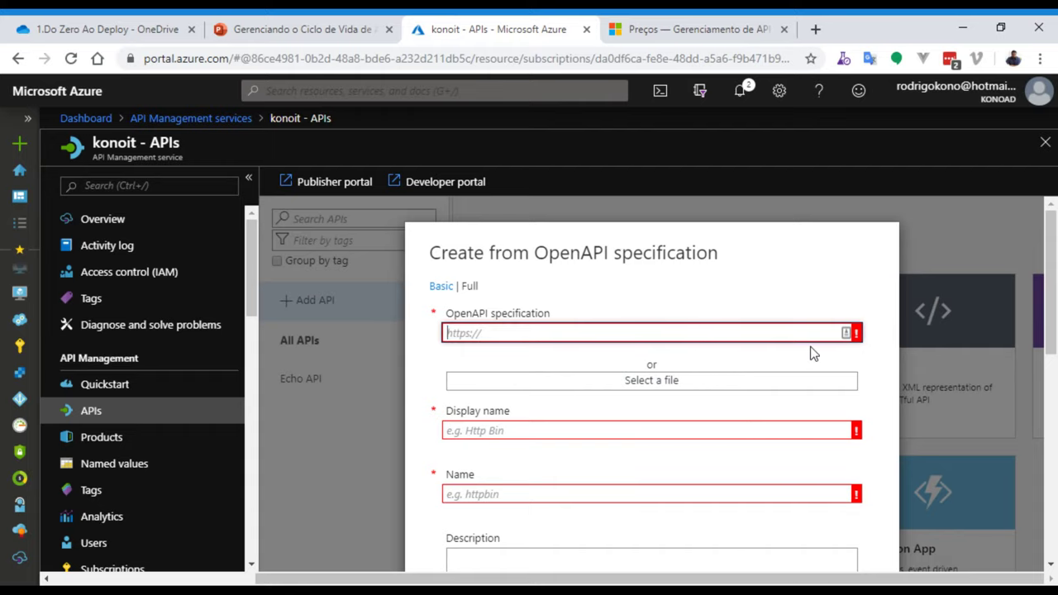
{"action": "scroll", "coordinate": [758, 333], "scroll_direction": "down", "scroll_amount": 5}
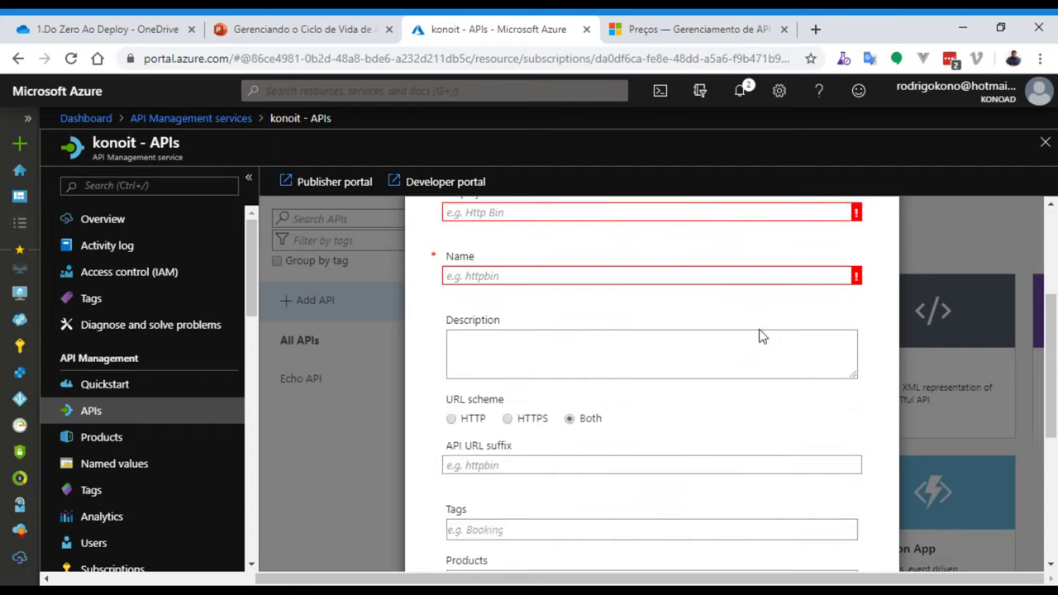
{"action": "left_click", "coordinate": [853, 523]}
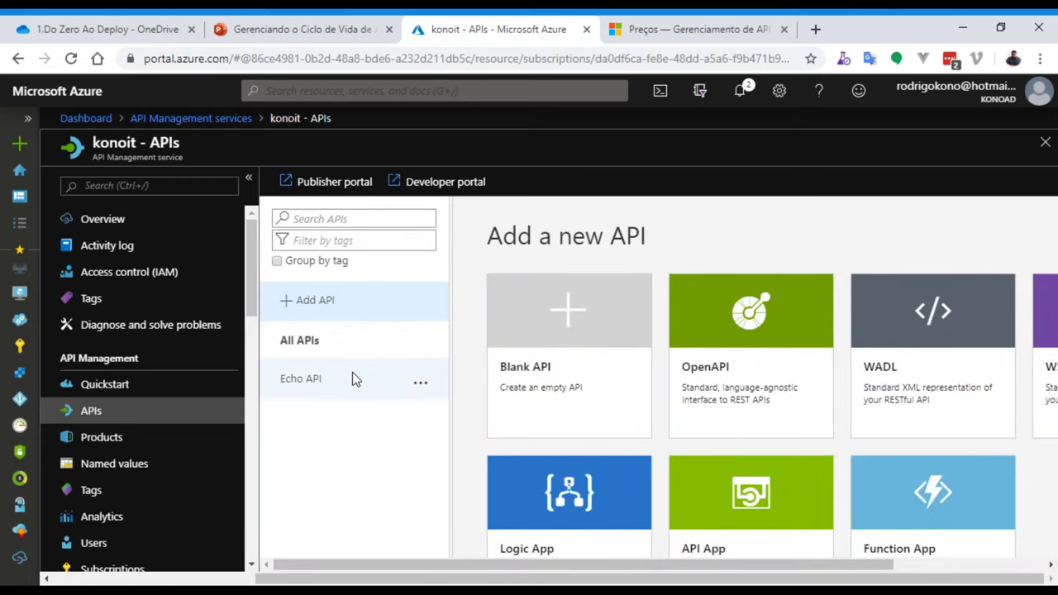
{"action": "left_click", "coordinate": [313, 301]}
{"action": "left_click", "coordinate": [751, 340]}
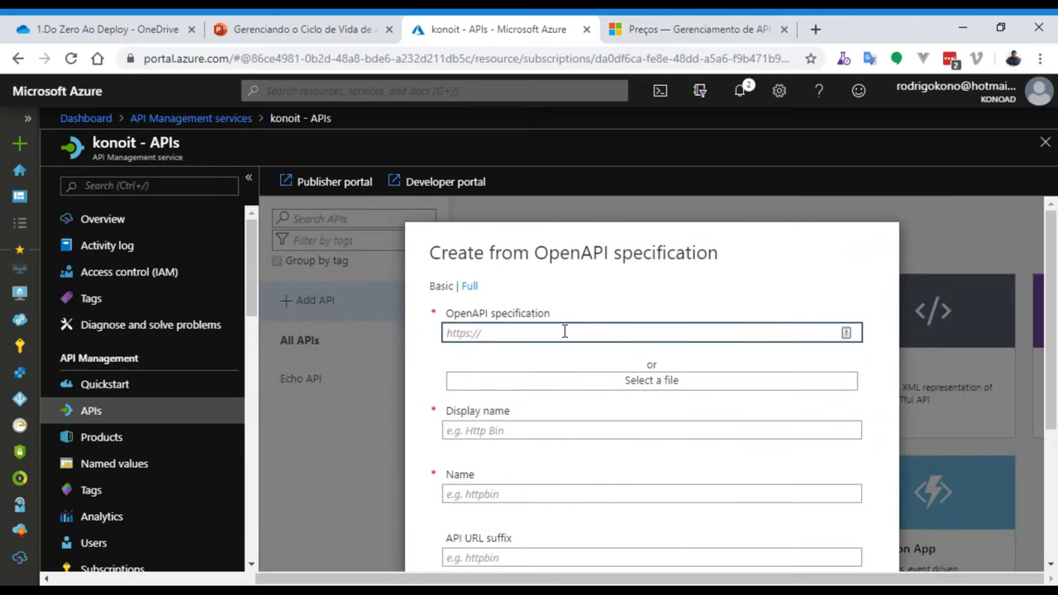
{"action": "key", "text": "ctrl+v"}
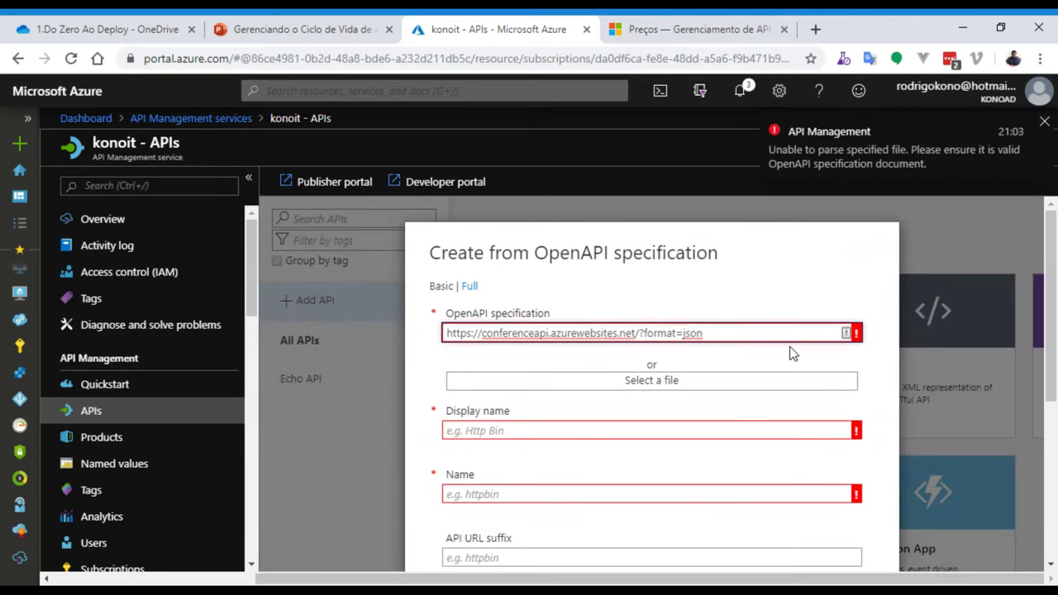
{"action": "type", "text": "/"}
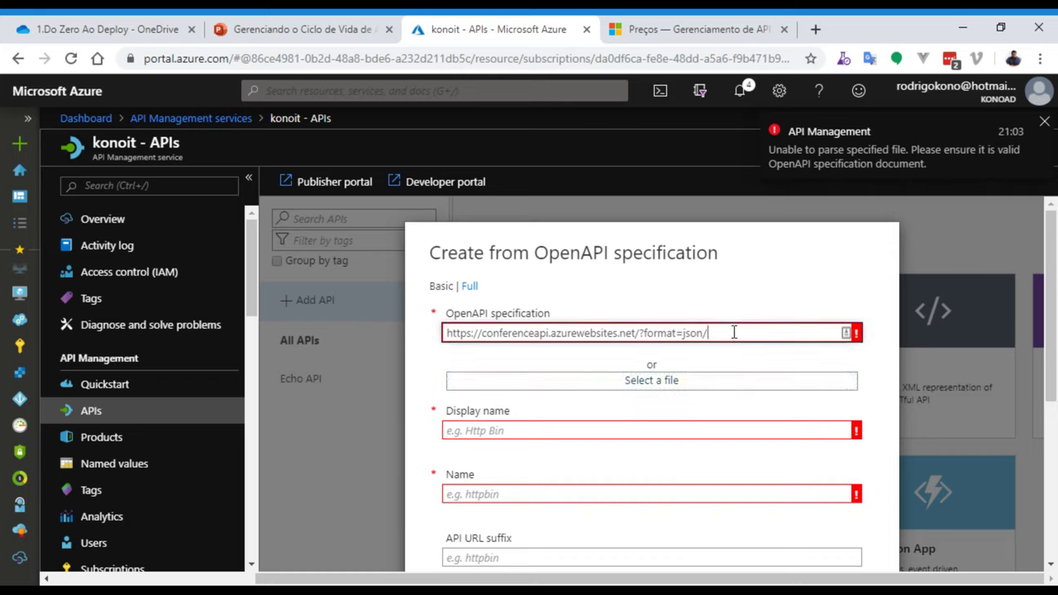
{"action": "key", "text": "BackSpace"}
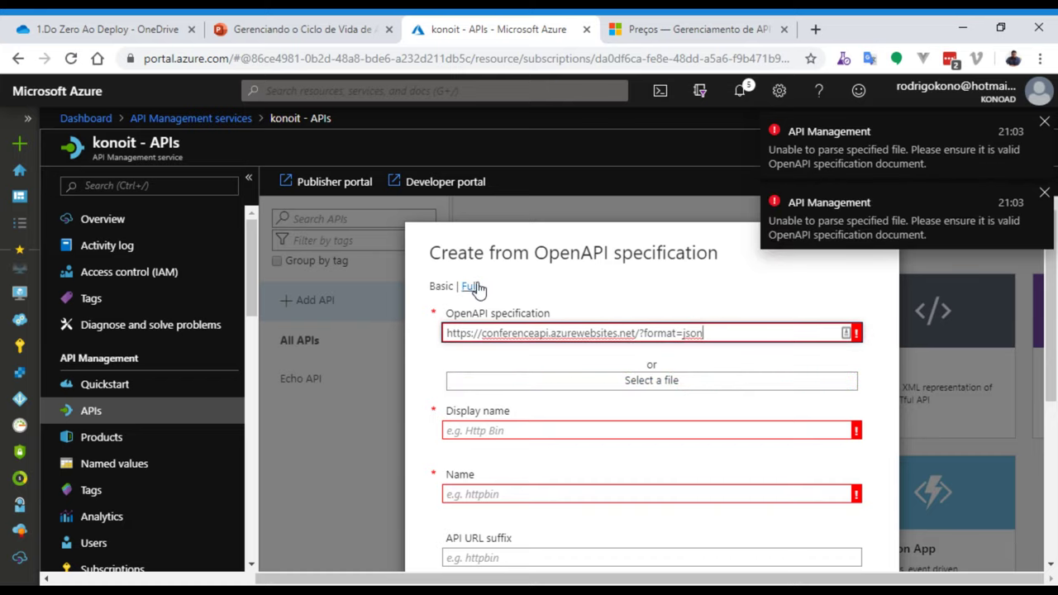
{"action": "left_click", "coordinate": [470, 286]}
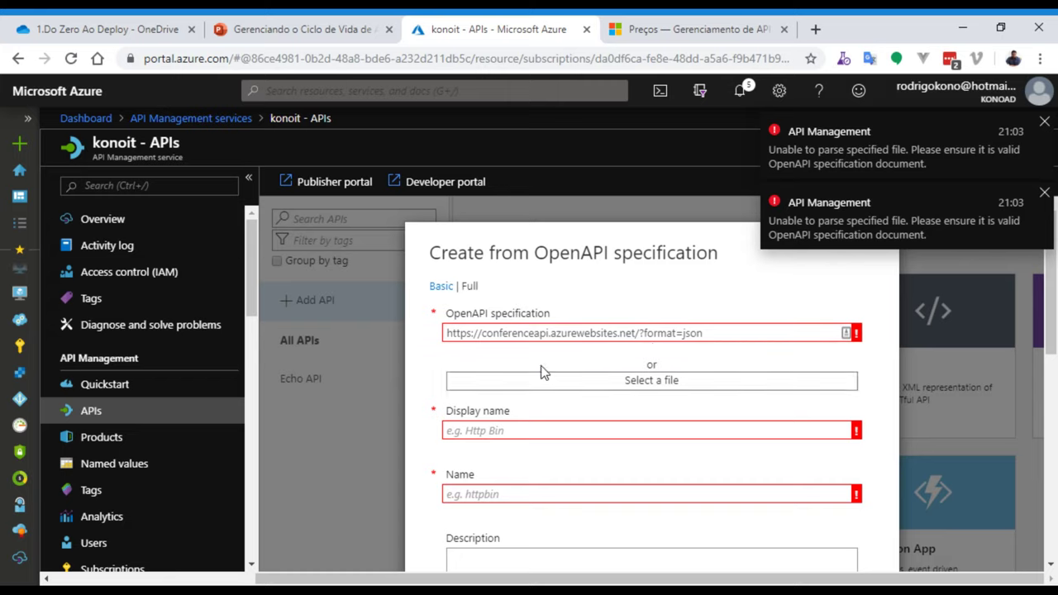
{"action": "left_click", "coordinate": [466, 218]}
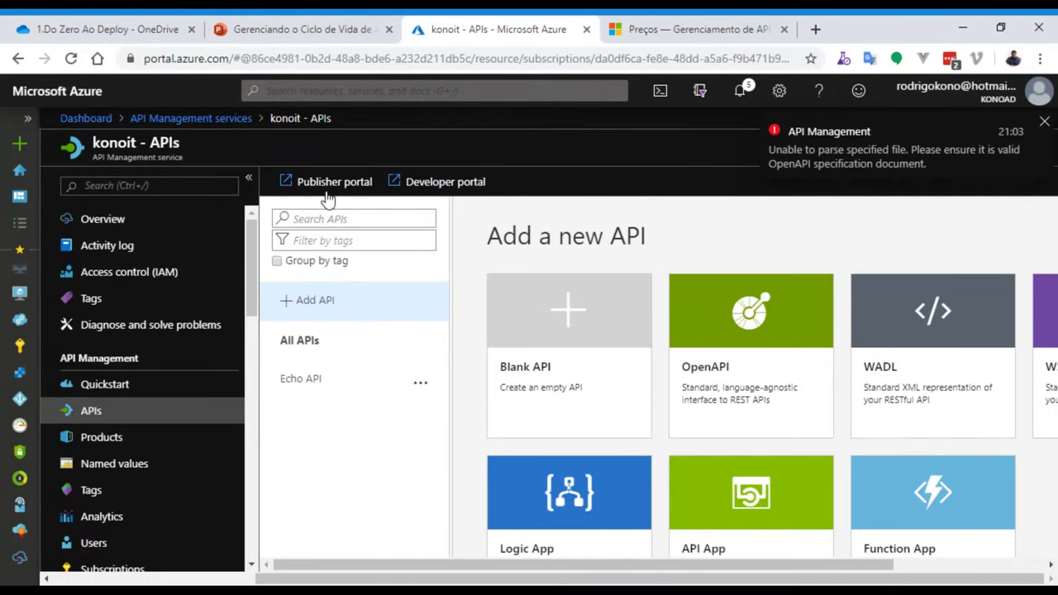
Return to the demo-conexa service and expand the Demo Conference API version set in its API list
{"action": "left_click", "coordinate": [221, 120]}
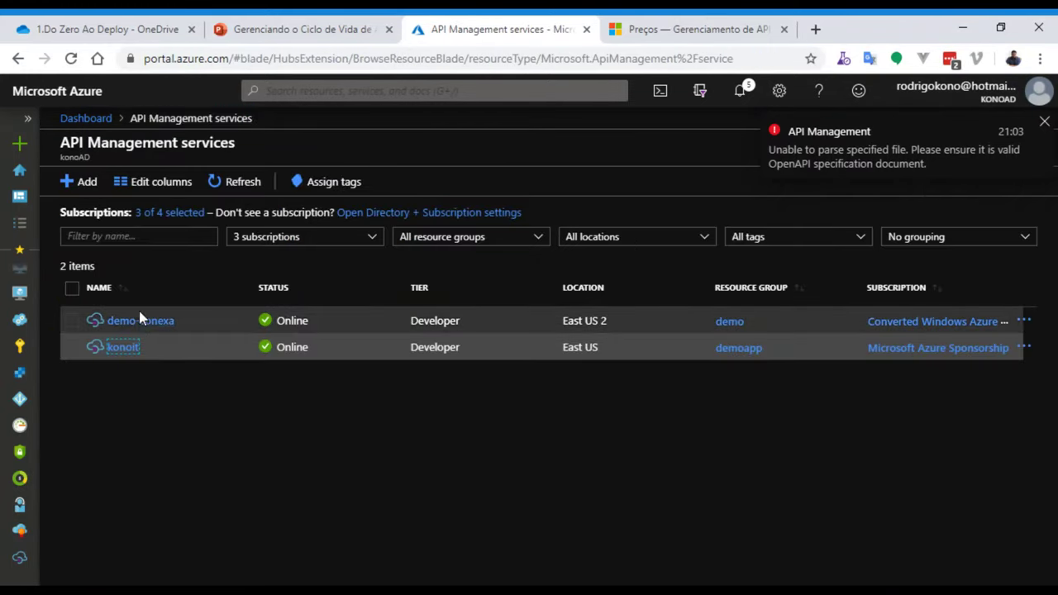
{"action": "left_click", "coordinate": [139, 321]}
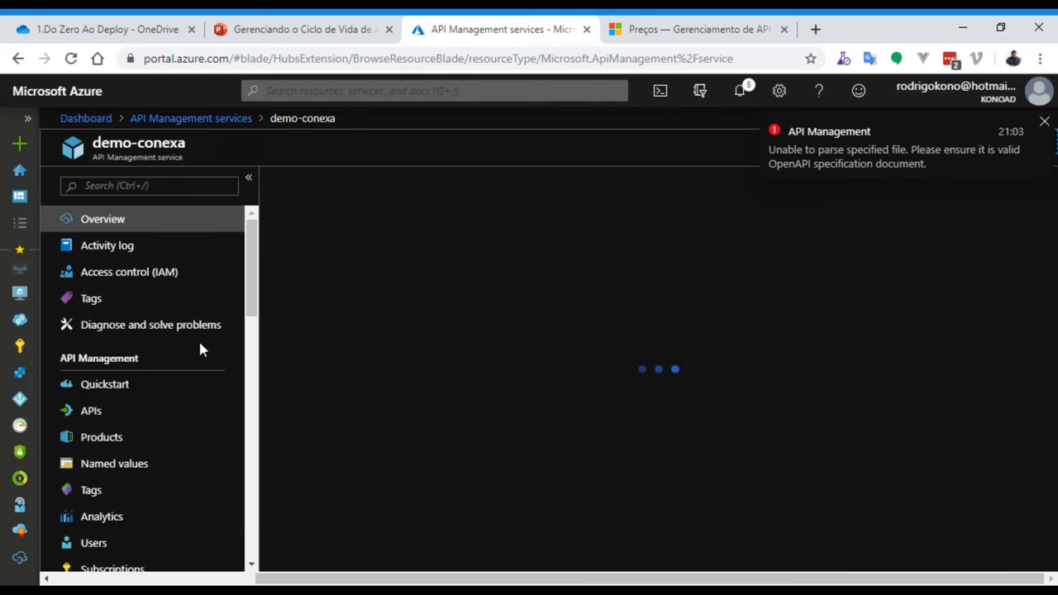
{"action": "left_click", "coordinate": [112, 411]}
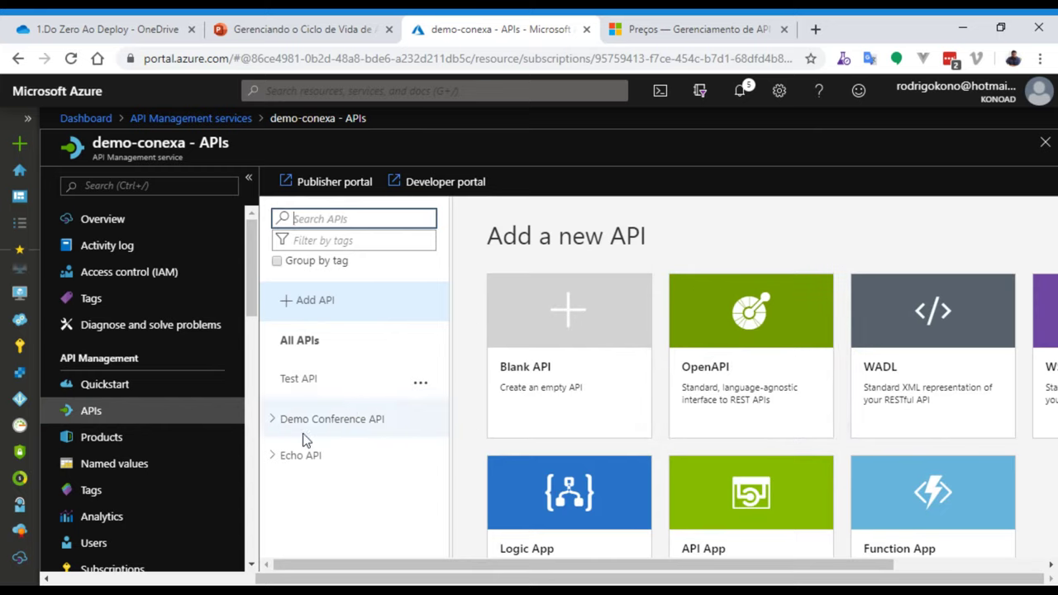
{"action": "left_click", "coordinate": [280, 420]}
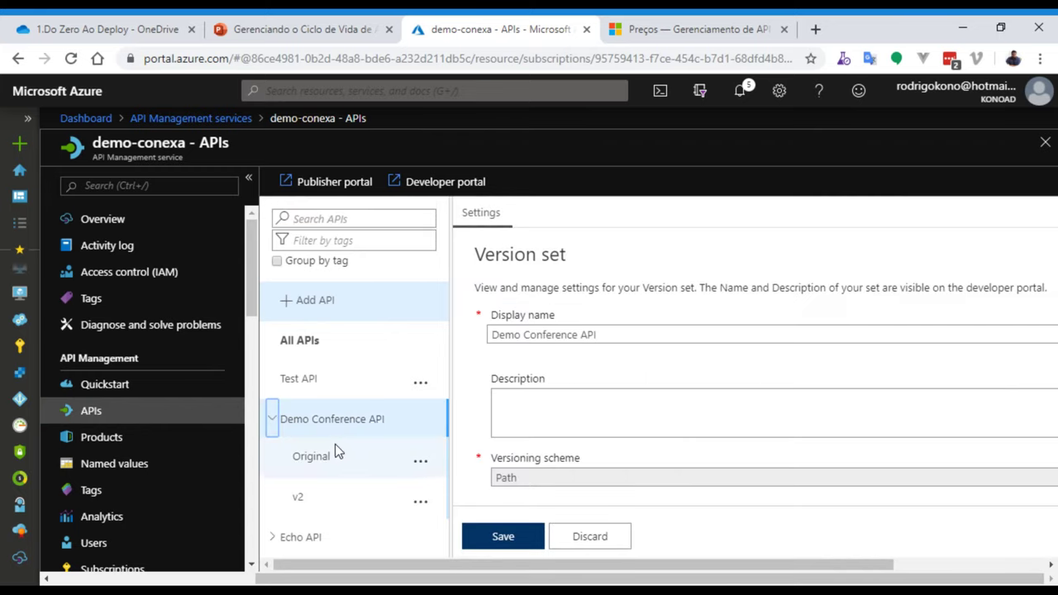
{"action": "left_click", "coordinate": [320, 458]}
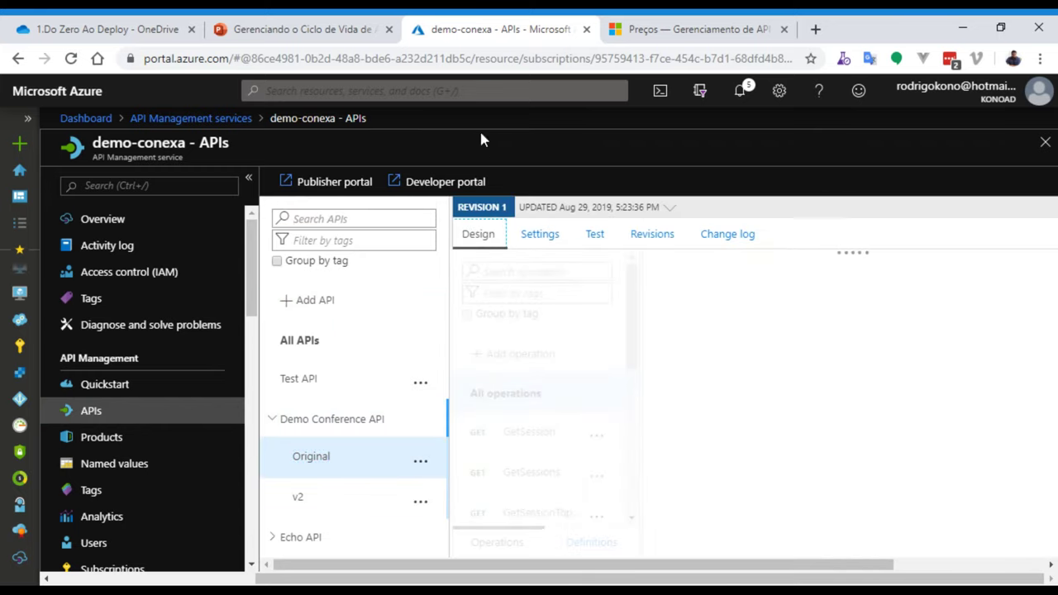
{"action": "left_click", "coordinate": [807, 36]}
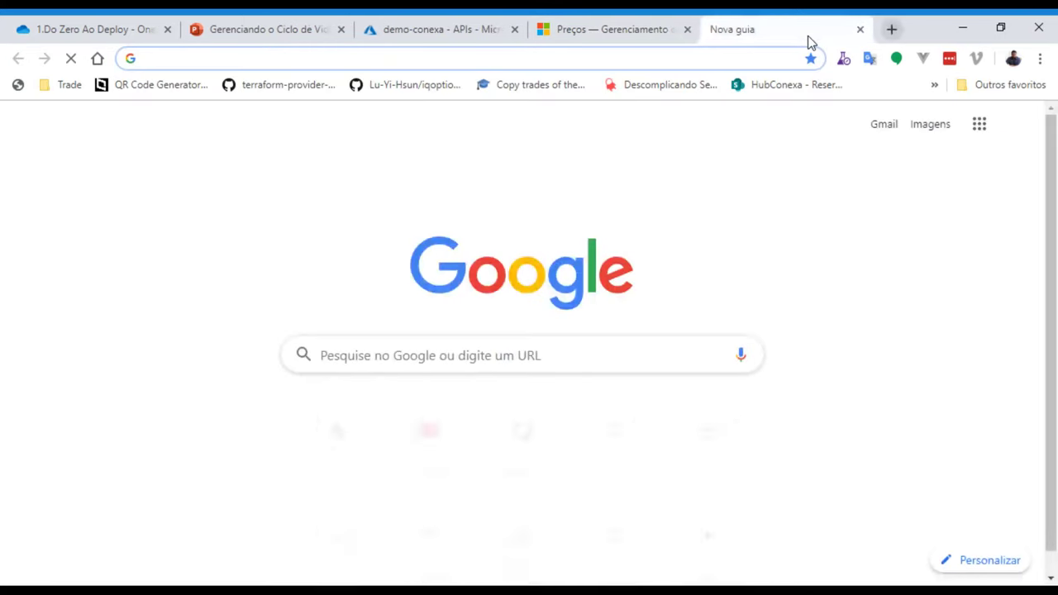
{"action": "type", "text": "https://conferenceapi.azurewebsites.net/?format=json"}
{"action": "key", "text": "Return"}
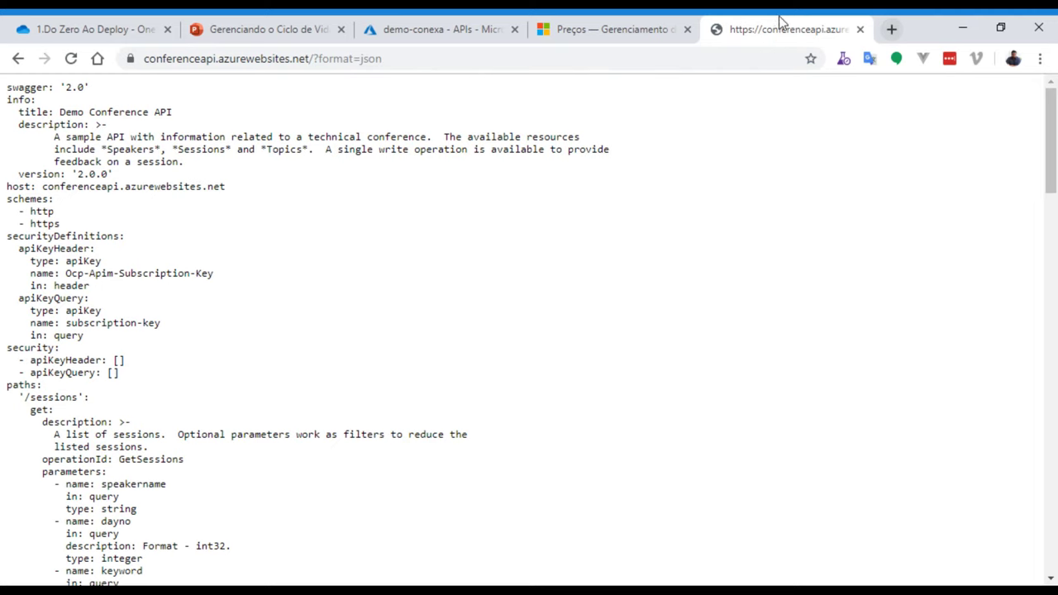
{"action": "scroll", "coordinate": [235, 186], "scroll_direction": "down", "scroll_amount": 5}
{"action": "scroll", "coordinate": [239, 197], "scroll_direction": "down", "scroll_amount": 10}
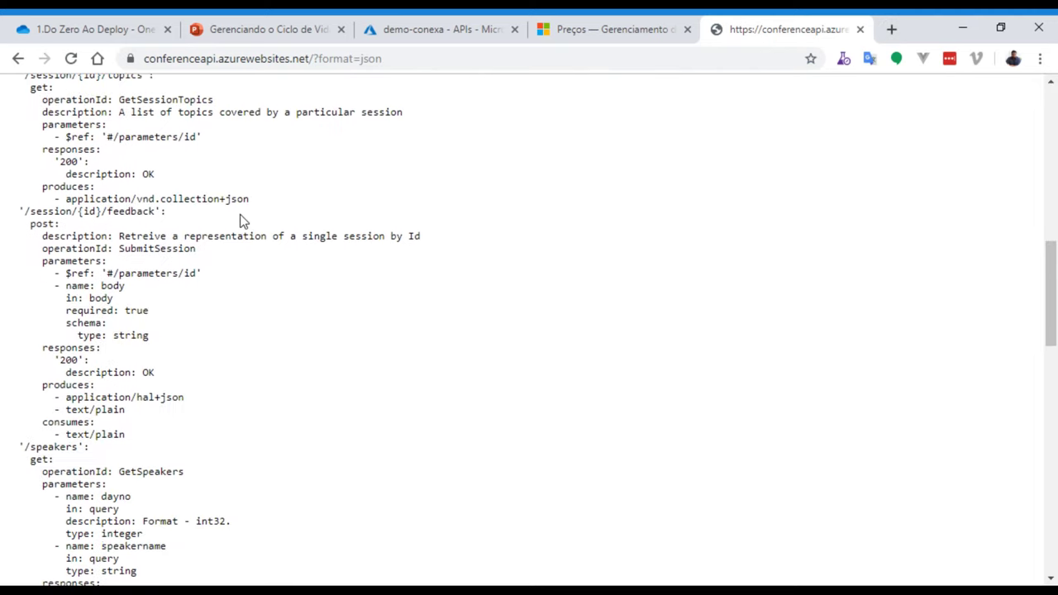
{"action": "key", "text": "ctrl+w"}
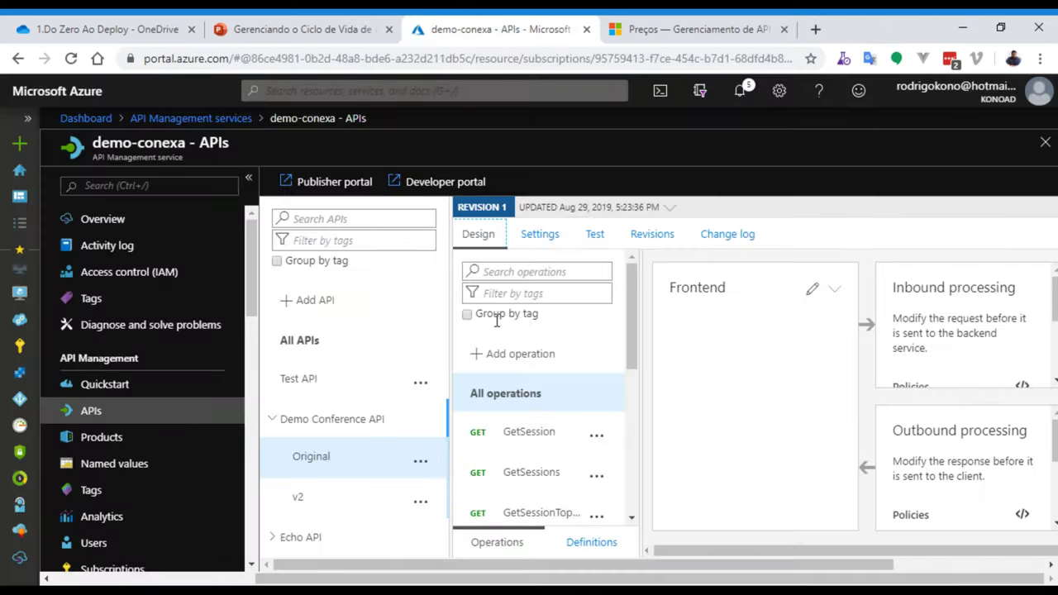
Review the list of operations in the Original version of the Demo Conference API
{"action": "scroll", "coordinate": [564, 431], "scroll_direction": "down", "scroll_amount": 3}
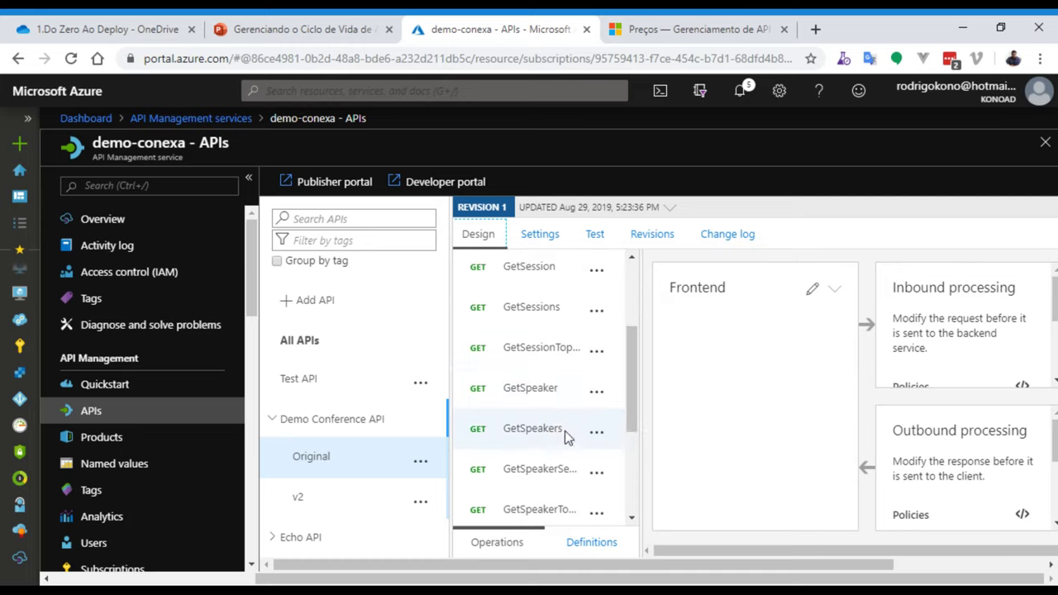
{"action": "scroll", "coordinate": [565, 430], "scroll_direction": "up", "scroll_amount": 4}
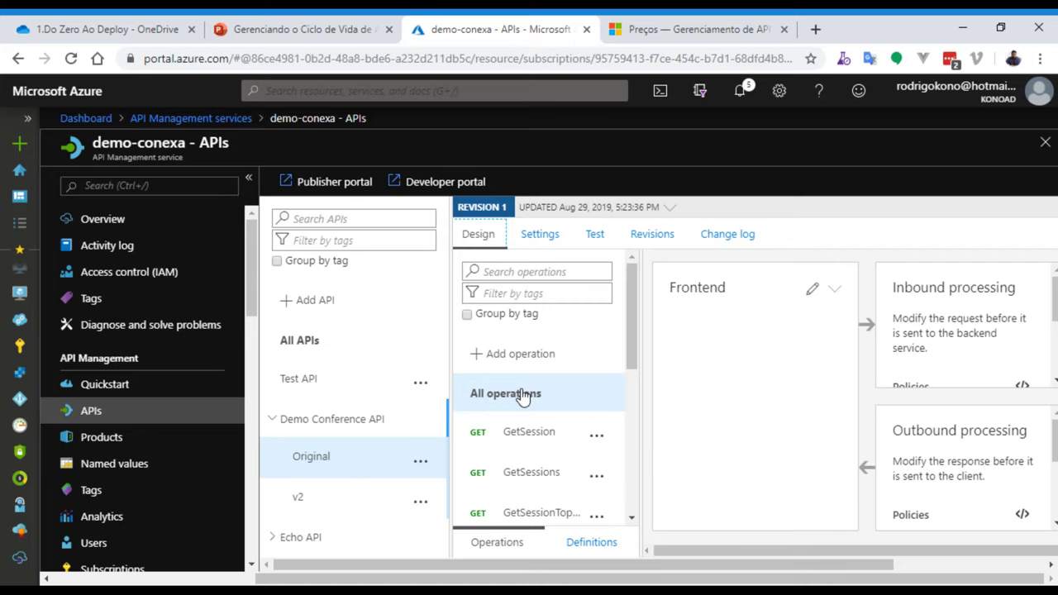
{"action": "scroll", "coordinate": [522, 397], "scroll_direction": "down", "scroll_amount": 2}
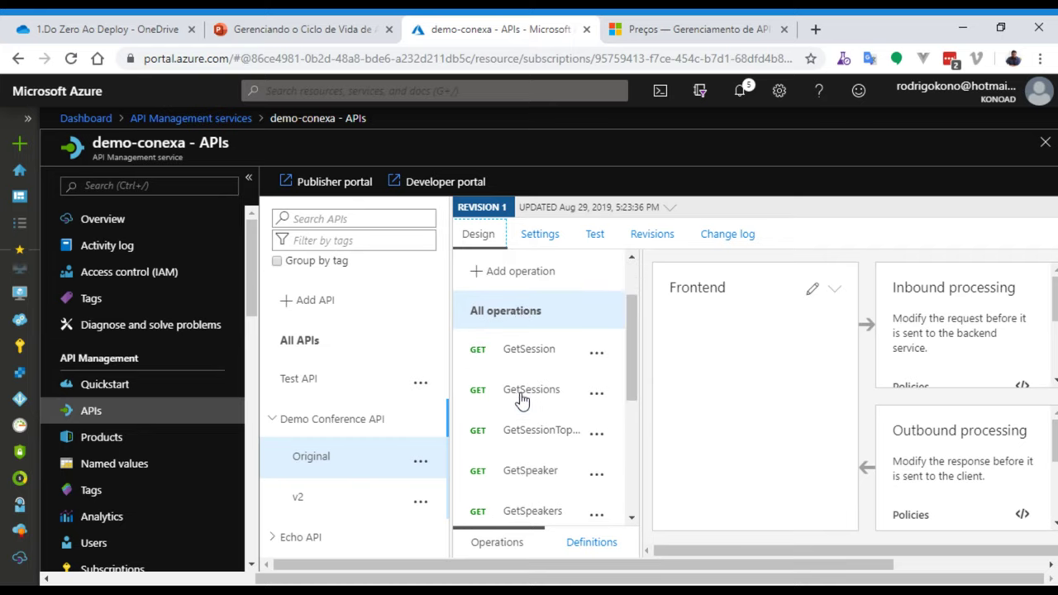
{"action": "scroll", "coordinate": [529, 390], "scroll_direction": "down", "scroll_amount": 7}
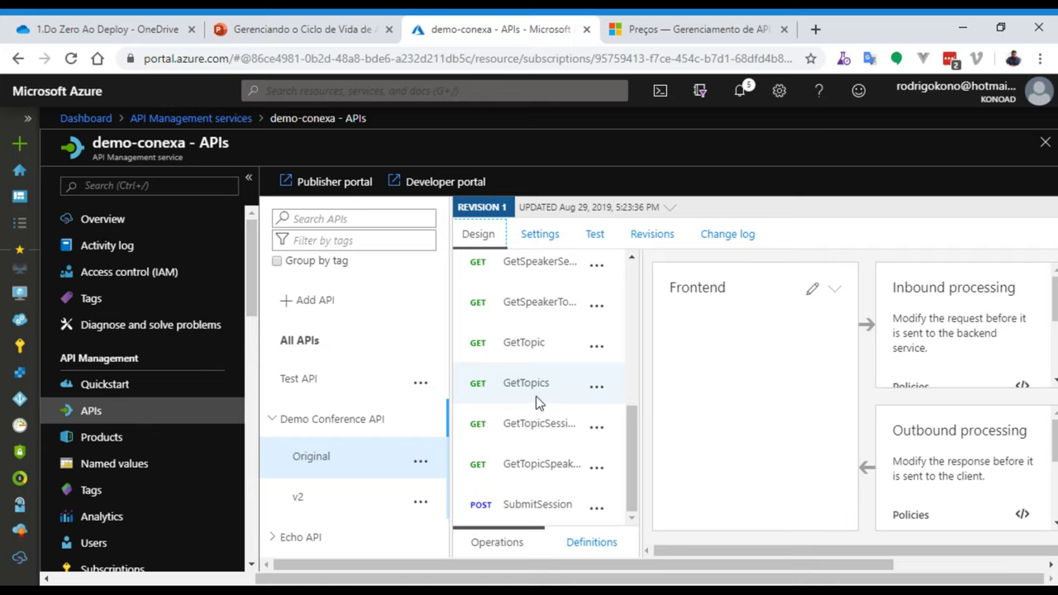
{"action": "scroll", "coordinate": [535, 397], "scroll_direction": "up", "scroll_amount": 6}
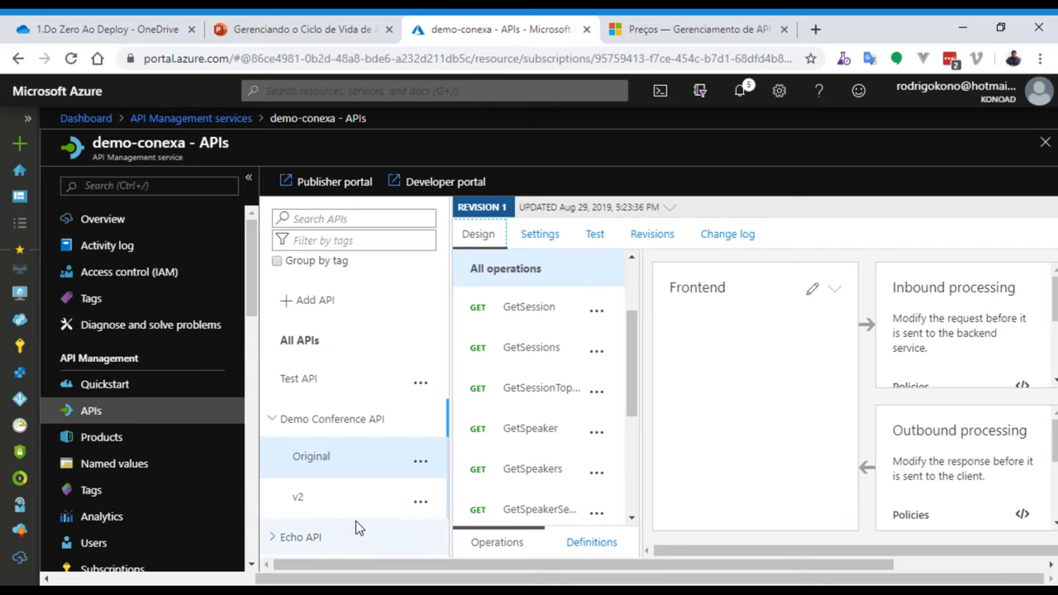
Open the Echo API's Original version and review its operations and inbound processing policies
{"action": "left_click", "coordinate": [276, 538]}
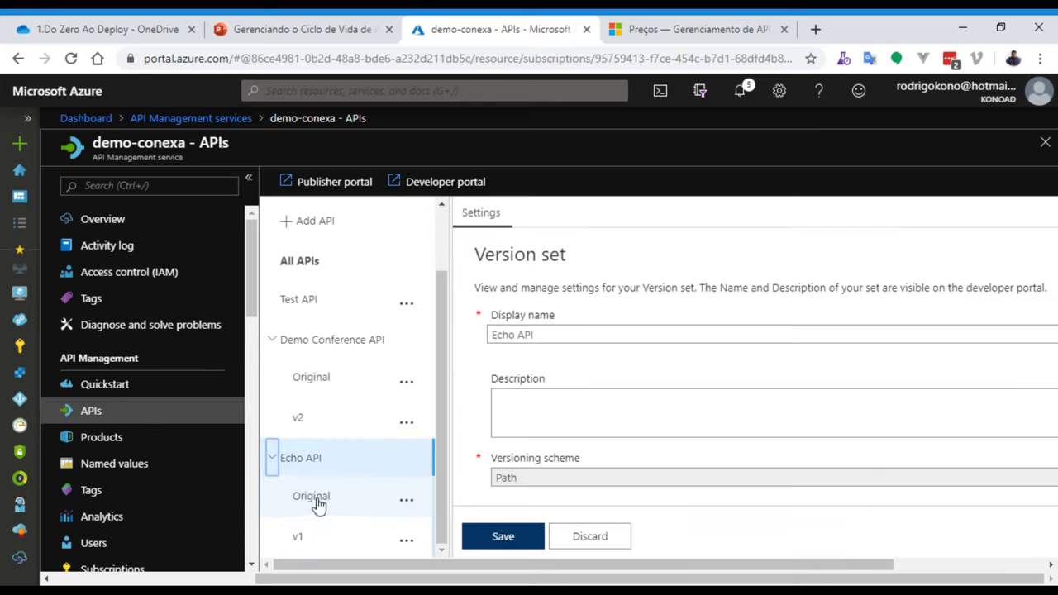
{"action": "left_click", "coordinate": [322, 500]}
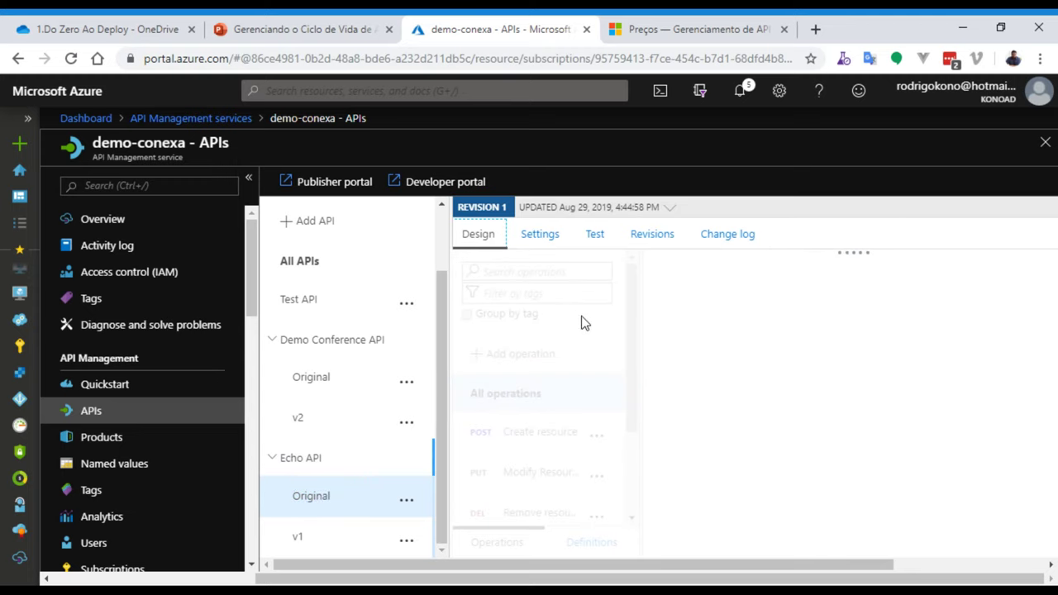
{"action": "left_click", "coordinate": [249, 178]}
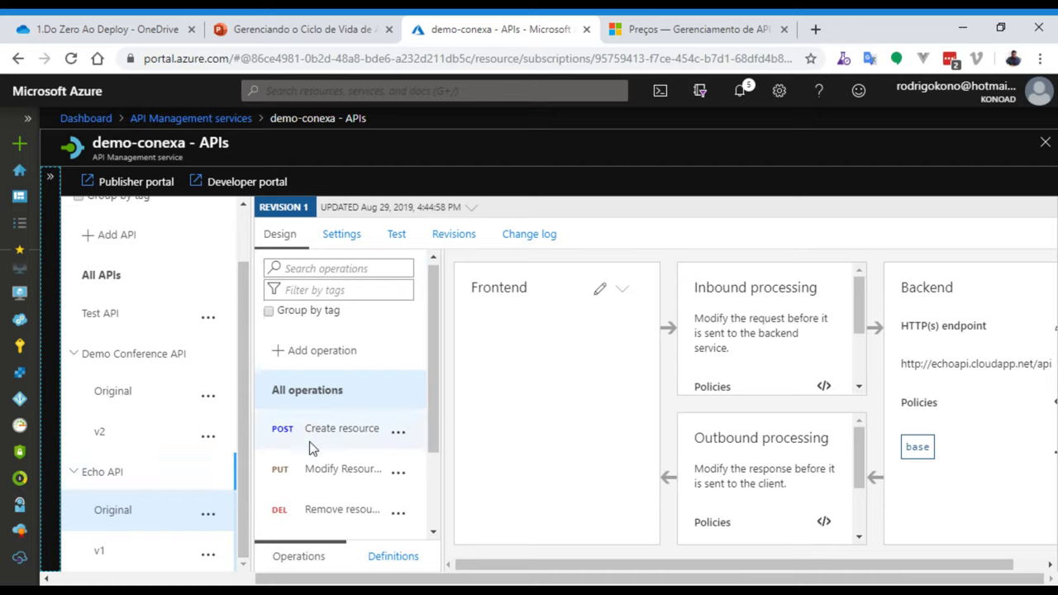
{"action": "scroll", "coordinate": [320, 448], "scroll_direction": "down", "scroll_amount": 2}
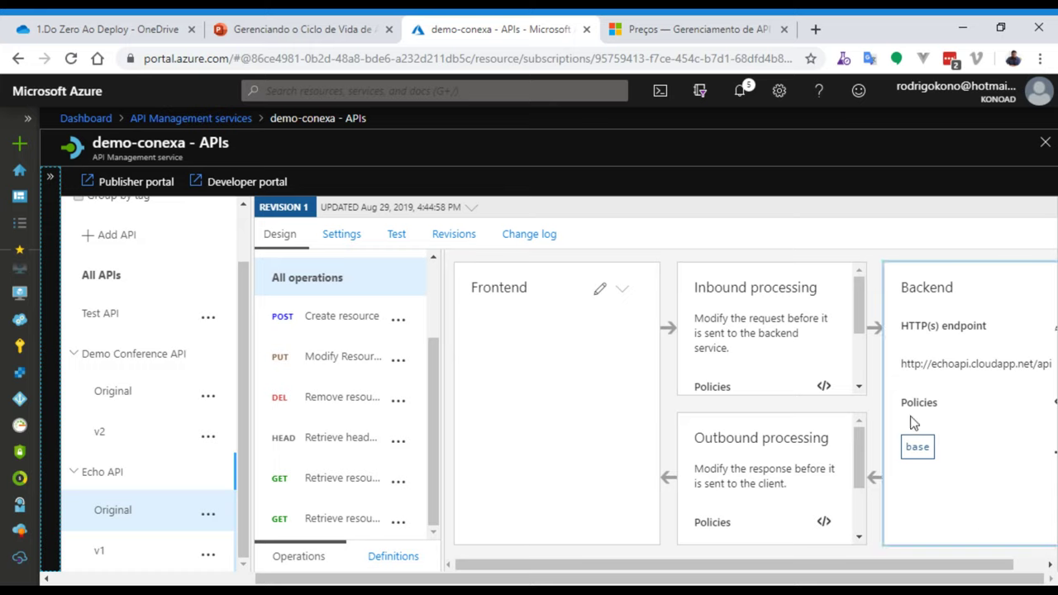
{"action": "left_click", "coordinate": [785, 322]}
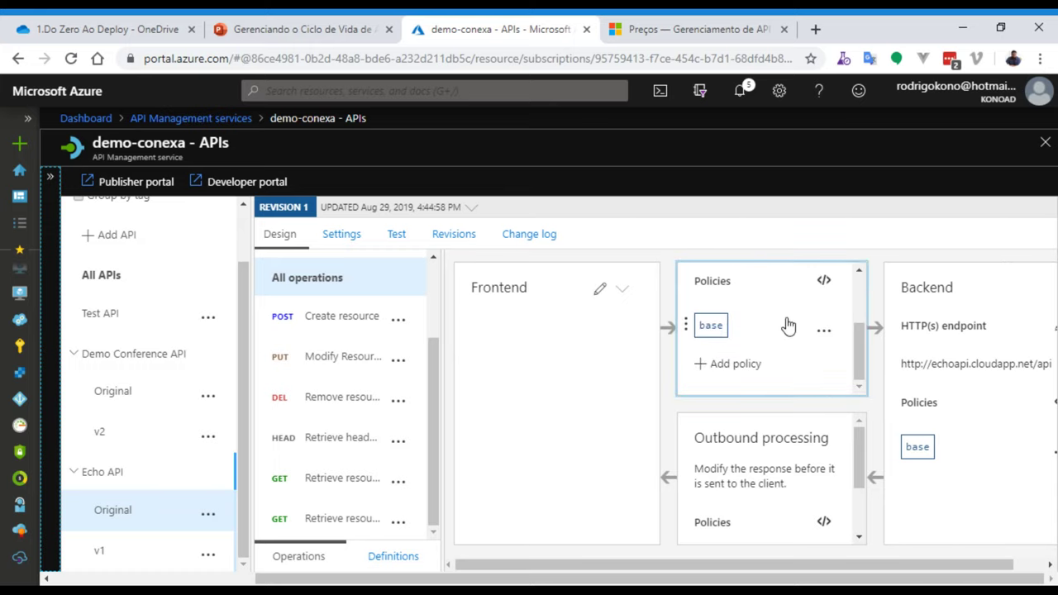
{"action": "scroll", "coordinate": [810, 355], "scroll_direction": "up", "scroll_amount": 2}
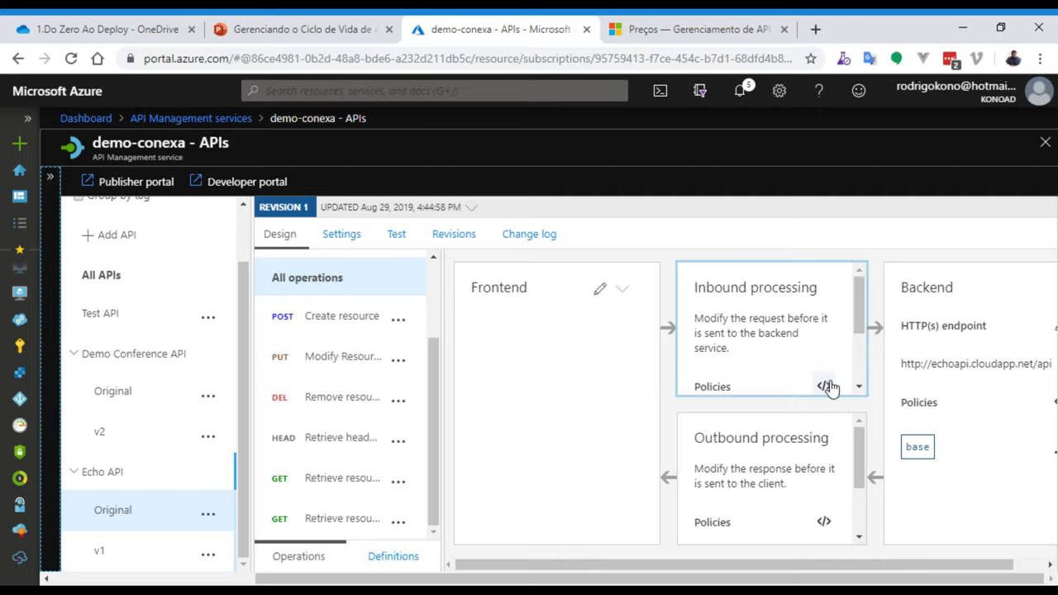
{"action": "left_click", "coordinate": [615, 456]}
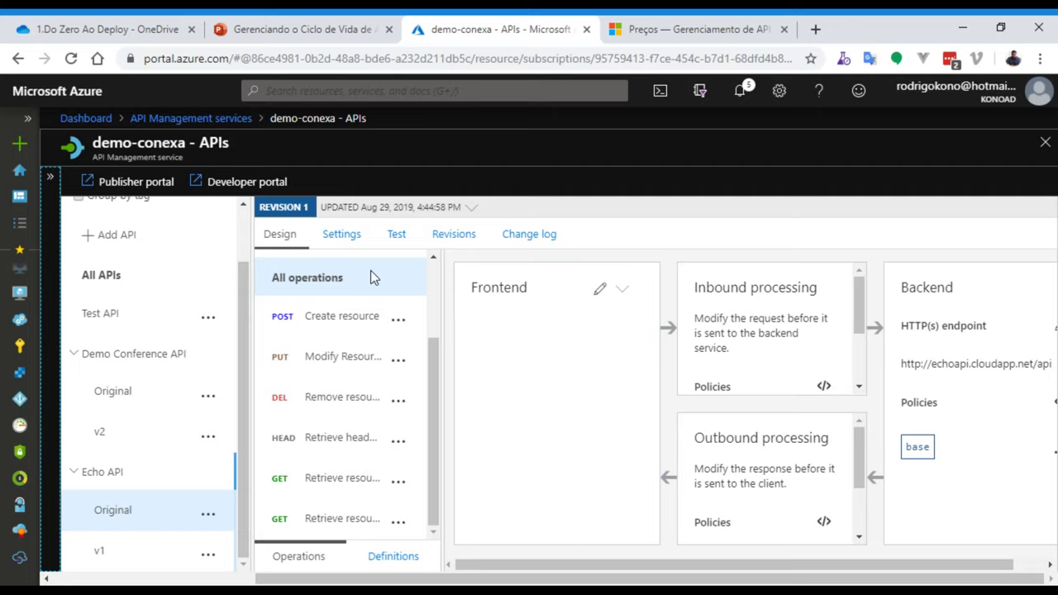
Send a test GET request for the Echo API's Retrieve resource operation with param1 set to sample
{"action": "left_click", "coordinate": [342, 234]}
{"action": "left_click", "coordinate": [390, 235]}
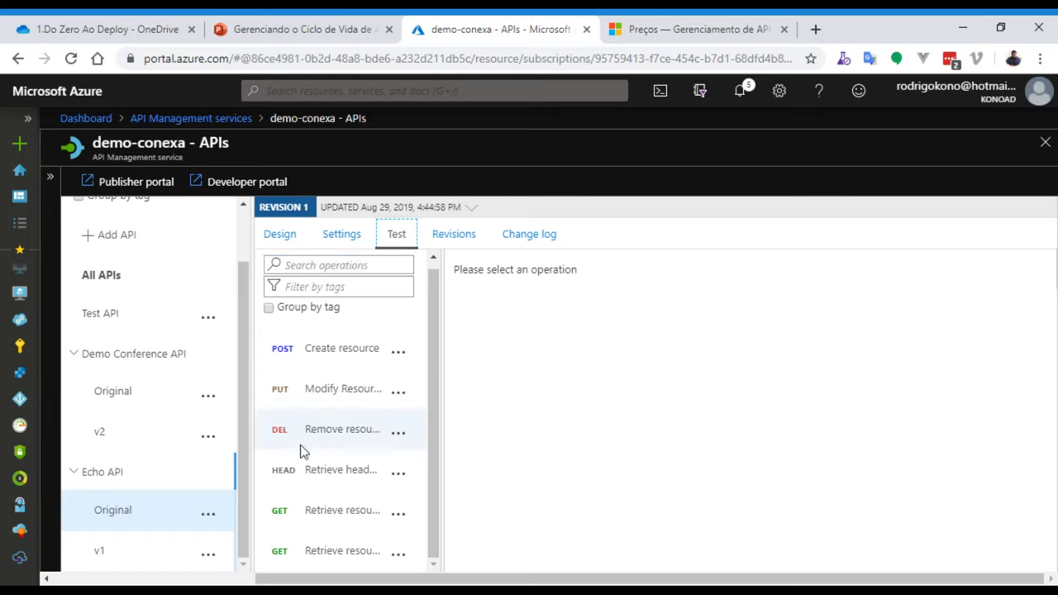
{"action": "left_click", "coordinate": [322, 513]}
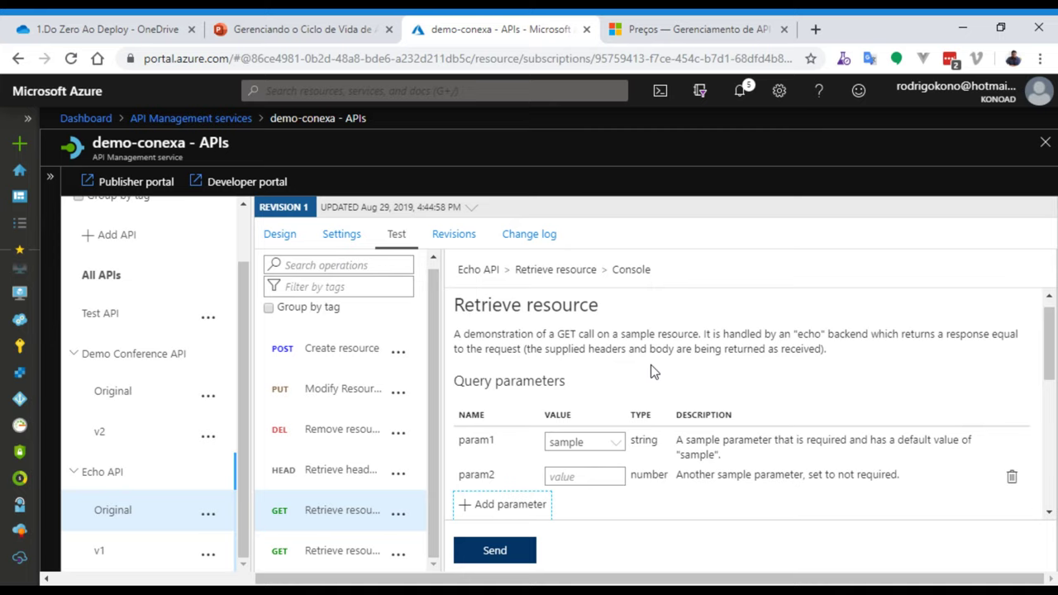
{"action": "scroll", "coordinate": [652, 367], "scroll_direction": "down", "scroll_amount": 5}
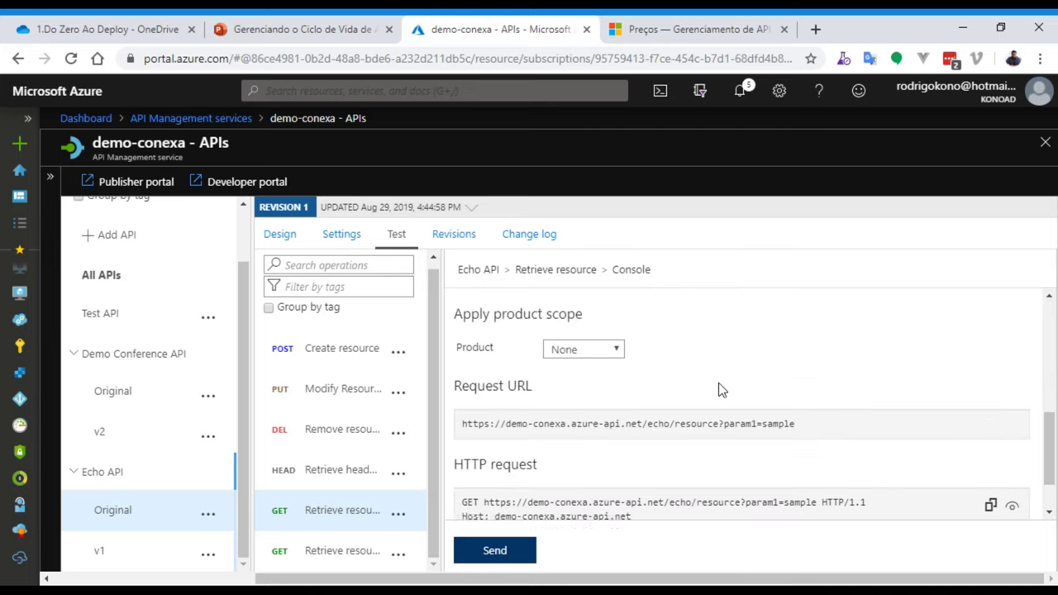
{"action": "scroll", "coordinate": [719, 390], "scroll_direction": "down", "scroll_amount": 1}
{"action": "left_click", "coordinate": [526, 552]}
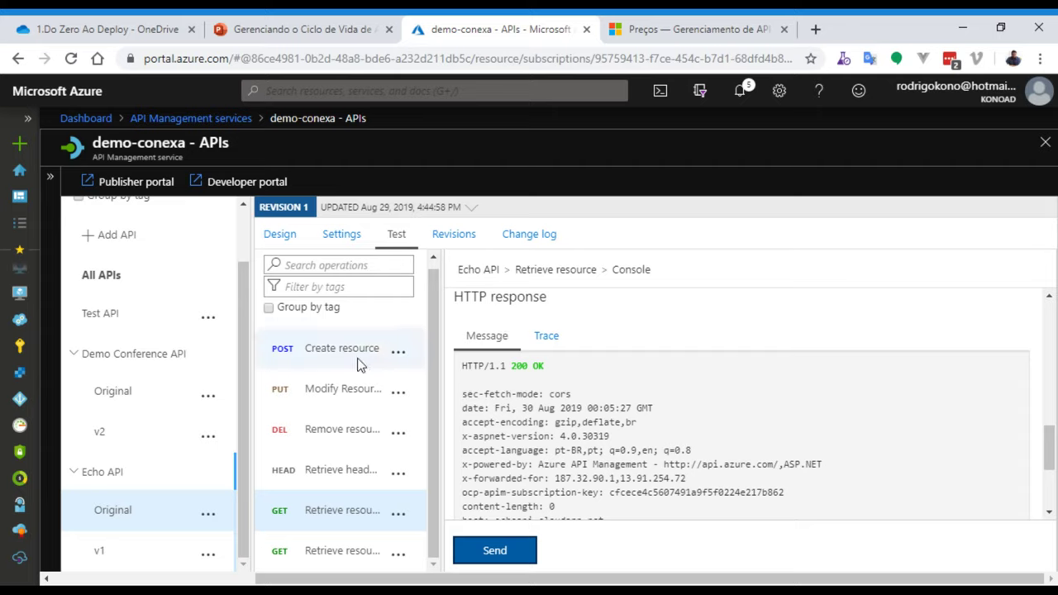
Collapse the Echo API and view the design of the Test API, including its inbound processing policies
{"action": "left_click", "coordinate": [73, 469]}
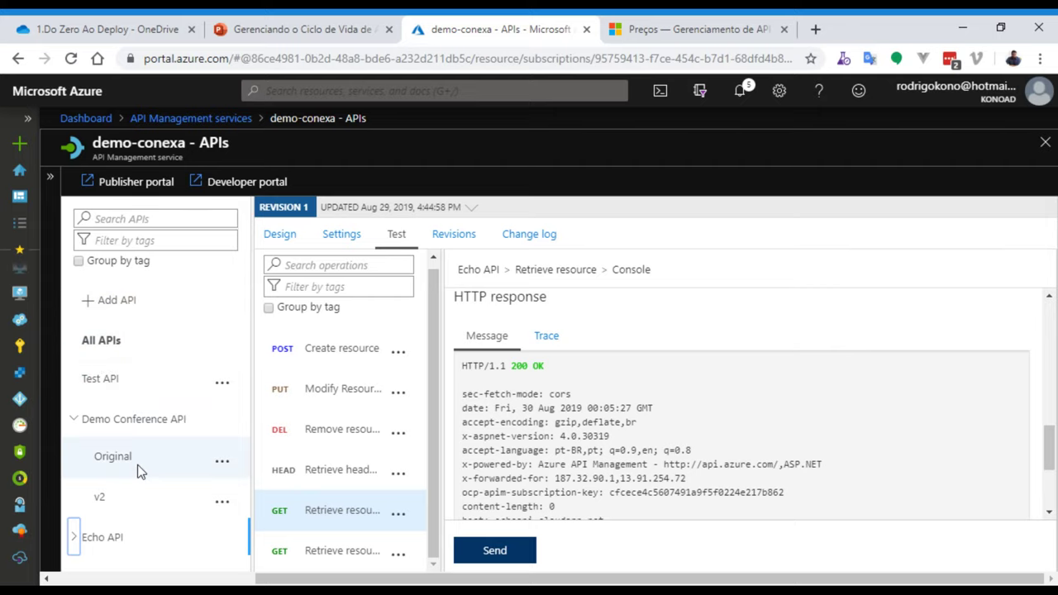
{"action": "left_click", "coordinate": [101, 377]}
{"action": "left_click", "coordinate": [119, 302]}
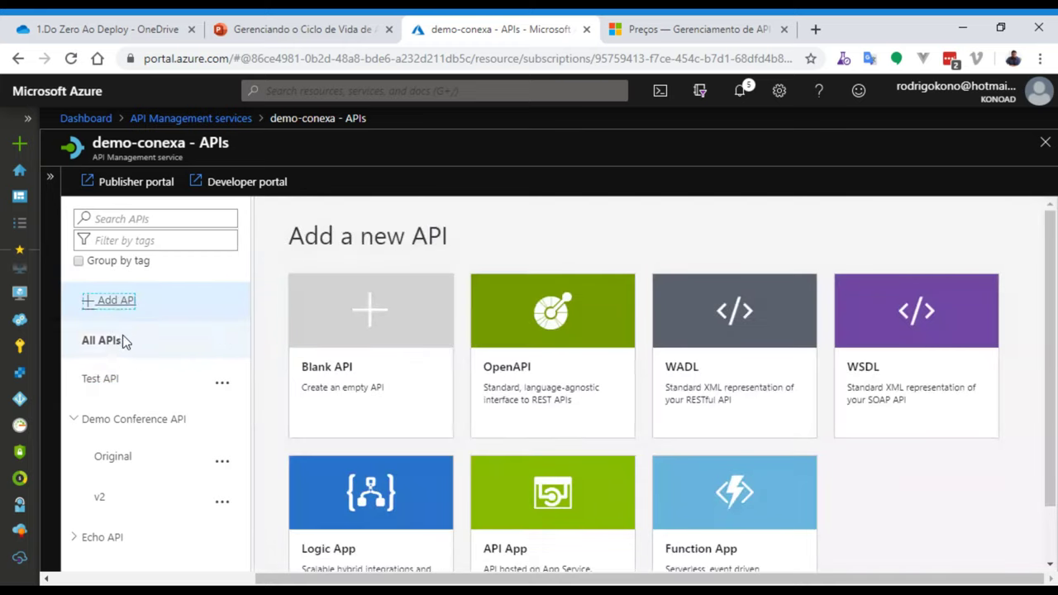
{"action": "left_click", "coordinate": [118, 377]}
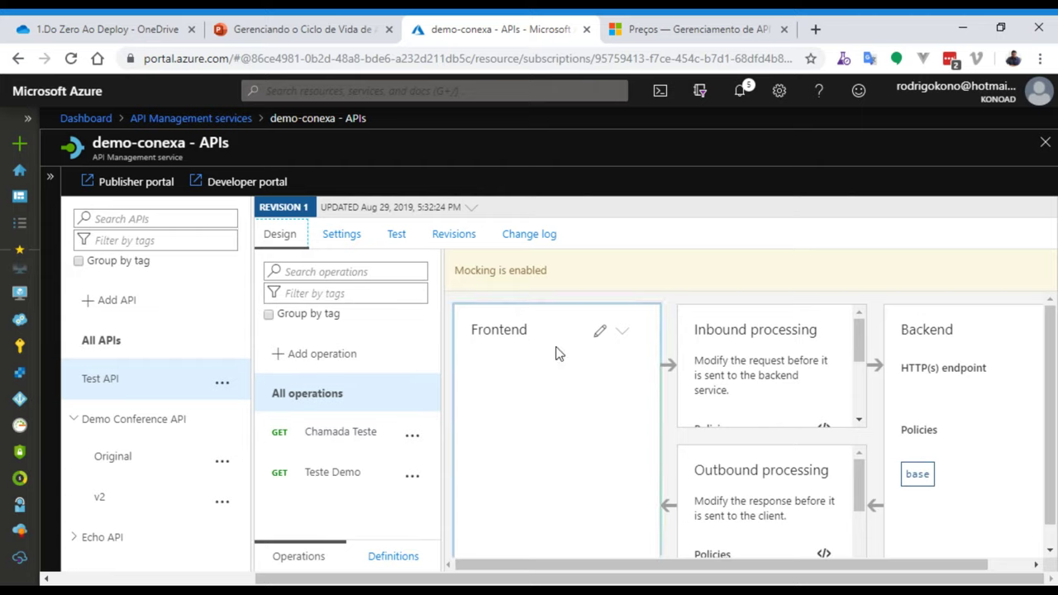
{"action": "mouse_move", "coordinate": [770, 361]}
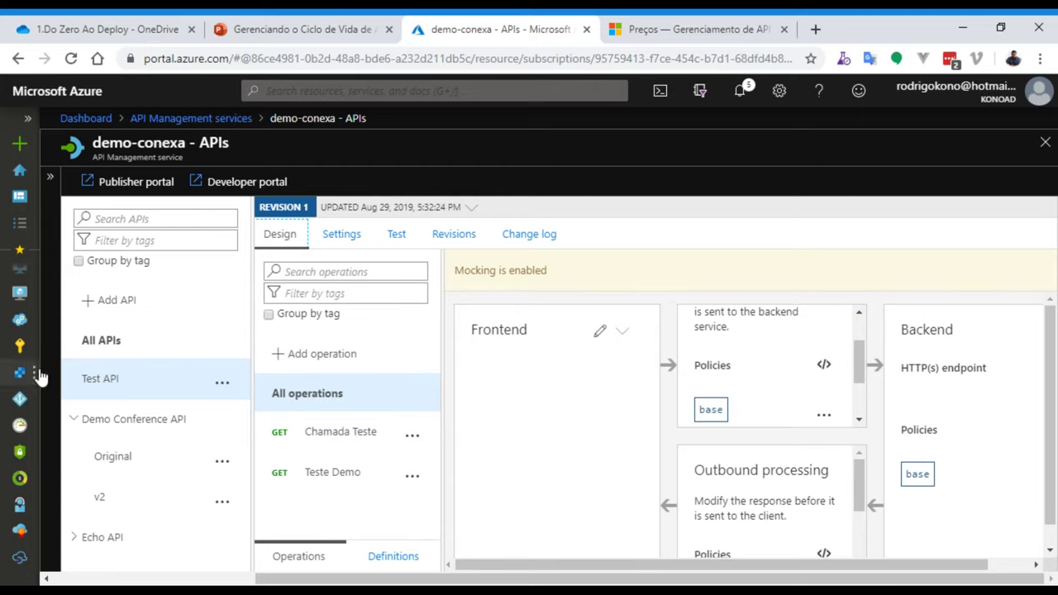
Start a new blank API with the full set of options and give it the display name demo-conexa
{"action": "left_click", "coordinate": [111, 300]}
{"action": "left_click", "coordinate": [362, 340]}
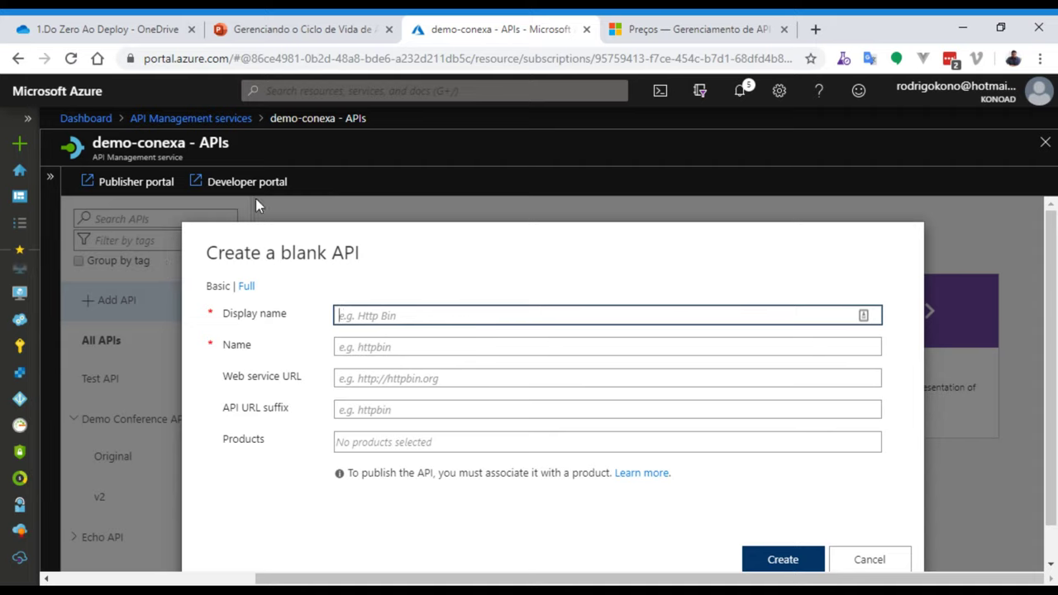
{"action": "left_click", "coordinate": [248, 286]}
{"action": "left_click", "coordinate": [398, 319]}
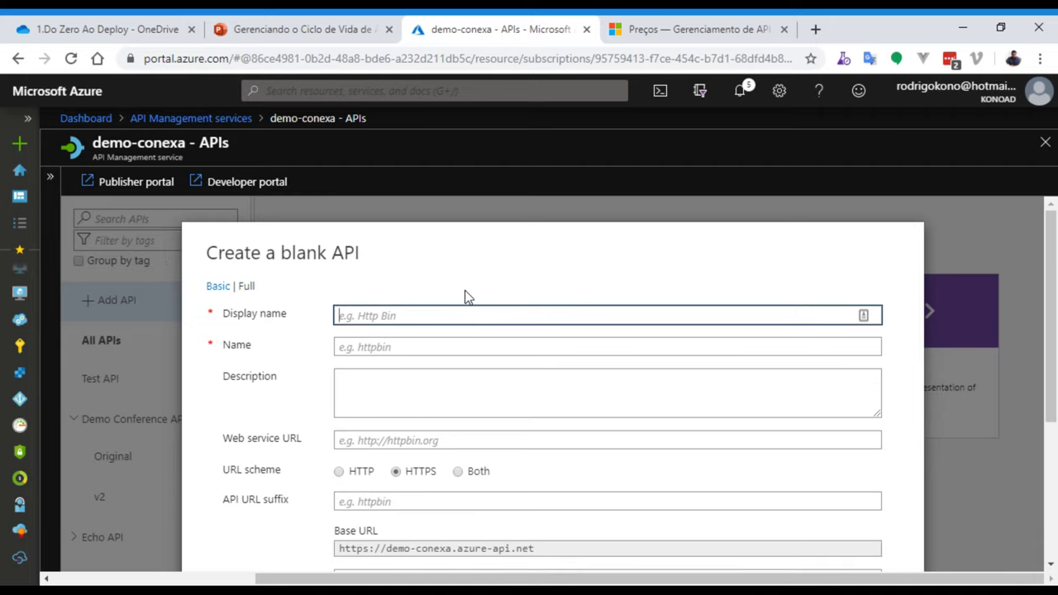
{"action": "type", "text": "demo-"}
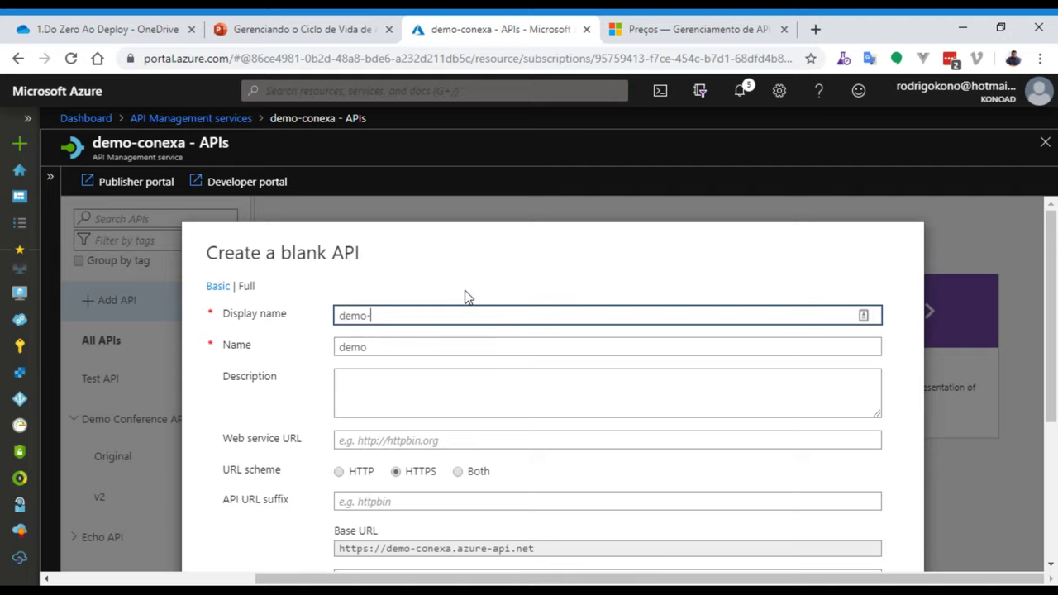
{"action": "type", "text": "conexa"}
{"action": "key", "text": "Tab"}
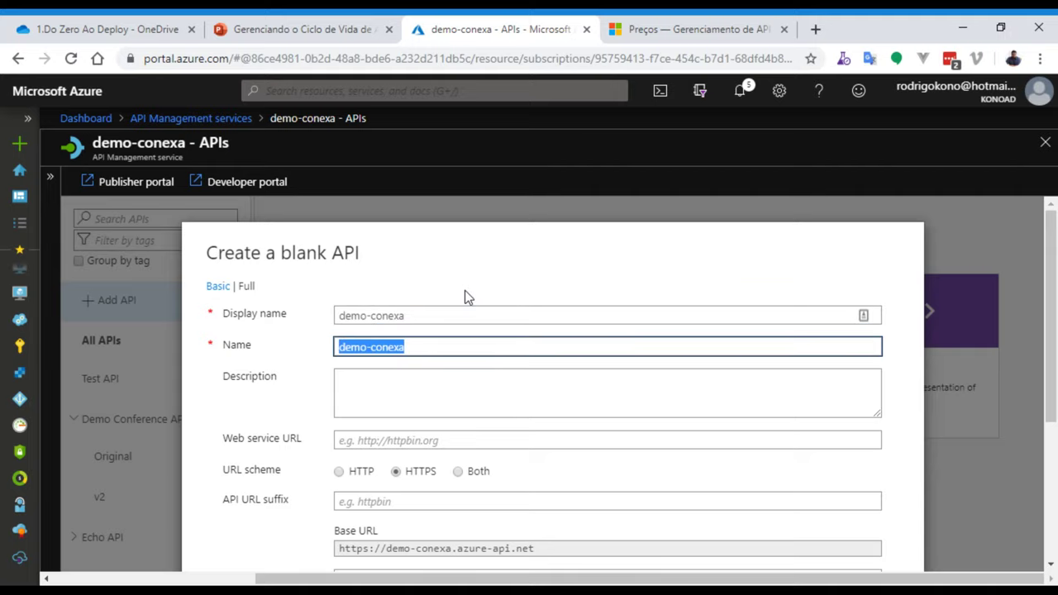
{"action": "key", "text": "Tab"}
Set the new API's URL scheme to Both
{"action": "scroll", "coordinate": [453, 358], "scroll_direction": "down", "scroll_amount": 2}
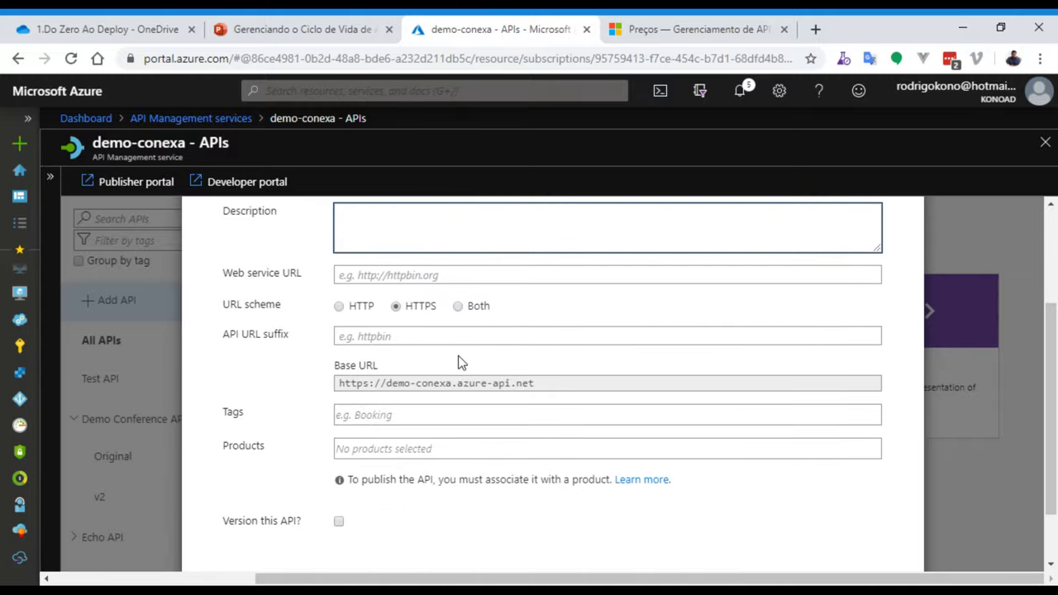
{"action": "scroll", "coordinate": [458, 355], "scroll_direction": "up", "scroll_amount": 1}
{"action": "scroll", "coordinate": [510, 395], "scroll_direction": "up", "scroll_amount": 1}
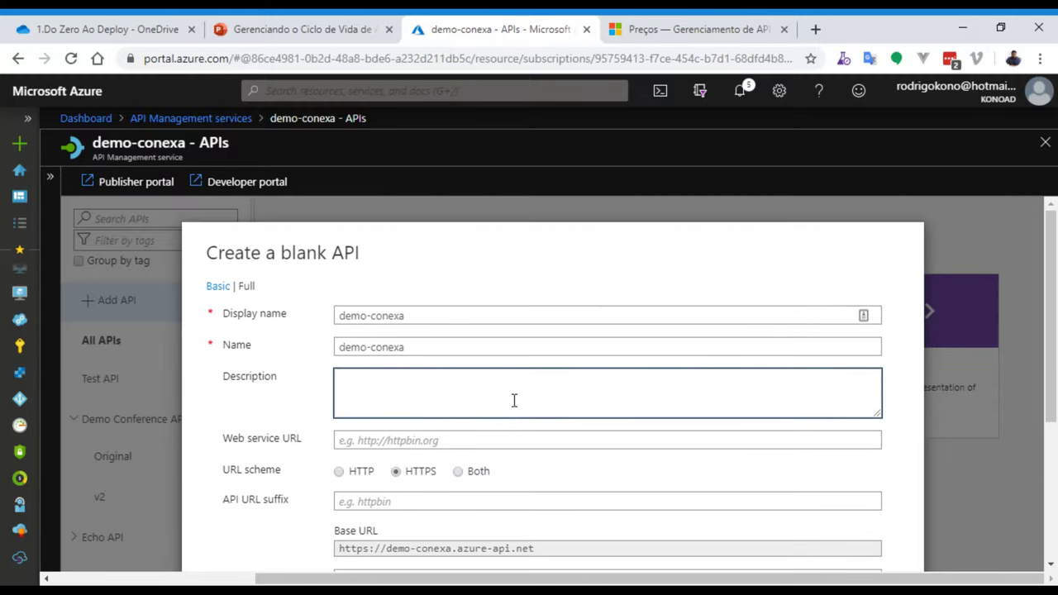
{"action": "left_click", "coordinate": [440, 442]}
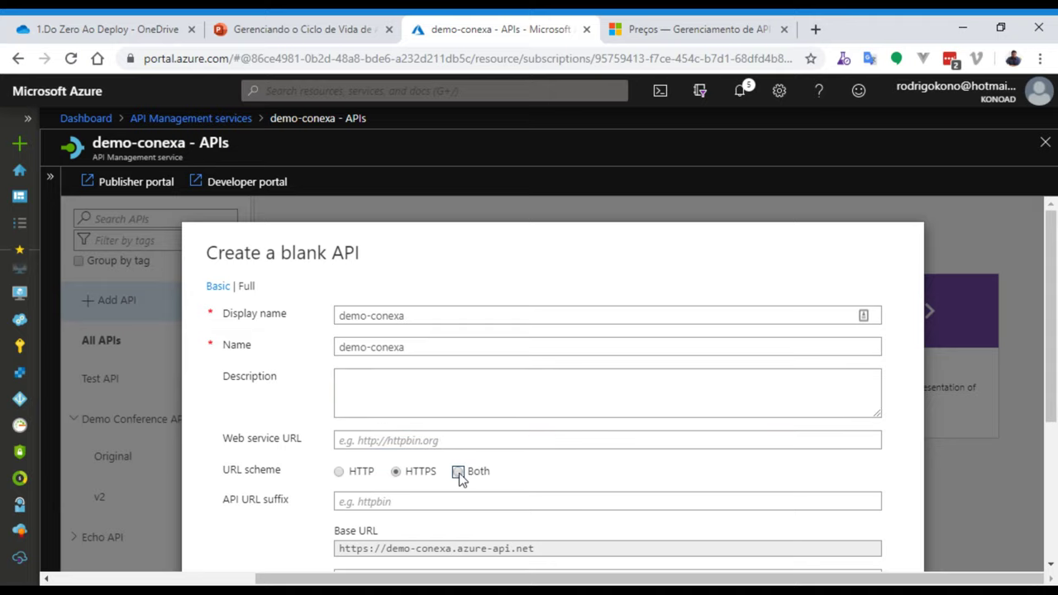
{"action": "left_click", "coordinate": [458, 472]}
Associate the new API with the kono-app and Unlimited products and submit it for creation
{"action": "scroll", "coordinate": [521, 465], "scroll_direction": "down", "scroll_amount": 2}
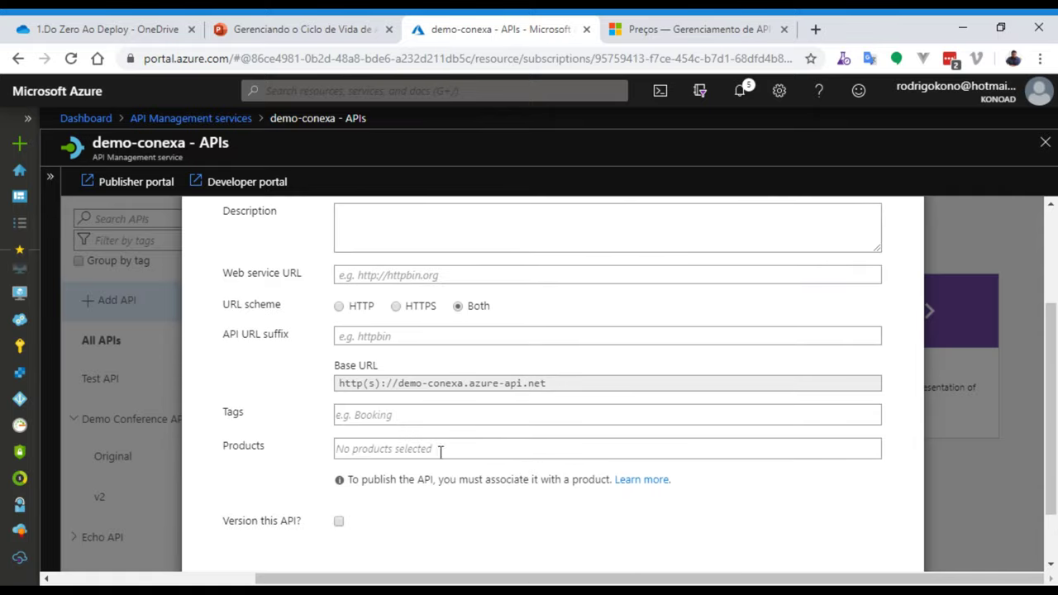
{"action": "scroll", "coordinate": [432, 472], "scroll_direction": "down", "scroll_amount": 1}
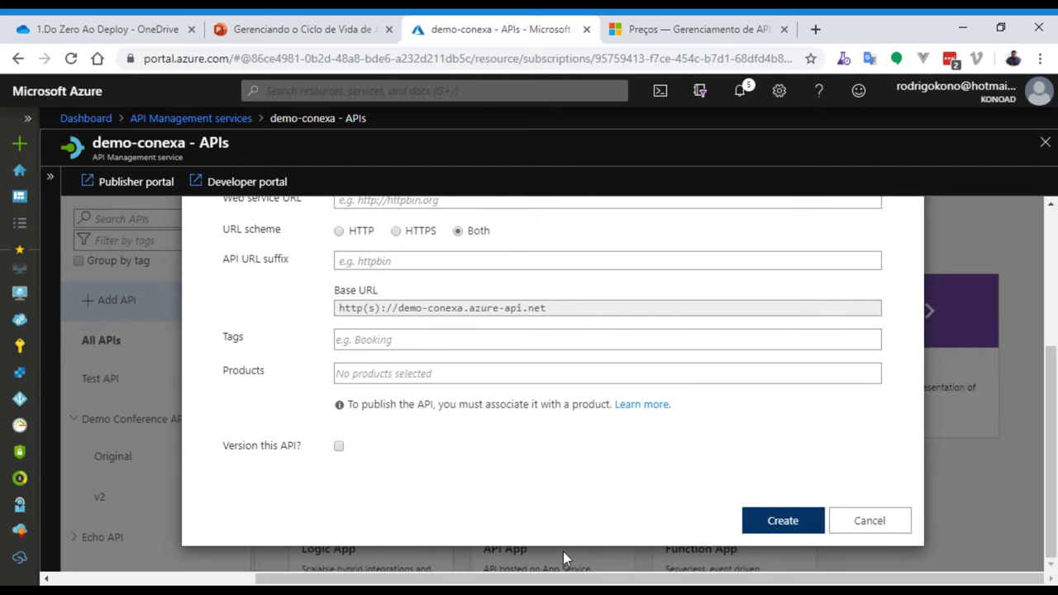
{"action": "scroll", "coordinate": [501, 453], "scroll_direction": "up", "scroll_amount": 1}
{"action": "left_click", "coordinate": [450, 460]}
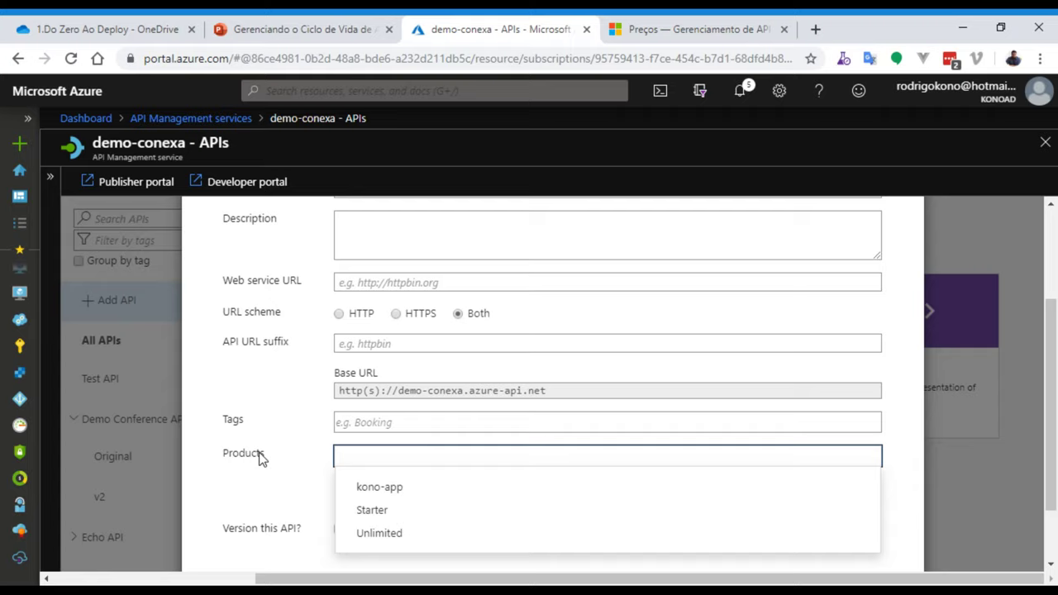
{"action": "left_click", "coordinate": [396, 494]}
{"action": "left_click", "coordinate": [397, 496]}
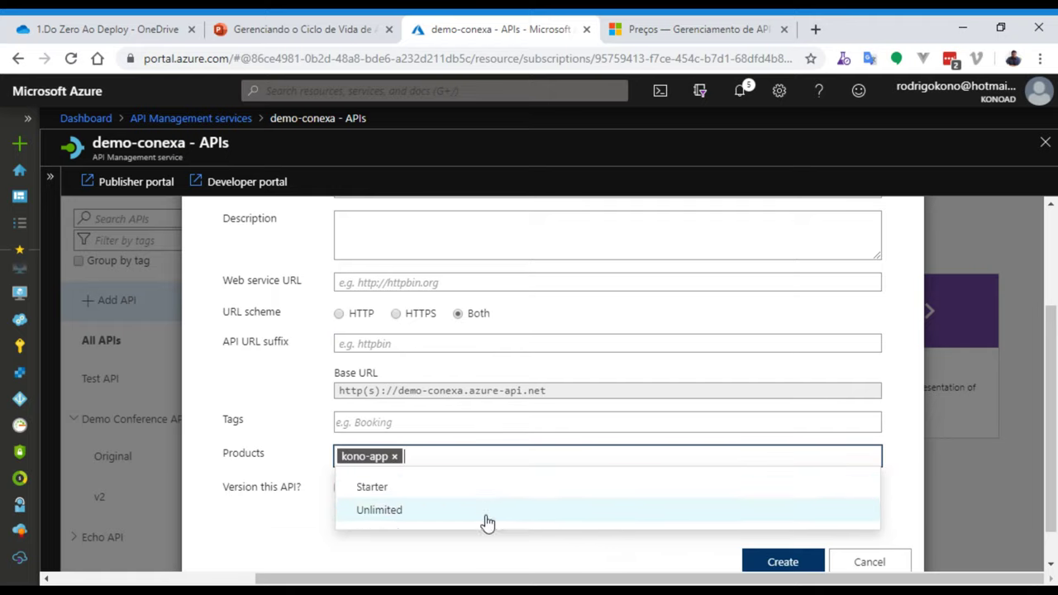
{"action": "left_click", "coordinate": [408, 515]}
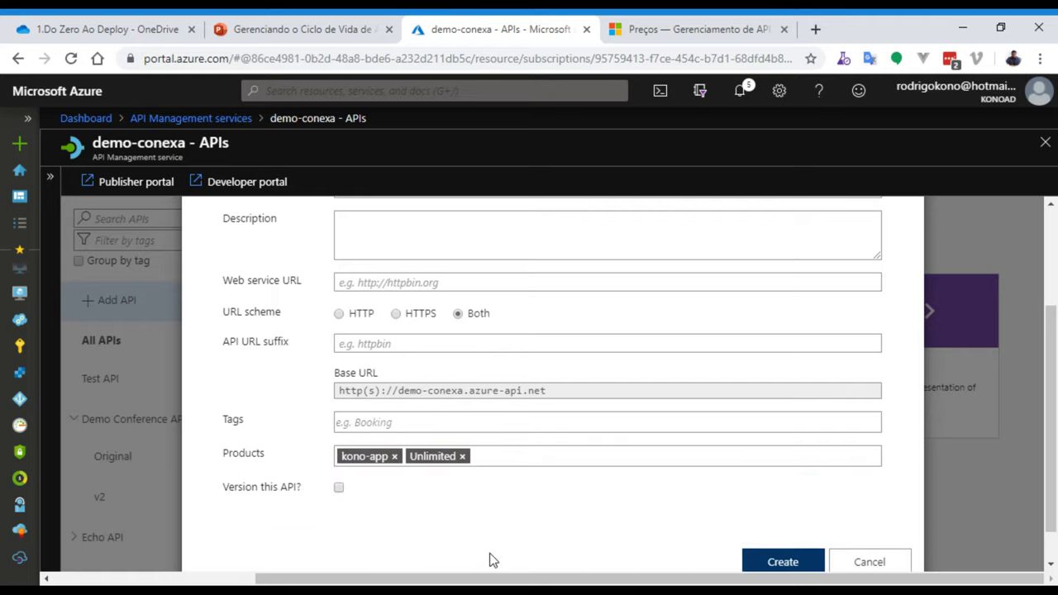
{"action": "left_click", "coordinate": [757, 568]}
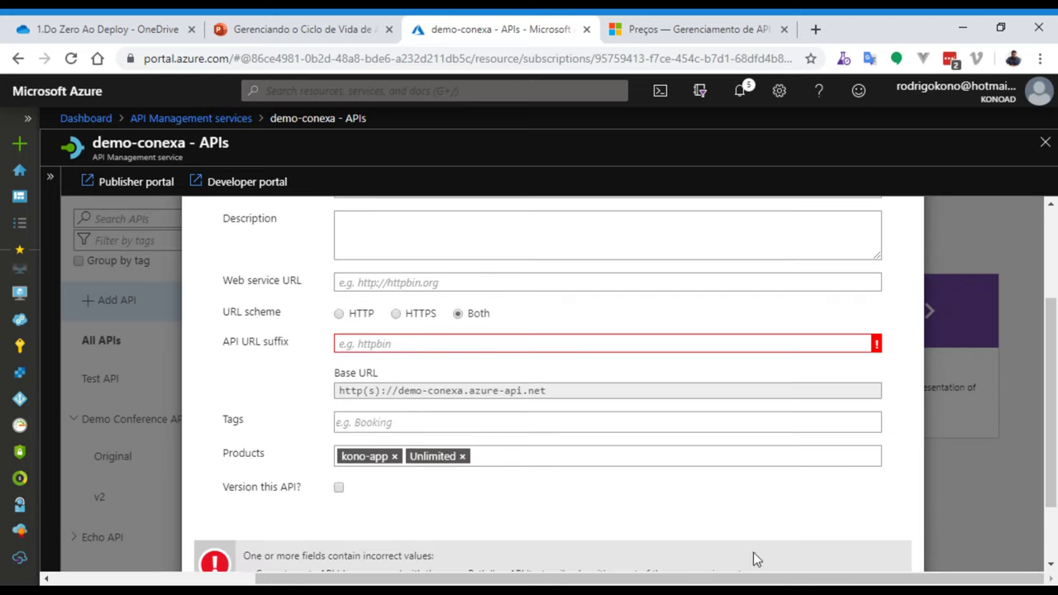
Set the API URL suffix to conexa and create the demo-conexa API
{"action": "scroll", "coordinate": [423, 345], "scroll_direction": "up", "scroll_amount": 1}
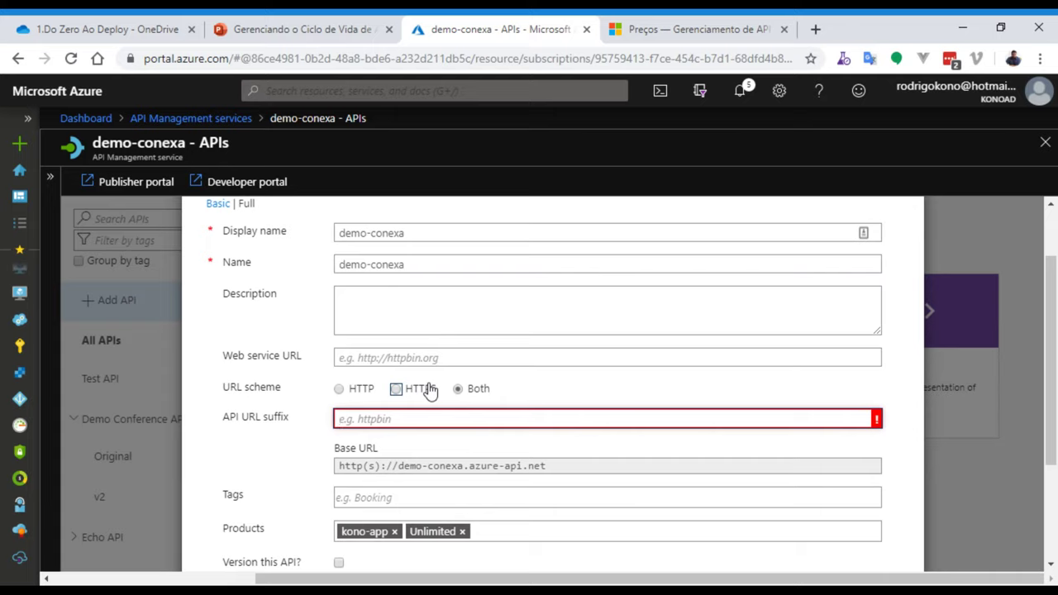
{"action": "type", "text": "coneza"}
{"action": "key", "text": "Tab"}
{"action": "scroll", "coordinate": [722, 372], "scroll_direction": "down", "scroll_amount": 2}
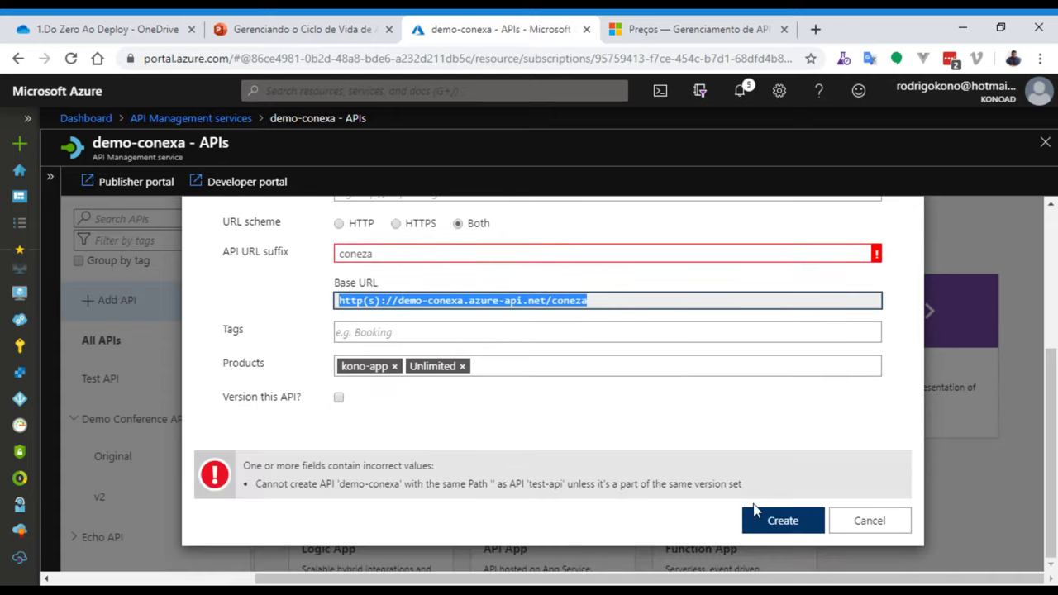
{"action": "left_click", "coordinate": [716, 420]}
{"action": "left_click", "coordinate": [373, 253]}
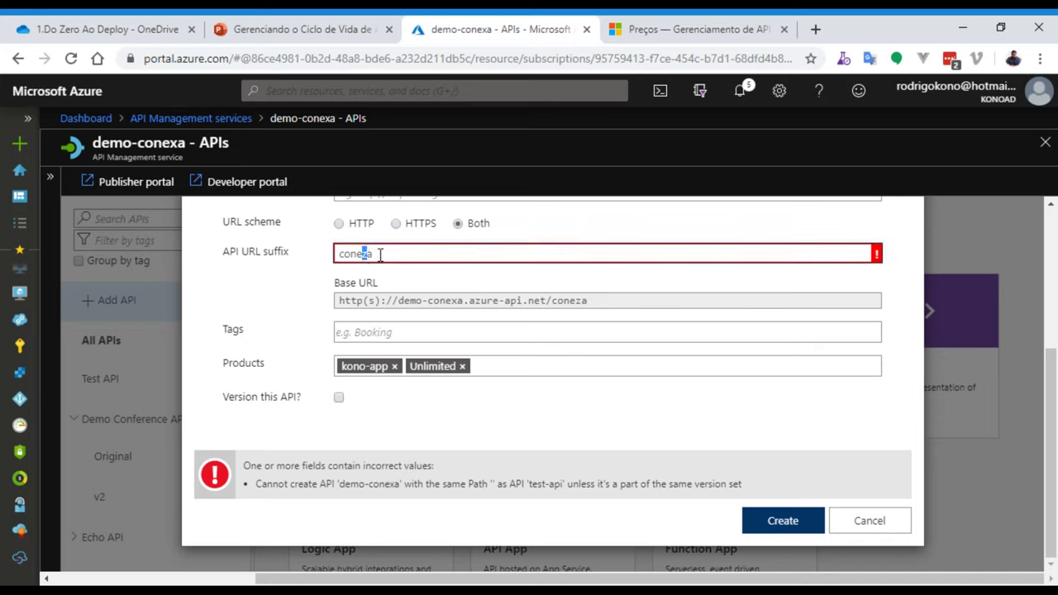
{"action": "key", "text": "BackSpace"}
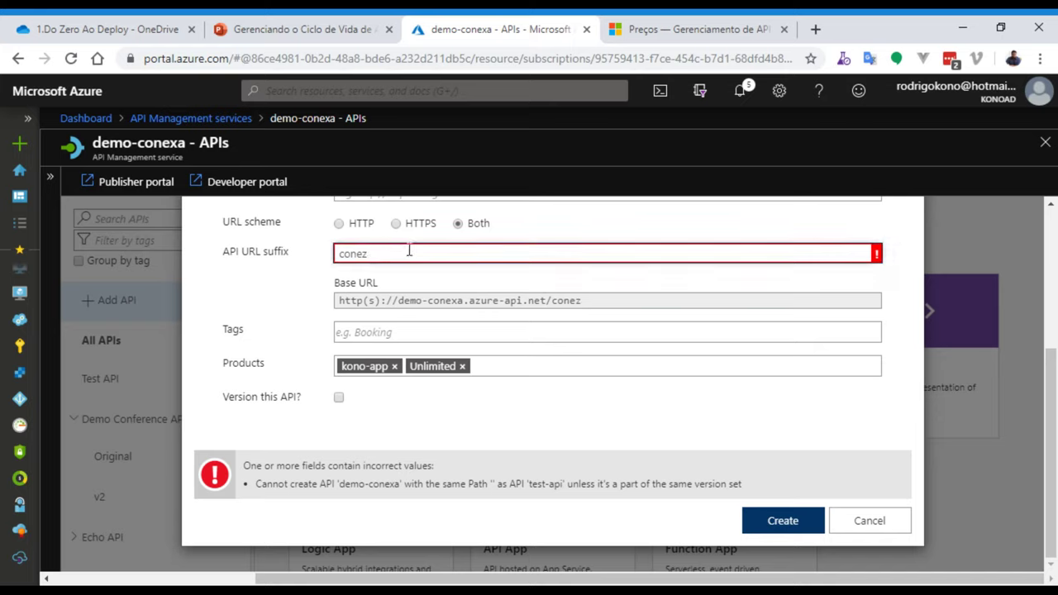
{"action": "type", "text": "a"}
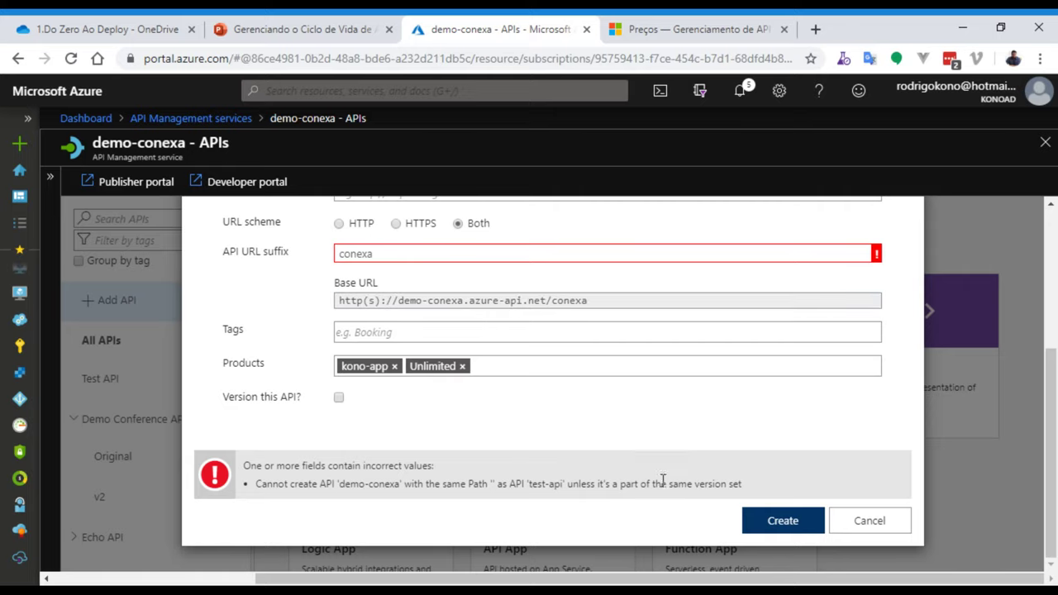
{"action": "left_click", "coordinate": [764, 522]}
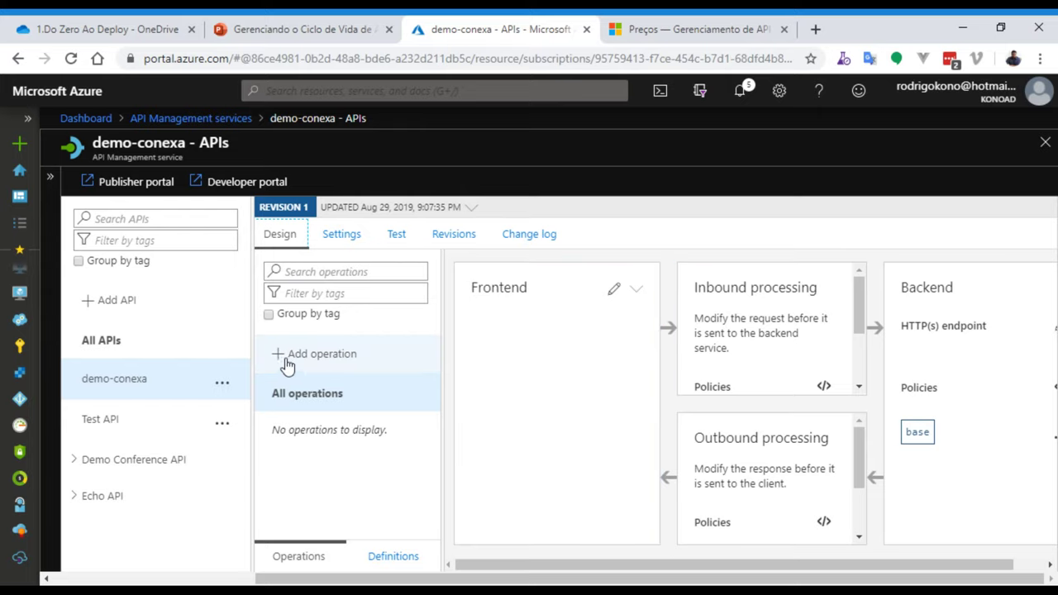
Start a new operation in the demo-conexa API with the display name Chamada Teste
{"action": "left_click", "coordinate": [331, 355]}
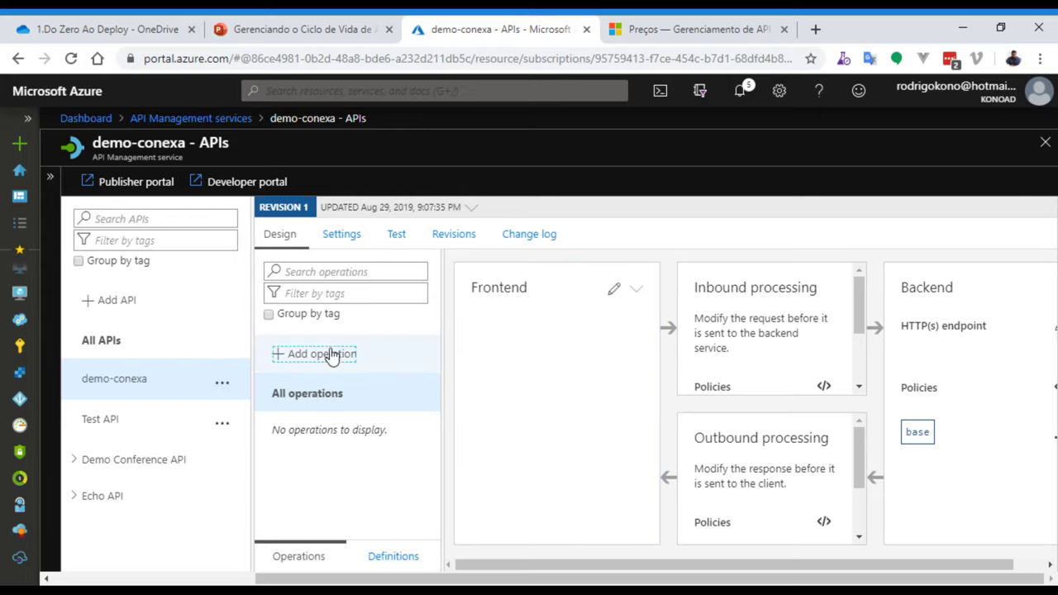
{"action": "left_click", "coordinate": [592, 351]}
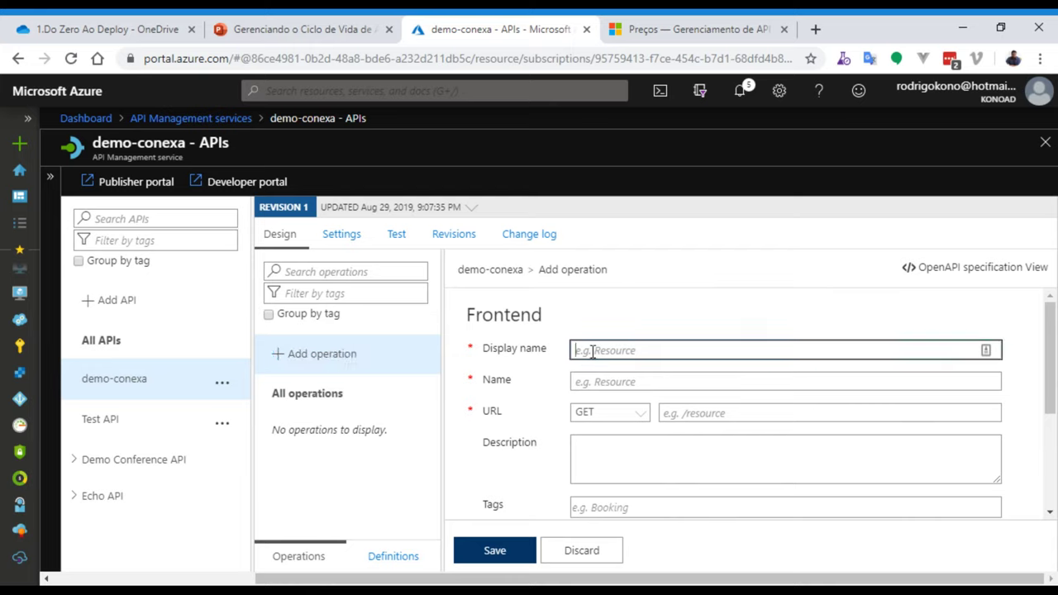
{"action": "type", "text": "Cha"}
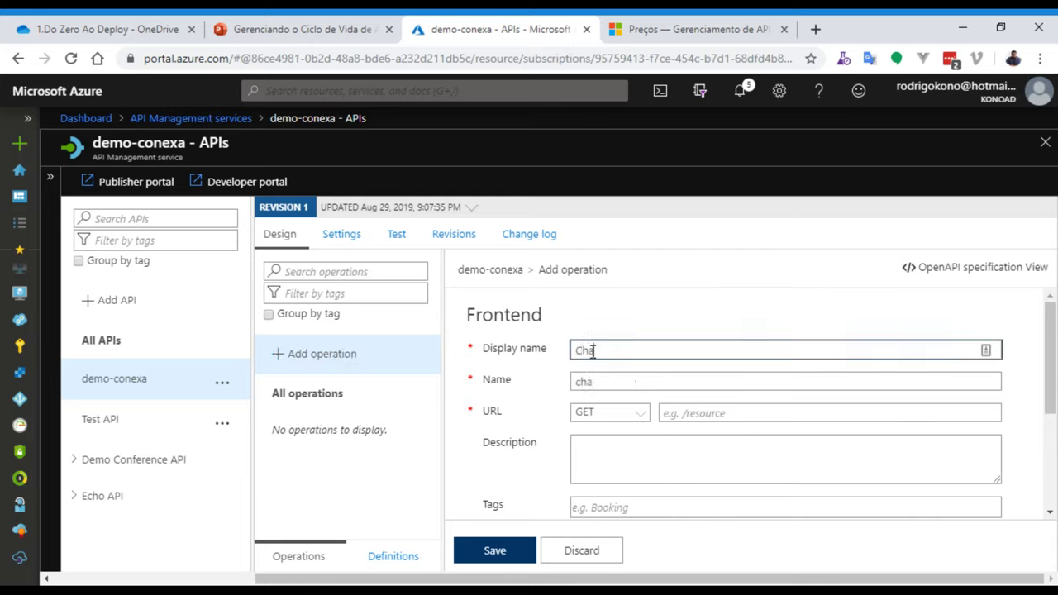
{"action": "type", "text": "mada Test"}
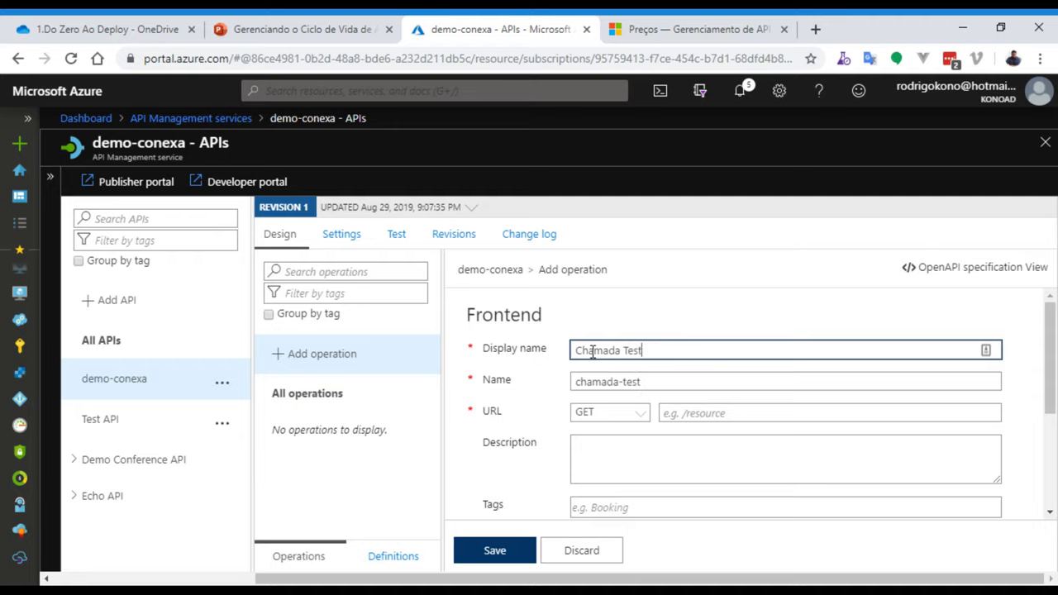
{"action": "type", "text": "e"}
Set the URL of the new GET operation to chamada
{"action": "key", "text": "Tab"}
{"action": "key", "text": "Tab"}
{"action": "key", "text": "Tab"}
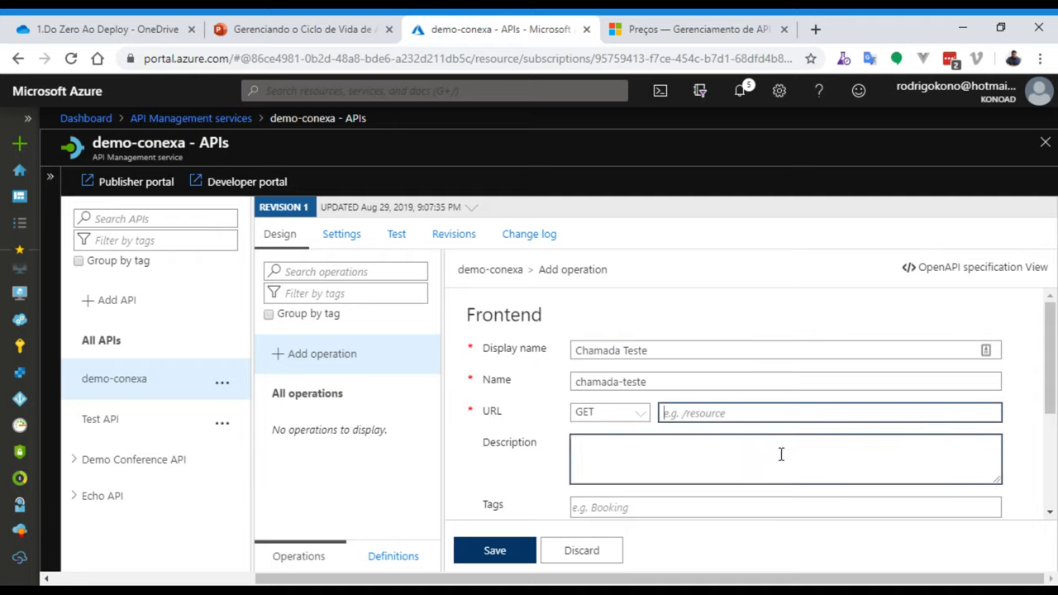
{"action": "type", "text": "chamada"}
{"action": "type", "text": "/"}
{"action": "key", "text": "BackSpace"}
{"action": "left_click", "coordinate": [815, 438]}
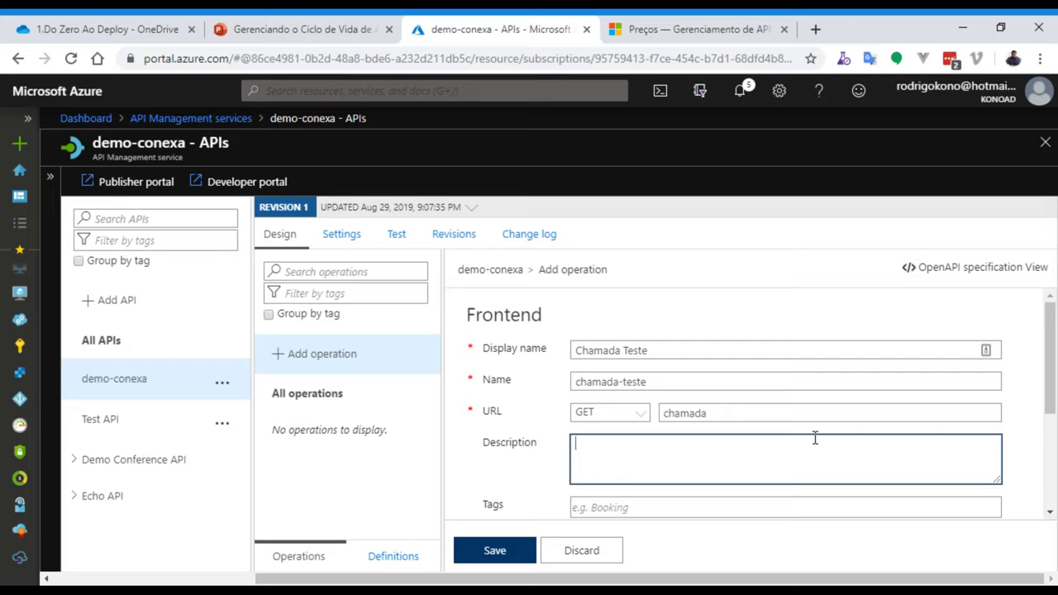
Add a response status code to the response definitions of the Chamada Teste operation
{"action": "scroll", "coordinate": [575, 450], "scroll_direction": "down", "scroll_amount": 3}
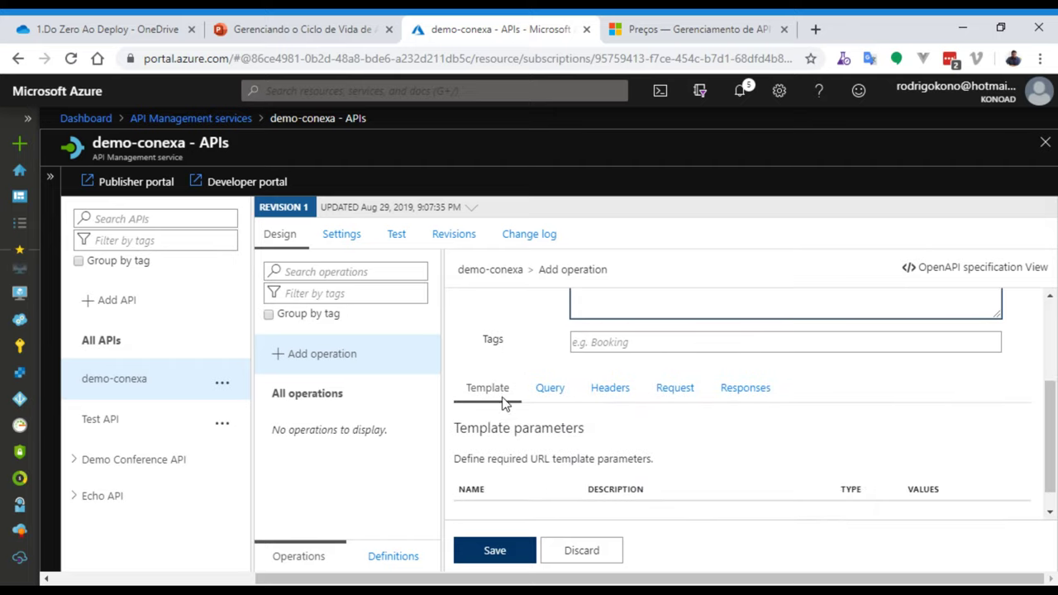
{"action": "scroll", "coordinate": [504, 401], "scroll_direction": "down", "scroll_amount": 1}
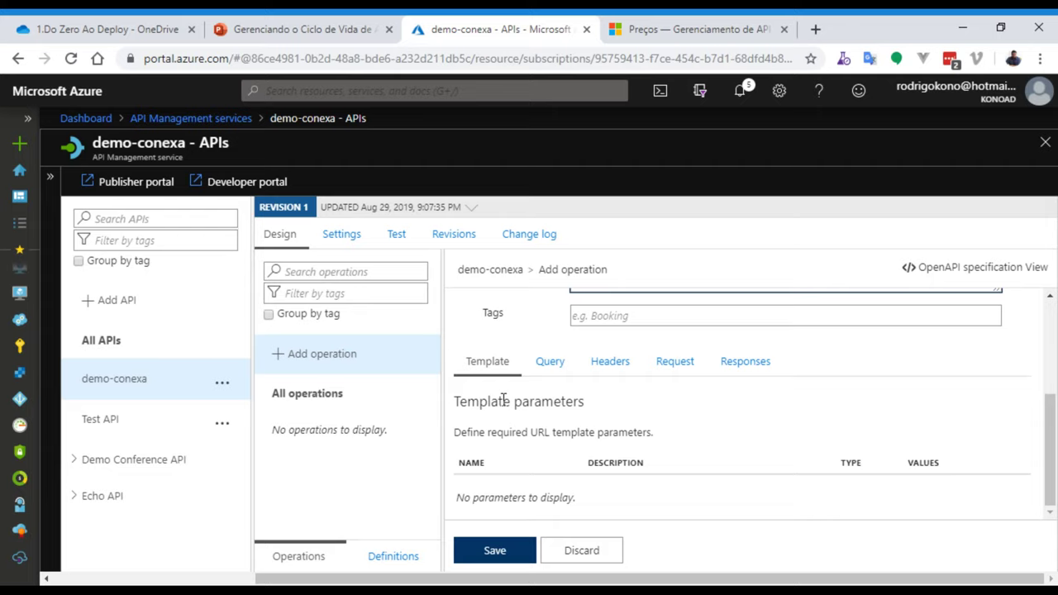
{"action": "left_click", "coordinate": [659, 373]}
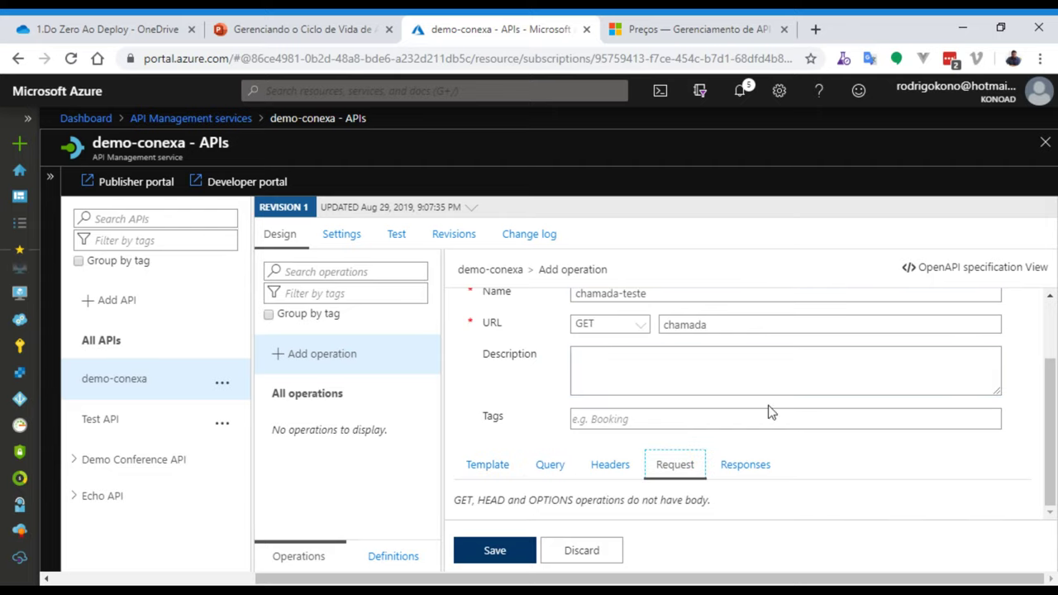
{"action": "left_click", "coordinate": [769, 465]}
{"action": "left_click", "coordinate": [520, 501]}
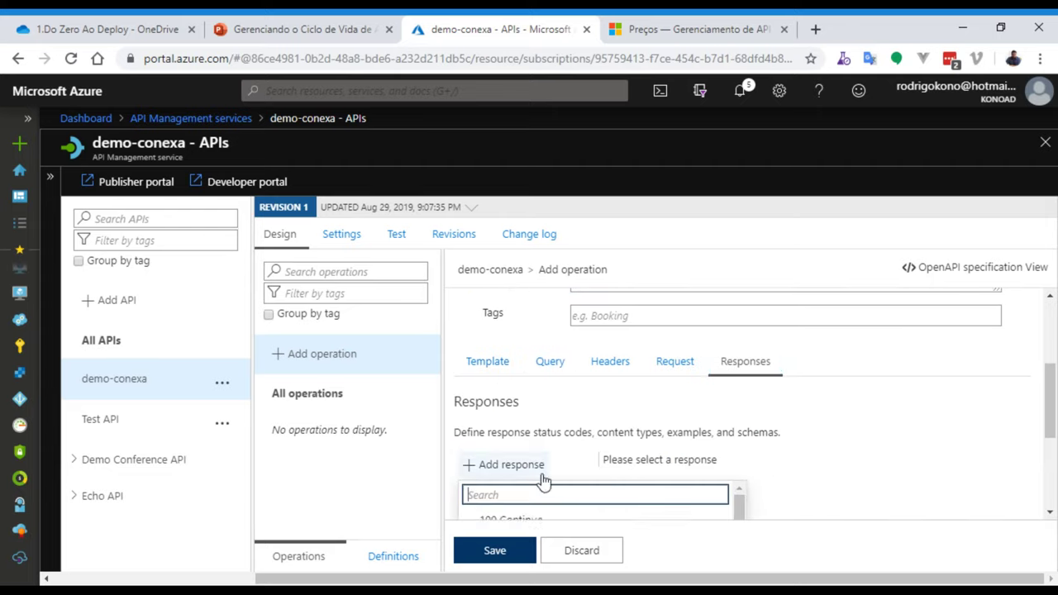
{"action": "scroll", "coordinate": [637, 395], "scroll_direction": "down", "scroll_amount": 3}
{"action": "left_click", "coordinate": [545, 381]}
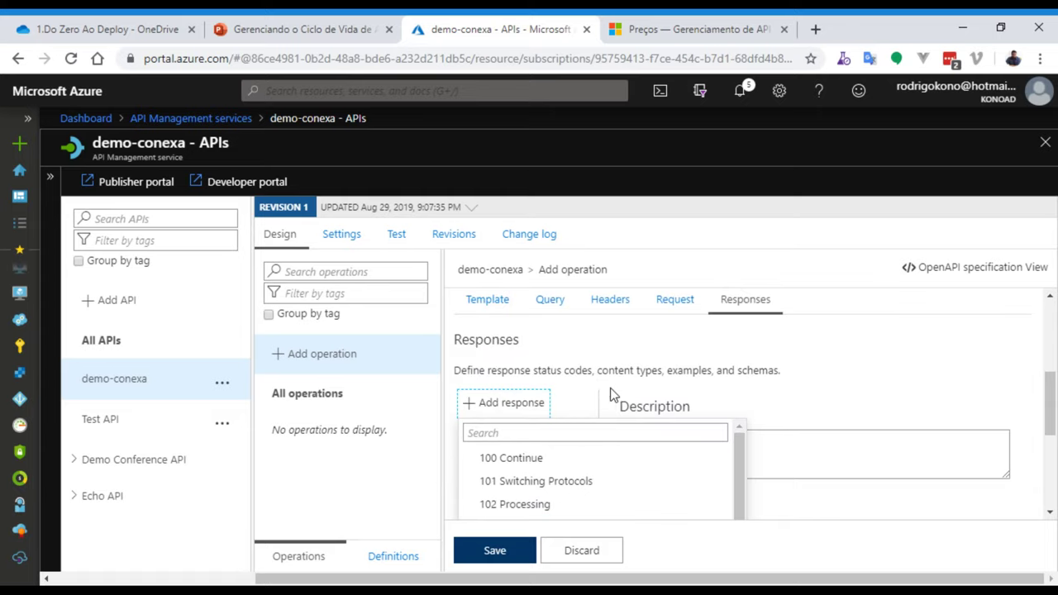
Add a representation with the content type application/json to the response
{"action": "scroll", "coordinate": [820, 420], "scroll_direction": "down", "scroll_amount": 3}
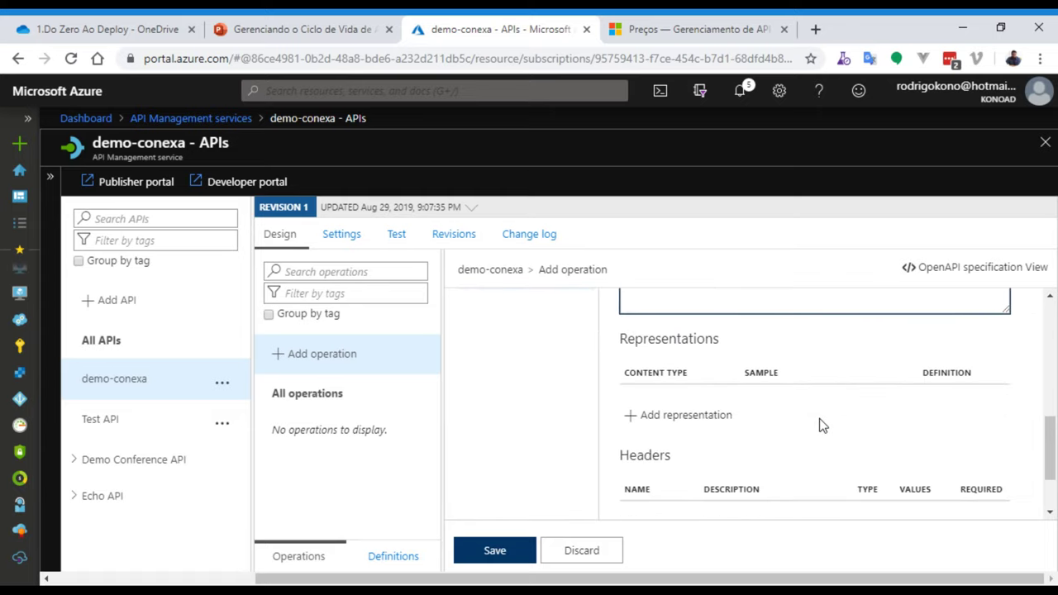
{"action": "left_click", "coordinate": [716, 414]}
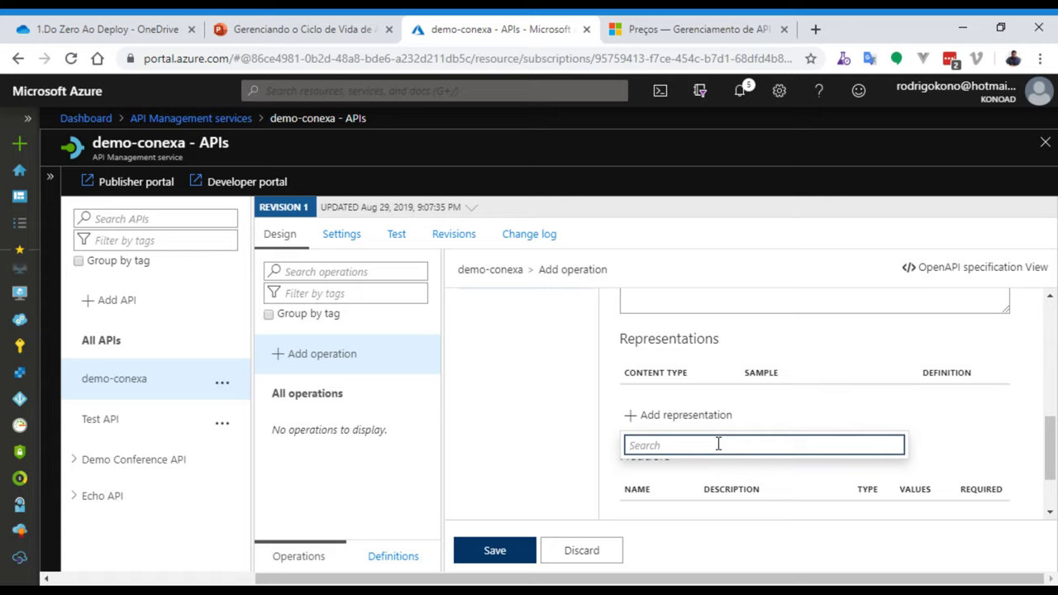
{"action": "type", "text": "app"}
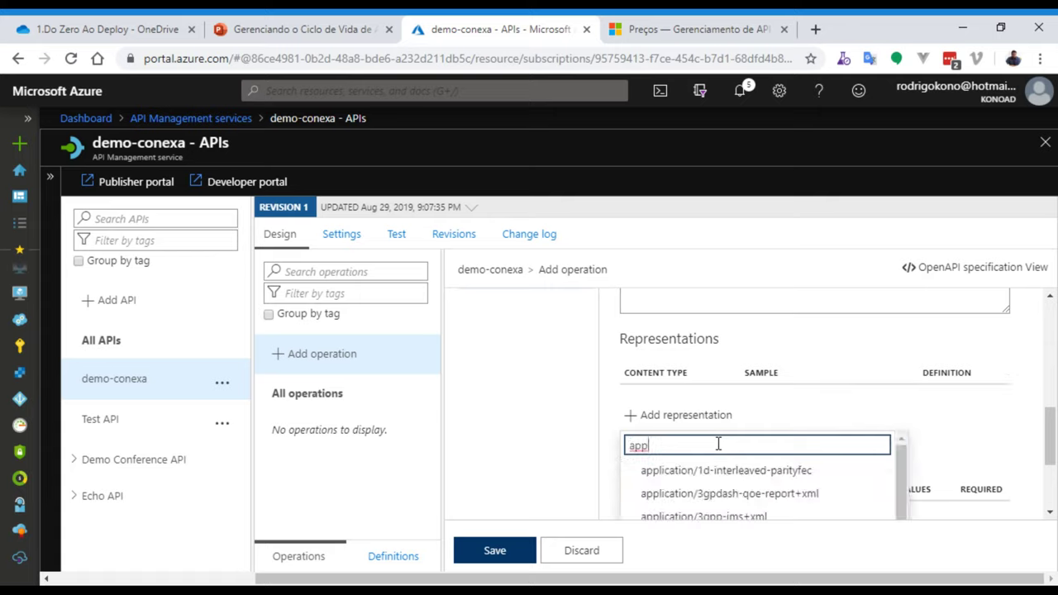
{"action": "type", "text": "lication/j"}
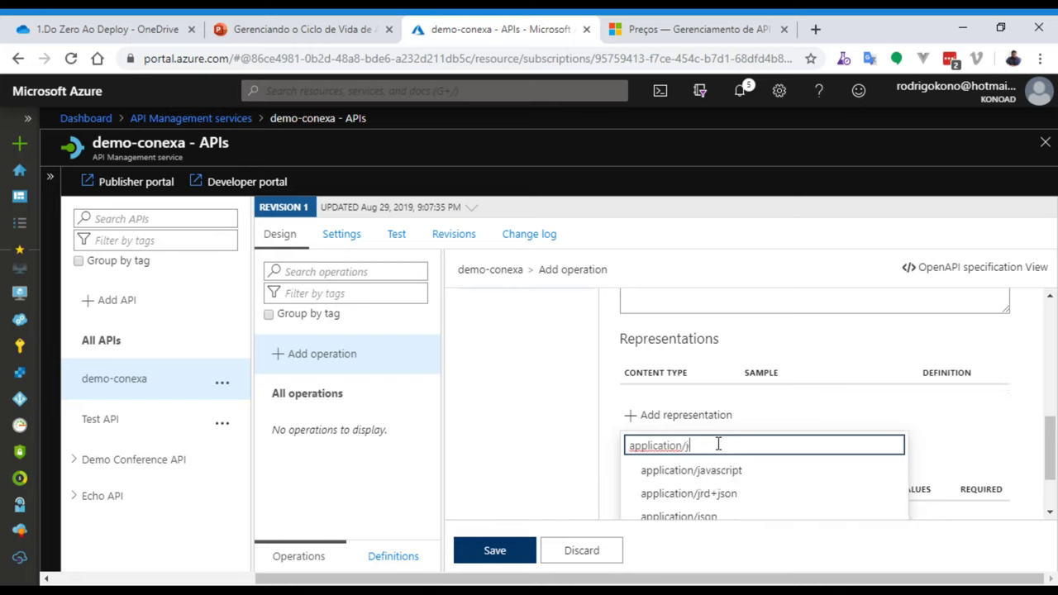
{"action": "left_click", "coordinate": [728, 513]}
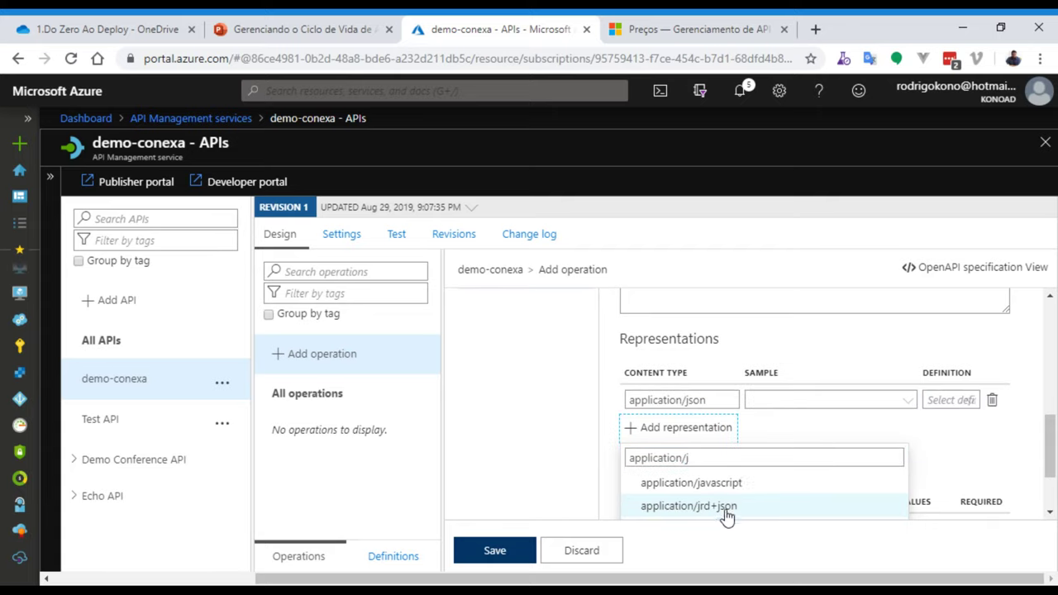
Enter {"CustomField" : "Conexa OK"} as the sample for the application/json representation
{"action": "left_click", "coordinate": [831, 402]}
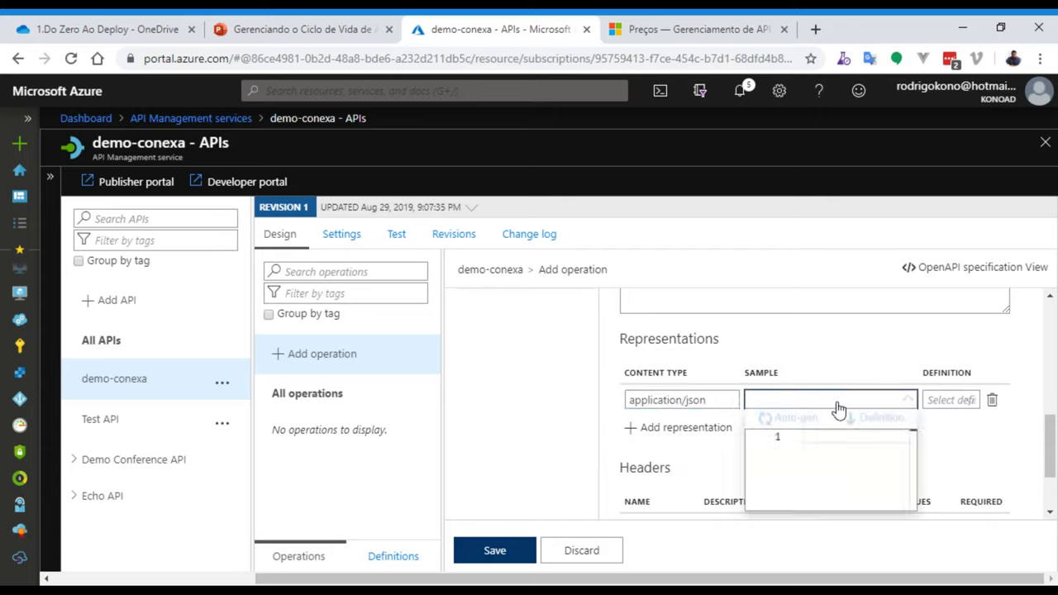
{"action": "left_click", "coordinate": [810, 446]}
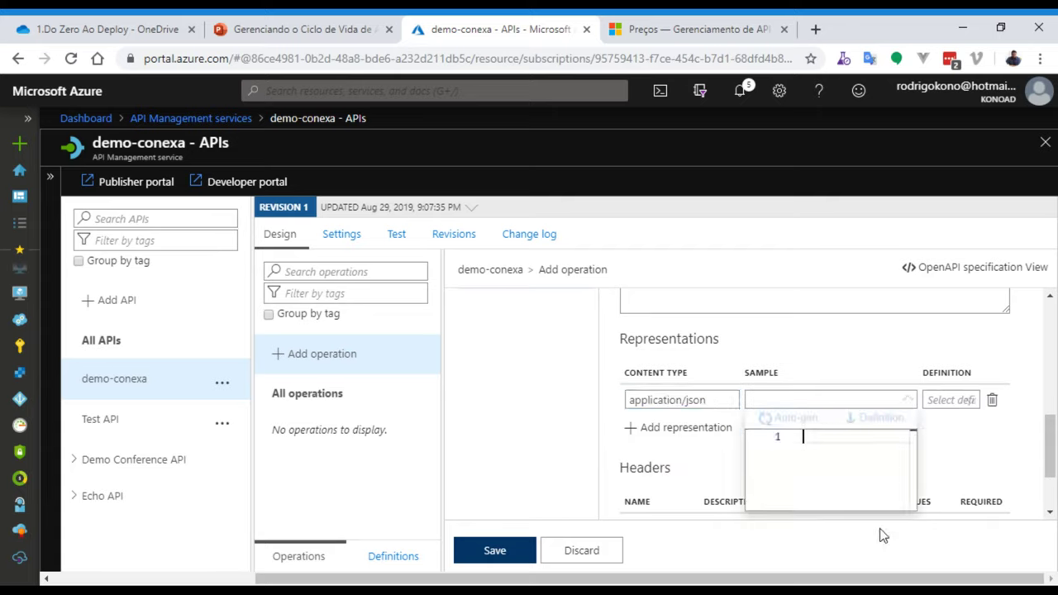
{"action": "type", "text": "{}"}
{"action": "key", "text": "Left"}
{"action": "type", "text": "\"\""}
{"action": "key", "text": "Left"}
{"action": "type", "text": "CustomFiel"}
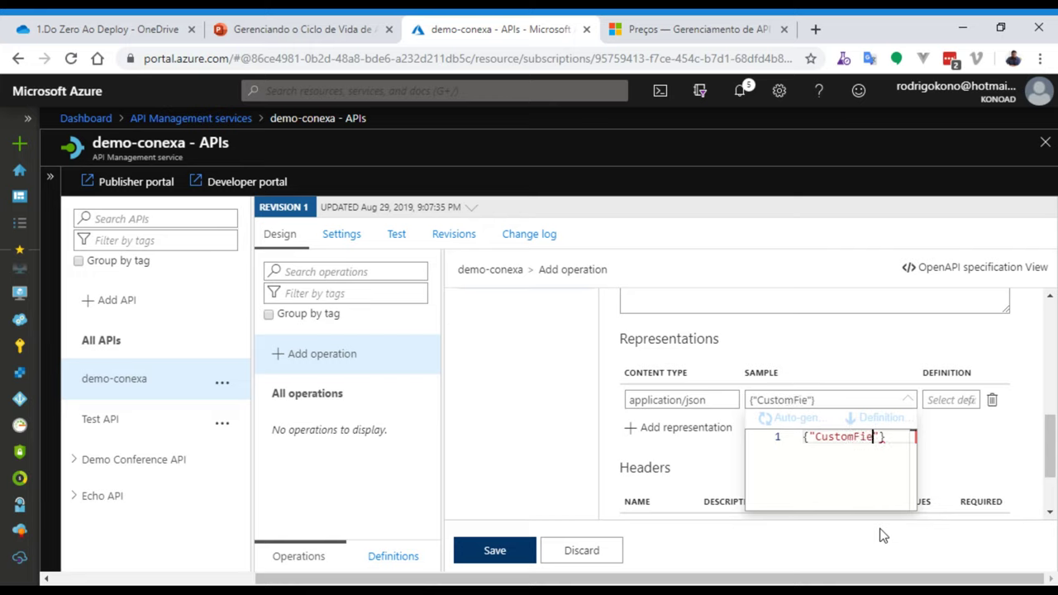
{"action": "type", "text": "d"}
{"action": "key", "text": "Right"}
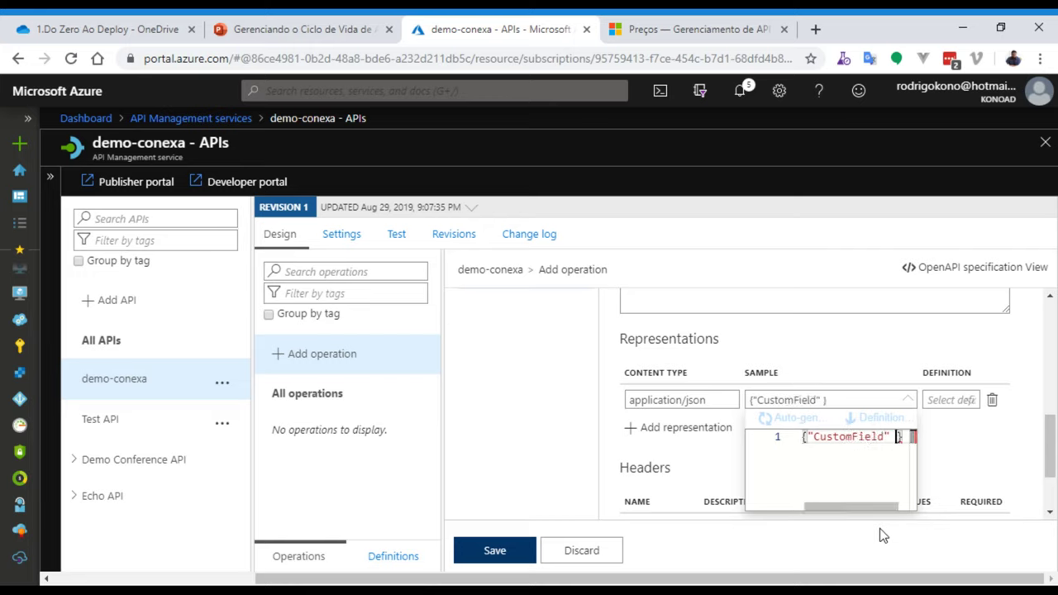
{"action": "type", "text": ": "}
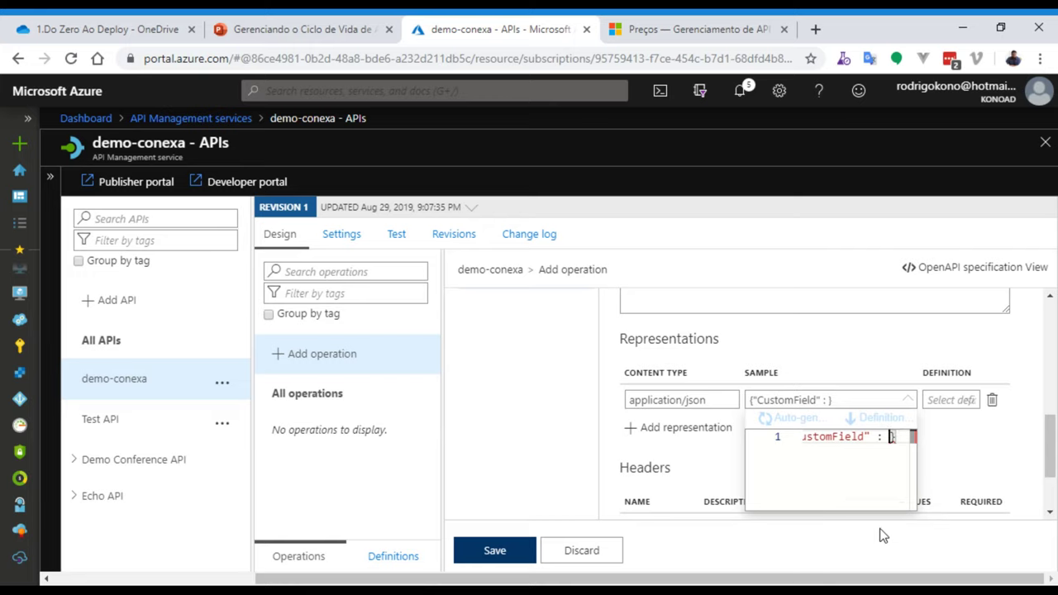
{"action": "type", "text": "\""}
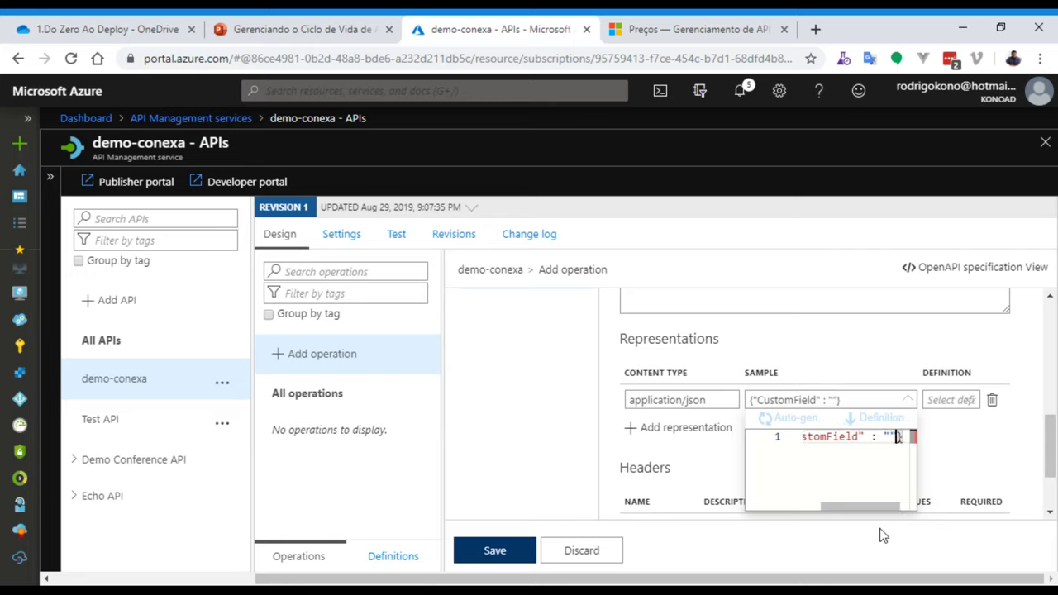
{"action": "type", "text": "Conexa OK"}
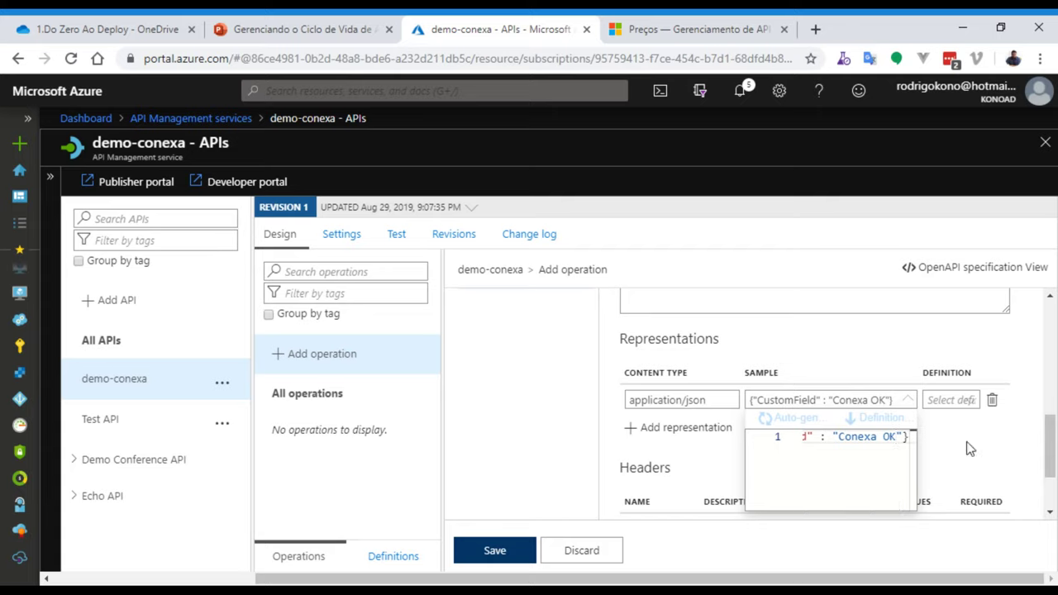
Save the Chamada Teste operation with its sample JSON response in the demo-conexa API
{"action": "left_click", "coordinate": [956, 400]}
{"action": "scroll", "coordinate": [905, 431], "scroll_direction": "down", "scroll_amount": 2}
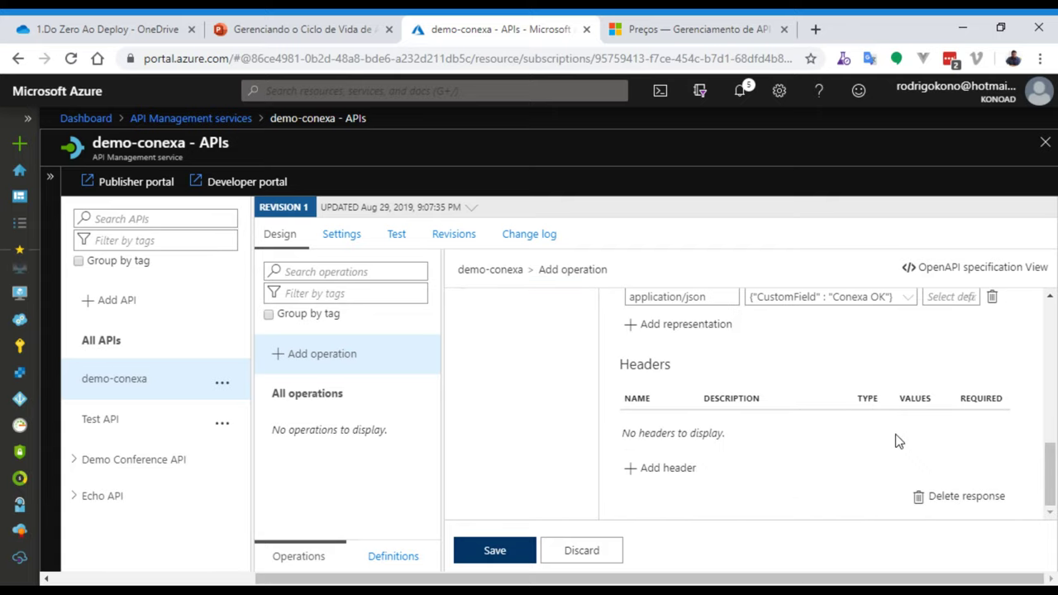
{"action": "left_click", "coordinate": [506, 550]}
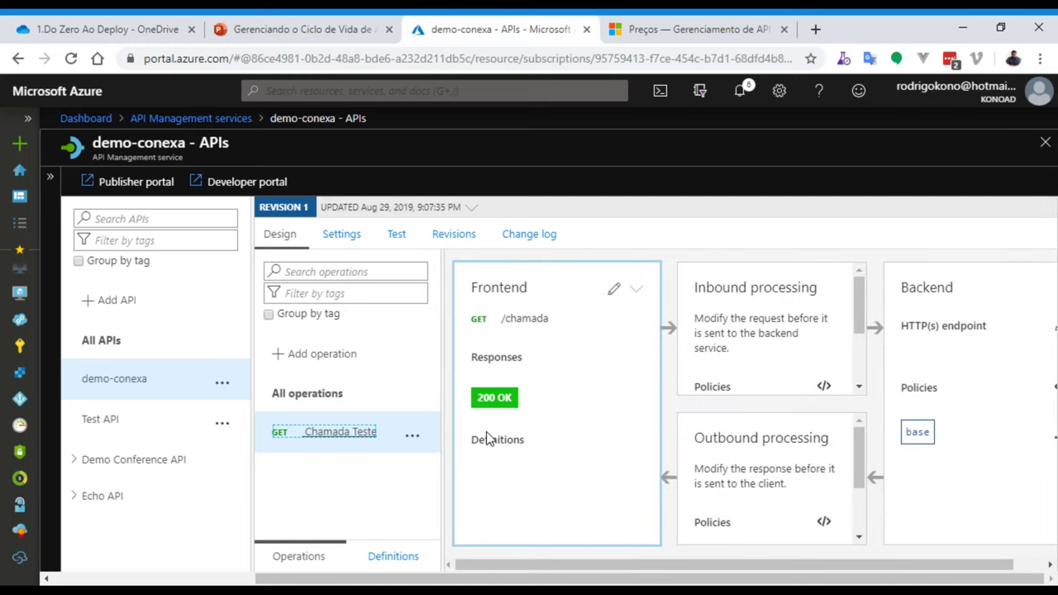
Send a test request to the Chamada Teste operation and review the HTTP response
{"action": "left_click", "coordinate": [397, 234]}
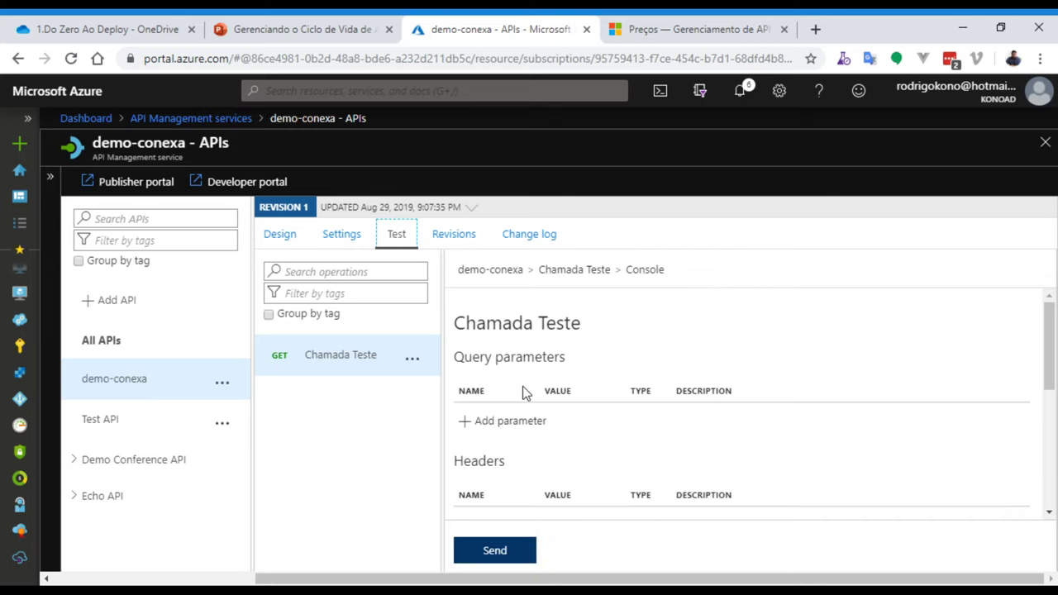
{"action": "left_click", "coordinate": [505, 549]}
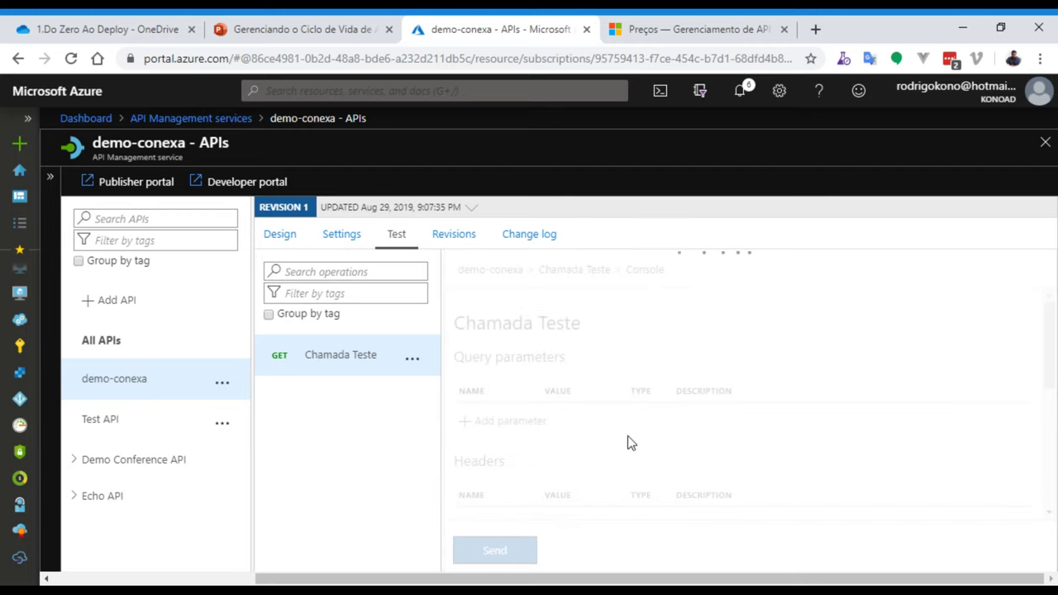
{"action": "scroll", "coordinate": [633, 446], "scroll_direction": "down", "scroll_amount": 2}
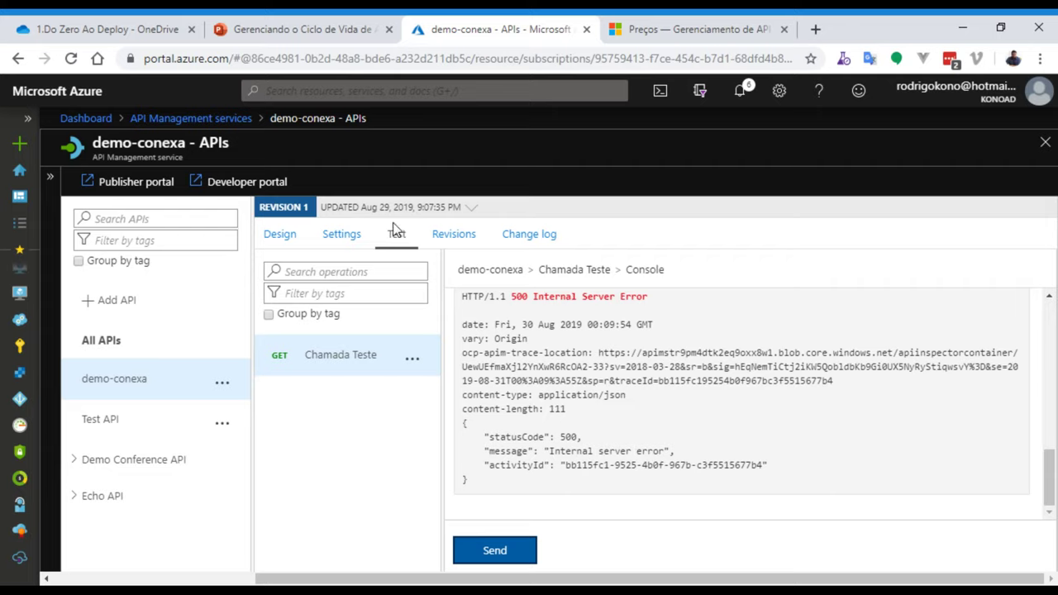
Add a mock-response inbound policy returning 200 OK, application/json to all operations of demo-conexa and save it
{"action": "left_click", "coordinate": [281, 235]}
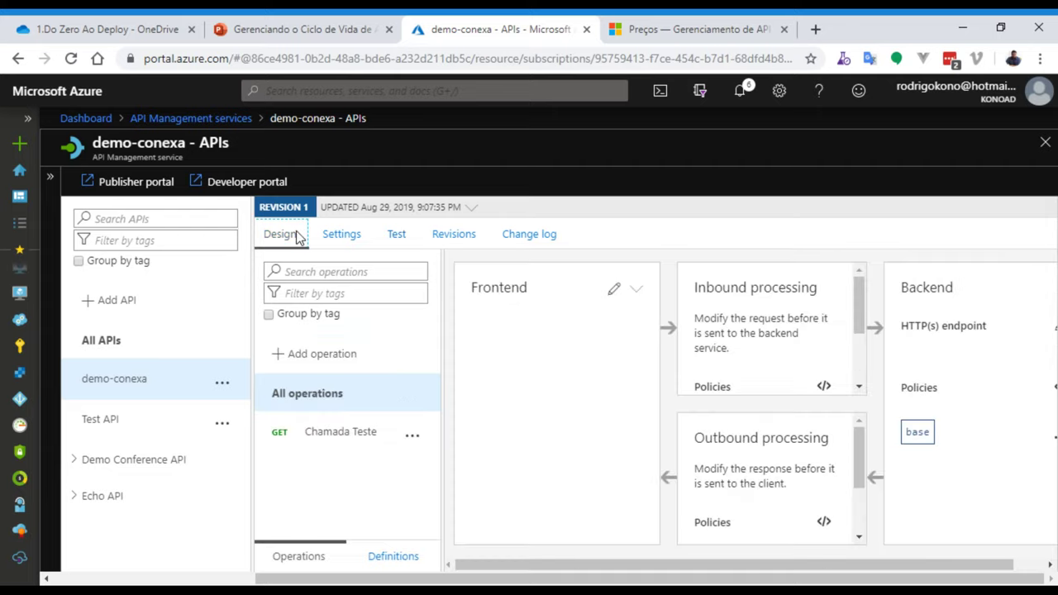
{"action": "scroll", "coordinate": [764, 364], "scroll_direction": "down", "scroll_amount": 3}
{"action": "left_click", "coordinate": [738, 365]}
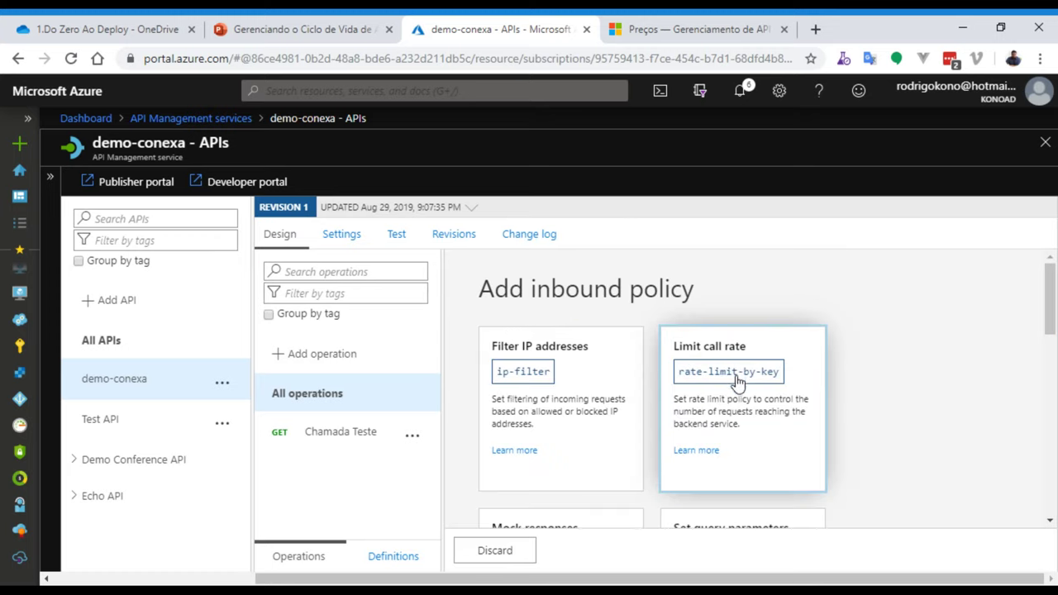
{"action": "scroll", "coordinate": [765, 368], "scroll_direction": "down", "scroll_amount": 3}
{"action": "scroll", "coordinate": [686, 370], "scroll_direction": "down", "scroll_amount": 1}
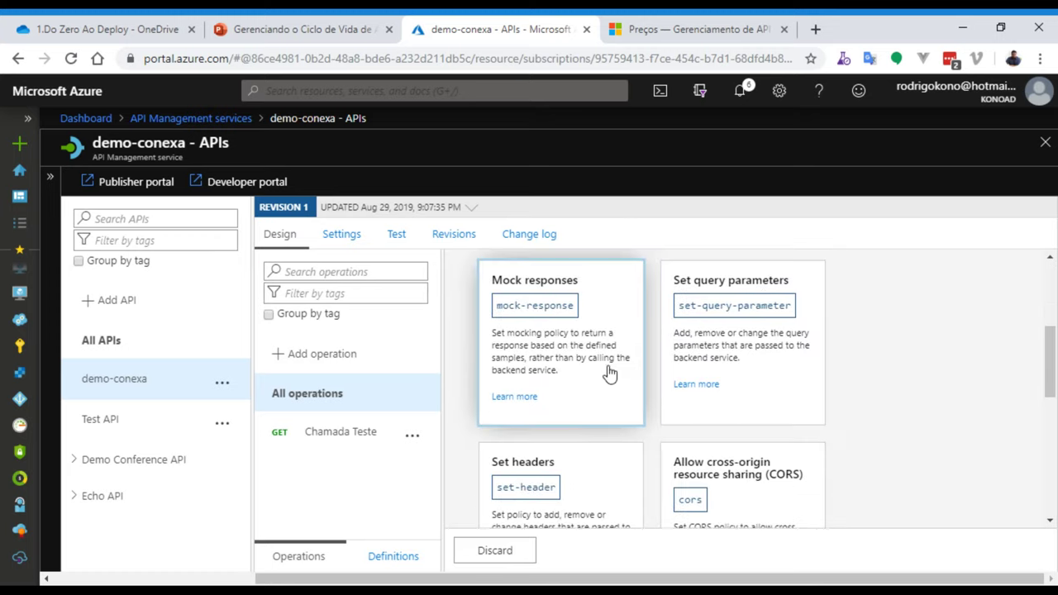
{"action": "left_click", "coordinate": [556, 310]}
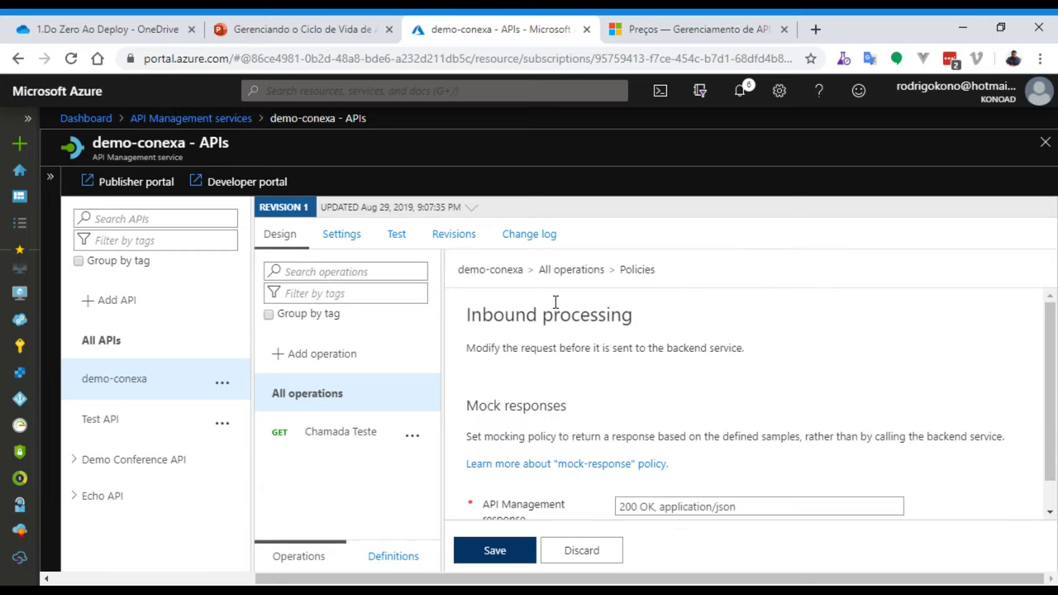
{"action": "scroll", "coordinate": [648, 395], "scroll_direction": "down", "scroll_amount": 1}
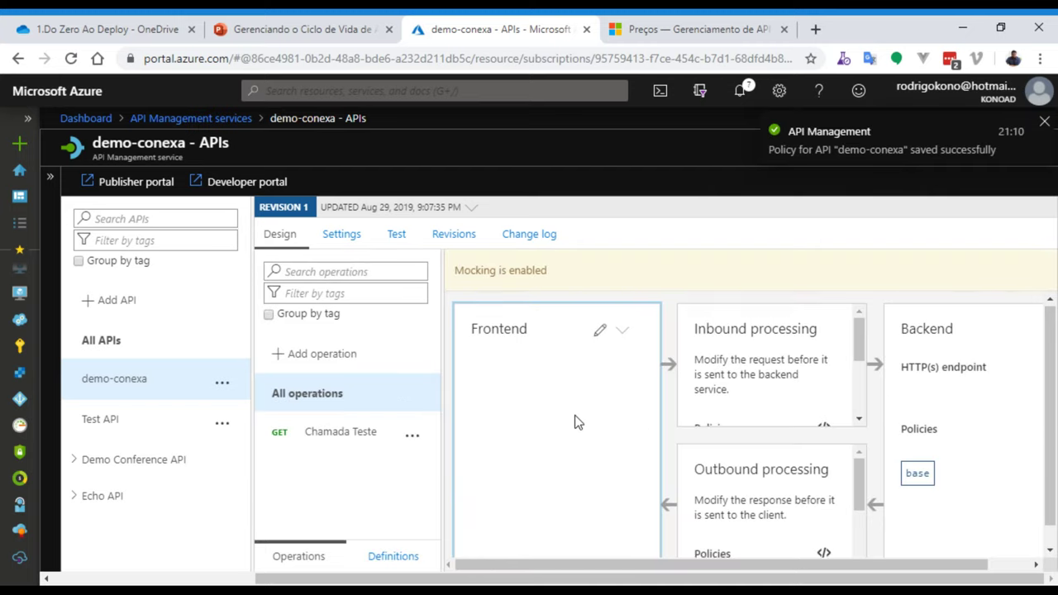
{"action": "scroll", "coordinate": [574, 415], "scroll_direction": "down", "scroll_amount": 1}
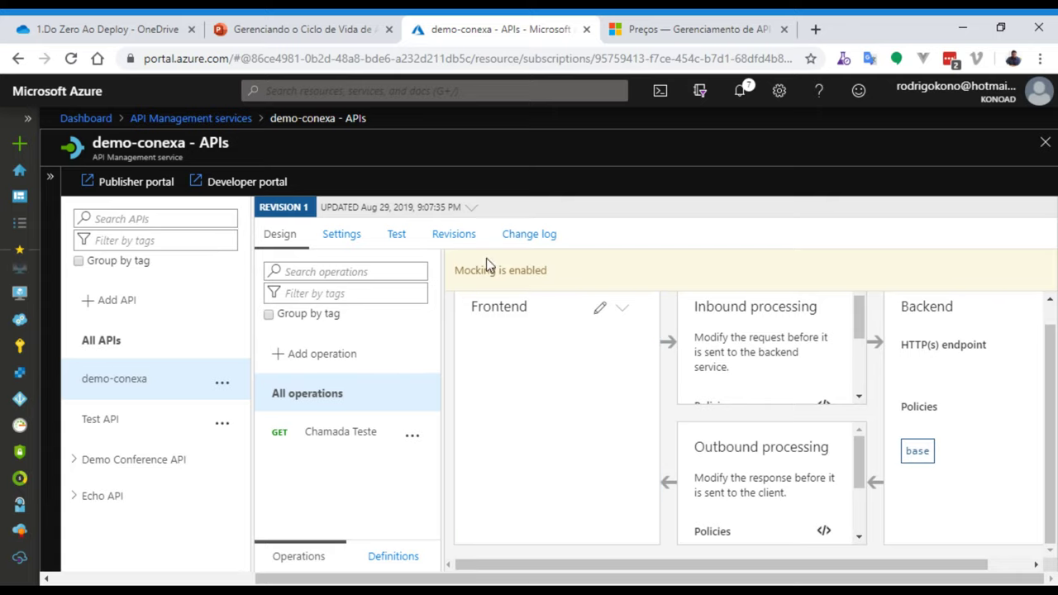
Test Chamada Teste again with the mock policy in place and check the returned message body
{"action": "left_click", "coordinate": [396, 234]}
{"action": "left_click", "coordinate": [370, 351]}
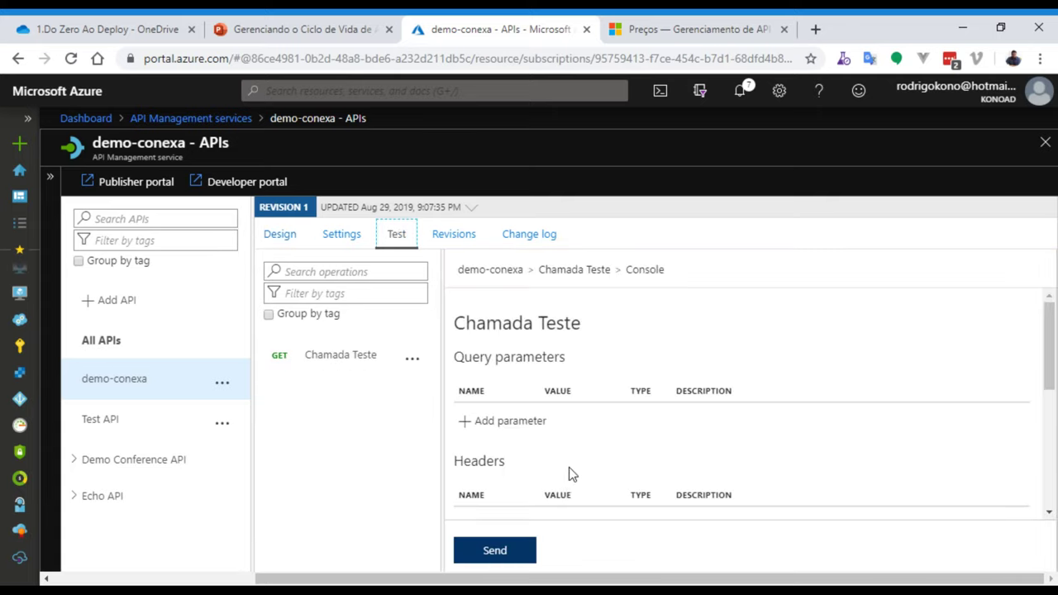
{"action": "left_click", "coordinate": [524, 549]}
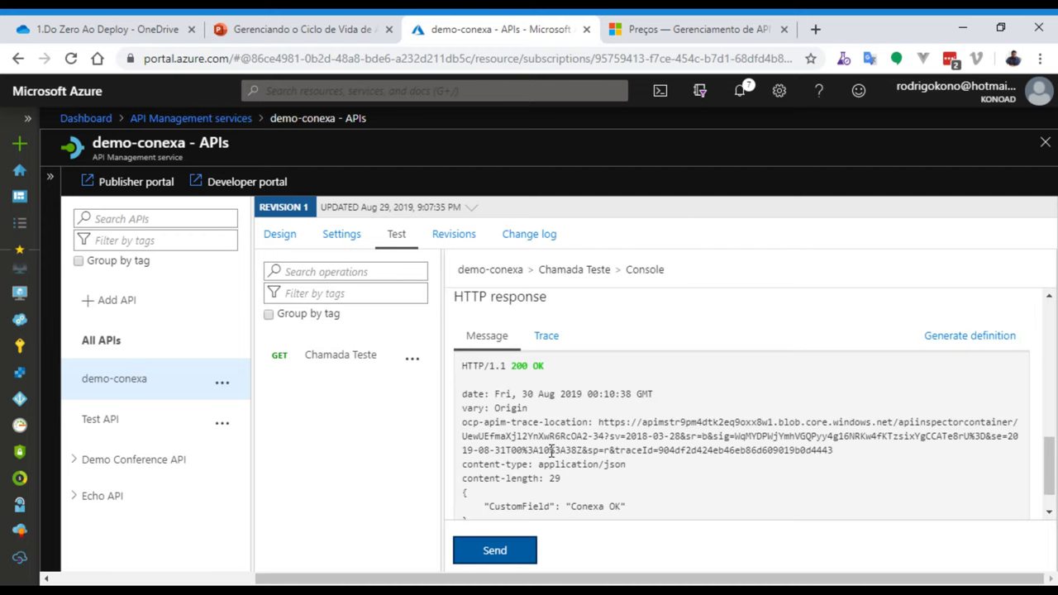
{"action": "scroll", "coordinate": [519, 394], "scroll_direction": "down", "scroll_amount": 1}
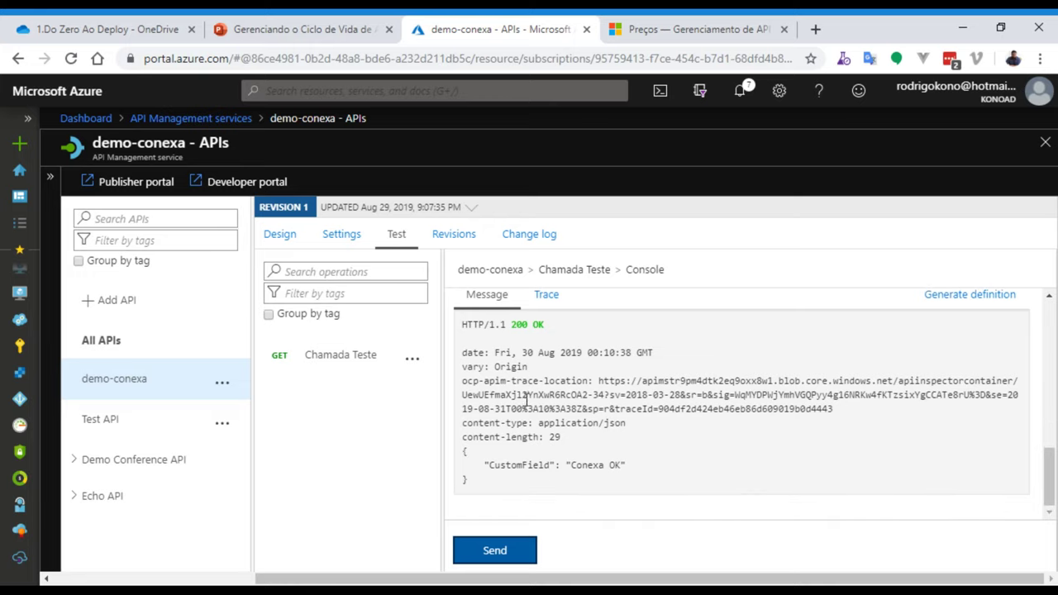
Examine the request trace of the Chamada Teste call, including its inbound and outbound sections and the mock-response entry
{"action": "left_click", "coordinate": [547, 304]}
{"action": "scroll", "coordinate": [616, 422], "scroll_direction": "down", "scroll_amount": 3}
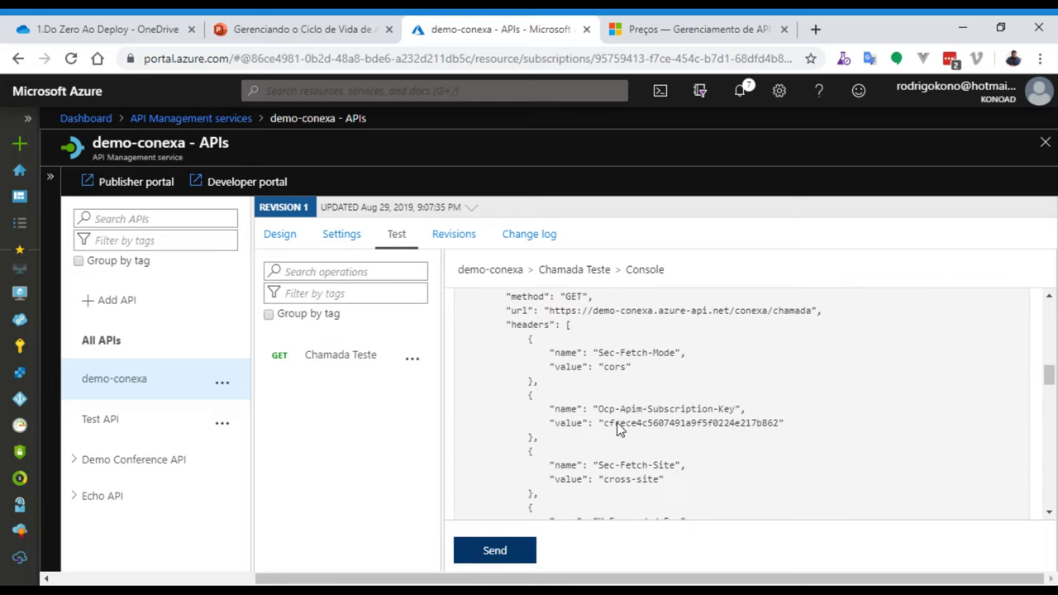
{"action": "scroll", "coordinate": [647, 400], "scroll_direction": "up", "scroll_amount": 3}
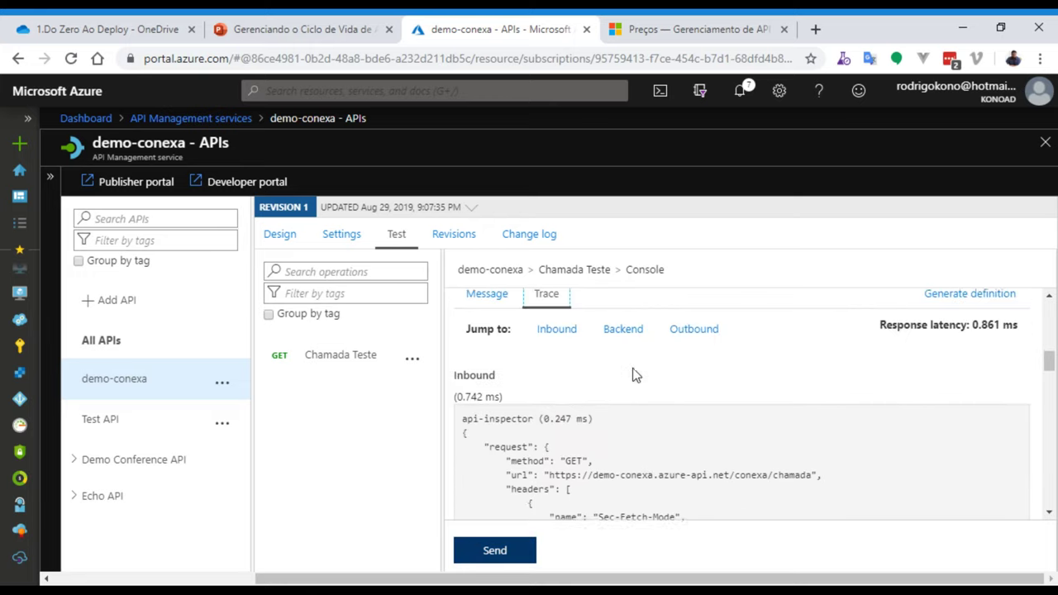
{"action": "left_click", "coordinate": [555, 330]}
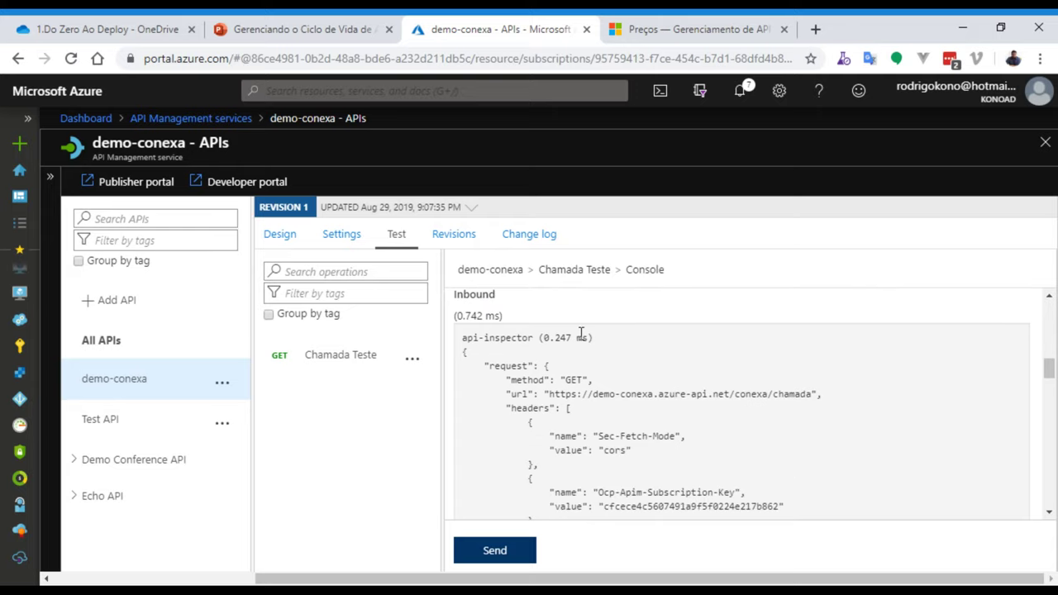
{"action": "scroll", "coordinate": [581, 335], "scroll_direction": "up", "scroll_amount": 4}
{"action": "left_click", "coordinate": [694, 413]}
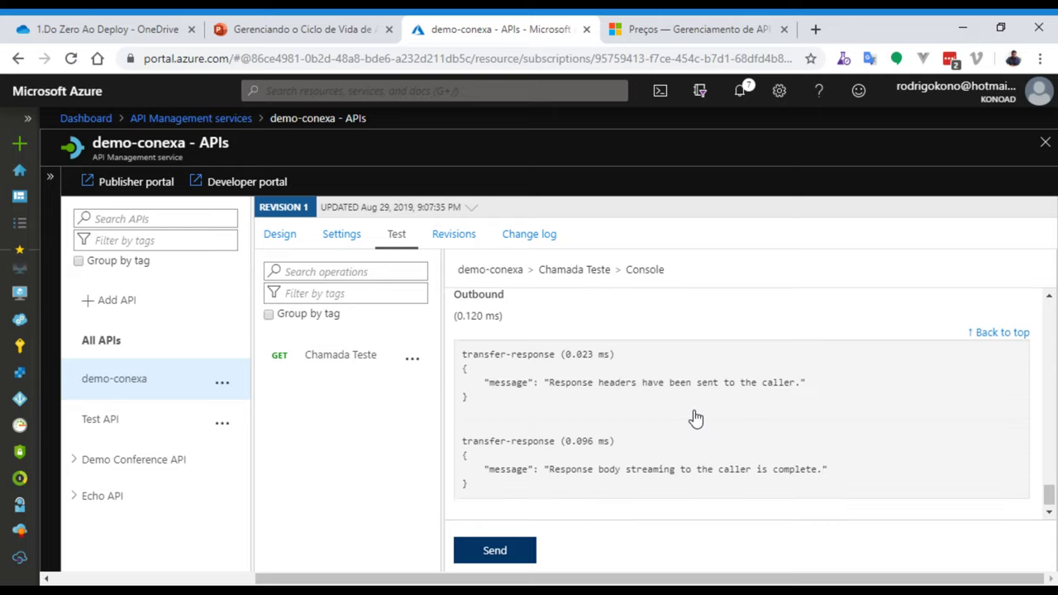
{"action": "scroll", "coordinate": [624, 480], "scroll_direction": "up", "scroll_amount": 3}
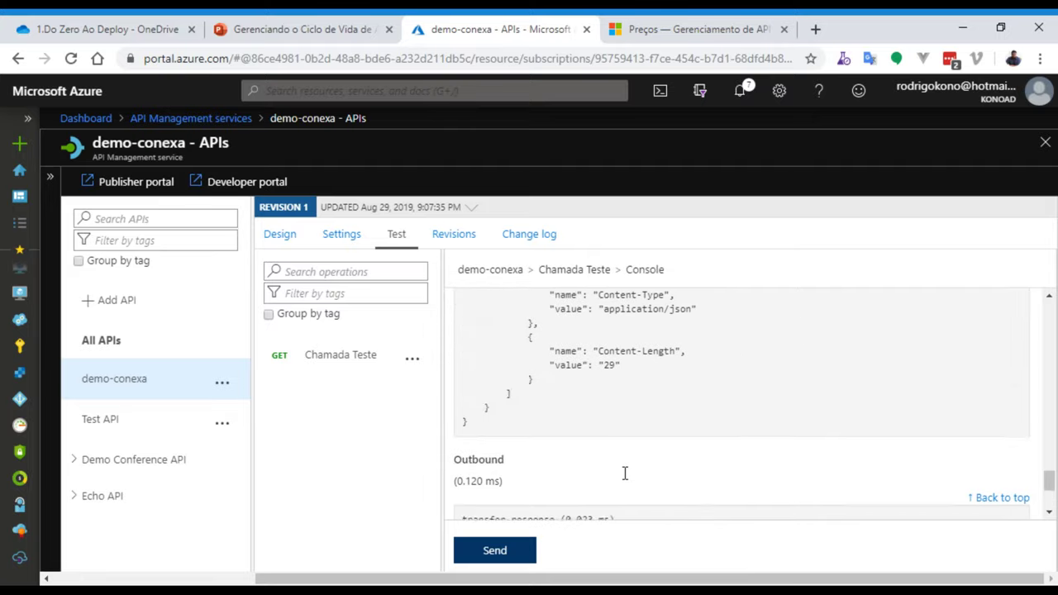
{"action": "scroll", "coordinate": [685, 460], "scroll_direction": "up", "scroll_amount": 2}
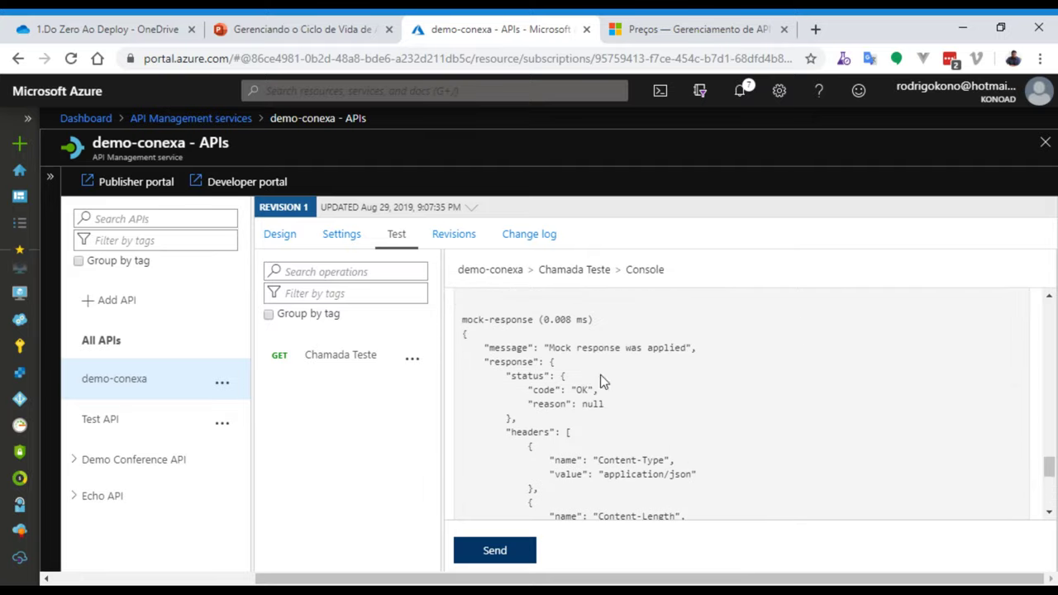
{"action": "scroll", "coordinate": [633, 456], "scroll_direction": "down", "scroll_amount": 2}
{"action": "scroll", "coordinate": [637, 452], "scroll_direction": "up", "scroll_amount": 10}
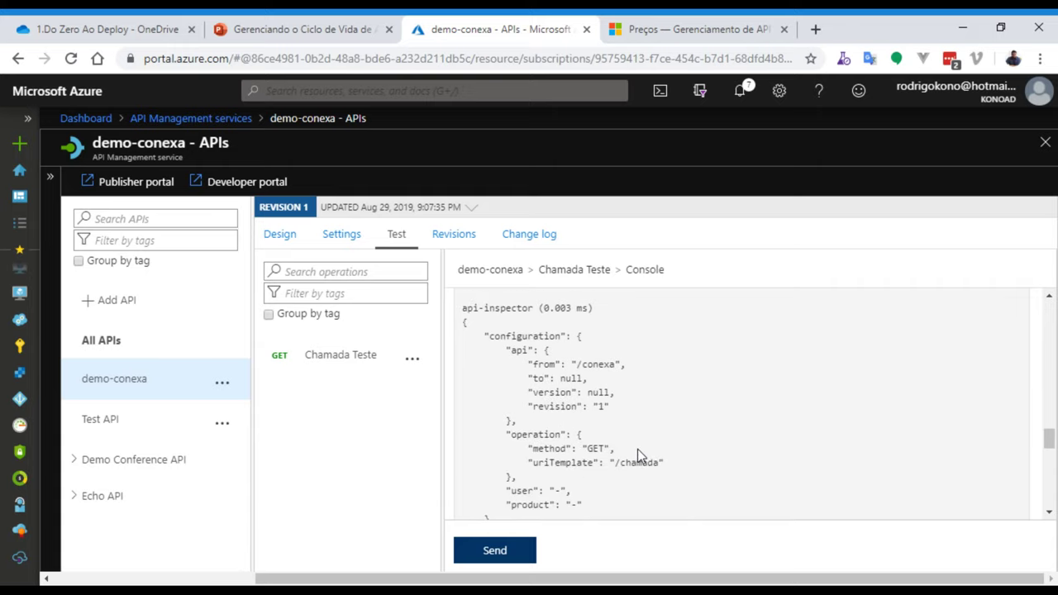
{"action": "scroll", "coordinate": [640, 446], "scroll_direction": "up", "scroll_amount": 15}
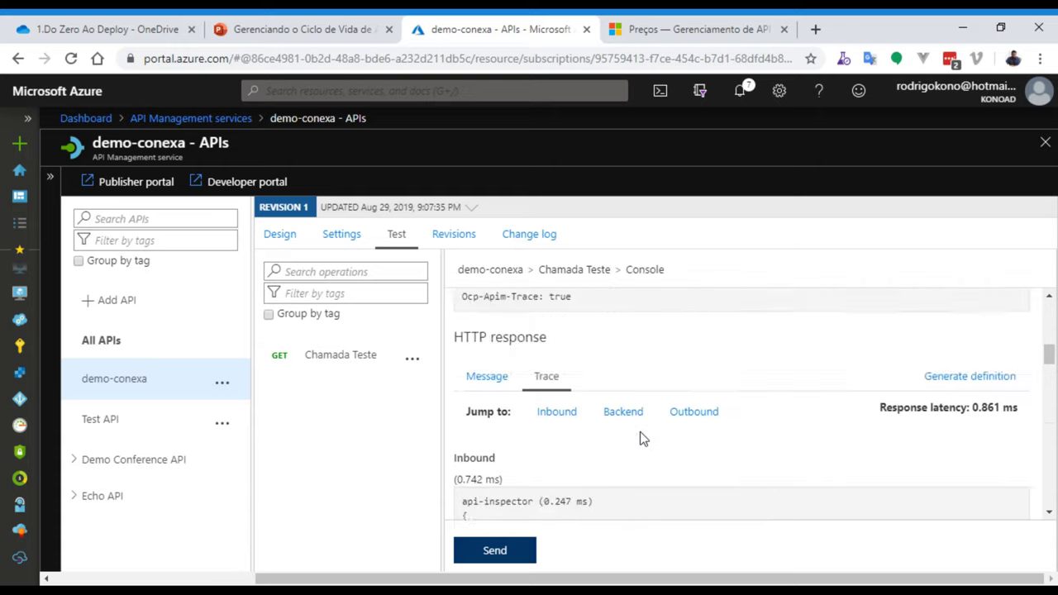
{"action": "scroll", "coordinate": [603, 381], "scroll_direction": "up", "scroll_amount": 2}
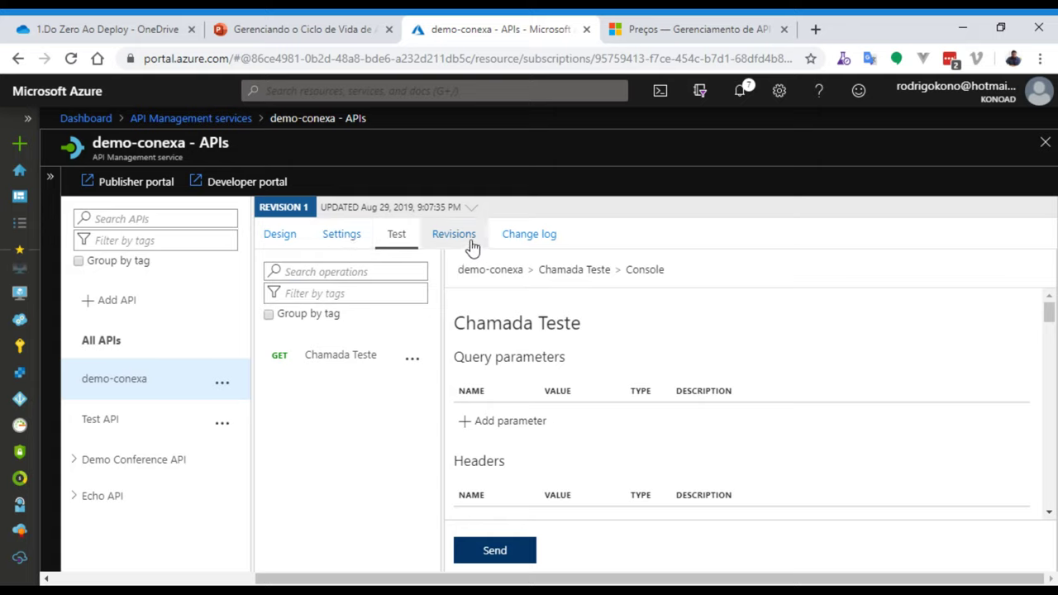
Expand Demo Conference API and review the list of operations in its Original version
{"action": "left_click", "coordinate": [281, 232]}
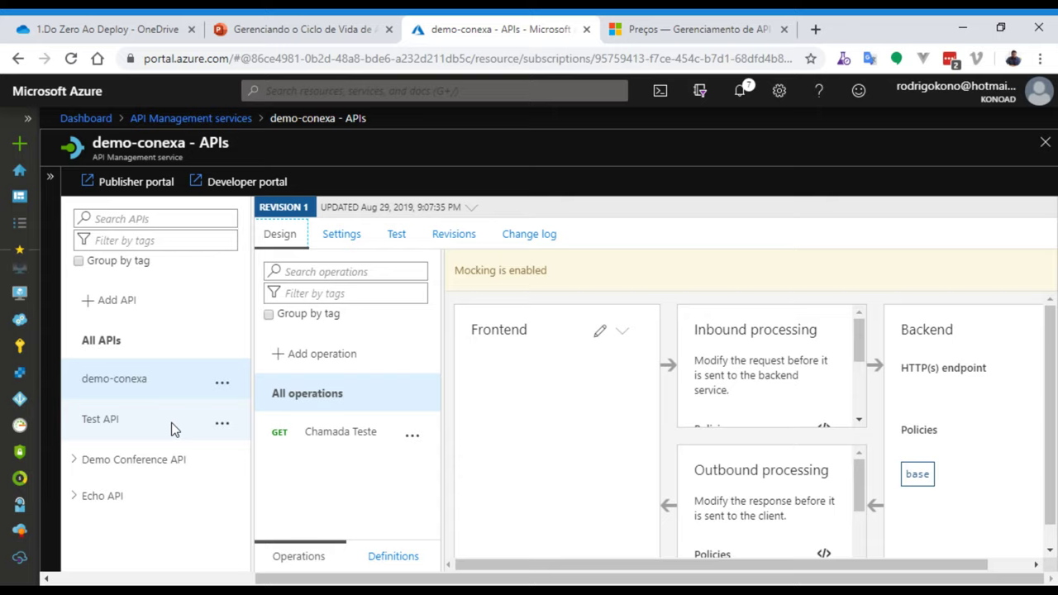
{"action": "left_click", "coordinate": [100, 421]}
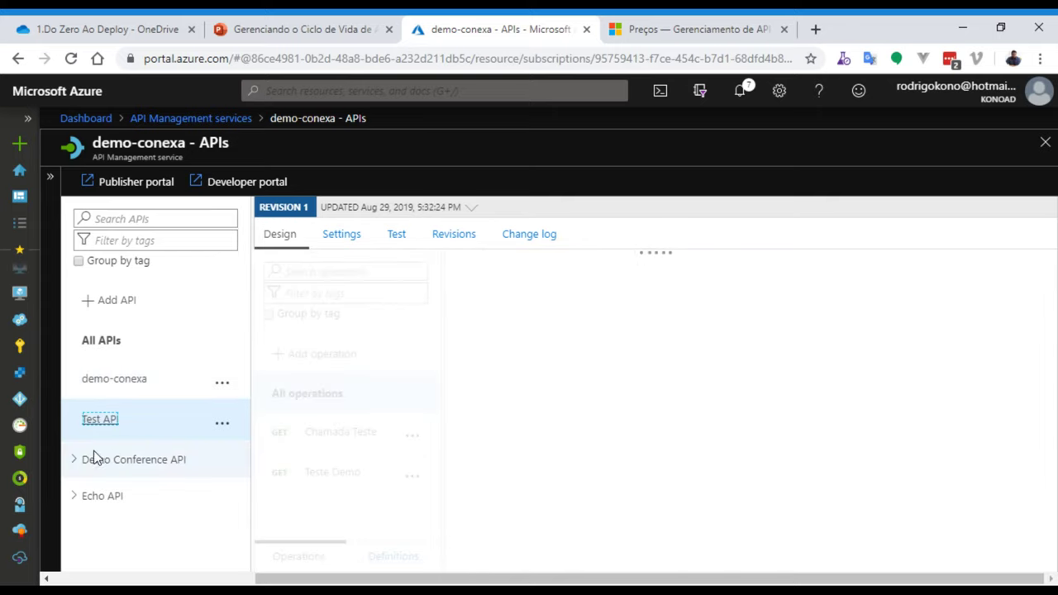
{"action": "left_click", "coordinate": [76, 460]}
{"action": "scroll", "coordinate": [172, 469], "scroll_direction": "down", "scroll_amount": 1}
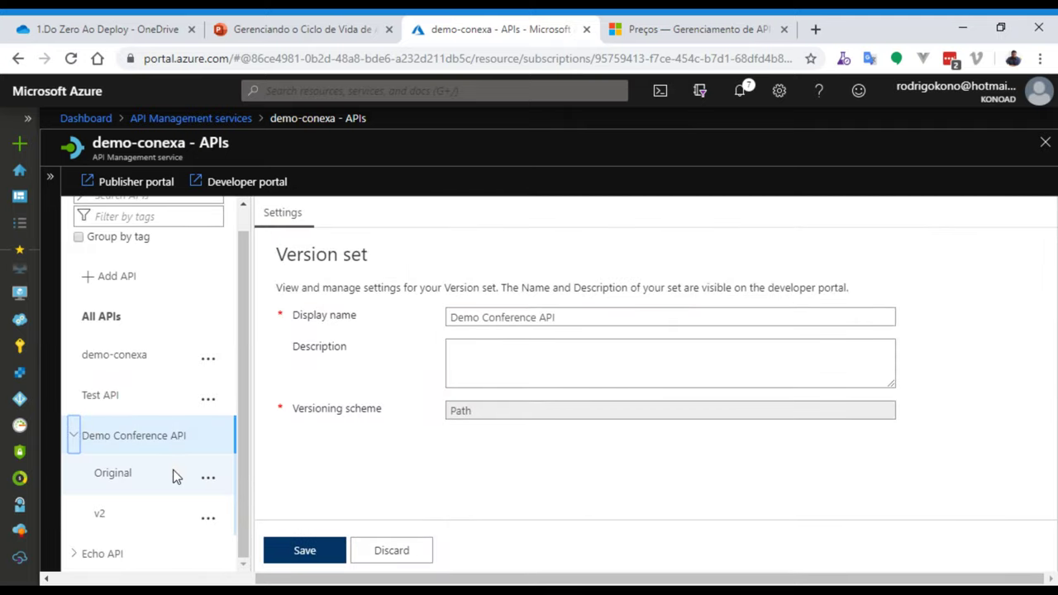
{"action": "left_click", "coordinate": [116, 471]}
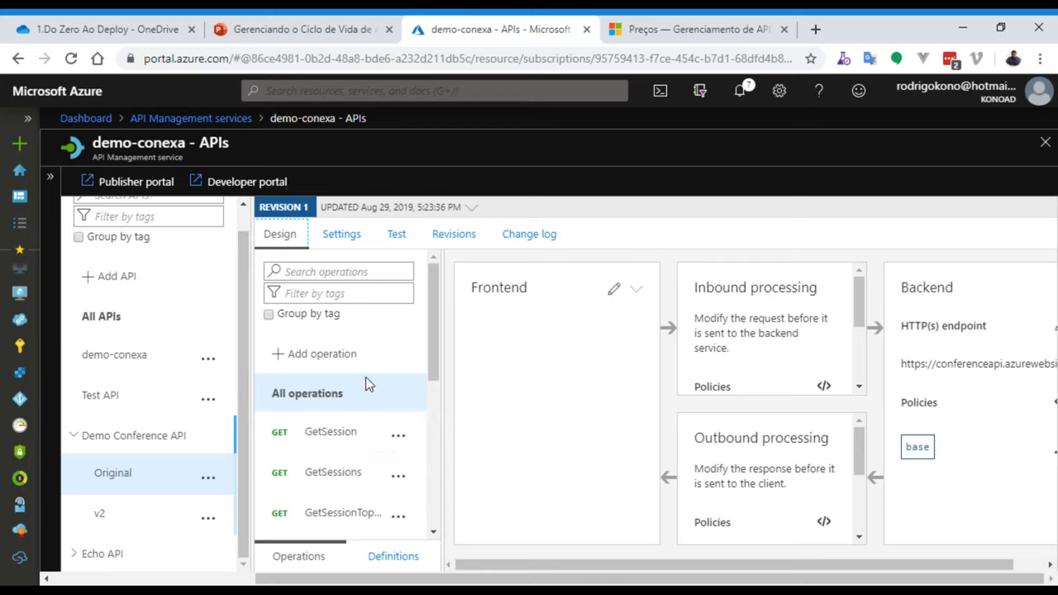
{"action": "scroll", "coordinate": [366, 377], "scroll_direction": "down", "scroll_amount": 1}
{"action": "scroll", "coordinate": [372, 364], "scroll_direction": "down", "scroll_amount": 1}
{"action": "scroll", "coordinate": [355, 434], "scroll_direction": "down", "scroll_amount": 2}
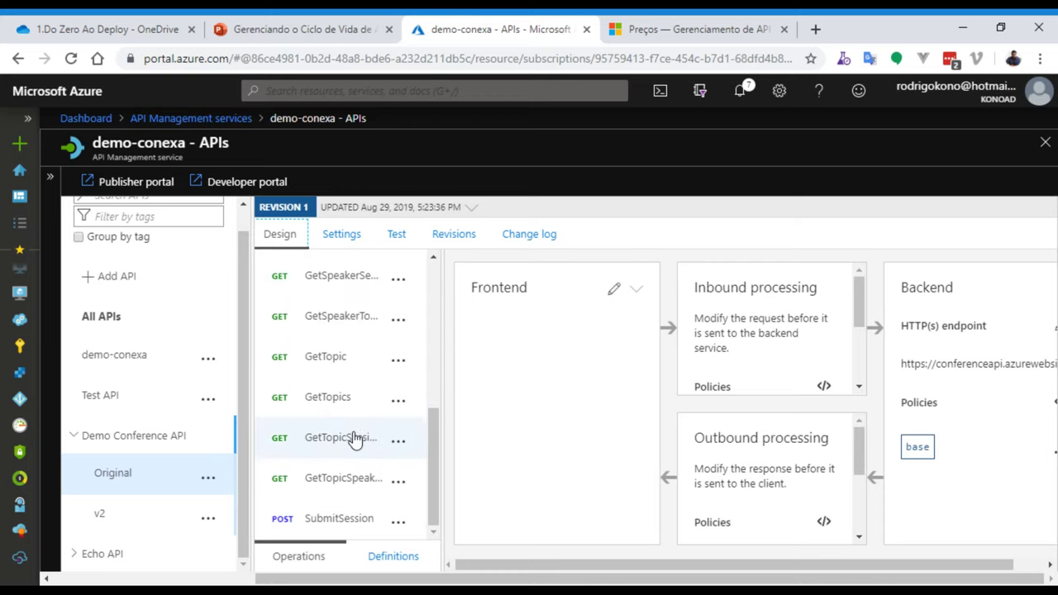
{"action": "scroll", "coordinate": [364, 442], "scroll_direction": "up", "scroll_amount": 2}
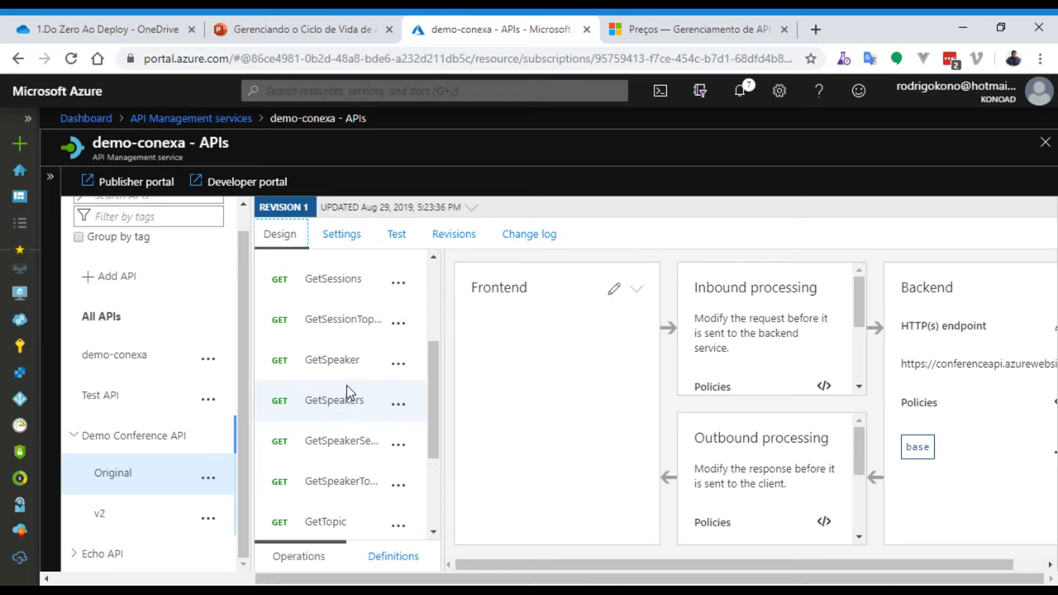
Review the list of operations in the v2 version of Demo Conference API
{"action": "left_click", "coordinate": [98, 515]}
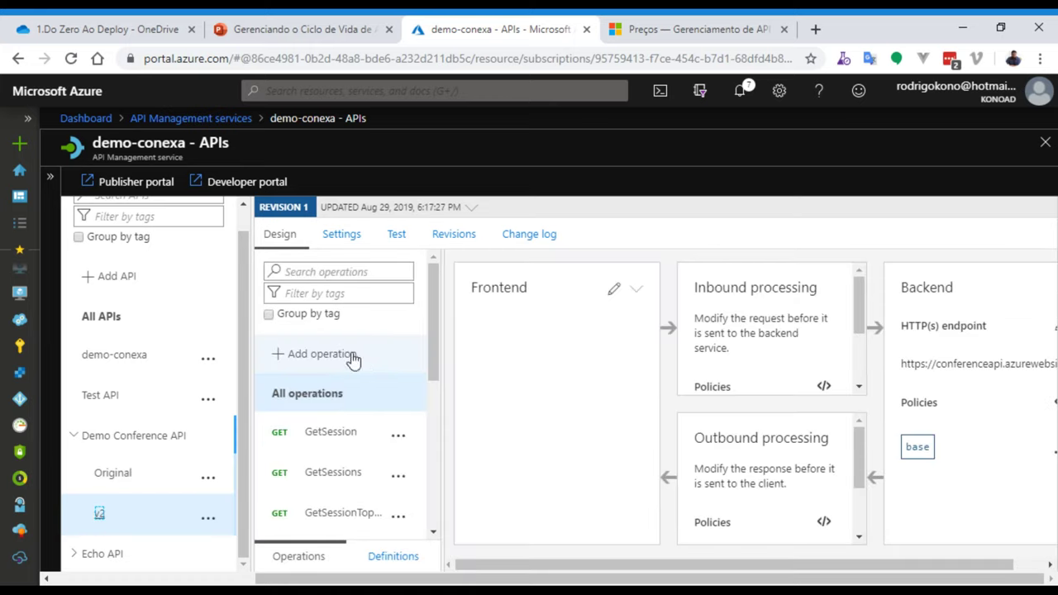
{"action": "scroll", "coordinate": [358, 385], "scroll_direction": "down", "scroll_amount": 1}
{"action": "scroll", "coordinate": [361, 386], "scroll_direction": "down", "scroll_amount": 4}
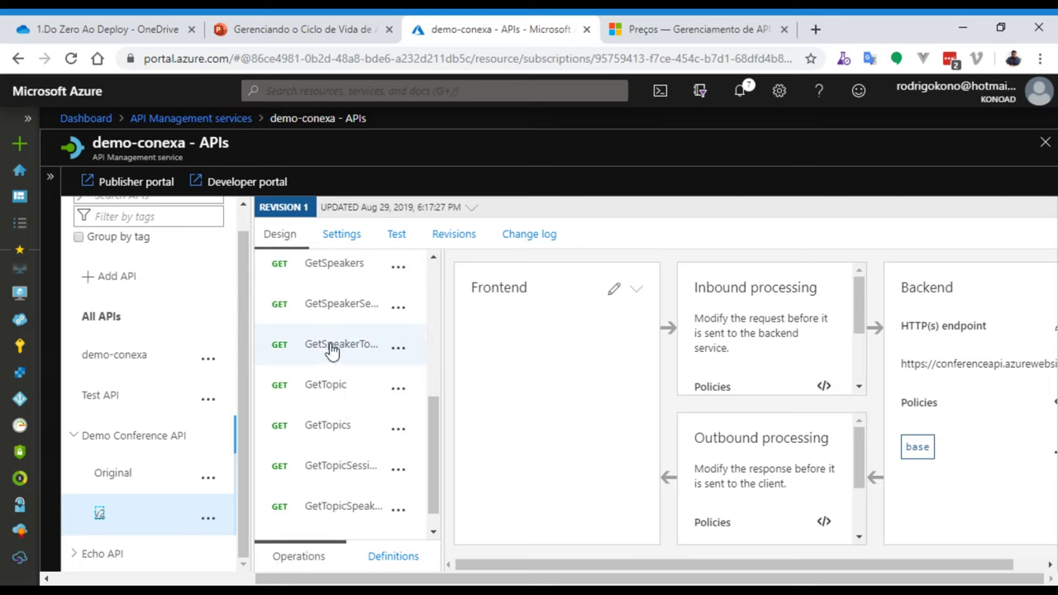
{"action": "scroll", "coordinate": [326, 363], "scroll_direction": "up", "scroll_amount": 5}
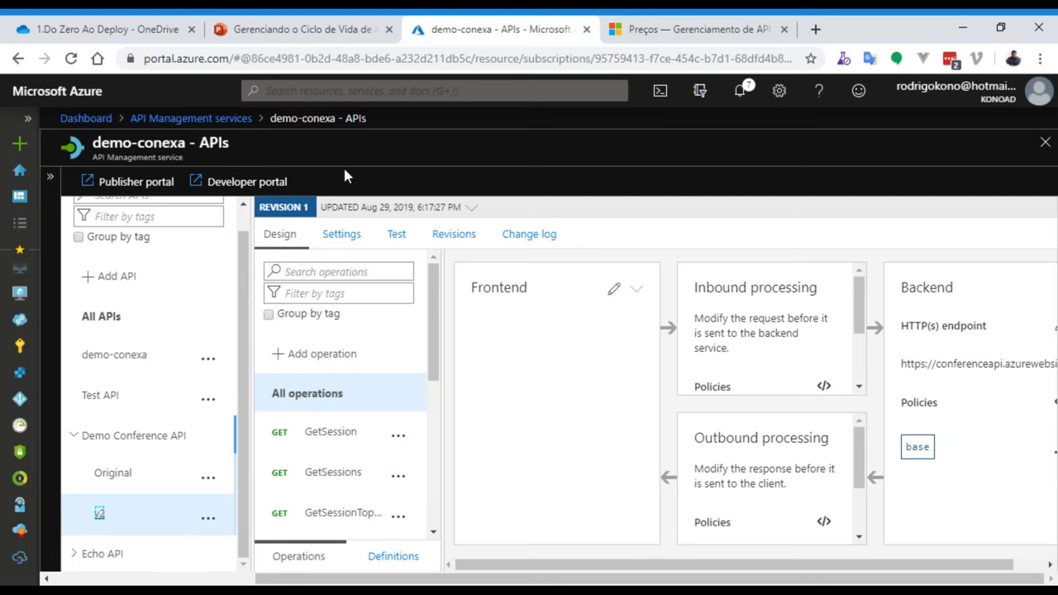
{"action": "left_click", "coordinate": [750, 28]}
{"action": "left_click", "coordinate": [707, 53]}
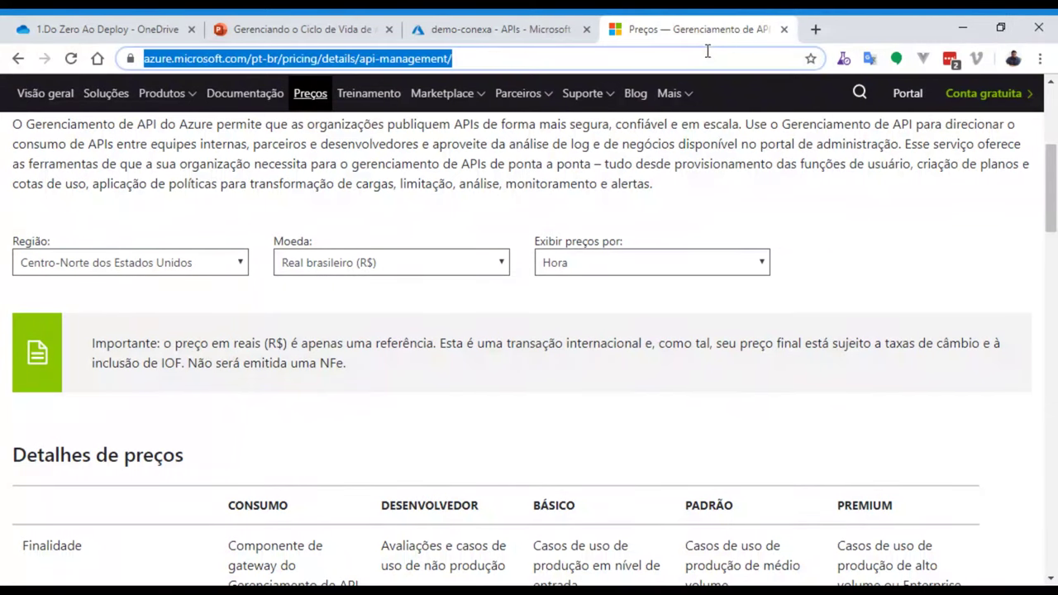
{"action": "type", "text": "https://conferenceapi.azurewebsites.net/?format=json"}
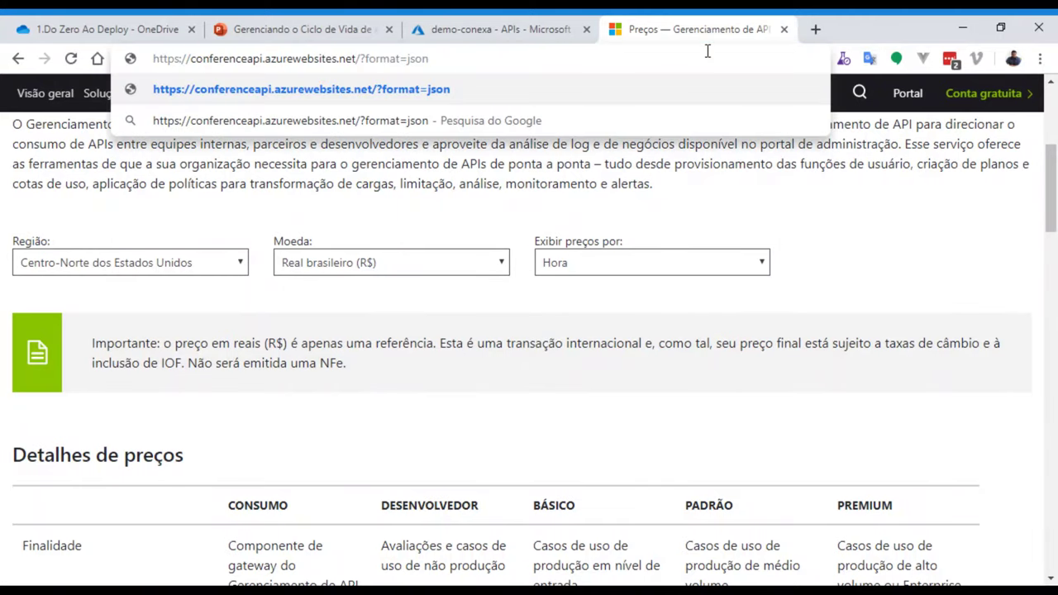
{"action": "key", "text": "Return"}
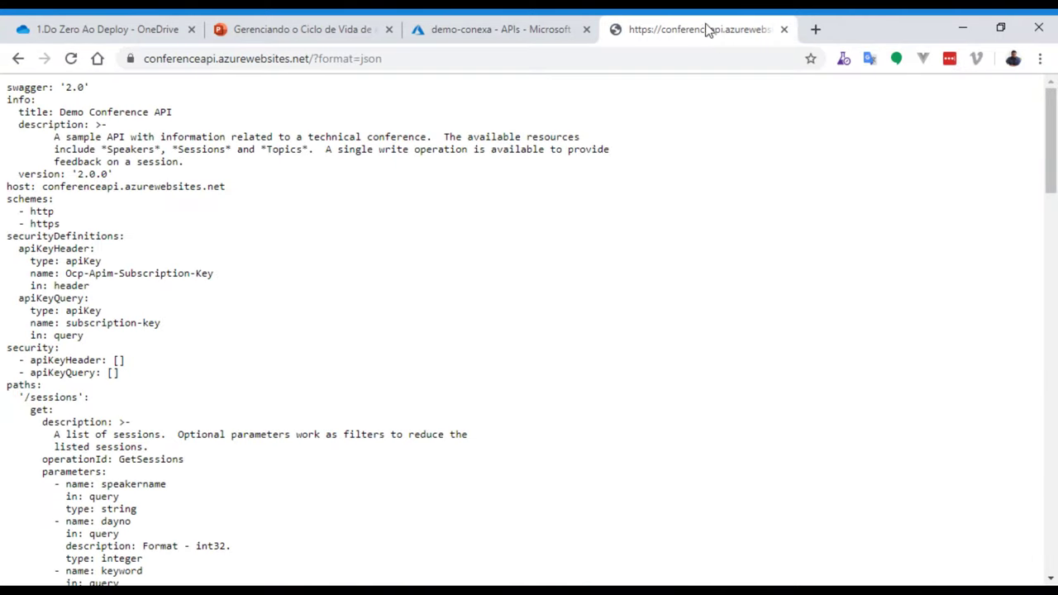
Return to the demo-conexa APIs page and review the frontend, inbound and outbound setup of the v2 version's GetSpeakers operation
{"action": "left_click", "coordinate": [574, 23]}
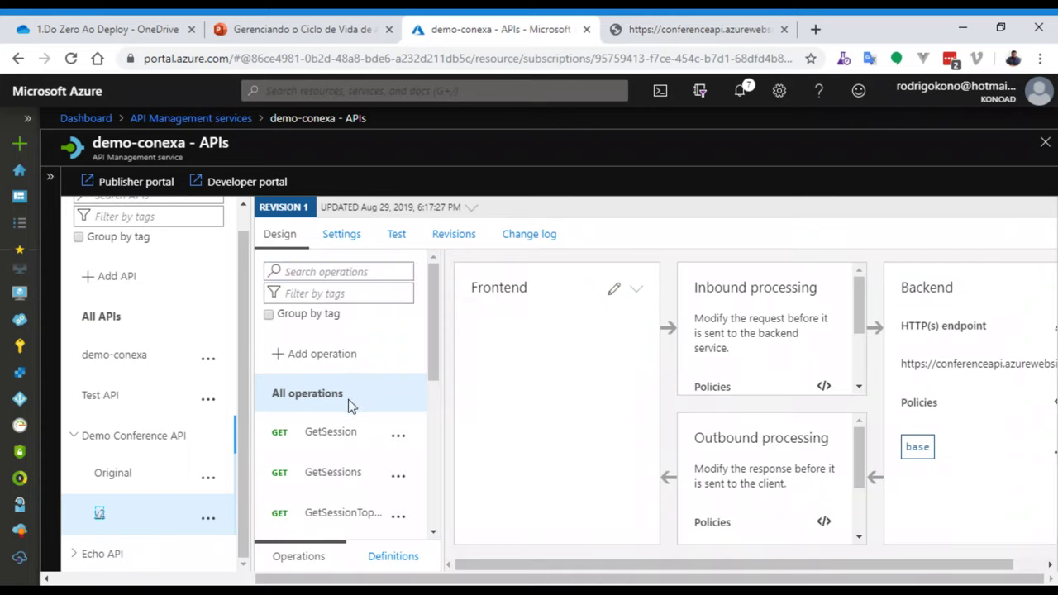
{"action": "scroll", "coordinate": [350, 407], "scroll_direction": "down", "scroll_amount": 5}
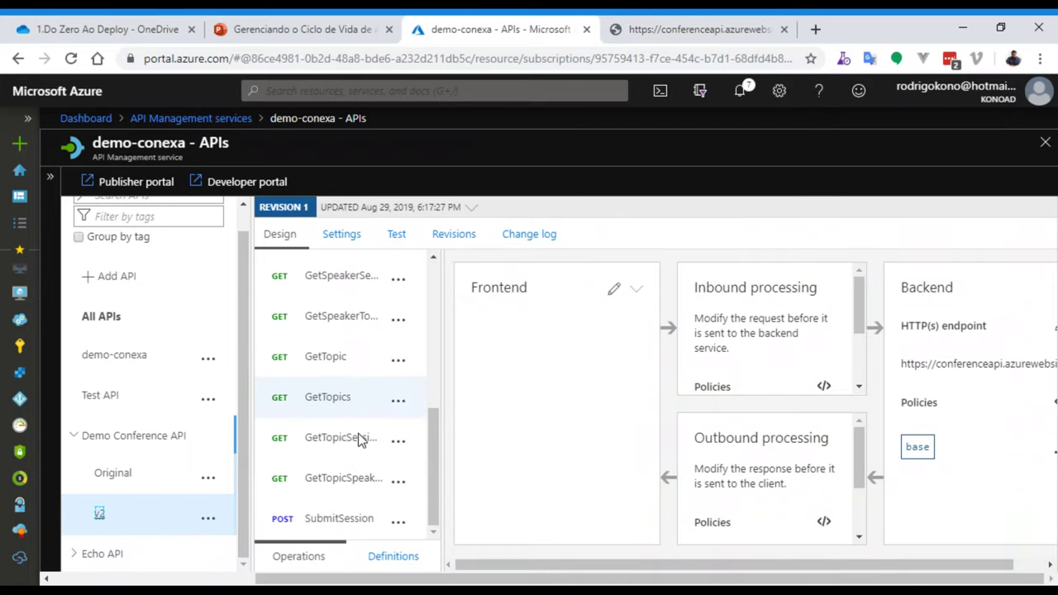
{"action": "scroll", "coordinate": [342, 371], "scroll_direction": "up", "scroll_amount": 2}
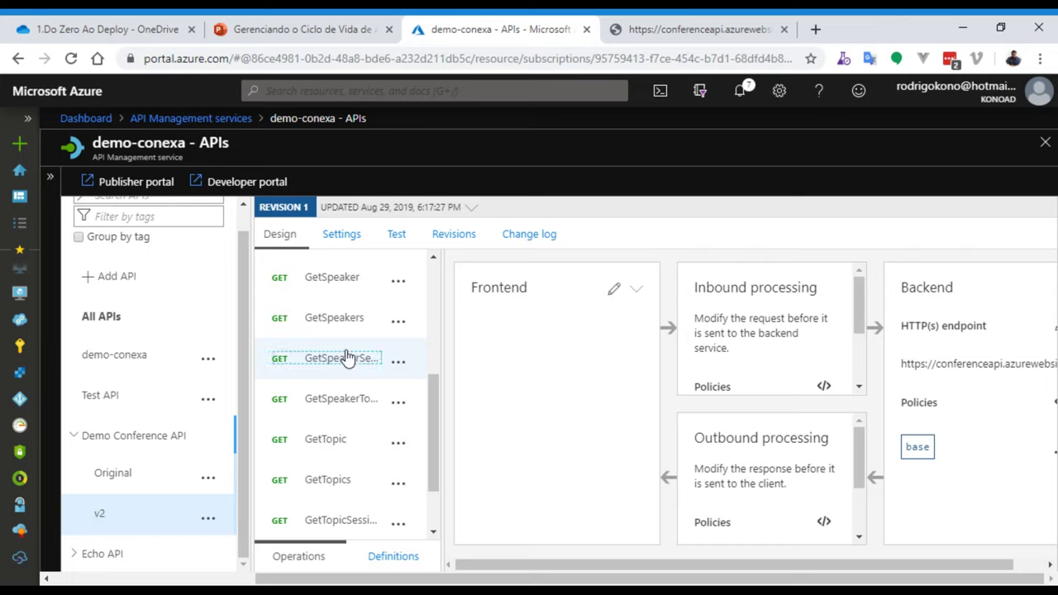
{"action": "left_click", "coordinate": [347, 363]}
{"action": "left_click", "coordinate": [333, 321]}
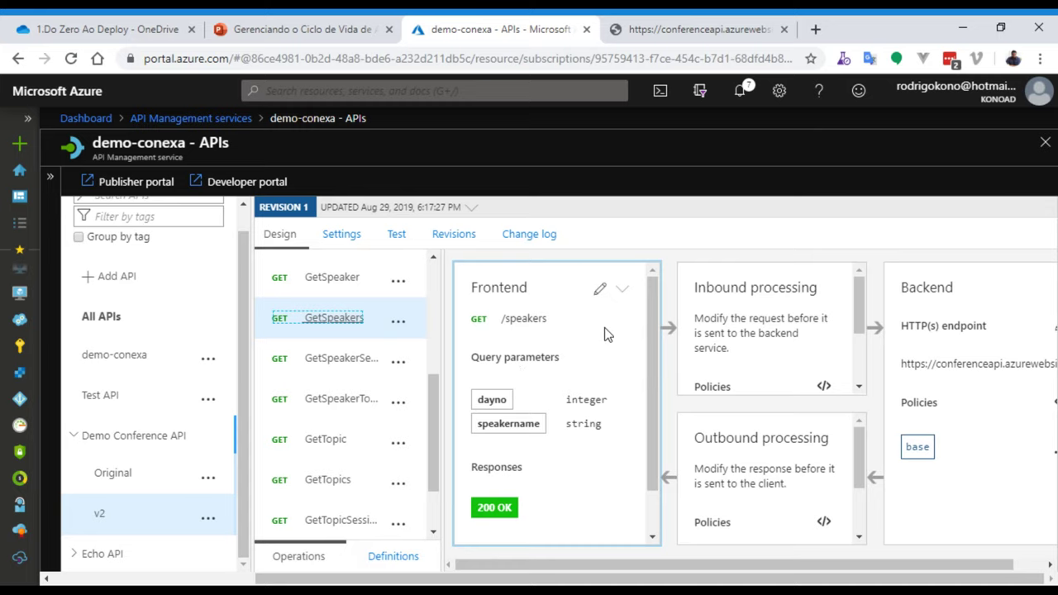
{"action": "left_click", "coordinate": [728, 331]}
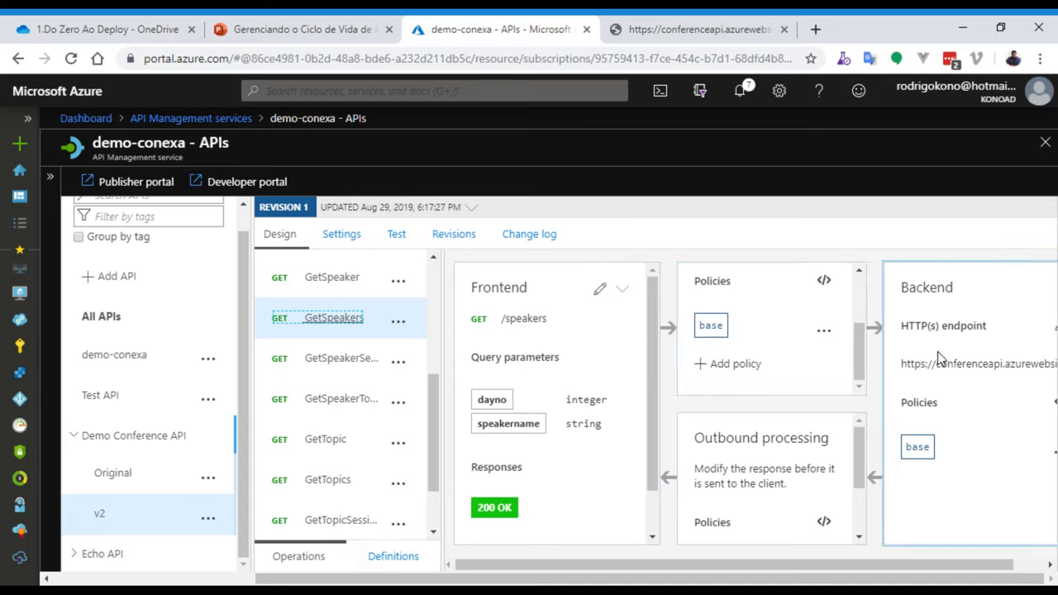
{"action": "left_click", "coordinate": [816, 468]}
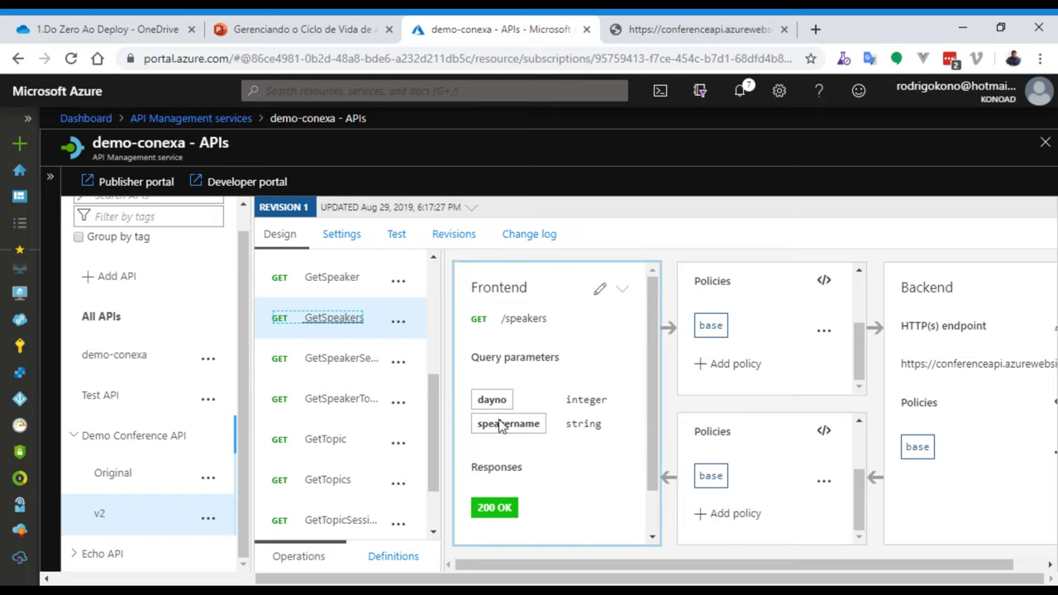
Send a test request to the GetSpeakers operation of the v2 version without adding any parameters or headers
{"action": "left_click", "coordinate": [397, 236]}
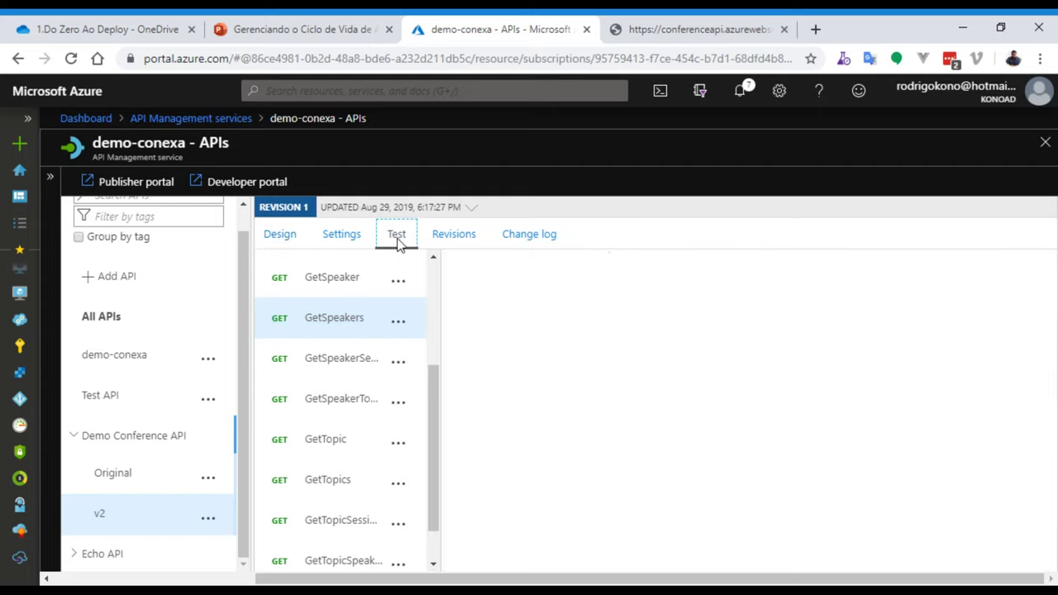
{"action": "scroll", "coordinate": [566, 438], "scroll_direction": "down", "scroll_amount": 5}
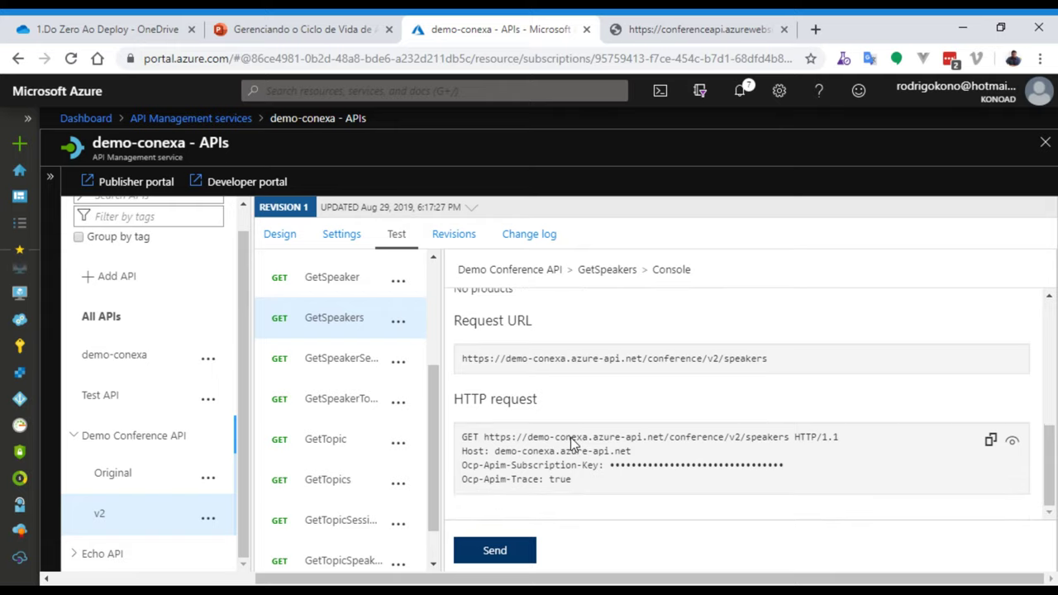
{"action": "scroll", "coordinate": [550, 464], "scroll_direction": "up", "scroll_amount": 2}
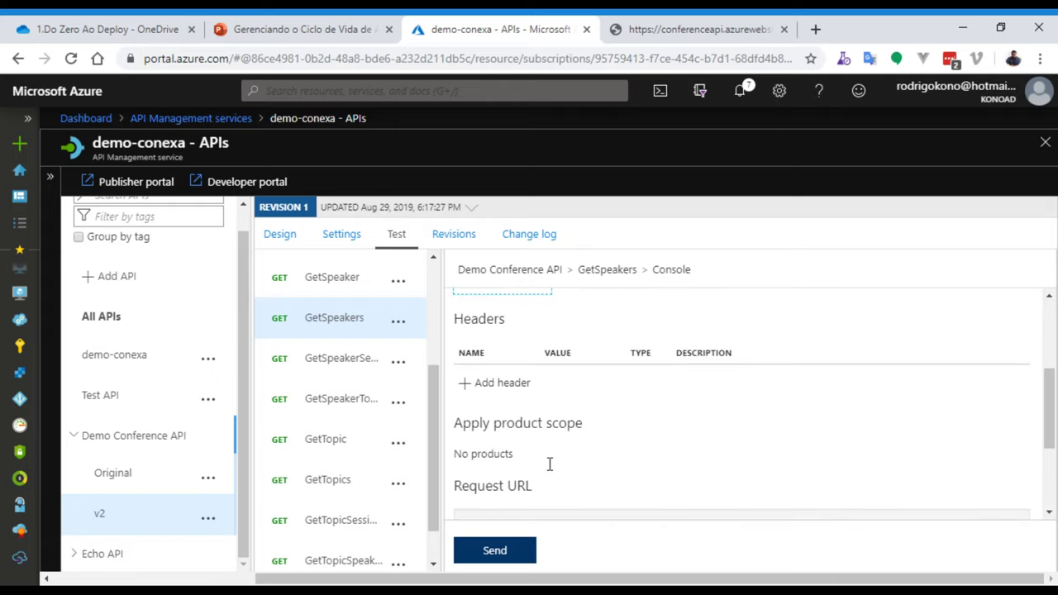
{"action": "scroll", "coordinate": [569, 404], "scroll_direction": "down", "scroll_amount": 2}
{"action": "left_click", "coordinate": [505, 553]}
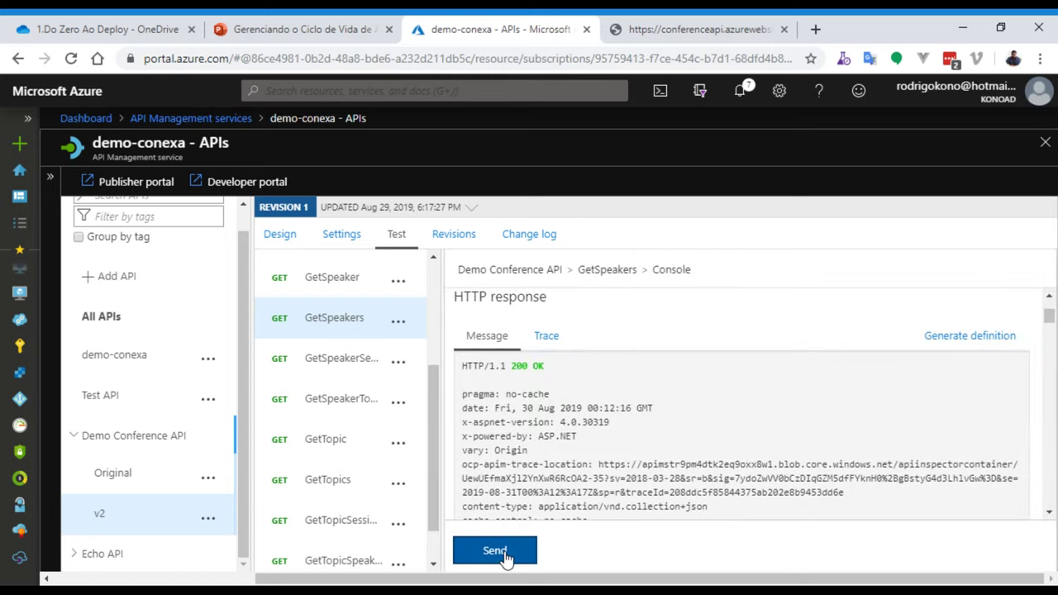
Examine the GetSpeakers request and its HTTP response, including the response headers and the JSON collection of speakers
{"action": "scroll", "coordinate": [584, 446], "scroll_direction": "down", "scroll_amount": 10}
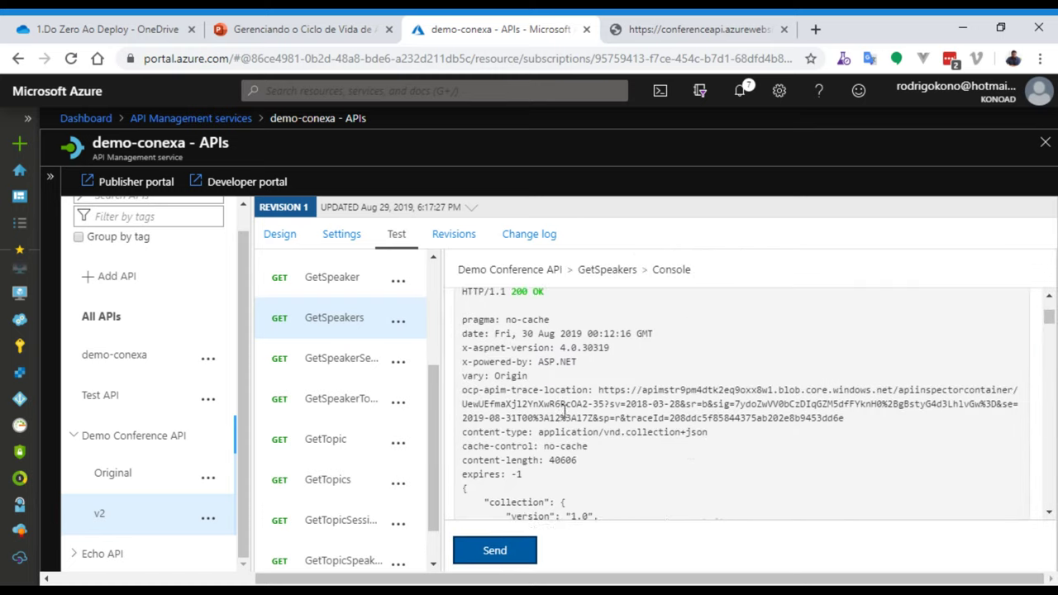
{"action": "scroll", "coordinate": [567, 413], "scroll_direction": "down", "scroll_amount": 12}
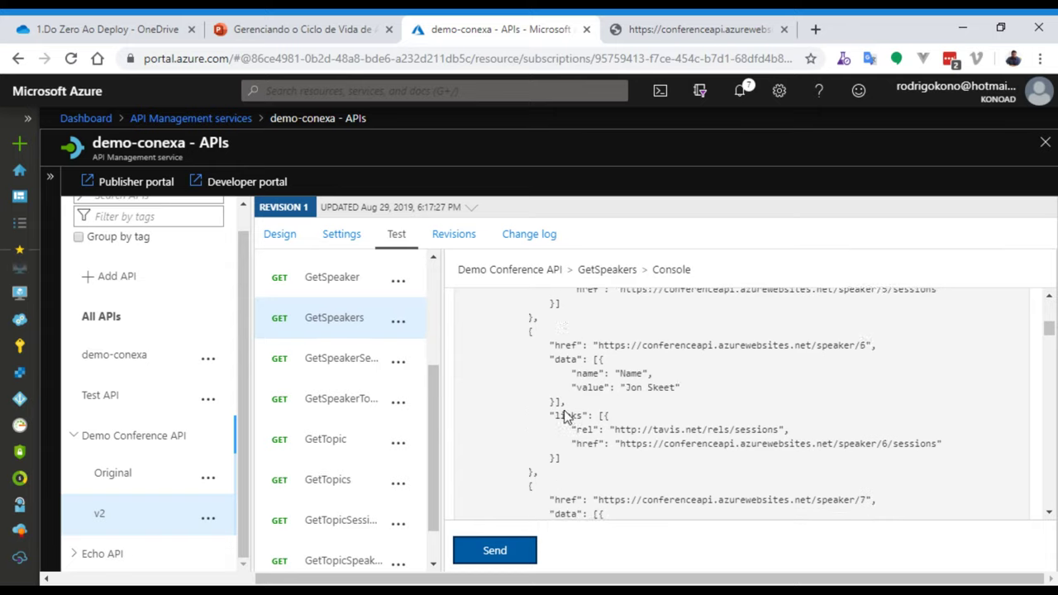
{"action": "scroll", "coordinate": [572, 413], "scroll_direction": "up", "scroll_amount": 20}
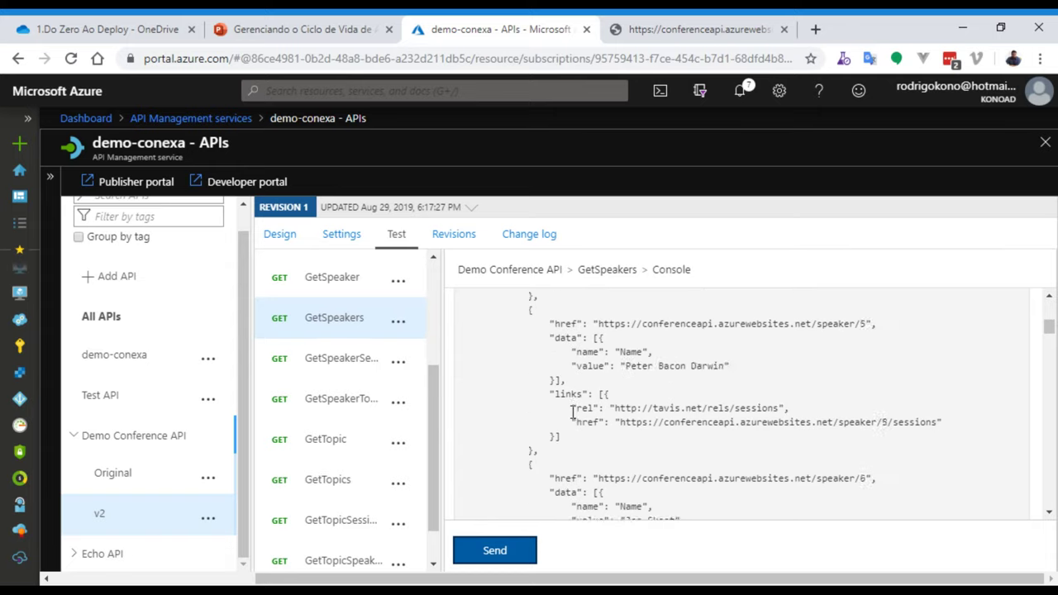
{"action": "scroll", "coordinate": [575, 418], "scroll_direction": "down", "scroll_amount": 4}
{"action": "scroll", "coordinate": [575, 419], "scroll_direction": "down", "scroll_amount": 5}
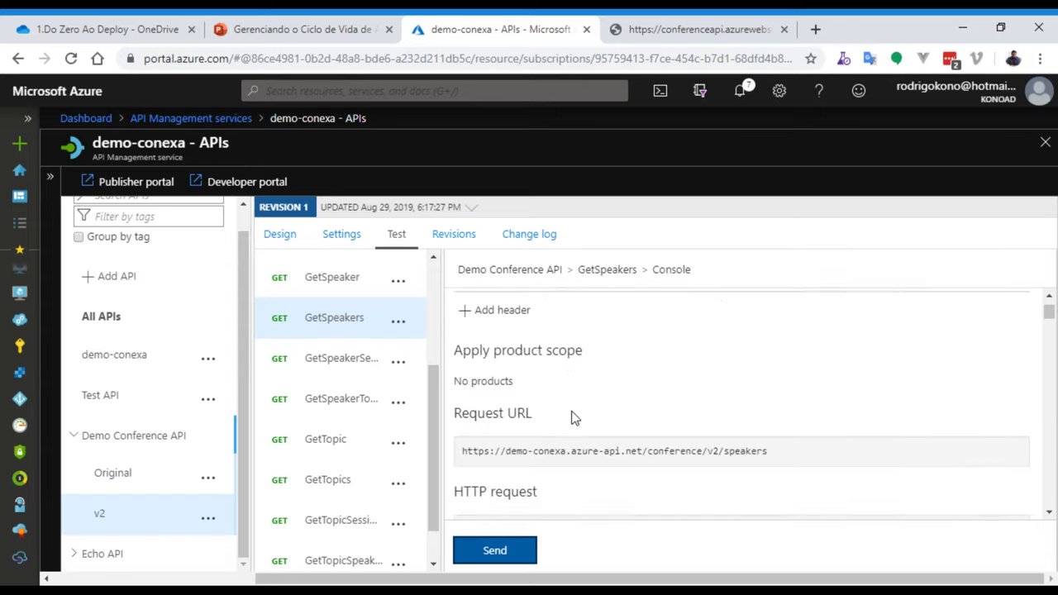
{"action": "scroll", "coordinate": [573, 417], "scroll_direction": "up", "scroll_amount": 5}
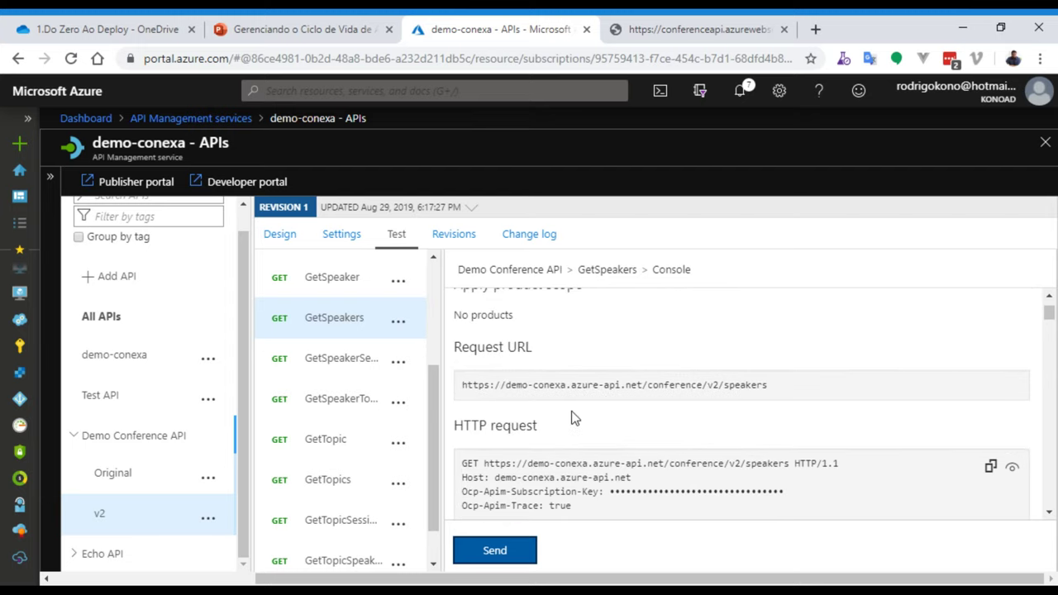
{"action": "scroll", "coordinate": [571, 411], "scroll_direction": "down", "scroll_amount": 8}
{"action": "scroll", "coordinate": [573, 411], "scroll_direction": "down", "scroll_amount": 2}
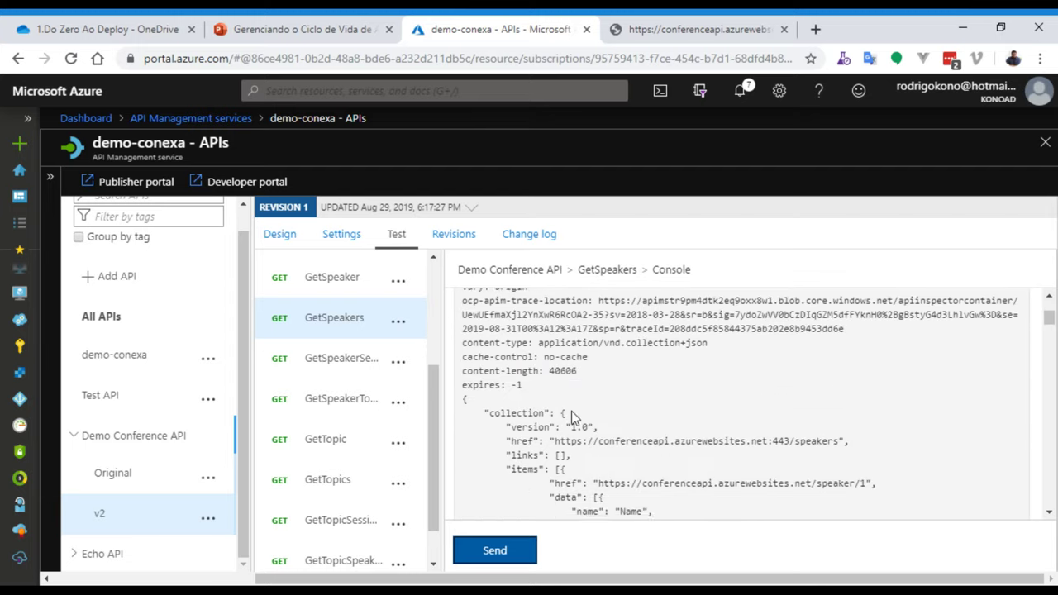
{"action": "scroll", "coordinate": [573, 411], "scroll_direction": "up", "scroll_amount": 2}
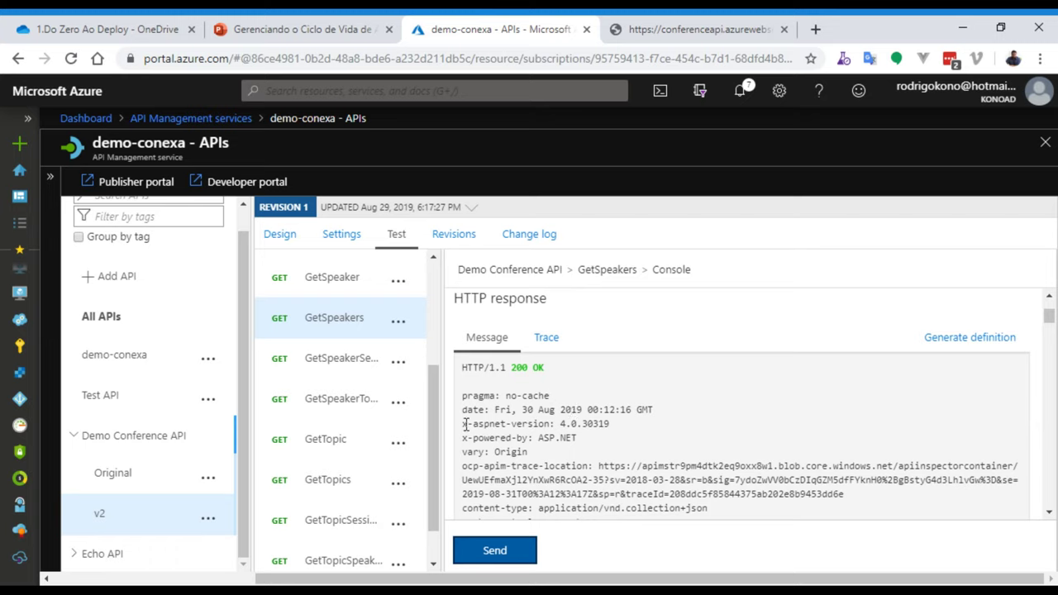
Highlight the x-aspnet-version and x-powered-by headers in the GetSpeakers response, then review the rest of the message and the request URL
{"action": "left_click_drag", "start_coordinate": [463, 424], "coordinate": [592, 440]}
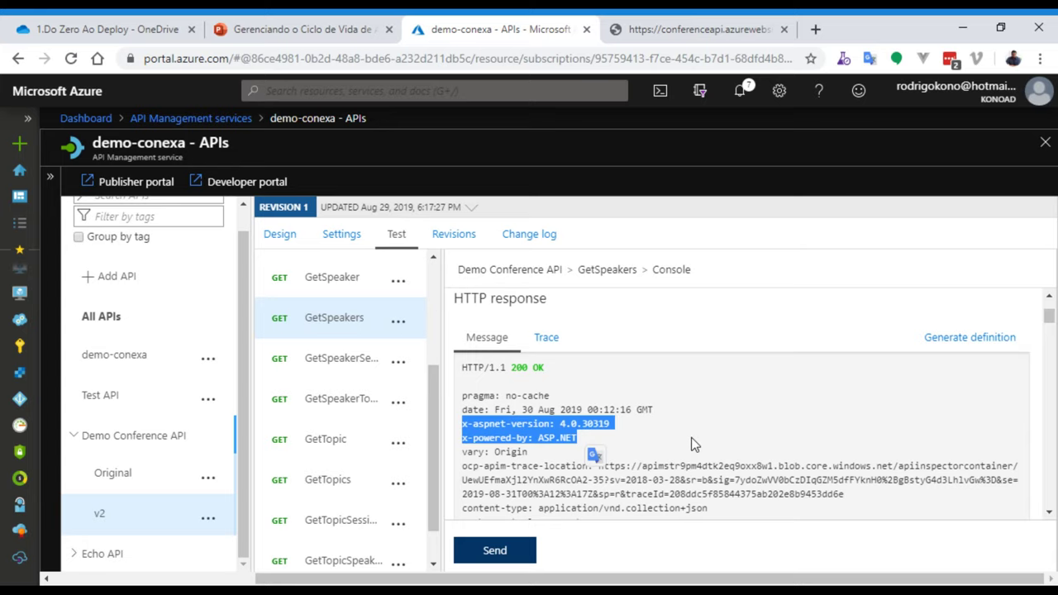
{"action": "left_click", "coordinate": [699, 432]}
{"action": "scroll", "coordinate": [701, 430], "scroll_direction": "down", "scroll_amount": 1}
{"action": "scroll", "coordinate": [701, 429], "scroll_direction": "down", "scroll_amount": 1}
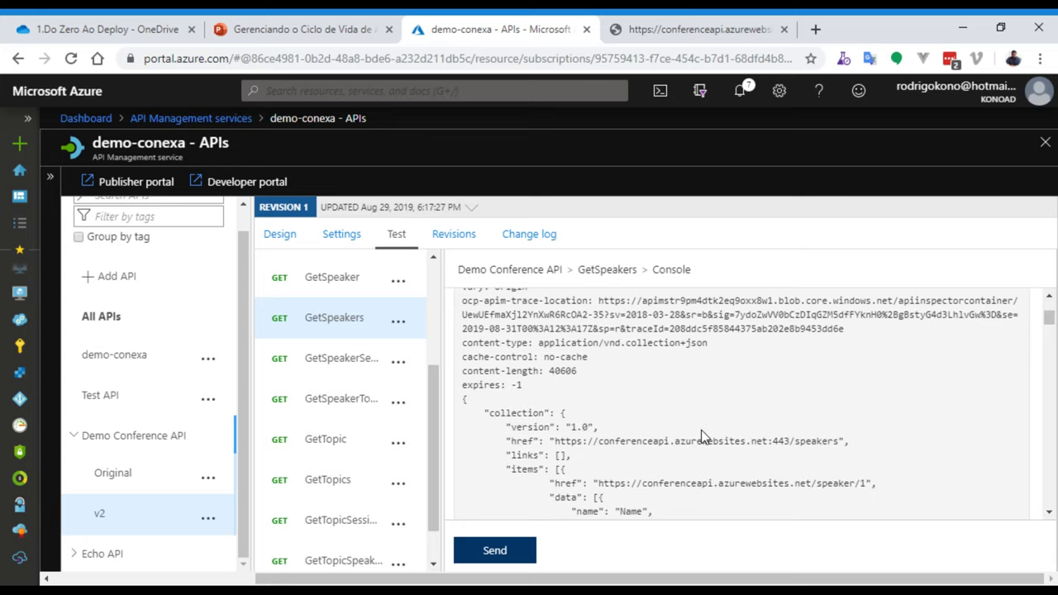
{"action": "scroll", "coordinate": [694, 428], "scroll_direction": "up", "scroll_amount": 3}
{"action": "scroll", "coordinate": [519, 453], "scroll_direction": "up", "scroll_amount": 4}
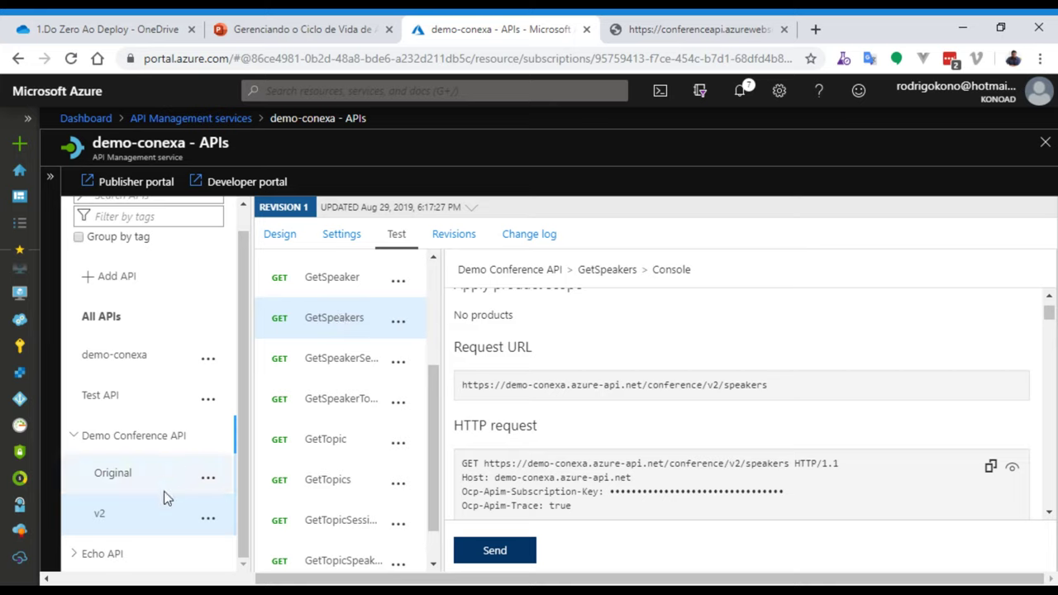
Open the design view of All operations in the Original version of Demo Conference API
{"action": "left_click", "coordinate": [109, 468]}
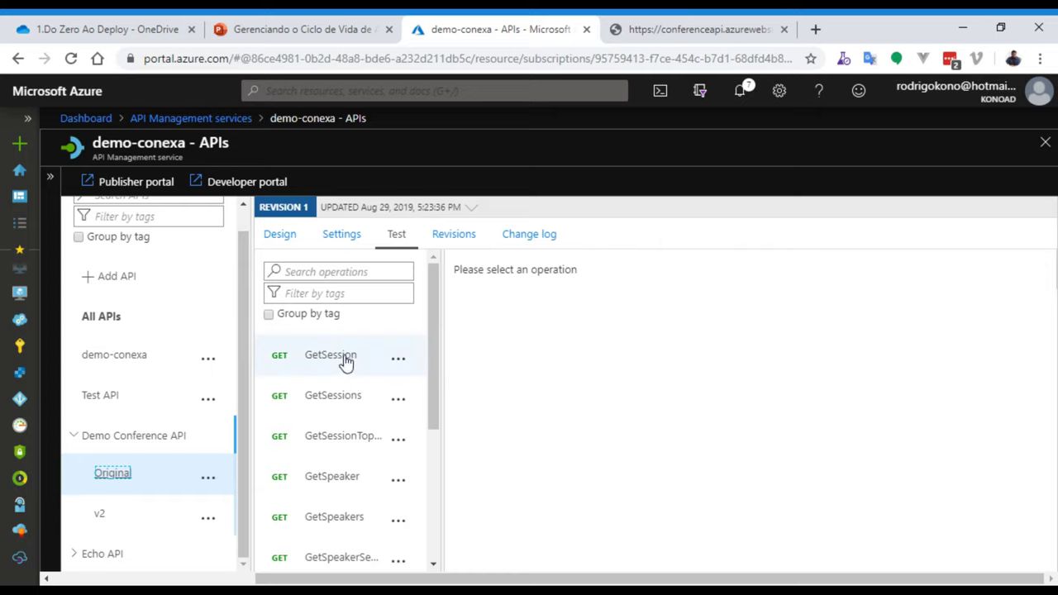
{"action": "left_click", "coordinate": [124, 435]}
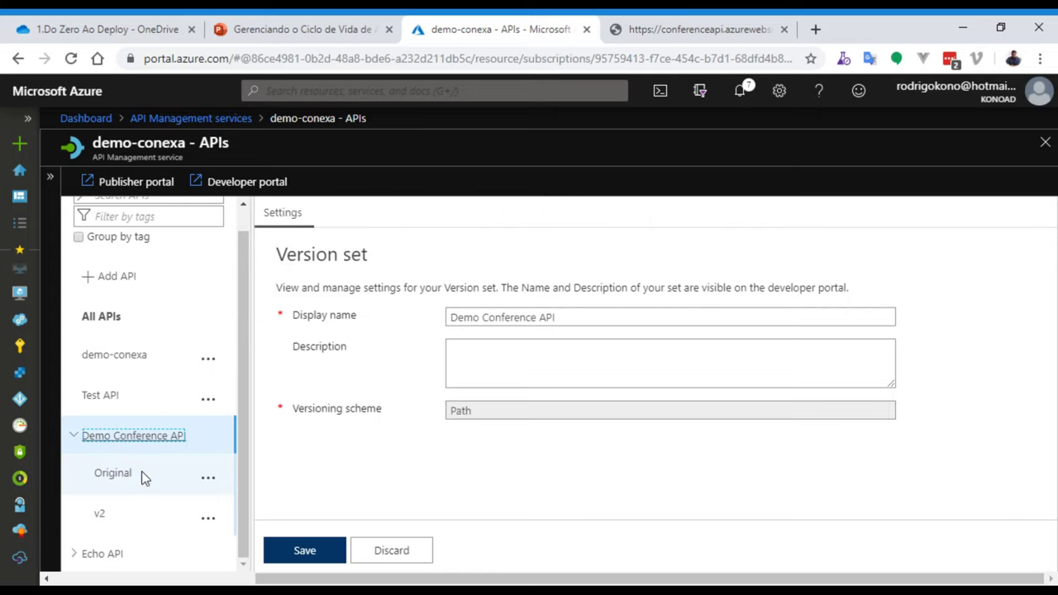
{"action": "left_click", "coordinate": [125, 475]}
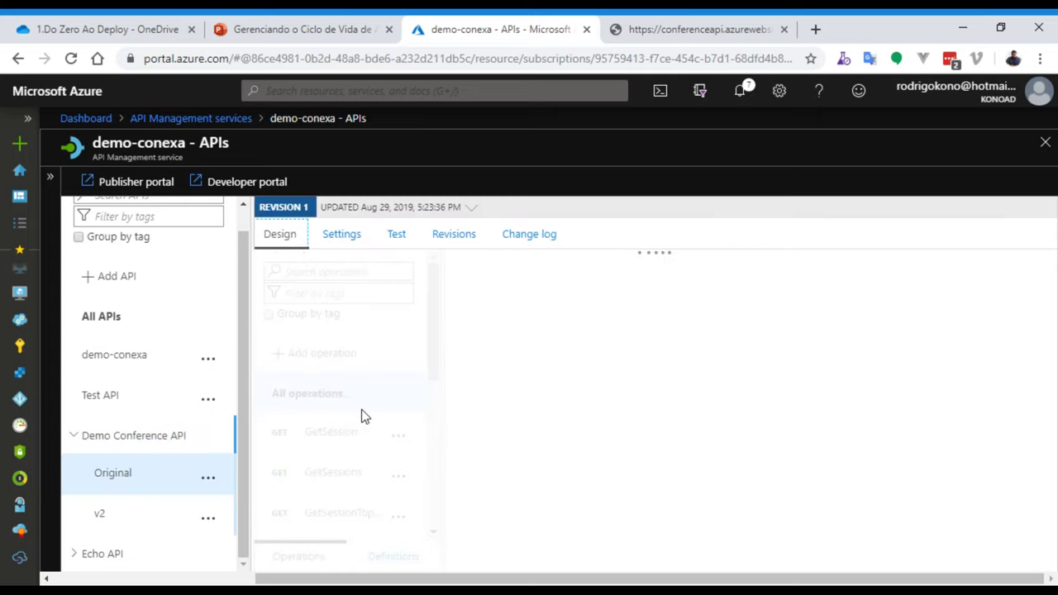
{"action": "left_click", "coordinate": [331, 362]}
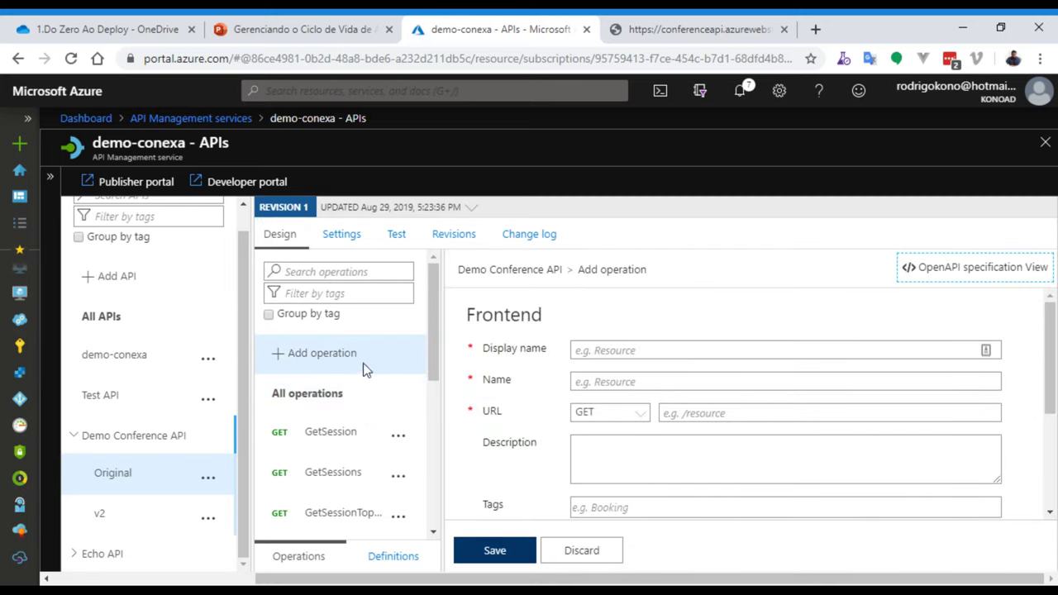
{"action": "left_click", "coordinate": [307, 400]}
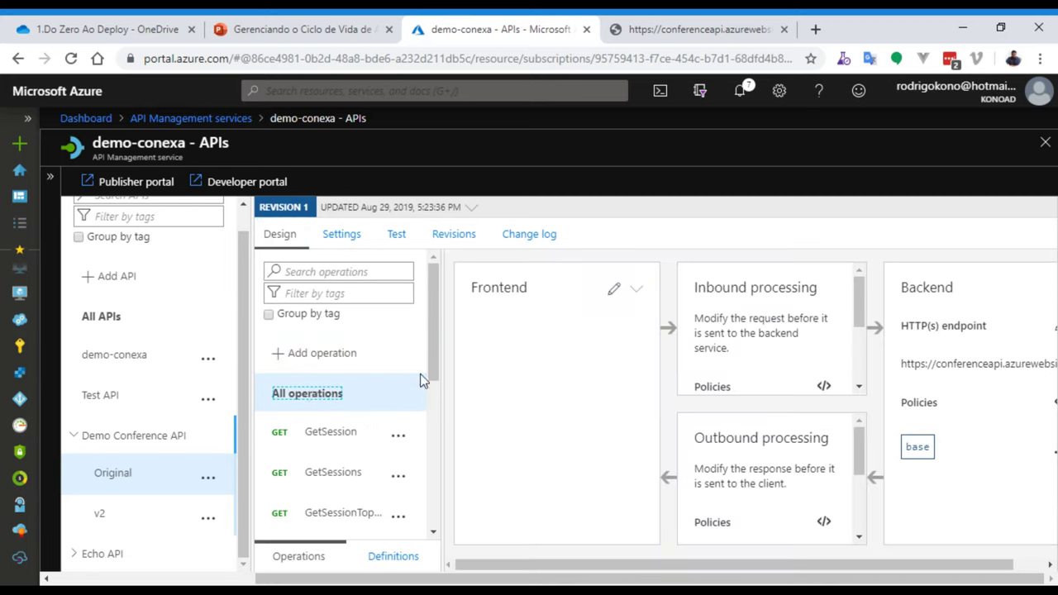
Review the inbound processing policies applied to all operations of the Original version
{"action": "scroll", "coordinate": [744, 339], "scroll_direction": "down", "scroll_amount": 2}
{"action": "scroll", "coordinate": [762, 314], "scroll_direction": "down", "scroll_amount": 1}
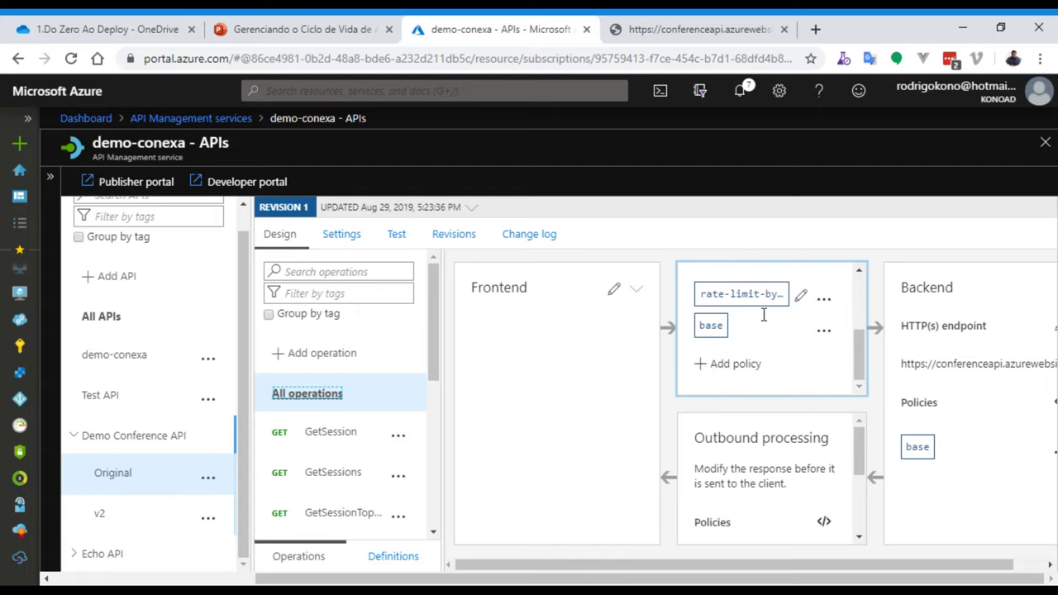
{"action": "scroll", "coordinate": [748, 327], "scroll_direction": "up", "scroll_amount": 2}
{"action": "scroll", "coordinate": [742, 334], "scroll_direction": "down", "scroll_amount": 2}
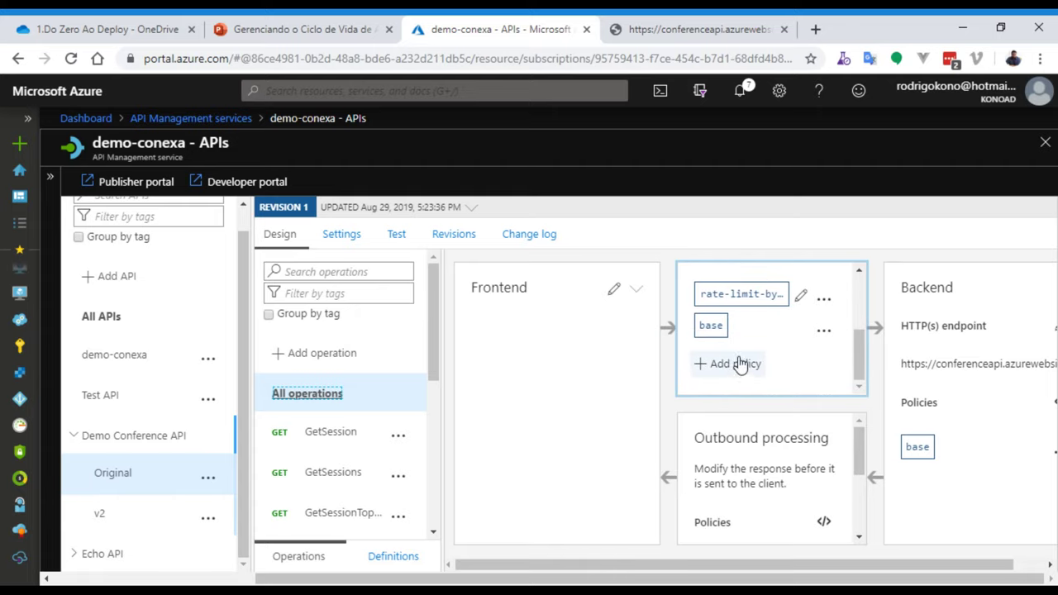
{"action": "scroll", "coordinate": [756, 338], "scroll_direction": "up", "scroll_amount": 3}
{"action": "scroll", "coordinate": [777, 350], "scroll_direction": "down", "scroll_amount": 2}
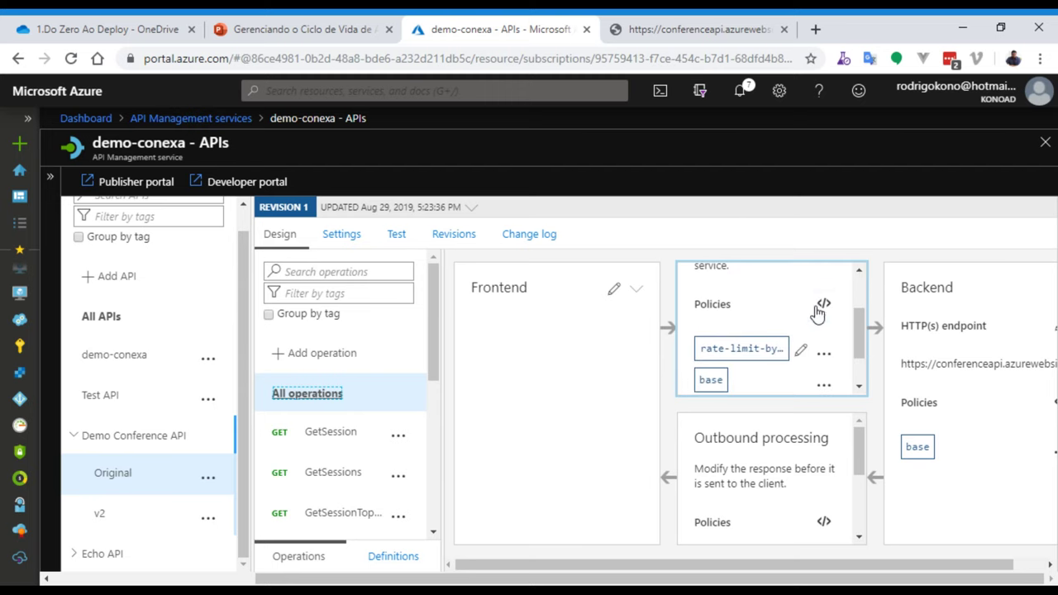
Open the policy code for all operations of the Original version and collapse the API Management services list to widen the editor
{"action": "left_click", "coordinate": [822, 306]}
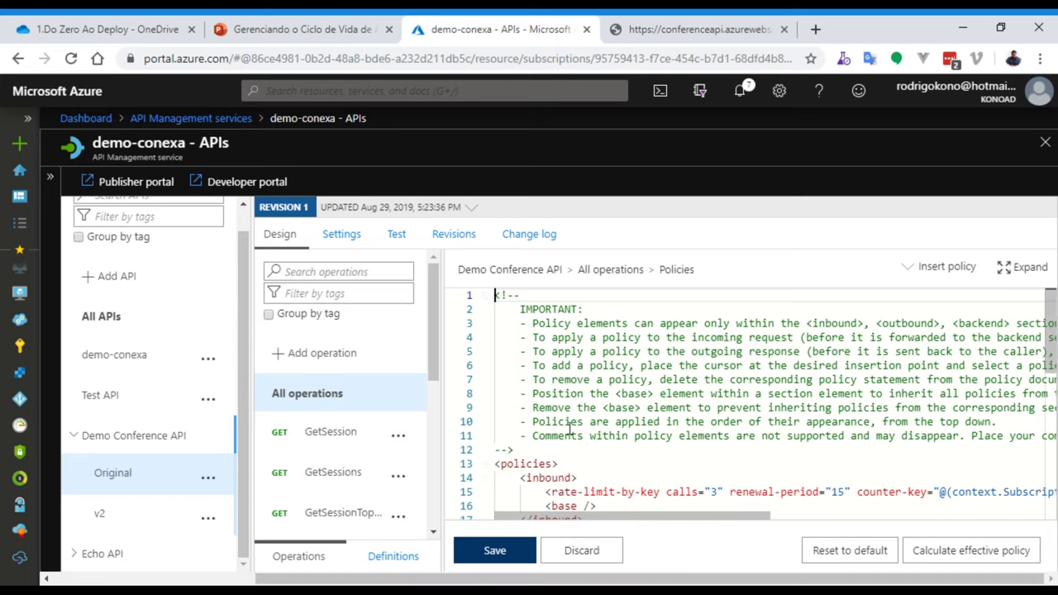
{"action": "key", "text": "ctrl+minus"}
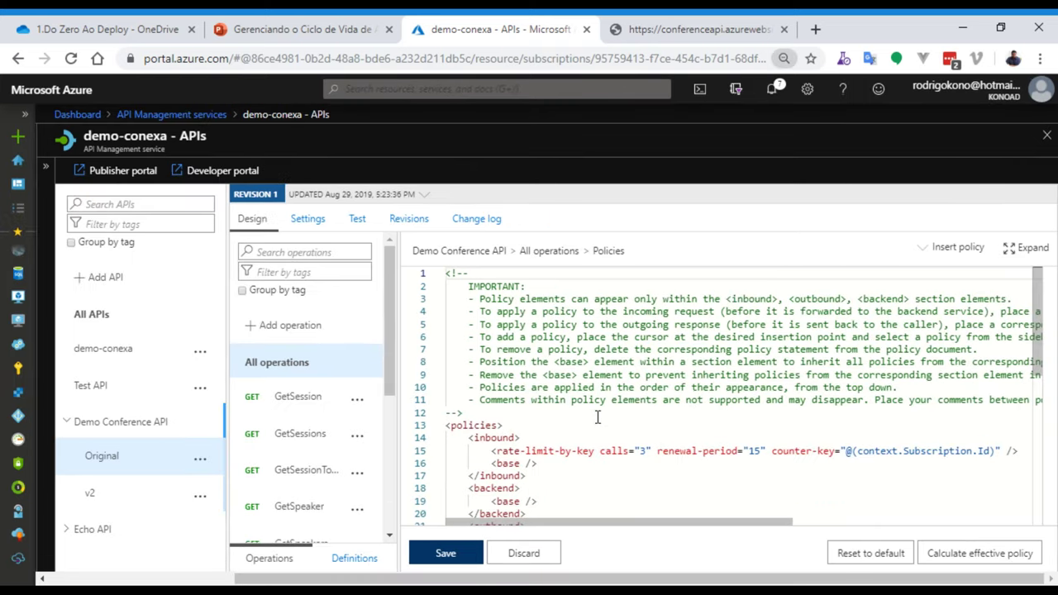
{"action": "key", "text": "ctrl+minus"}
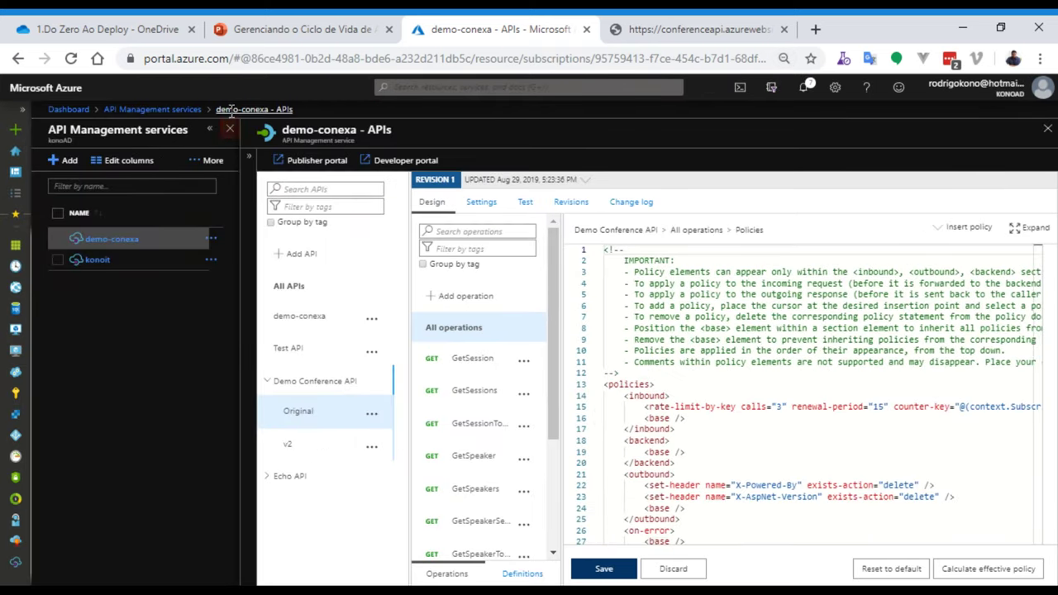
{"action": "left_click", "coordinate": [210, 129]}
Examine the outbound set-header policies for X-Powered-By and X-AspNet-Version and the full inbound rate-limit-by-key policy
{"action": "scroll", "coordinate": [706, 436], "scroll_direction": "down", "scroll_amount": 2}
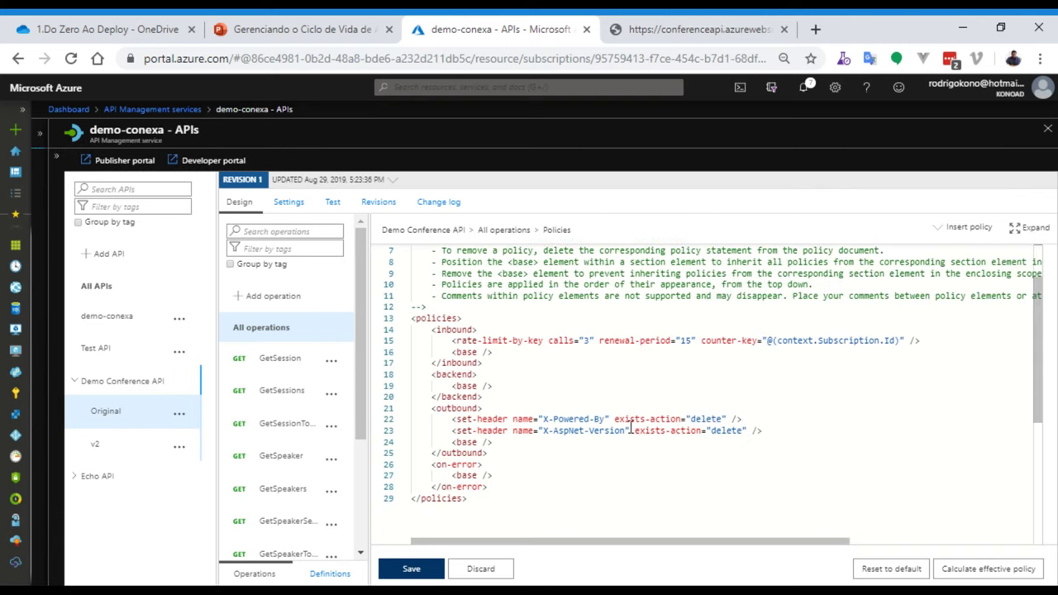
{"action": "left_click_drag", "start_coordinate": [786, 430], "coordinate": [522, 401]}
{"action": "left_click", "coordinate": [567, 377]}
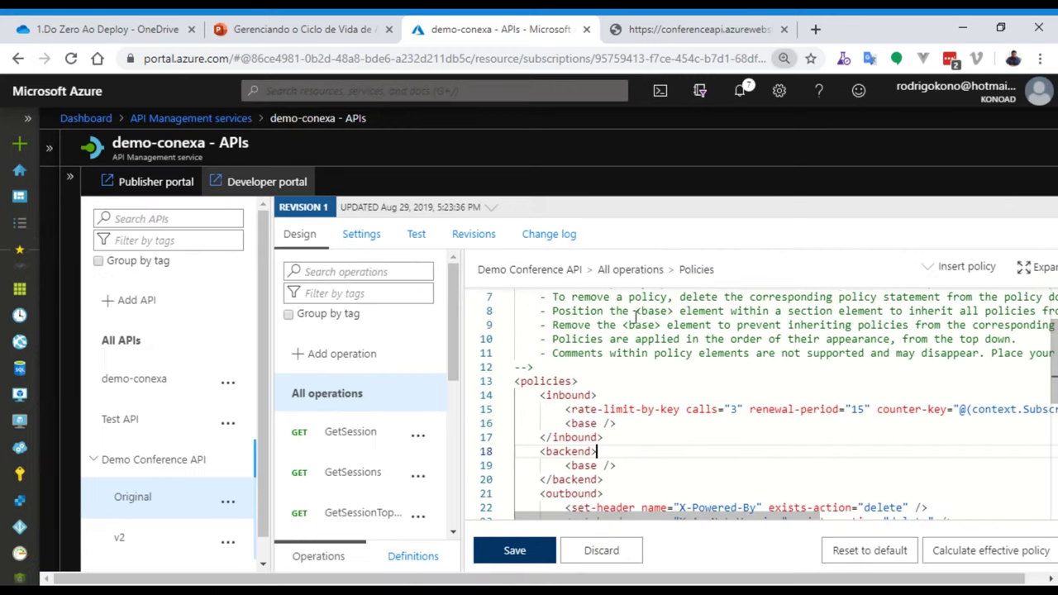
{"action": "left_click_drag", "start_coordinate": [622, 523], "coordinate": [674, 525]}
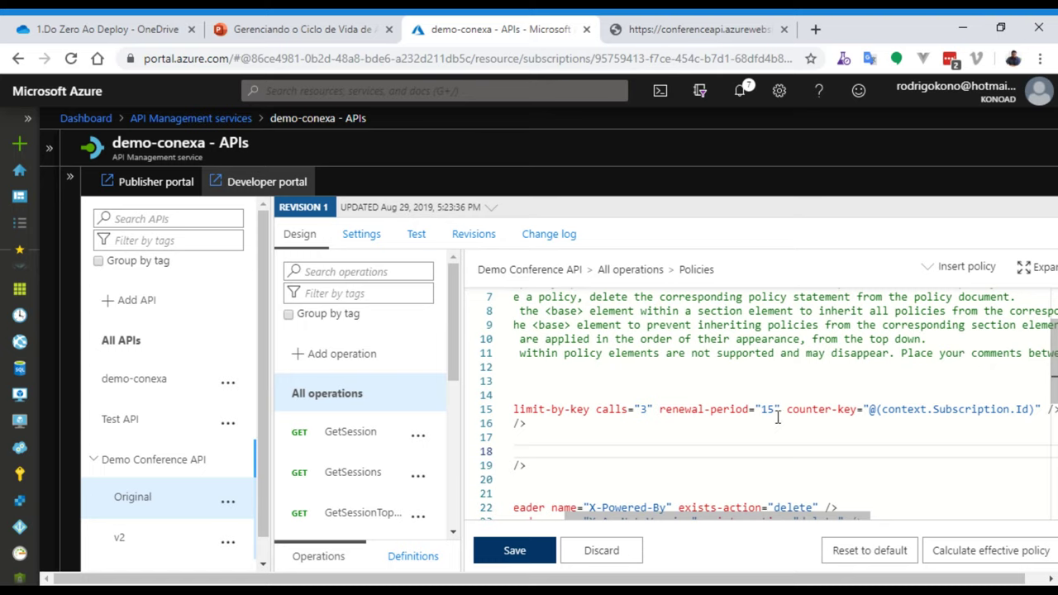
{"action": "left_click_drag", "start_coordinate": [704, 518], "coordinate": [629, 529]}
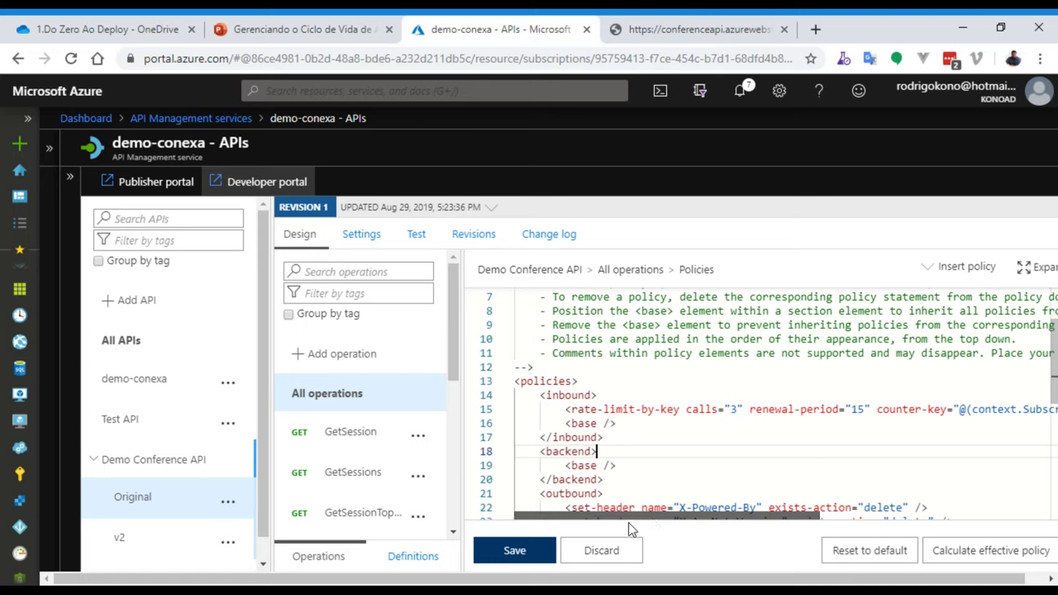
Insert a Control flow policy on a new line below rate-limit-by-key in the inbound section of the policy code
{"action": "left_click", "coordinate": [559, 422]}
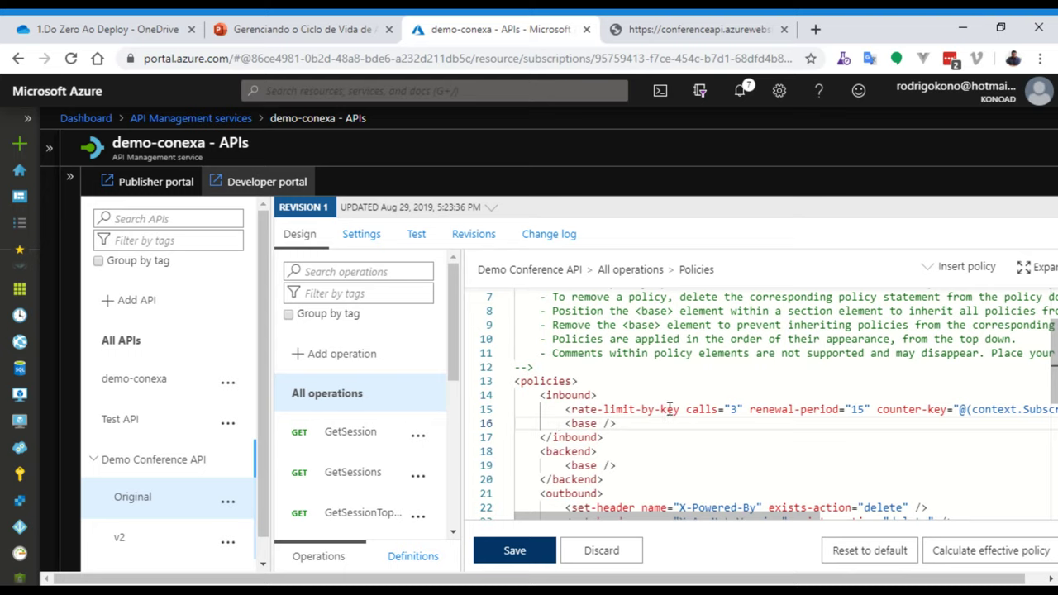
{"action": "key", "text": "Return"}
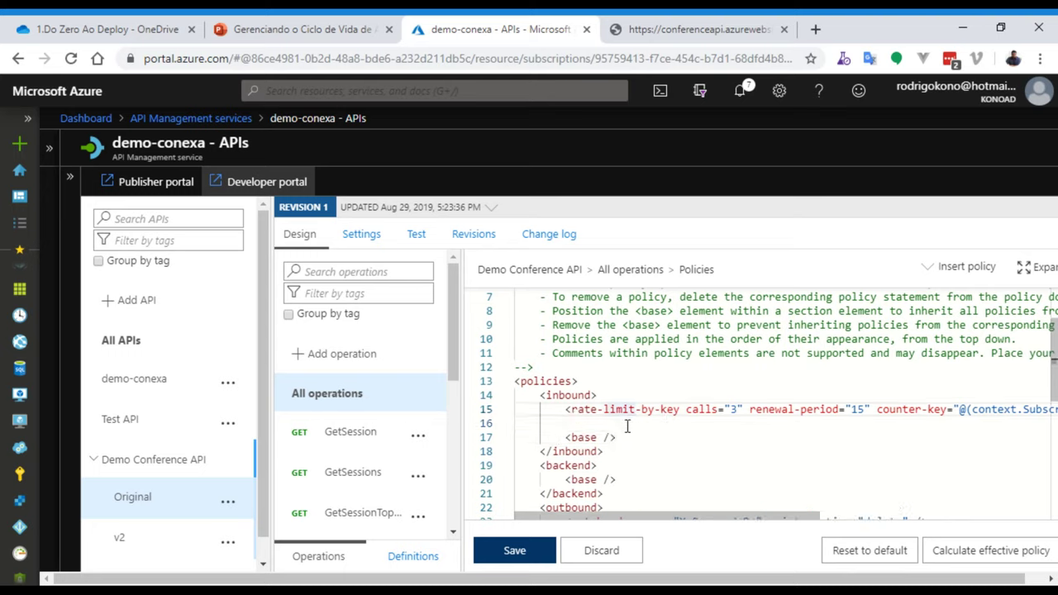
{"action": "left_click", "coordinate": [944, 267]}
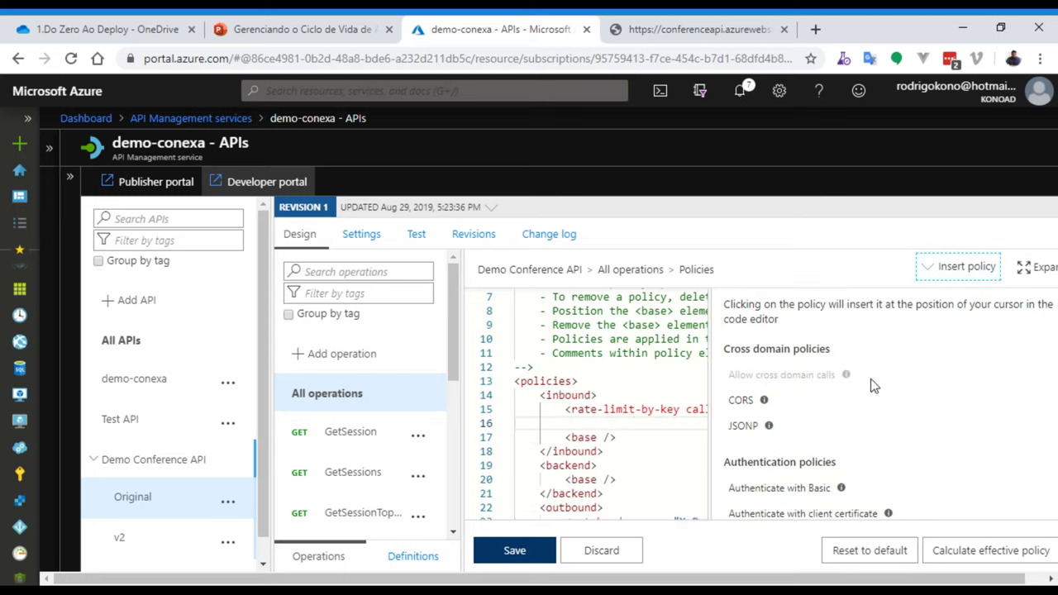
{"action": "scroll", "coordinate": [873, 386], "scroll_direction": "down", "scroll_amount": 5}
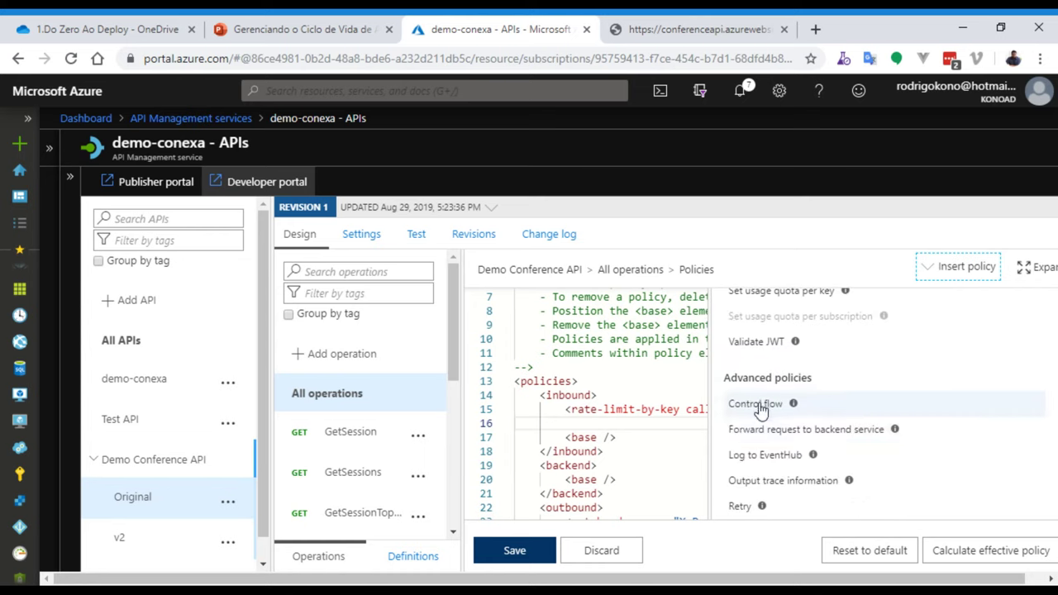
{"action": "left_click", "coordinate": [755, 404]}
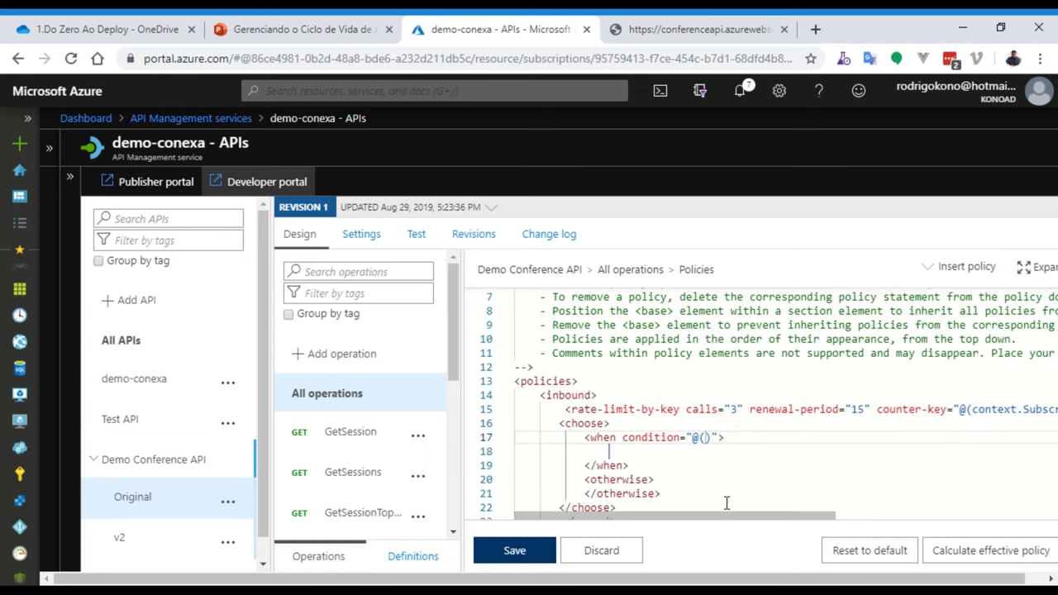
Undo the Control flow insertion and the added blank line, and discard the policy code edits
{"action": "key", "text": "ctrl+z"}
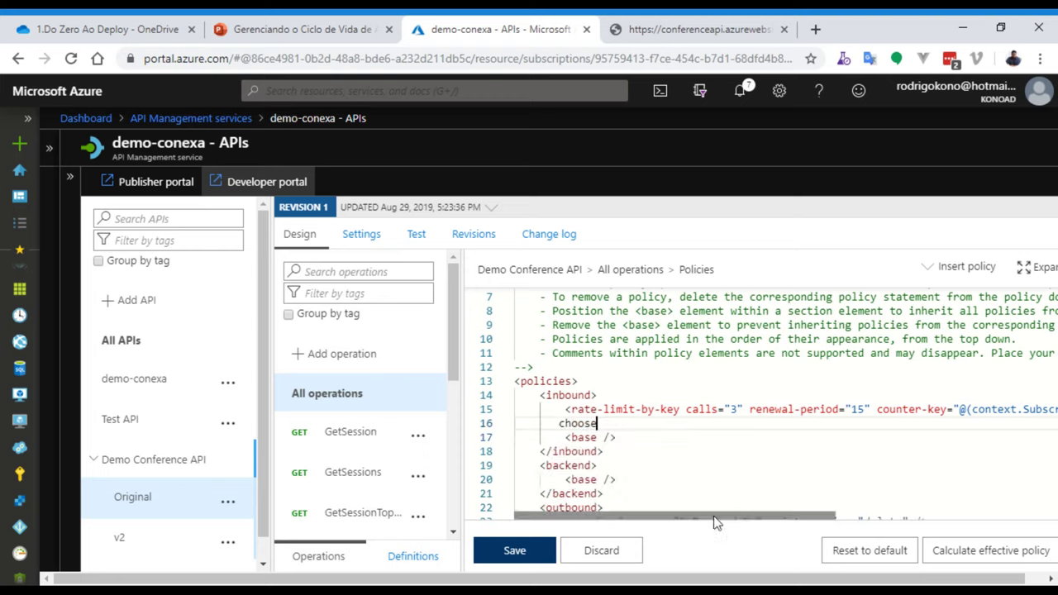
{"action": "key", "text": "ctrl+z"}
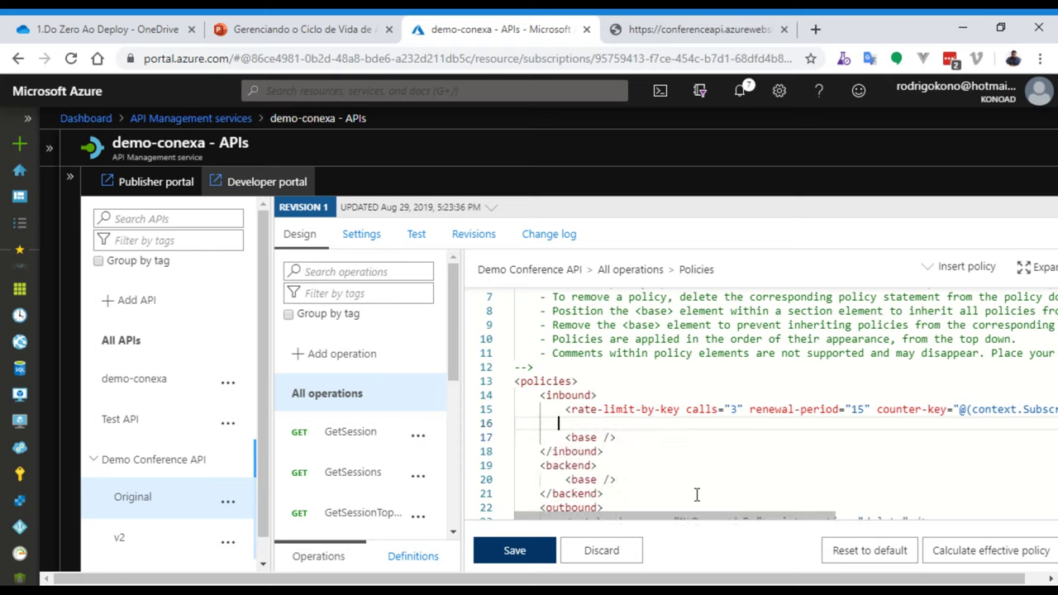
{"action": "key", "text": "ctrl+z"}
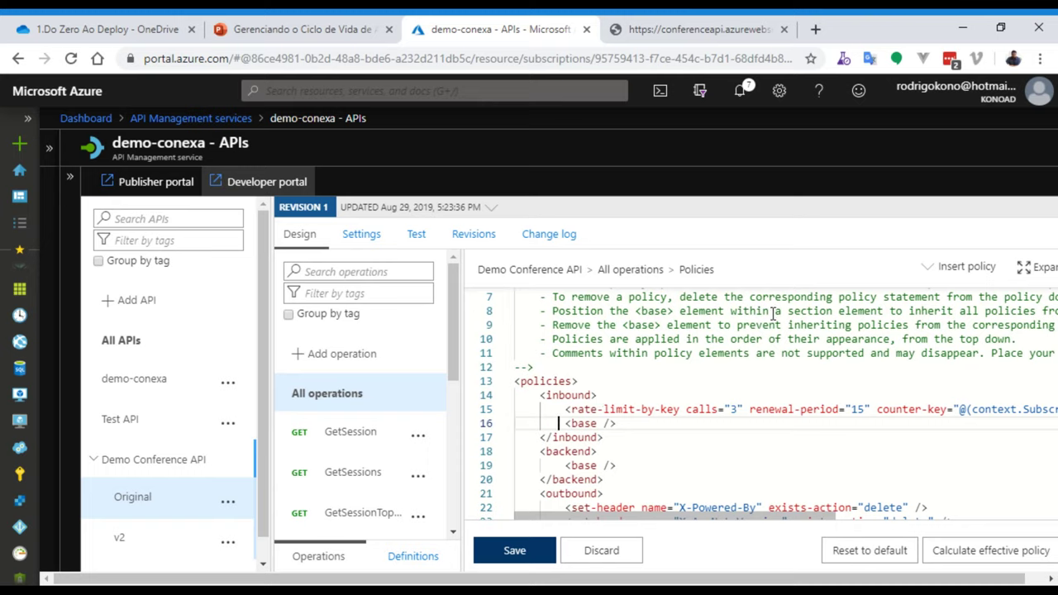
{"action": "left_click", "coordinate": [613, 553]}
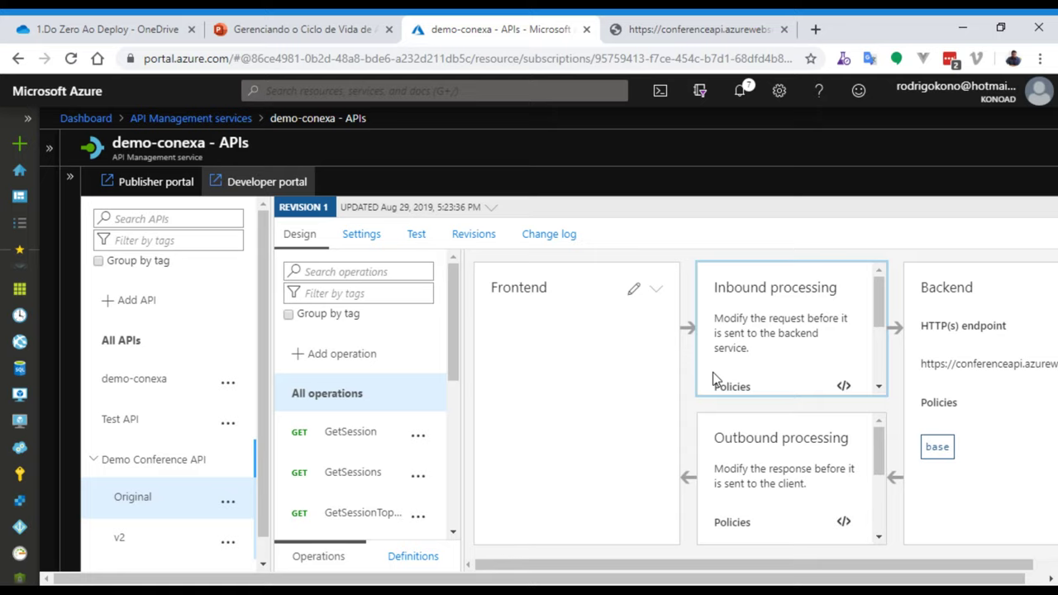
Browse the policies that can be added to inbound processing for all operations, and leave without adding one
{"action": "scroll", "coordinate": [785, 357], "scroll_direction": "down", "scroll_amount": 2}
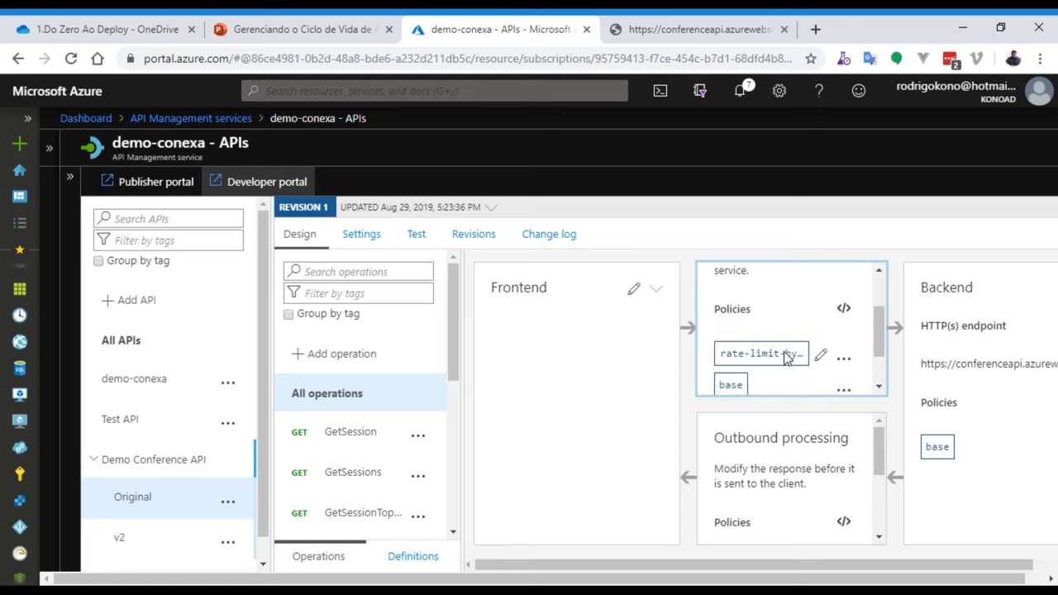
{"action": "scroll", "coordinate": [785, 357], "scroll_direction": "down", "scroll_amount": 2}
{"action": "left_click", "coordinate": [772, 363]}
{"action": "scroll", "coordinate": [769, 355], "scroll_direction": "down", "scroll_amount": 2}
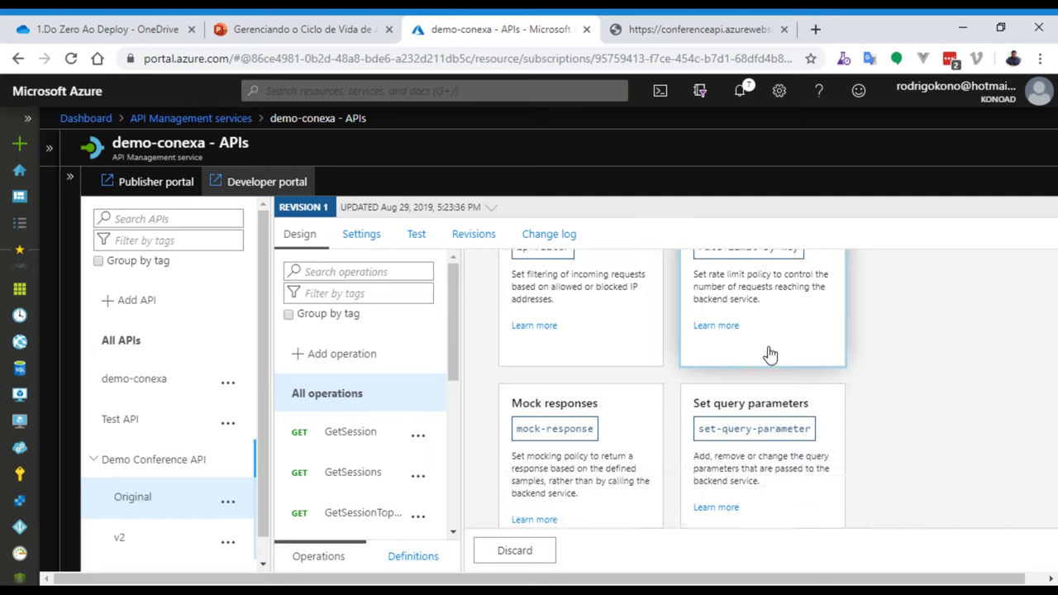
{"action": "scroll", "coordinate": [769, 355], "scroll_direction": "down", "scroll_amount": 7}
{"action": "scroll", "coordinate": [770, 355], "scroll_direction": "up", "scroll_amount": 6}
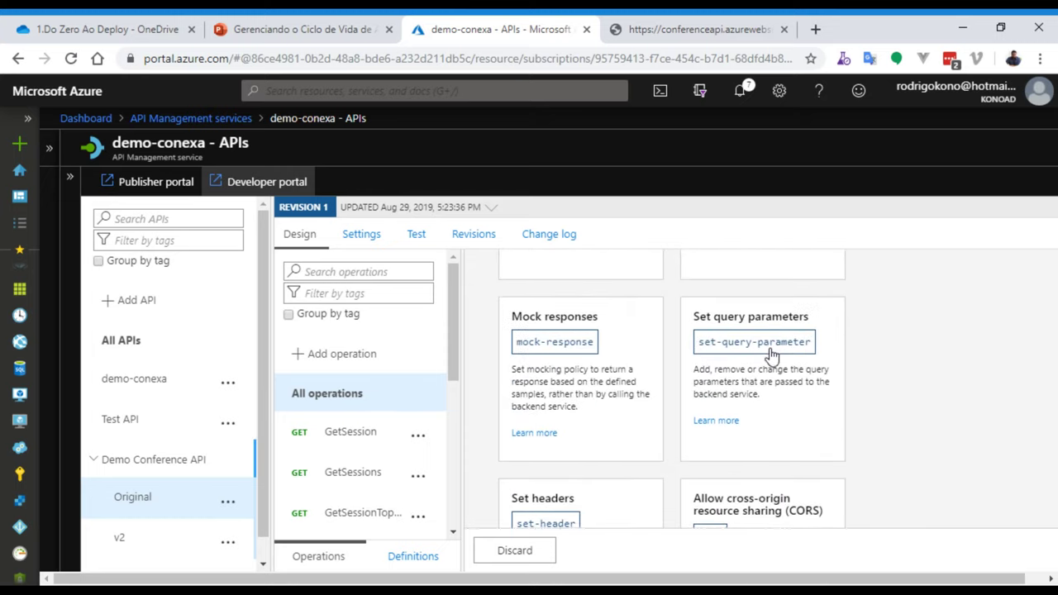
{"action": "scroll", "coordinate": [771, 355], "scroll_direction": "up", "scroll_amount": 3}
{"action": "left_click", "coordinate": [542, 551]}
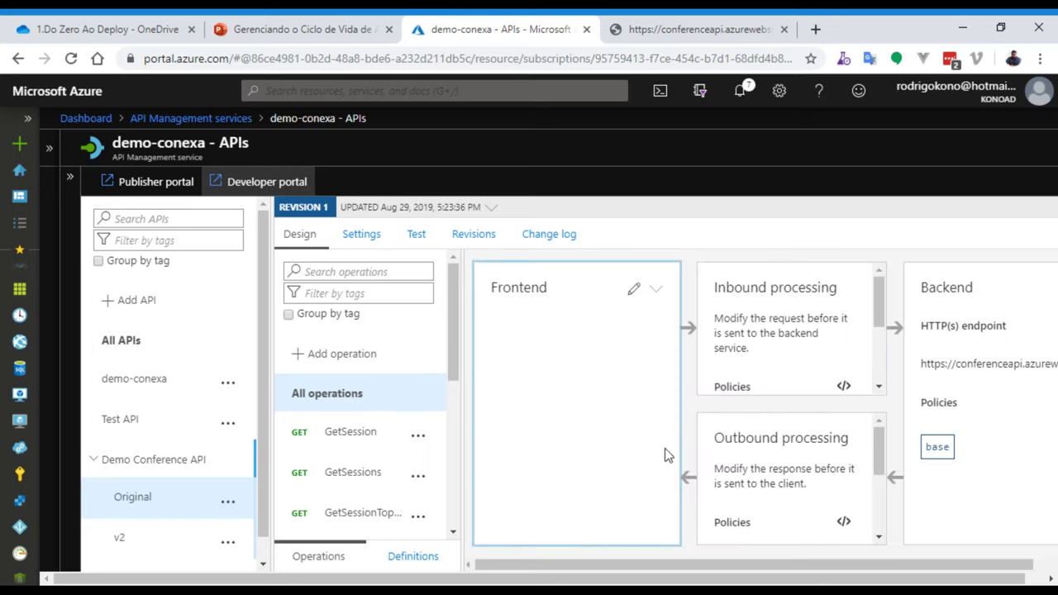
Review the inbound rate-limit-by-key policy and the outbound set-header policies in the design view
{"action": "left_click", "coordinate": [760, 345]}
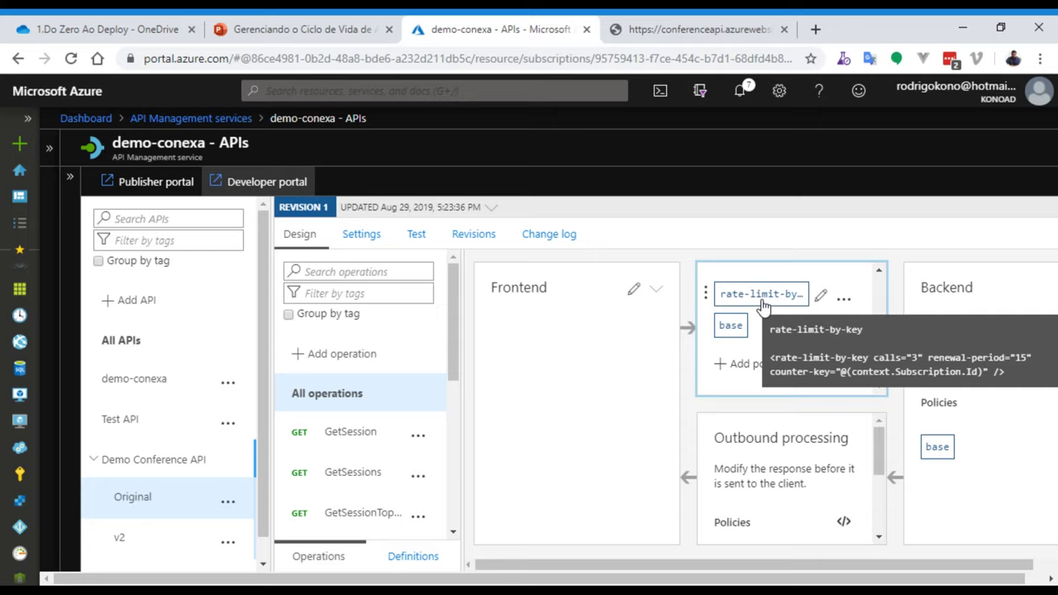
{"action": "left_click", "coordinate": [855, 434]}
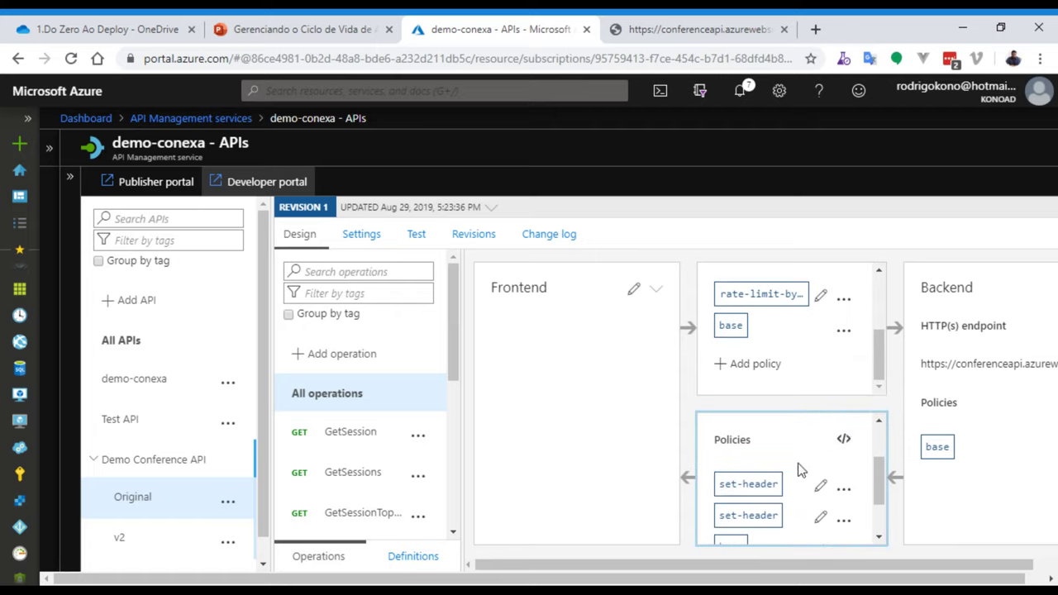
{"action": "scroll", "coordinate": [797, 470], "scroll_direction": "down", "scroll_amount": 2}
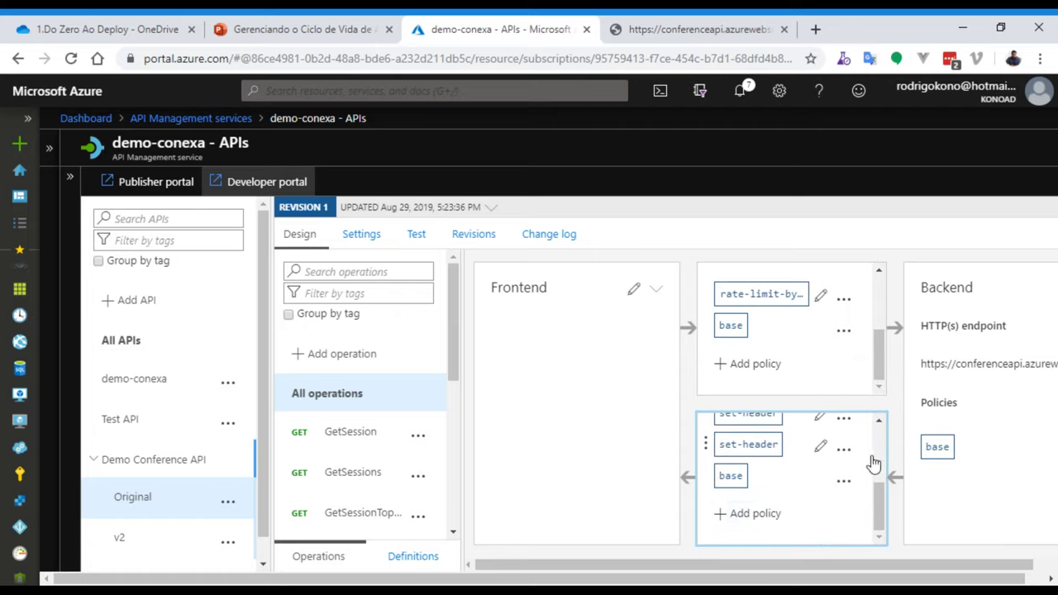
{"action": "scroll", "coordinate": [805, 475], "scroll_direction": "up", "scroll_amount": 2}
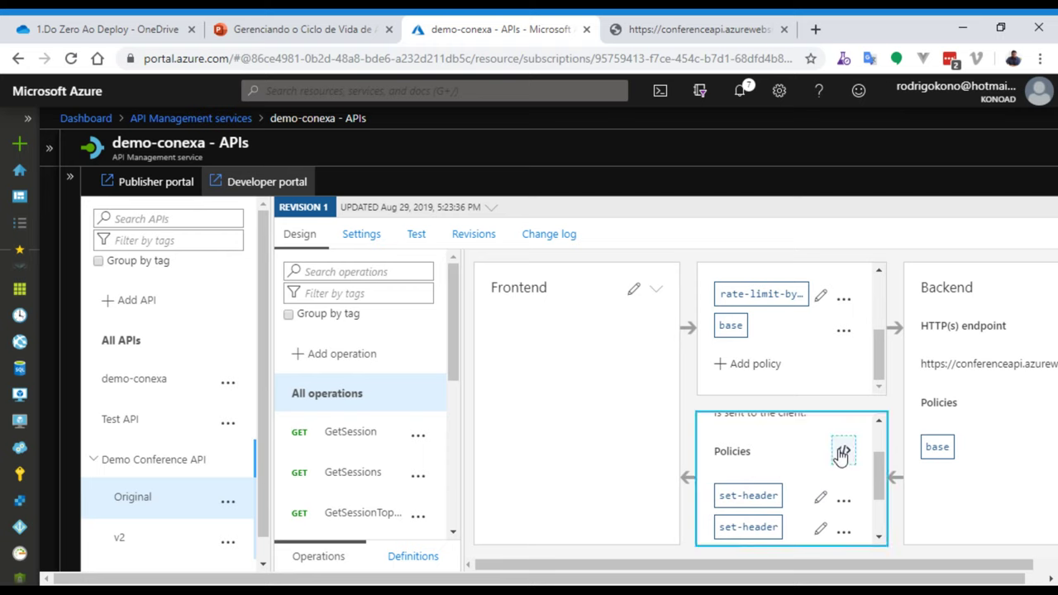
Open the outbound policy code, check the set-header entries for X-Powered-By and X-AspNet-Version, and close it without saving
{"action": "left_click", "coordinate": [841, 454]}
{"action": "scroll", "coordinate": [707, 425], "scroll_direction": "down", "scroll_amount": 4}
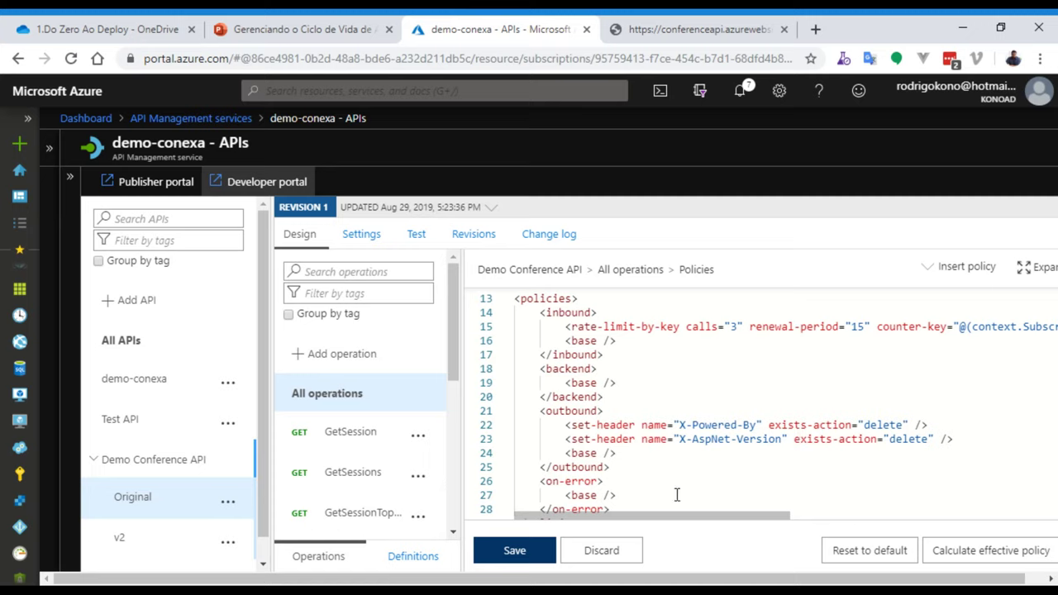
{"action": "left_click", "coordinate": [616, 550]}
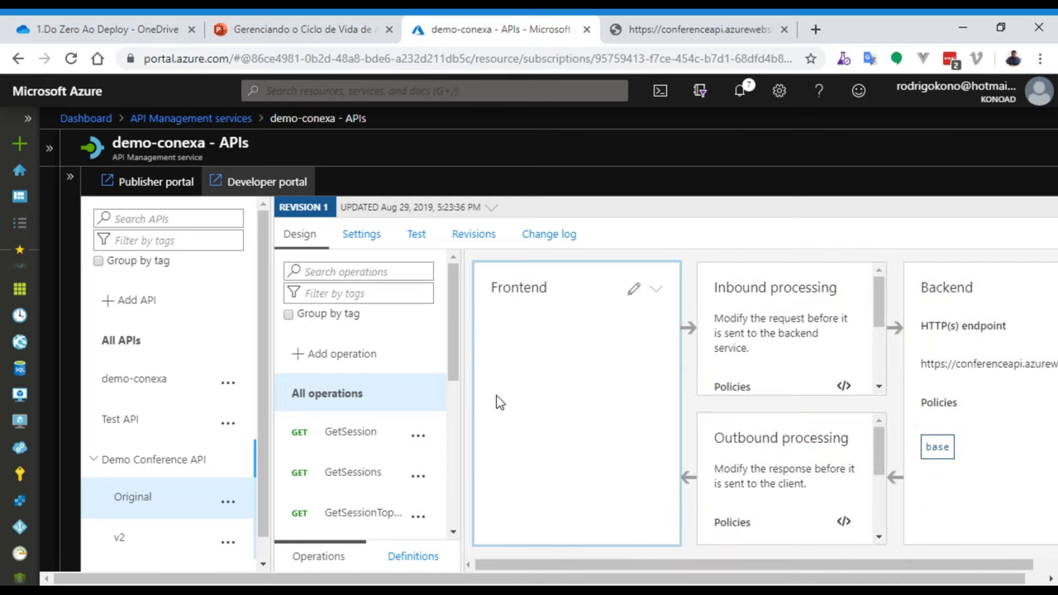
Open the GetSpeakers operation of the Original version in the test console and send its request without query parameters
{"action": "scroll", "coordinate": [379, 435], "scroll_direction": "down", "scroll_amount": 1}
{"action": "scroll", "coordinate": [378, 435], "scroll_direction": "down", "scroll_amount": 2}
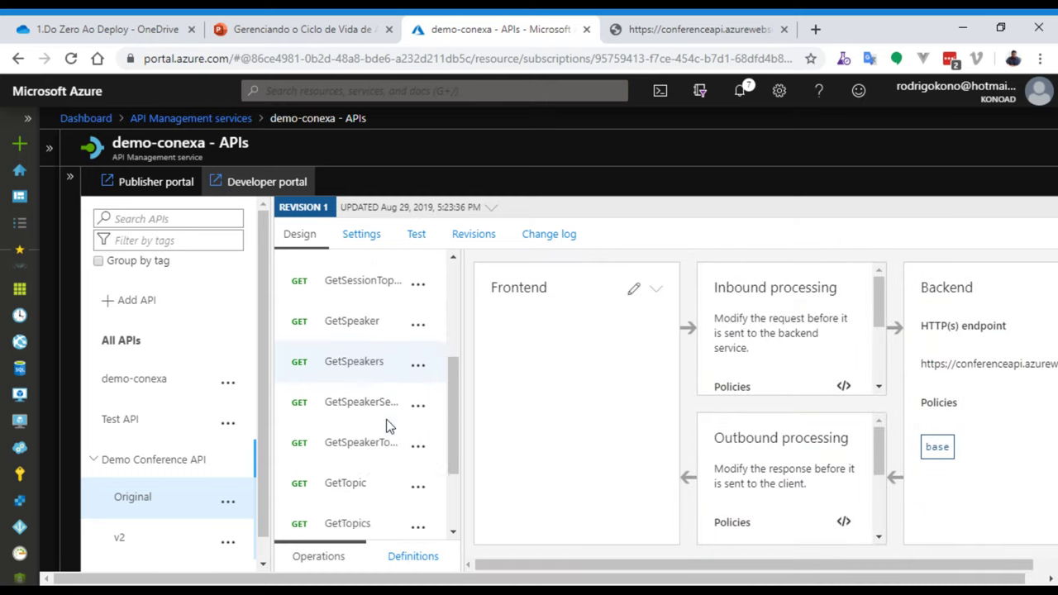
{"action": "left_click", "coordinate": [361, 351]}
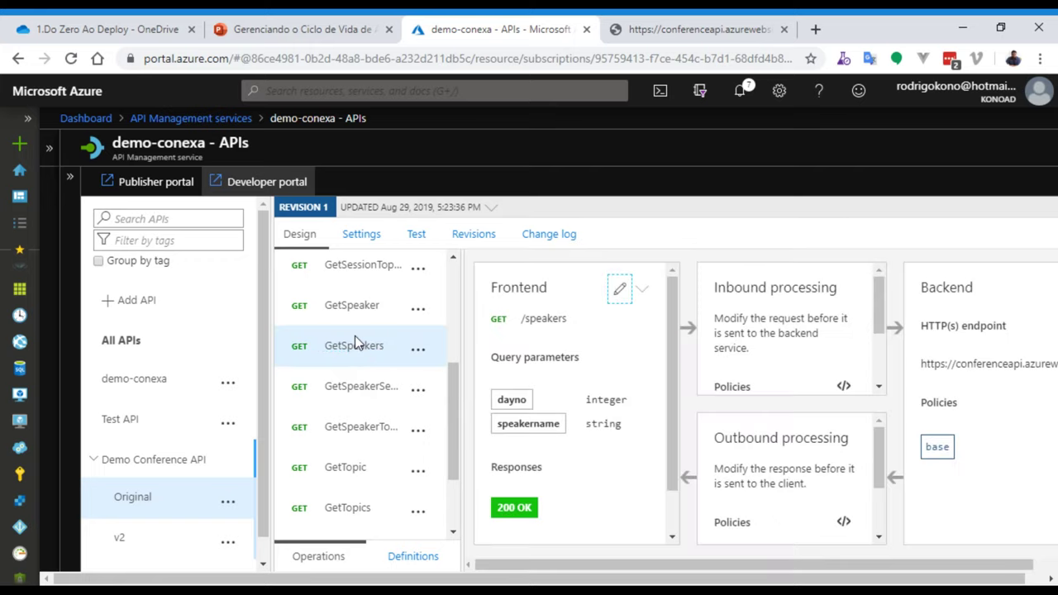
{"action": "left_click", "coordinate": [416, 234]}
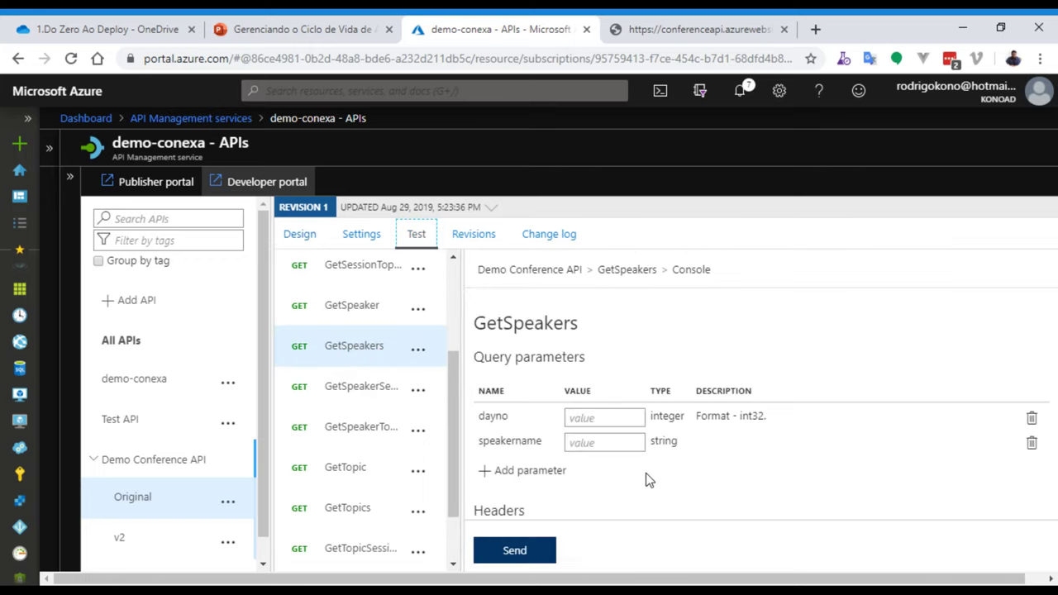
{"action": "scroll", "coordinate": [645, 484], "scroll_direction": "down", "scroll_amount": 5}
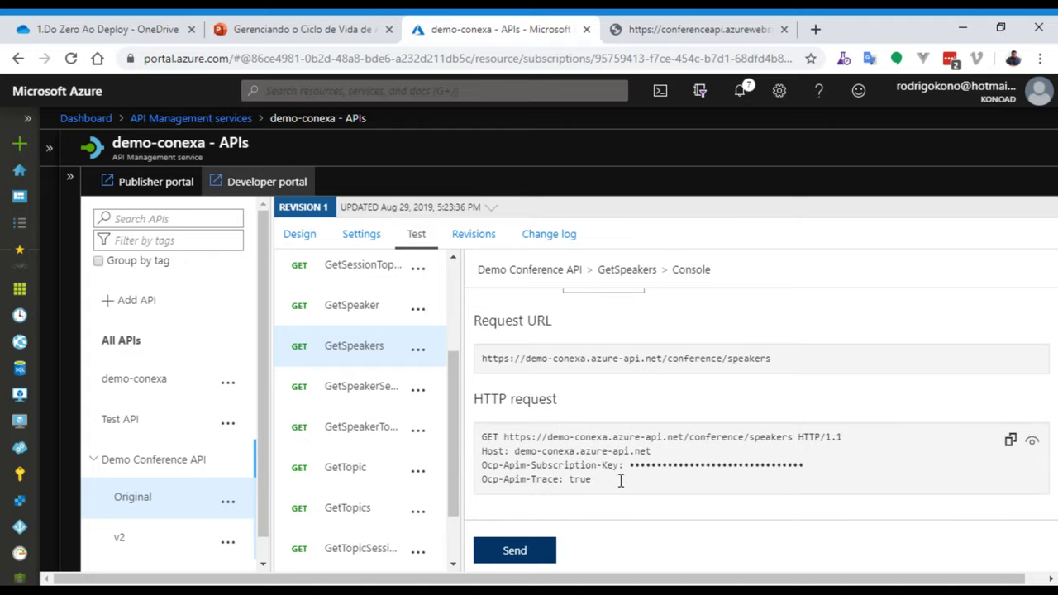
{"action": "left_click", "coordinate": [529, 552]}
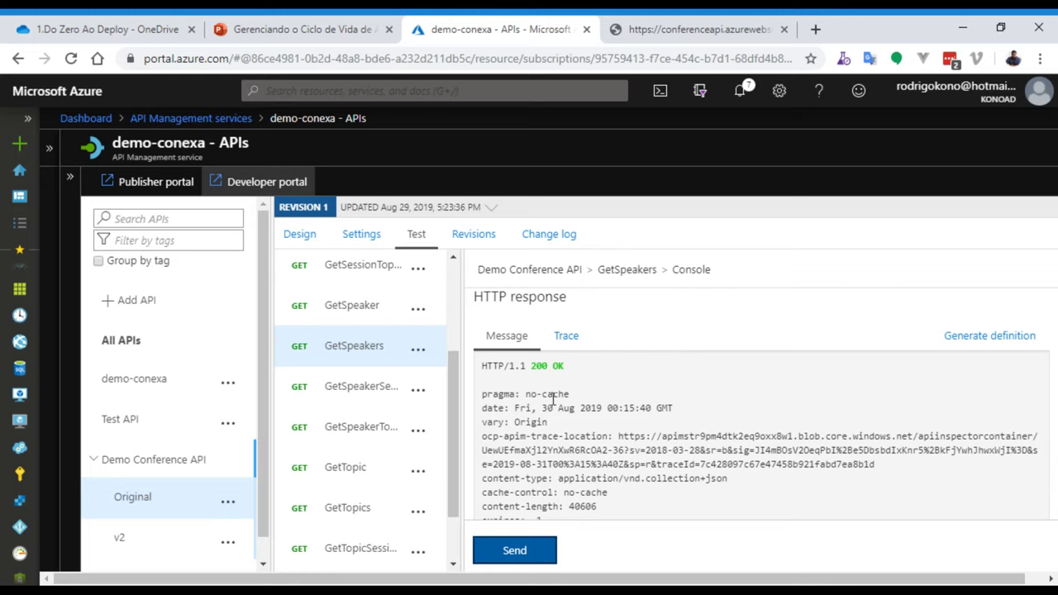
Examine the headers of the GetSpeakers HTTP response for the deleted X-Powered-By and X-AspNet-Version entries
{"action": "scroll", "coordinate": [630, 390], "scroll_direction": "down", "scroll_amount": 3}
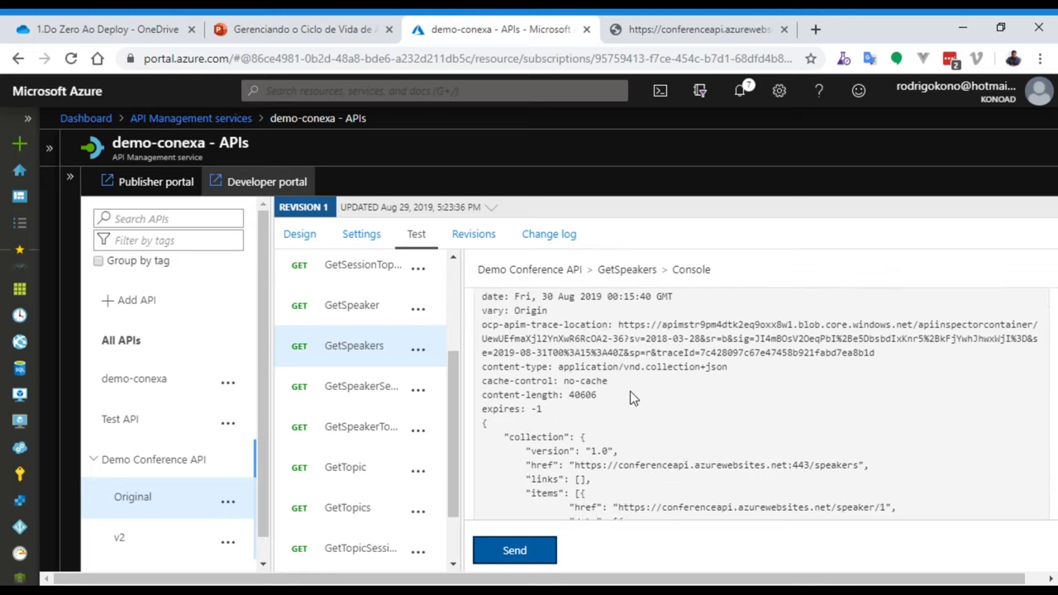
{"action": "scroll", "coordinate": [630, 391], "scroll_direction": "up", "scroll_amount": 3}
{"action": "left_click_drag", "start_coordinate": [485, 393], "coordinate": [615, 480]}
{"action": "scroll", "coordinate": [631, 479], "scroll_direction": "down", "scroll_amount": 2}
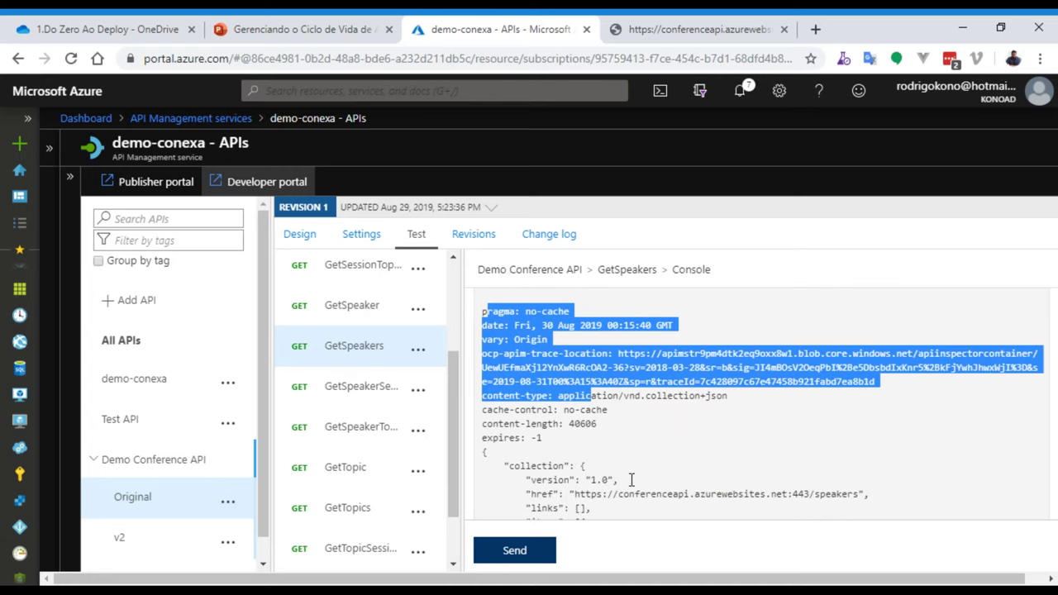
{"action": "scroll", "coordinate": [631, 480], "scroll_direction": "up", "scroll_amount": 2}
{"action": "left_click", "coordinate": [627, 479]}
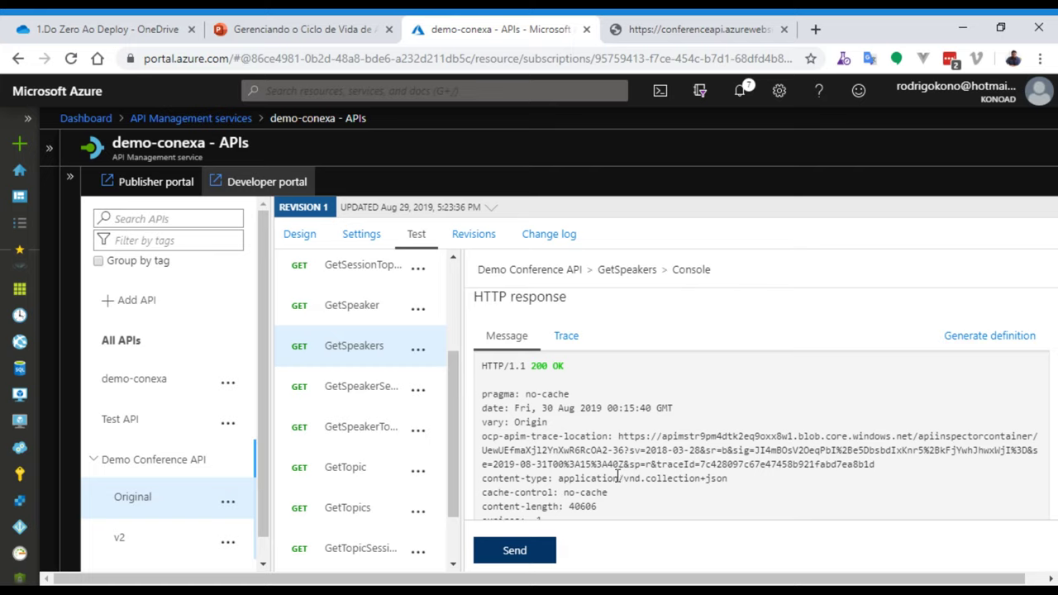
Resend the GetSpeakers request several times in quick succession to exceed the limit of 3 calls per 15 seconds
{"action": "left_click", "coordinate": [534, 550]}
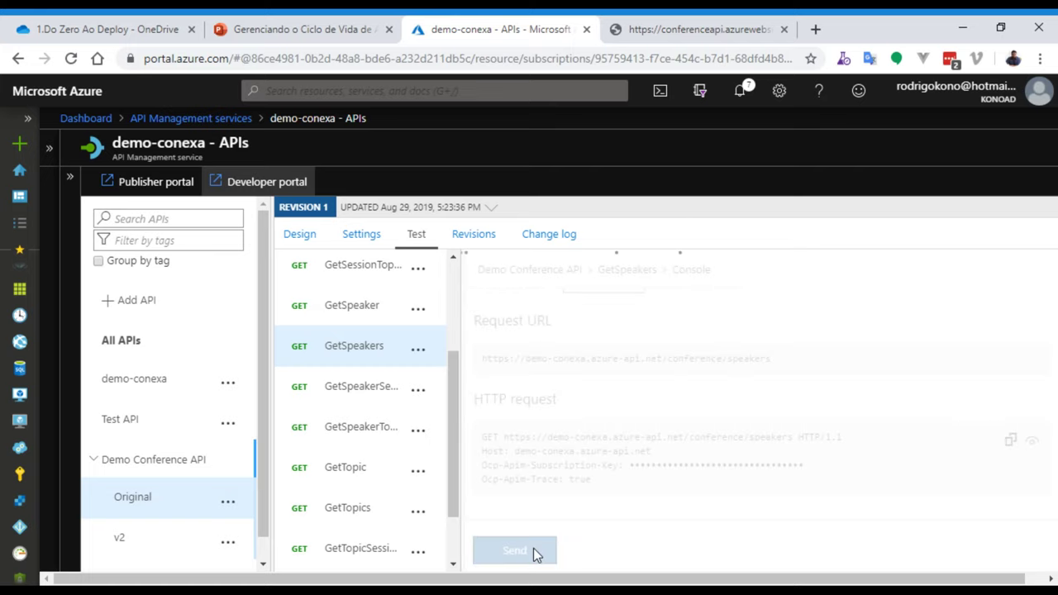
{"action": "left_click", "coordinate": [534, 550]}
{"action": "left_click", "coordinate": [534, 550]}
{"action": "left_click", "coordinate": [534, 550]}
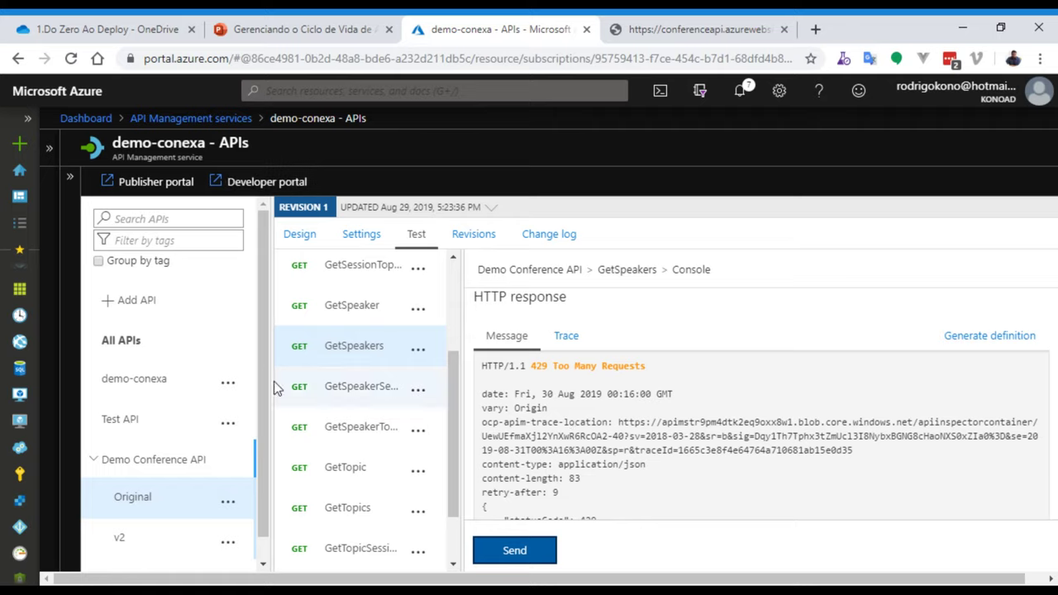
View the available actions for the Original version of Demo Conference API and close them without choosing one
{"action": "scroll", "coordinate": [180, 429], "scroll_direction": "down", "scroll_amount": 1}
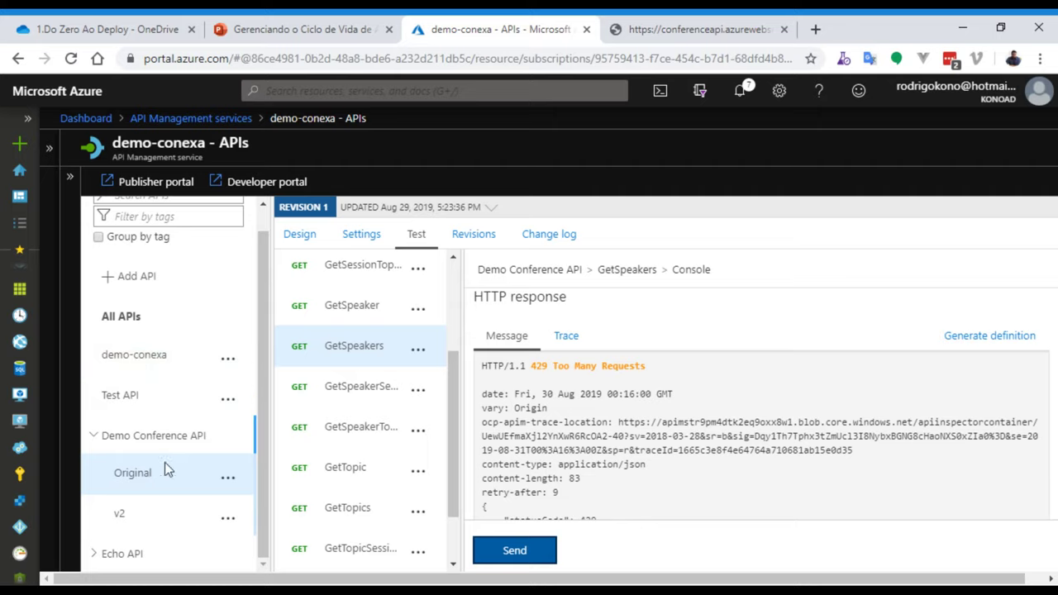
{"action": "left_click", "coordinate": [227, 477]}
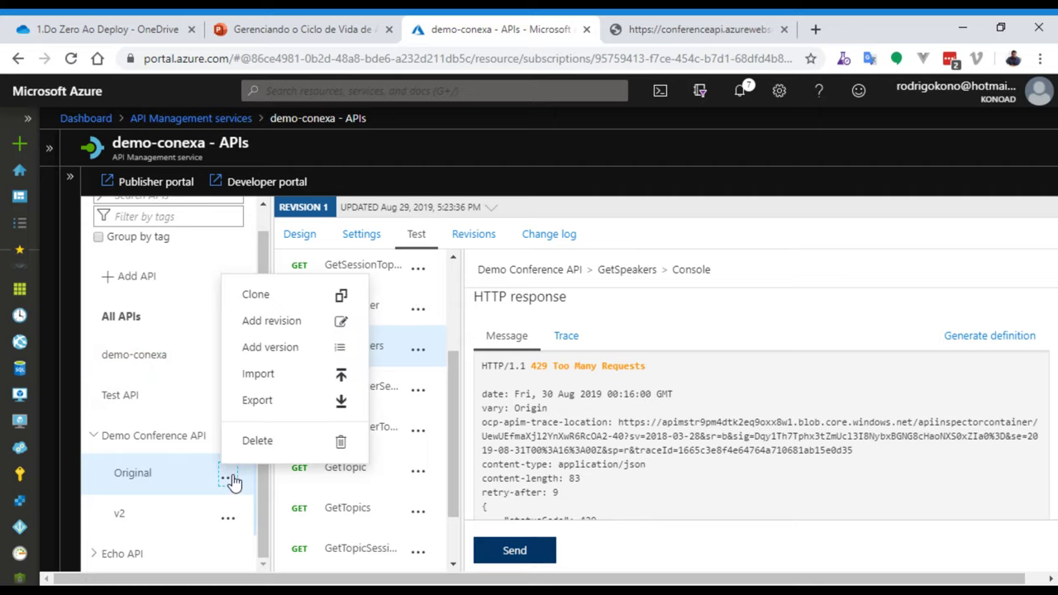
{"action": "left_click", "coordinate": [143, 480]}
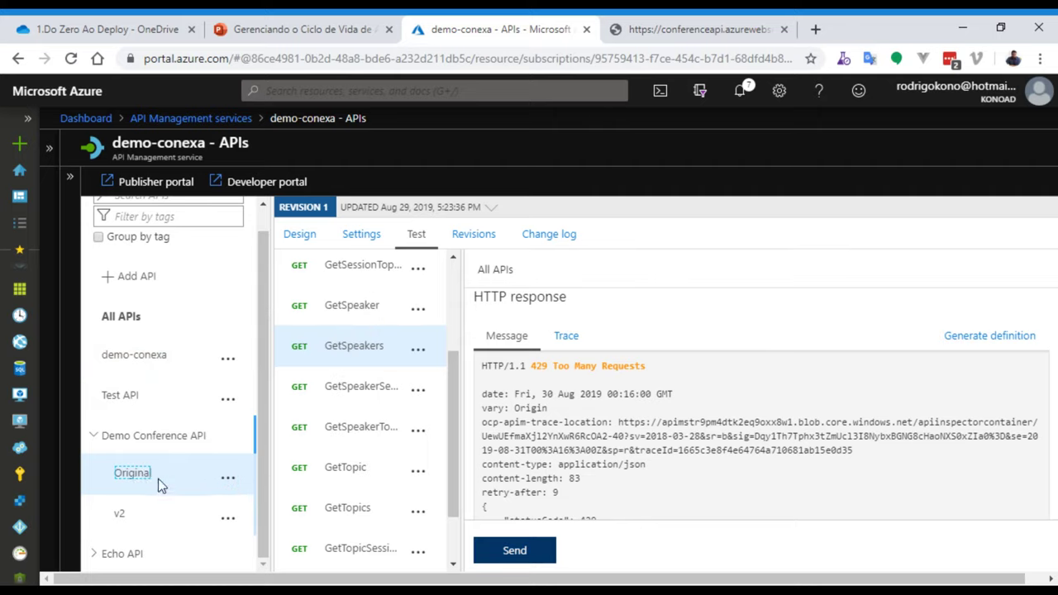
Consult the API Management versions slide in PowerPoint, and view the Original version's revisions and their available actions in the Azure portal
{"action": "left_click", "coordinate": [301, 21]}
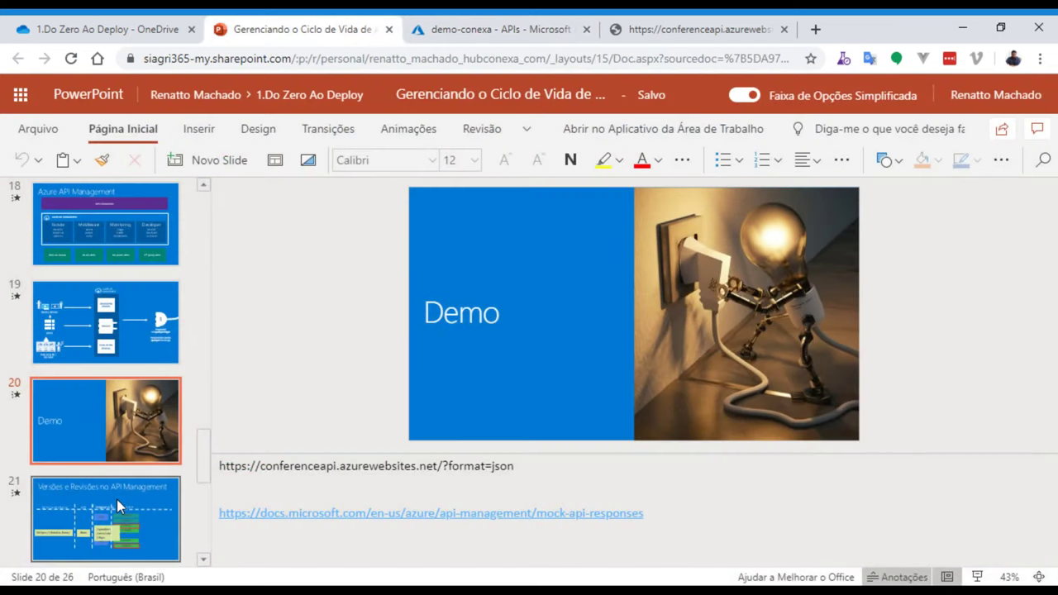
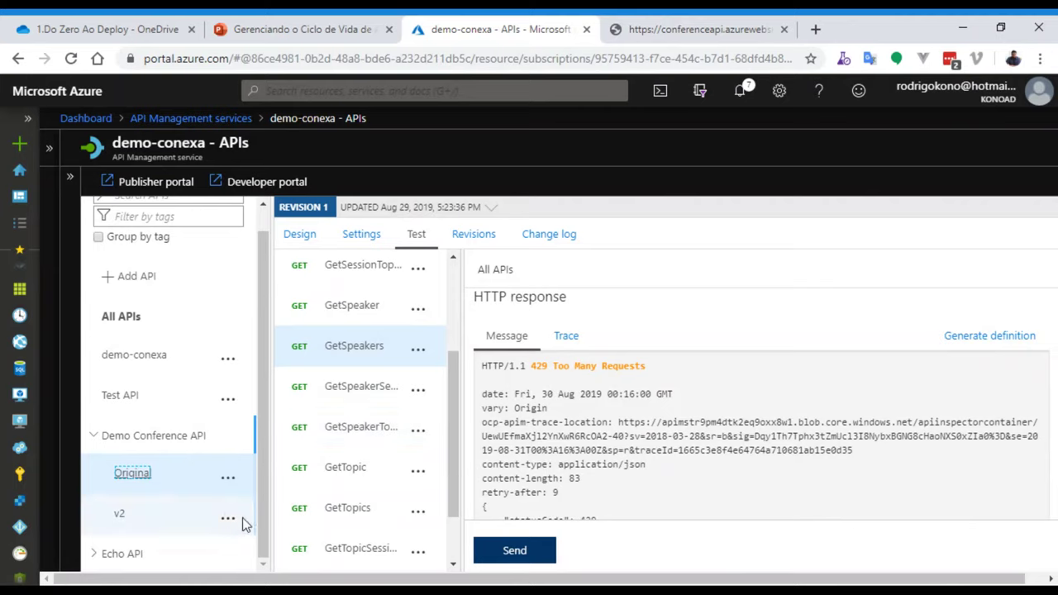
{"action": "left_click", "coordinate": [228, 478]}
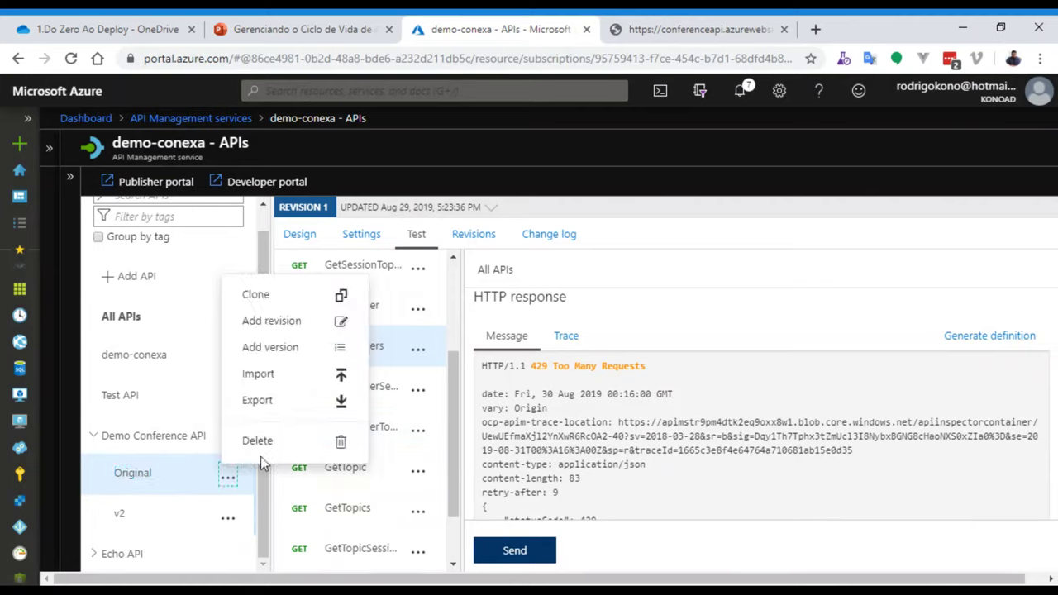
{"action": "left_click", "coordinate": [130, 472]}
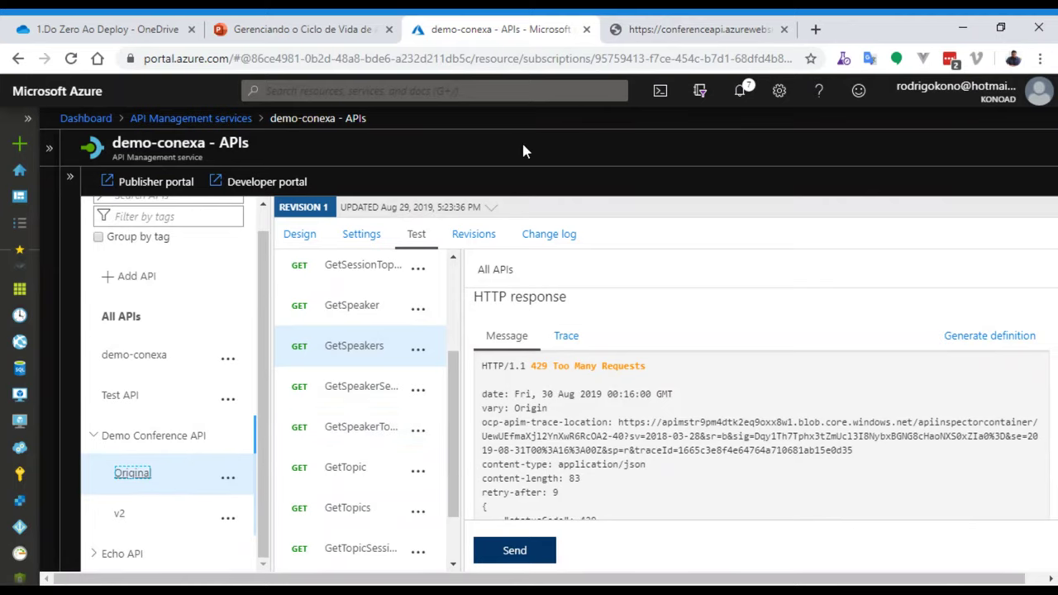
{"action": "left_click", "coordinate": [477, 234]}
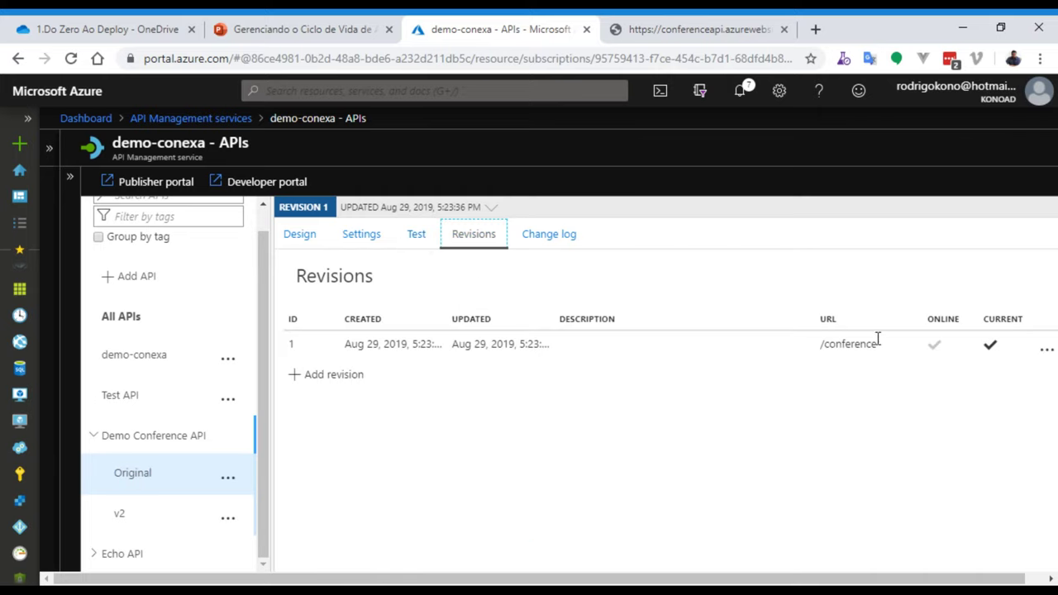
{"action": "left_click", "coordinate": [1046, 350]}
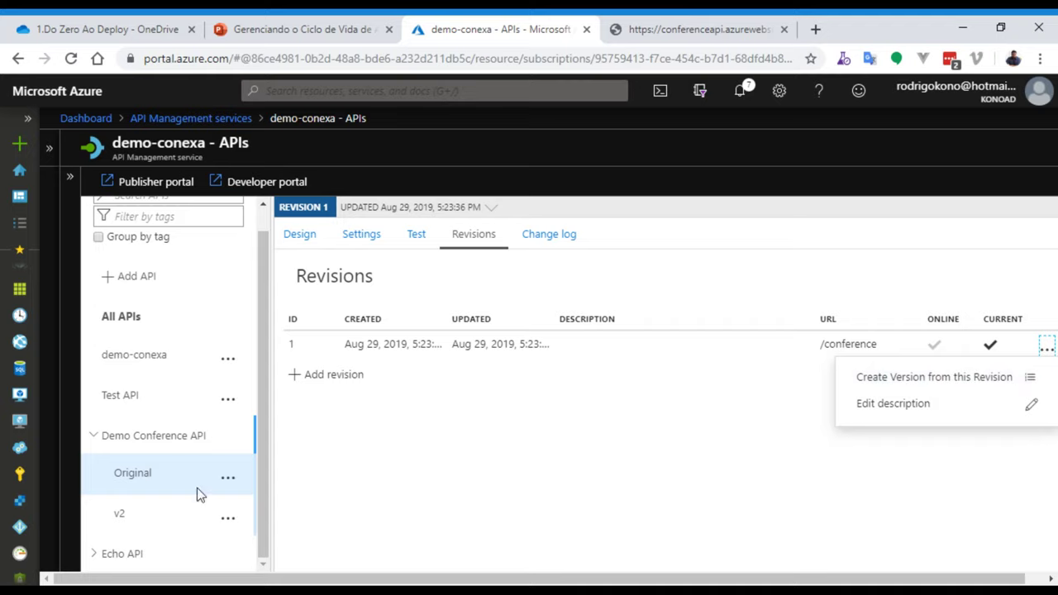
Open the revisions of Demo Conference API v2, view its new-version form and cancel it without creating a version
{"action": "left_click", "coordinate": [230, 481]}
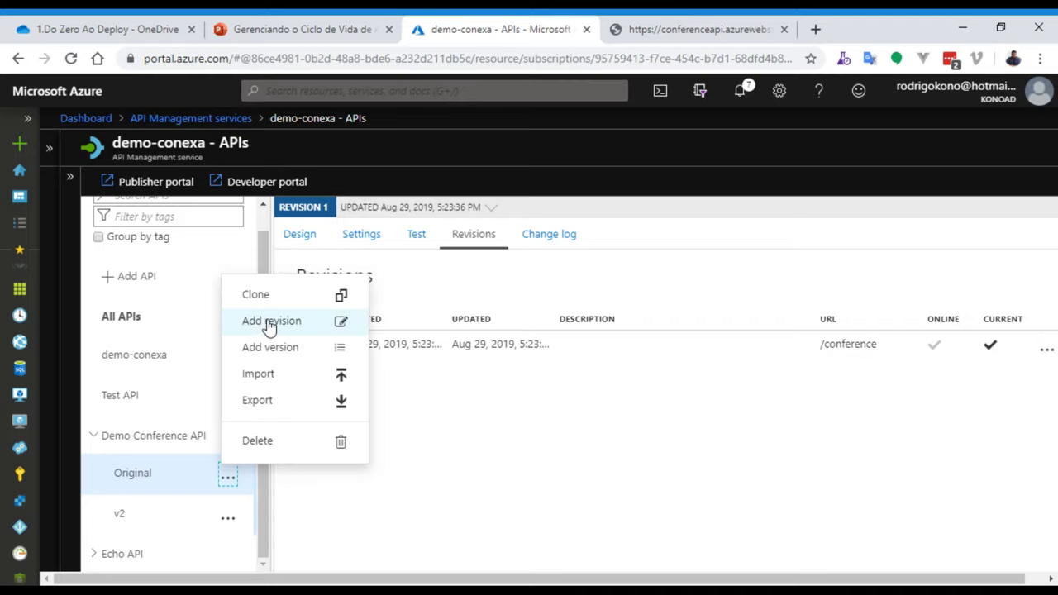
{"action": "left_click", "coordinate": [124, 517]}
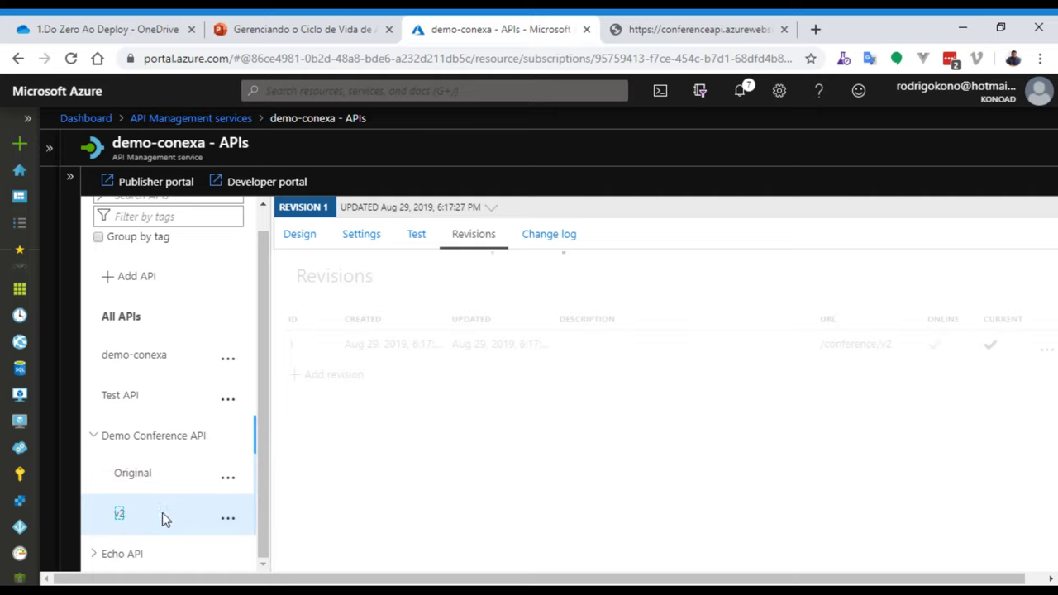
{"action": "left_click", "coordinate": [228, 478]}
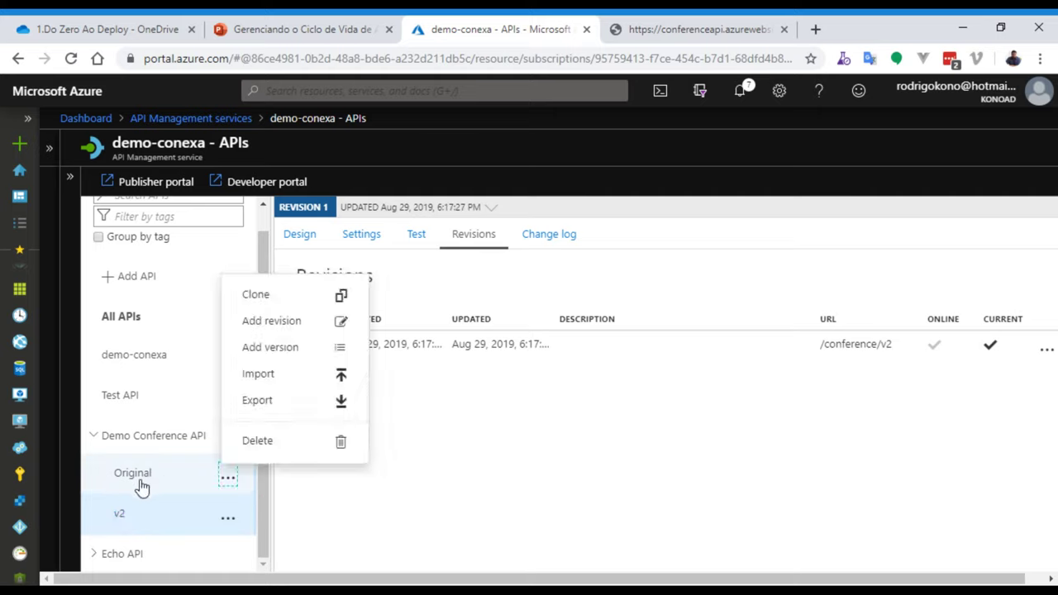
{"action": "left_click", "coordinate": [229, 519]}
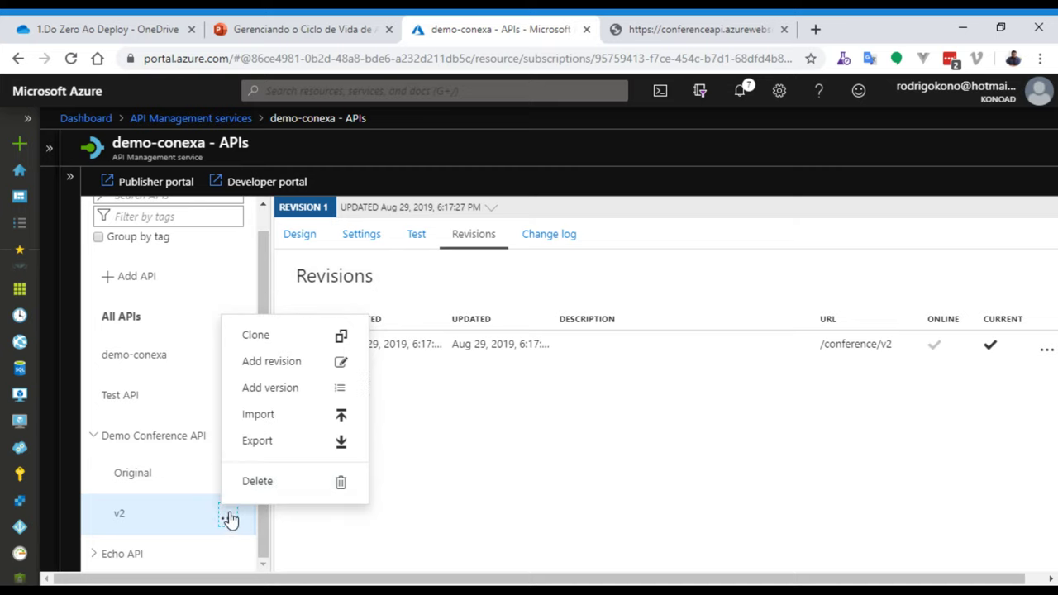
{"action": "left_click", "coordinate": [273, 391]}
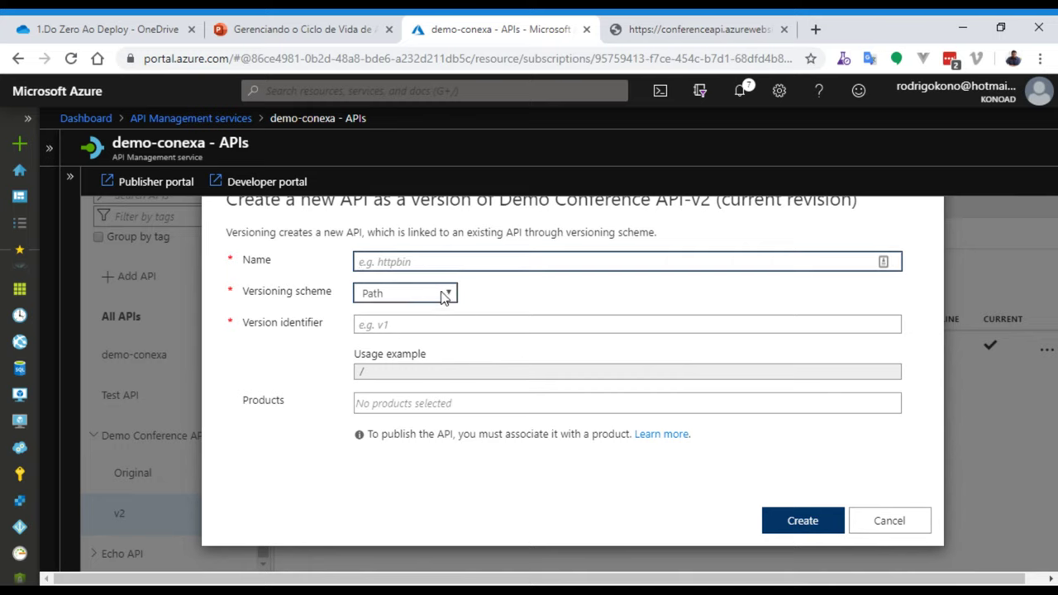
{"action": "left_click", "coordinate": [857, 524]}
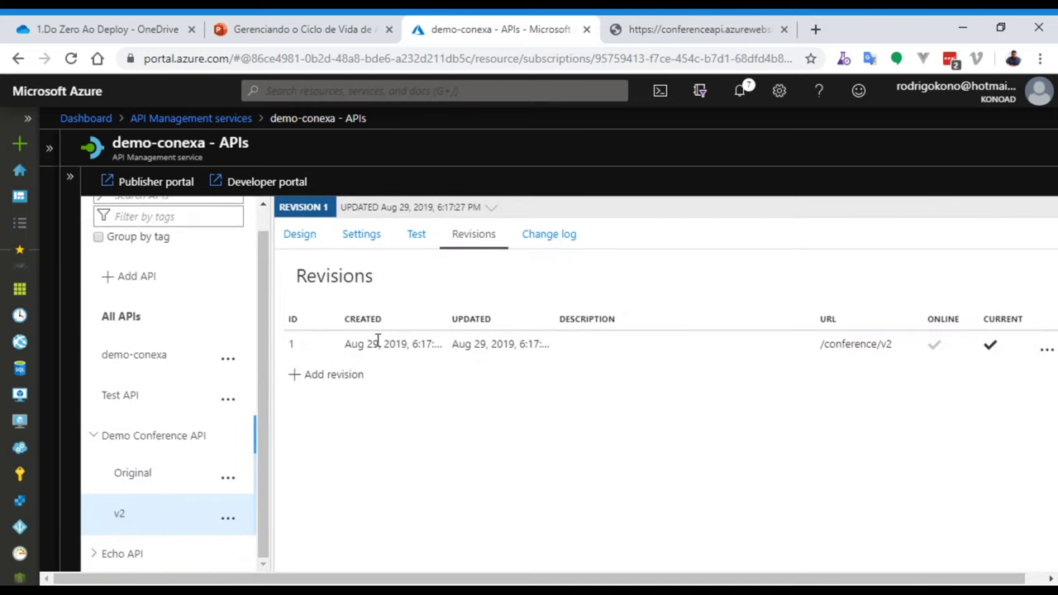
View the form for creating a new version from v2's revision 1 and cancel it without entering anything
{"action": "left_click", "coordinate": [1045, 349]}
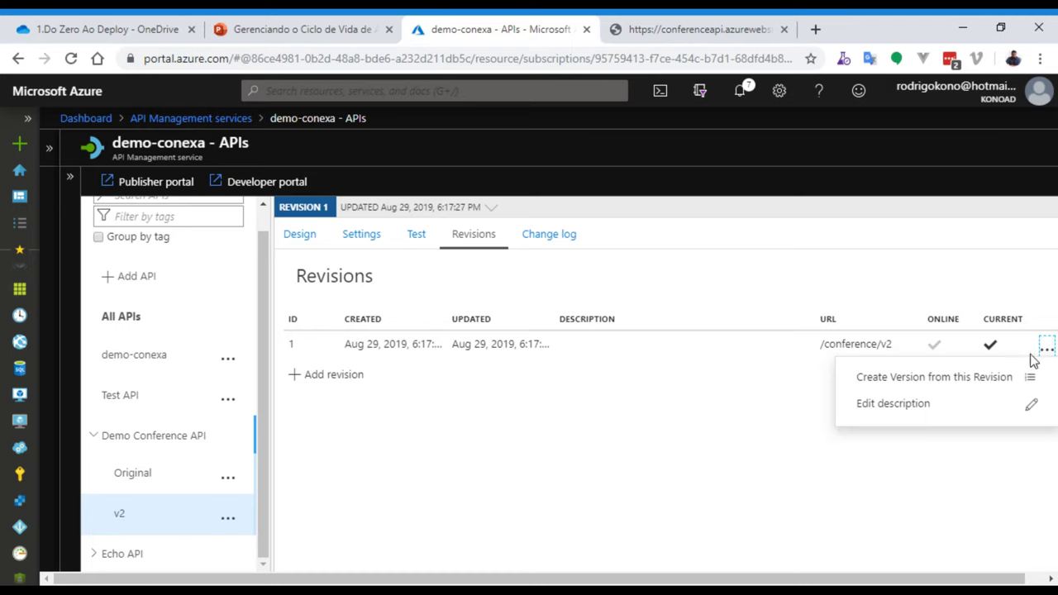
{"action": "left_click", "coordinate": [962, 380]}
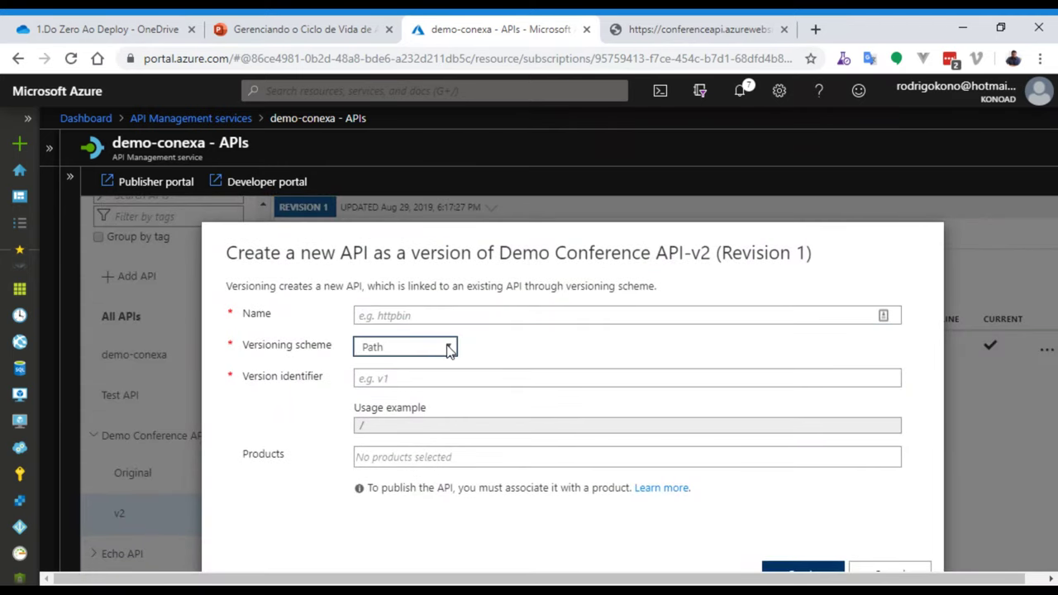
{"action": "left_click", "coordinate": [401, 314]}
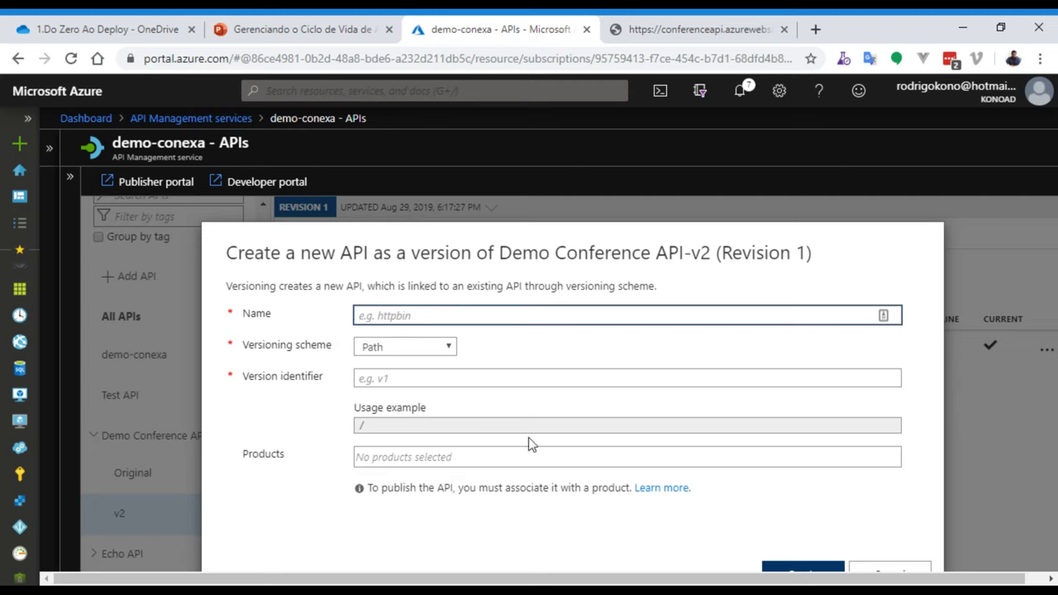
{"action": "left_click", "coordinate": [872, 569]}
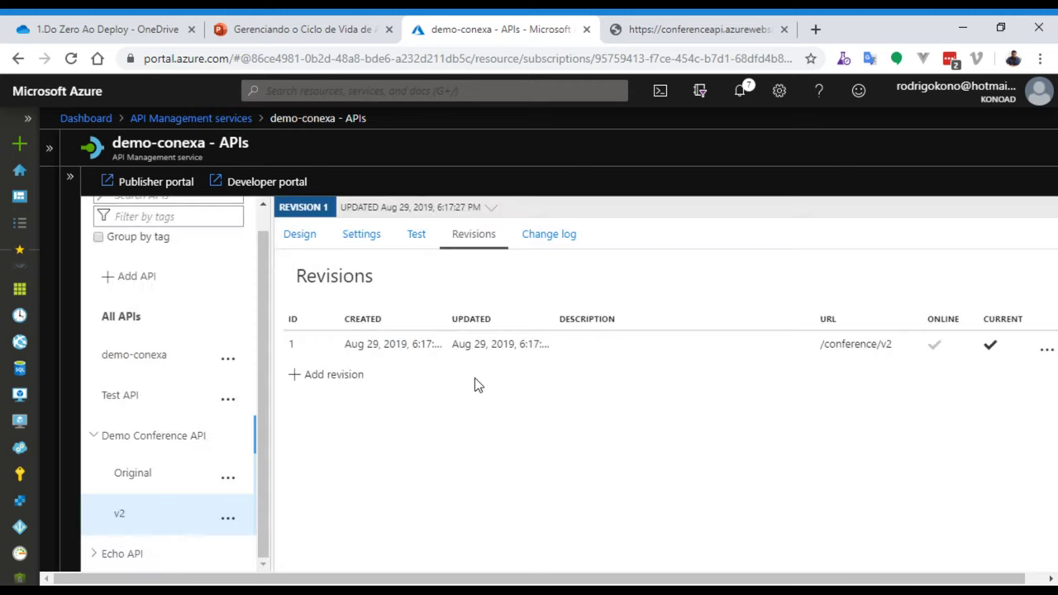
Create a new revision of Demo Conference API v2 with the description "Fix xpto"
{"action": "left_click", "coordinate": [336, 376]}
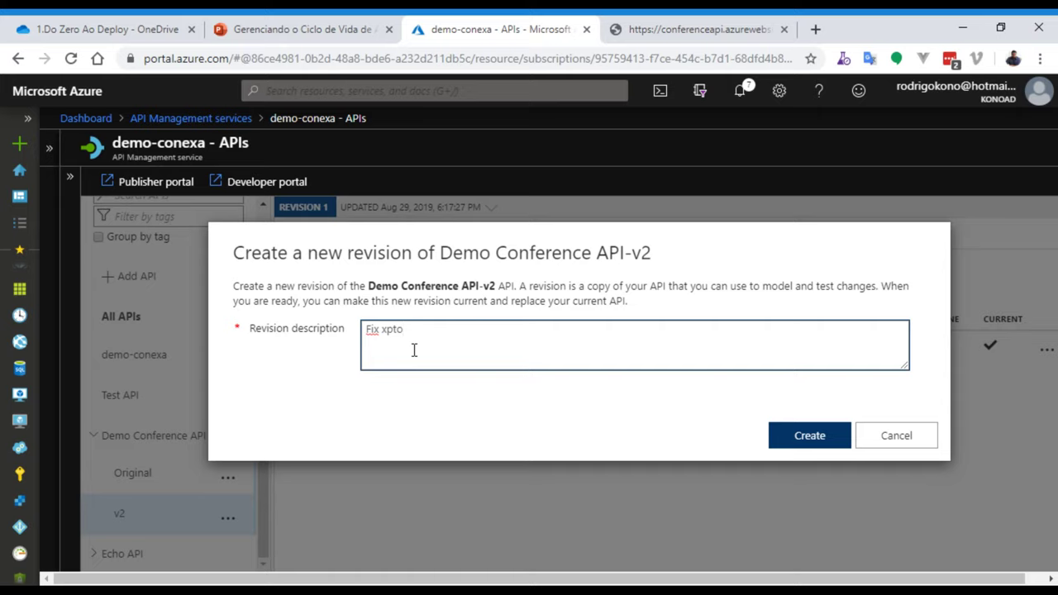
{"action": "type", "text": "Fix xpto"}
{"action": "left_click", "coordinate": [778, 438]}
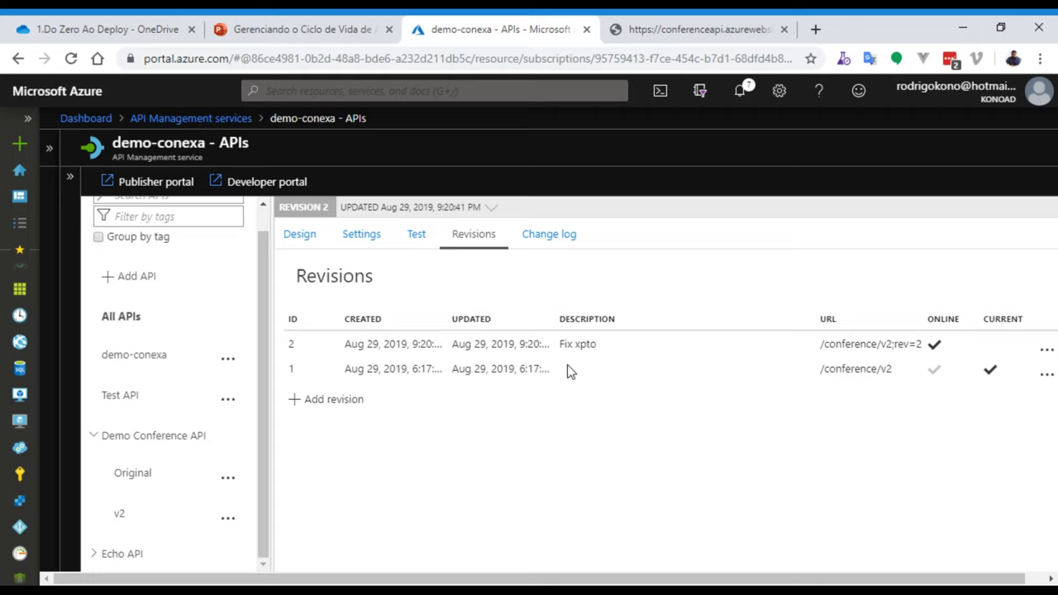
Review the general settings and the designed operations of the new v2 revision
{"action": "left_click", "coordinate": [301, 235]}
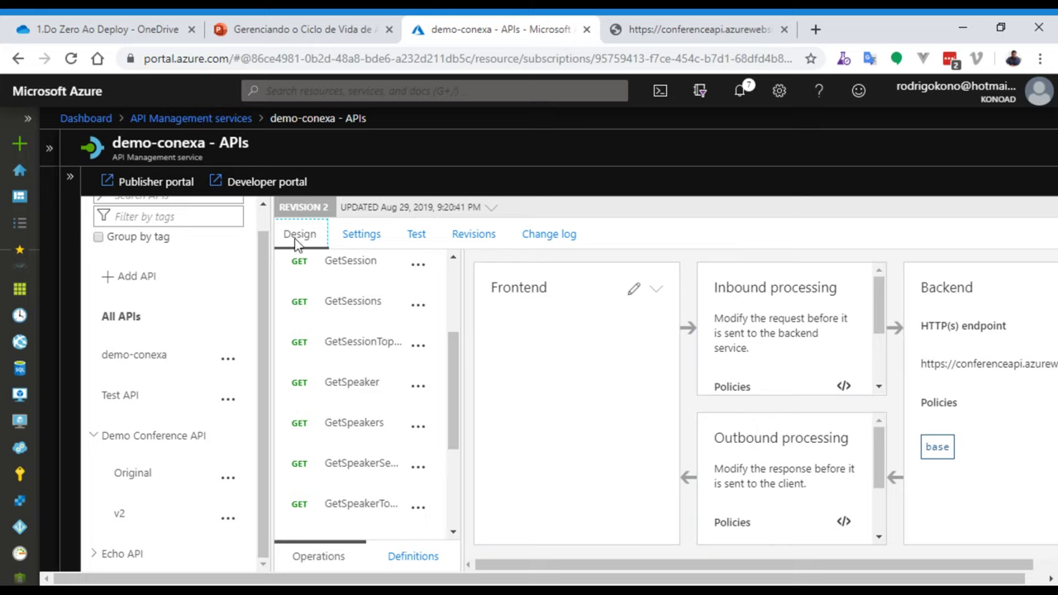
{"action": "left_click", "coordinate": [364, 236]}
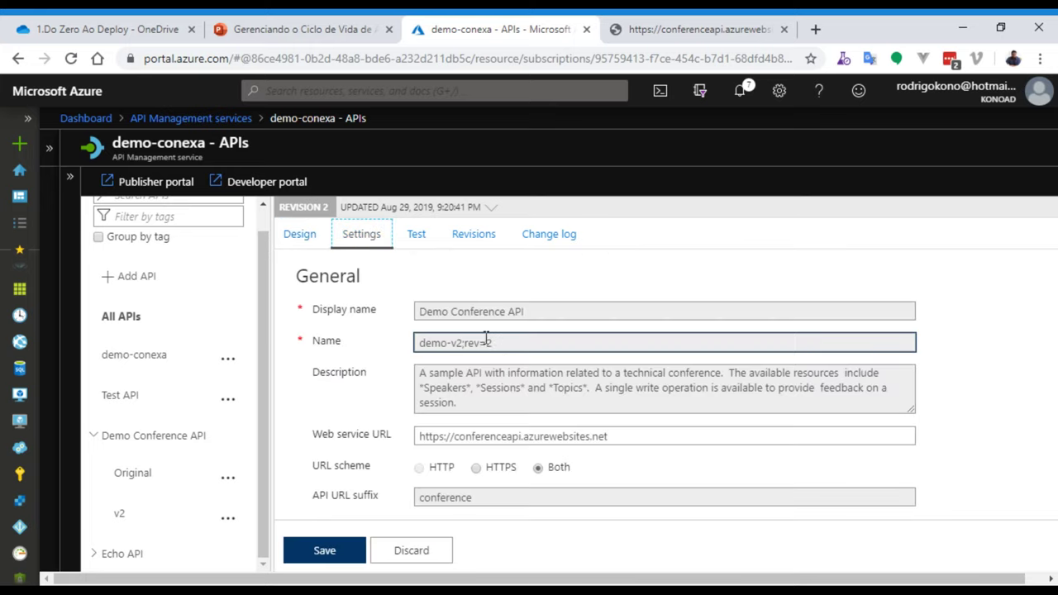
{"action": "left_click", "coordinate": [304, 235]}
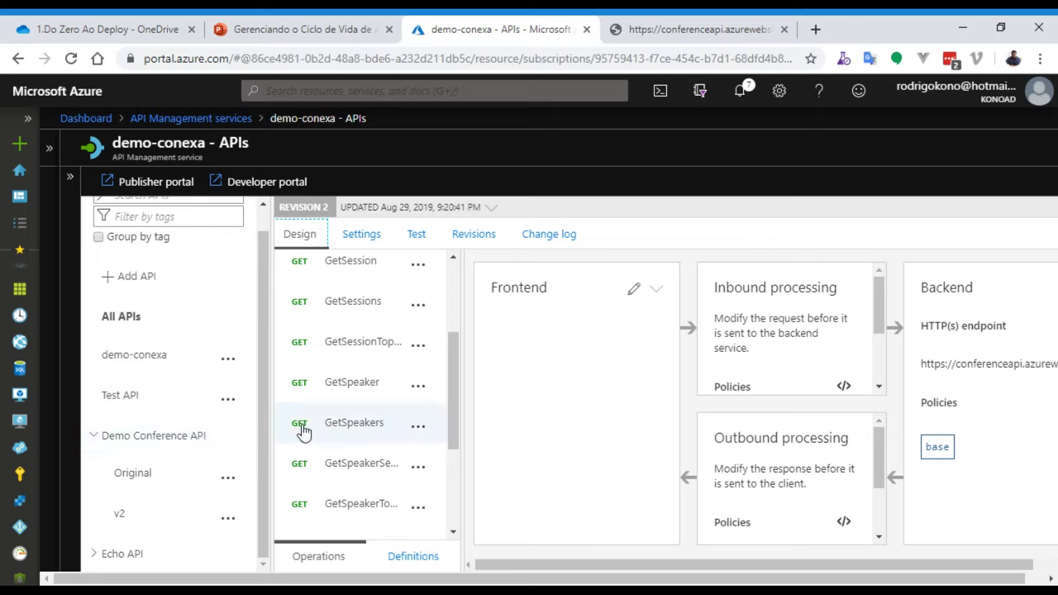
{"action": "scroll", "coordinate": [303, 430], "scroll_direction": "down", "scroll_amount": 3}
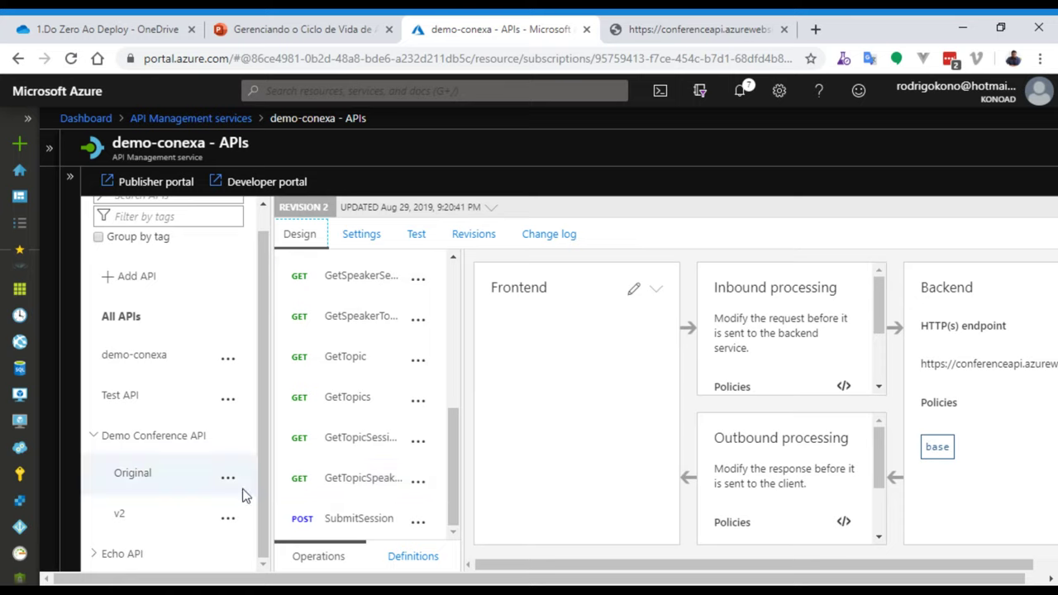
{"action": "left_click", "coordinate": [698, 28]}
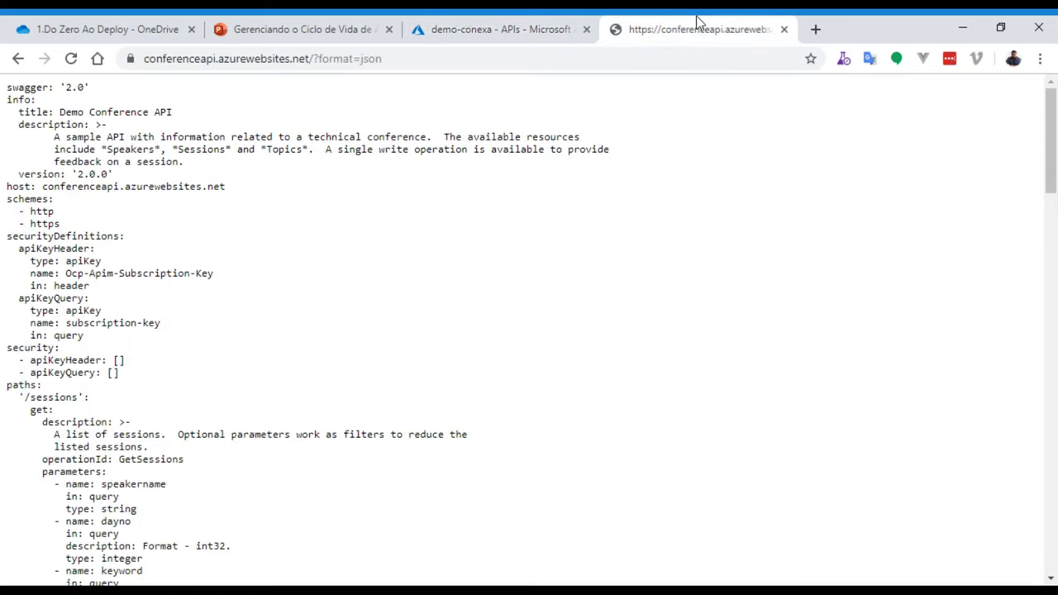
{"action": "left_click", "coordinate": [363, 25]}
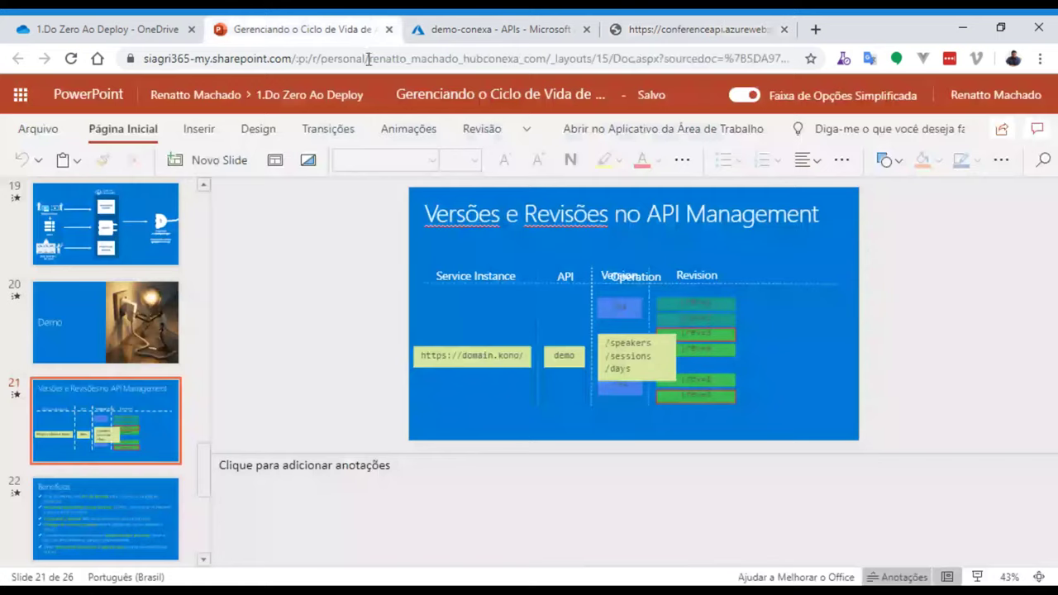
{"action": "left_click", "coordinate": [456, 29]}
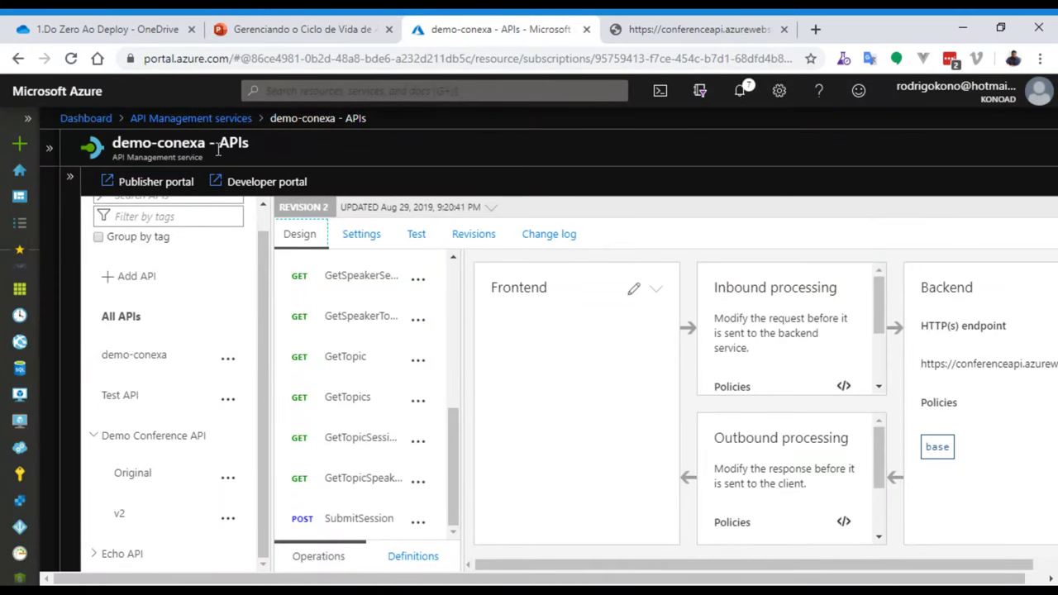
Open the developer portal and browse the operations documented for Demo Conference API's Original version
{"action": "left_click", "coordinate": [235, 190]}
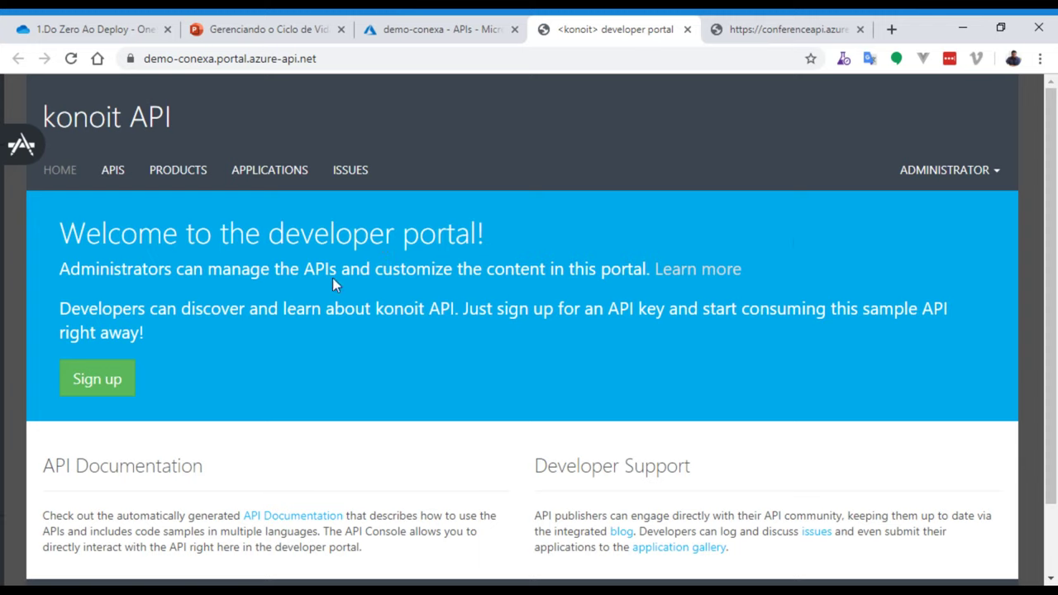
{"action": "left_click", "coordinate": [113, 171]}
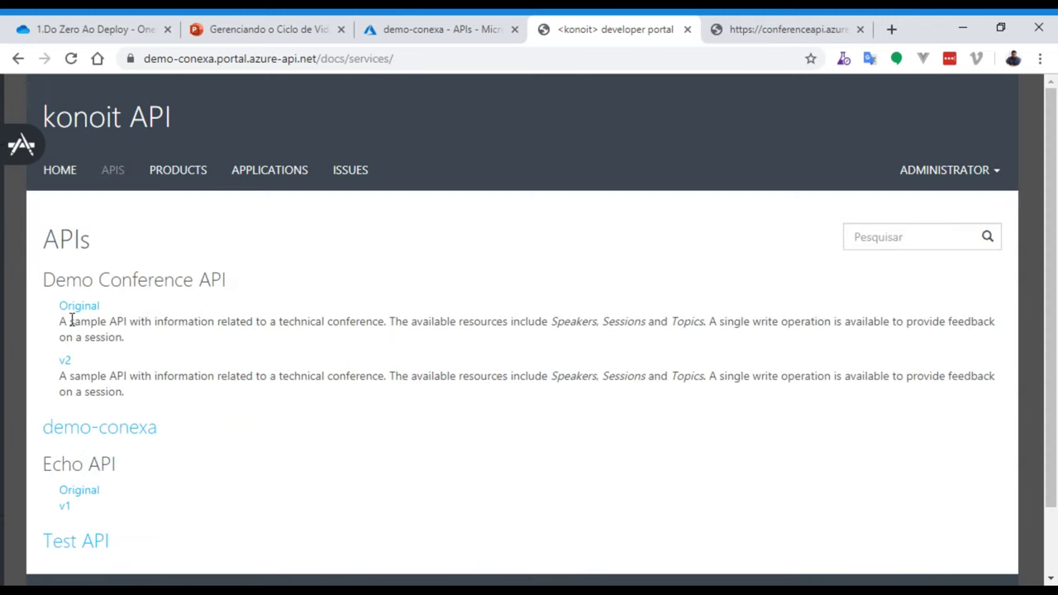
{"action": "scroll", "coordinate": [206, 335], "scroll_direction": "down", "scroll_amount": 2}
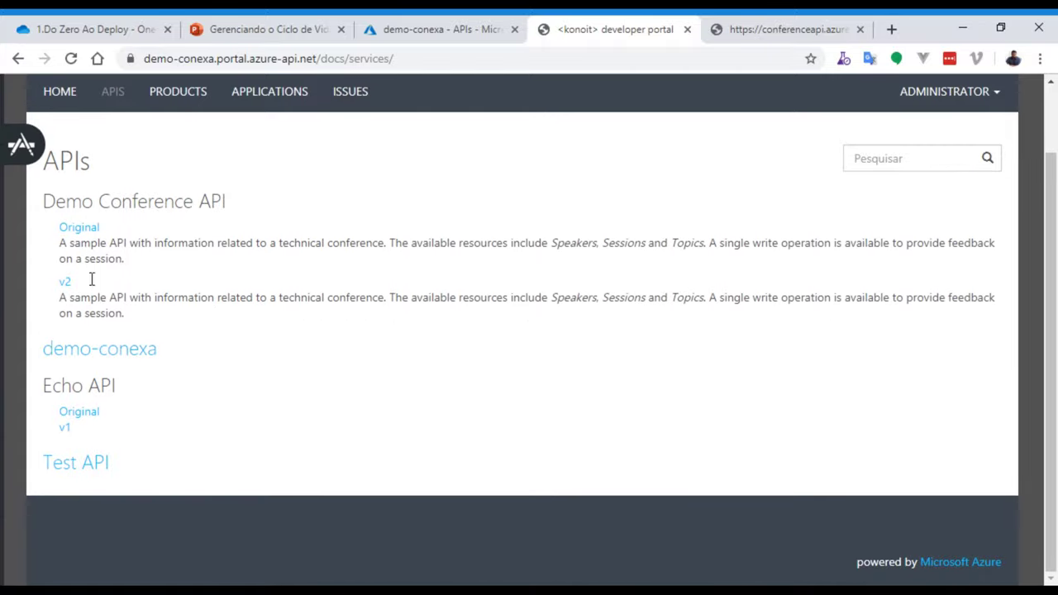
{"action": "left_click", "coordinate": [80, 227]}
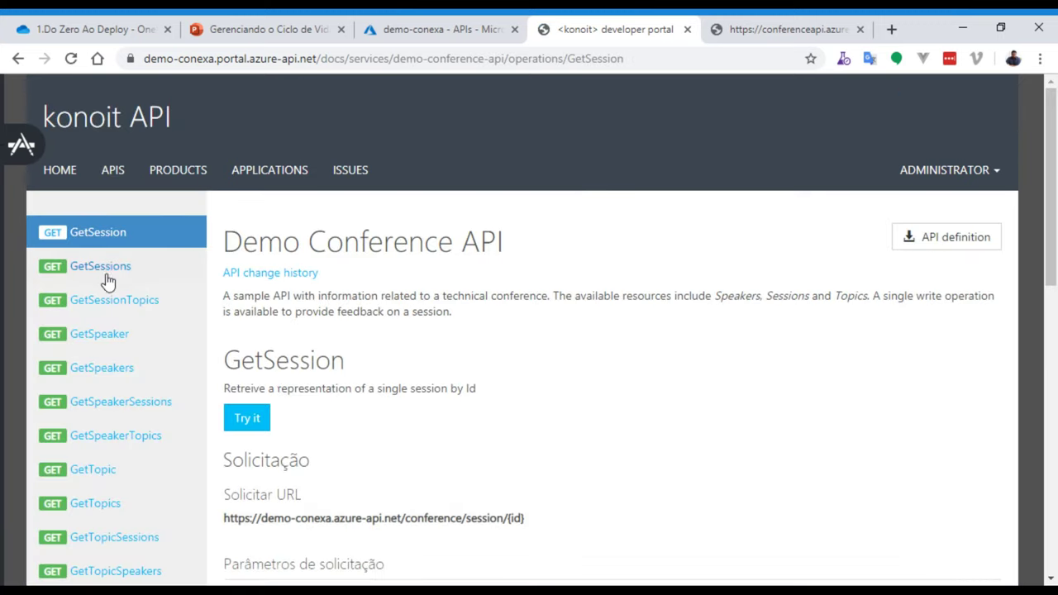
{"action": "scroll", "coordinate": [116, 281], "scroll_direction": "down", "scroll_amount": 6}
{"action": "scroll", "coordinate": [123, 288], "scroll_direction": "up", "scroll_amount": 6}
{"action": "scroll", "coordinate": [538, 380], "scroll_direction": "down", "scroll_amount": 3}
{"action": "scroll", "coordinate": [330, 405], "scroll_direction": "up", "scroll_amount": 2}
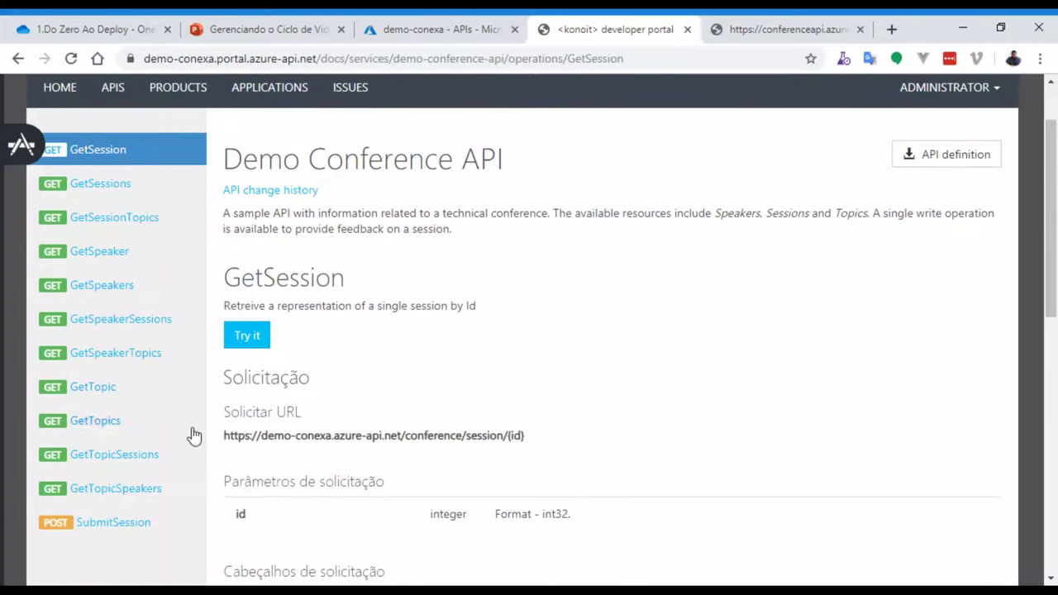
Open the GetSpeakers operation in the developer portal's interactive console and send its request with the preset subscription key
{"action": "left_click", "coordinate": [114, 289]}
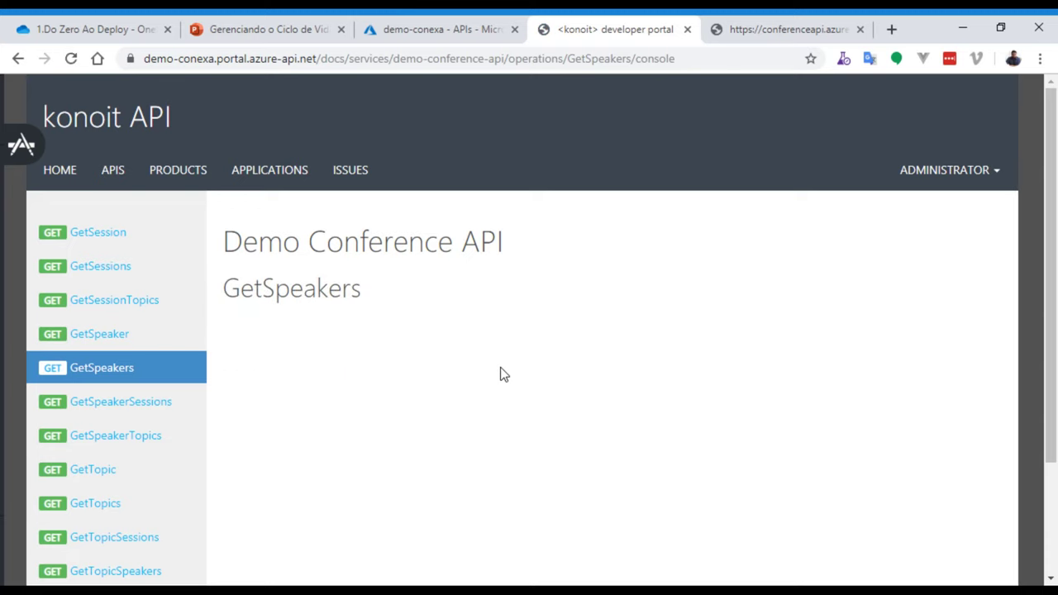
{"action": "scroll", "coordinate": [501, 372], "scroll_direction": "down", "scroll_amount": 4}
{"action": "scroll", "coordinate": [502, 368], "scroll_direction": "down", "scroll_amount": 3}
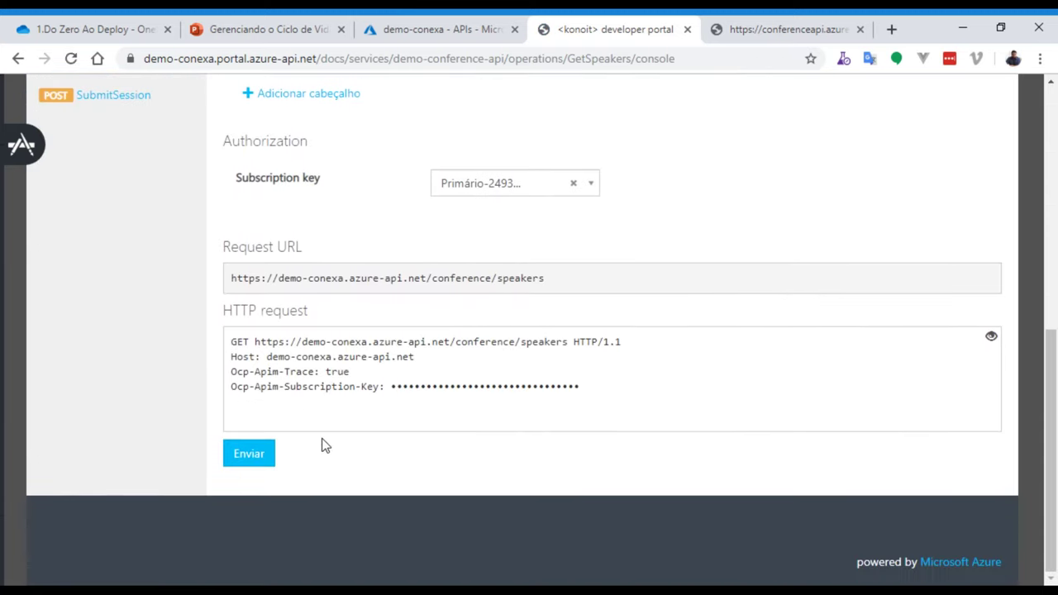
{"action": "left_click", "coordinate": [256, 456]}
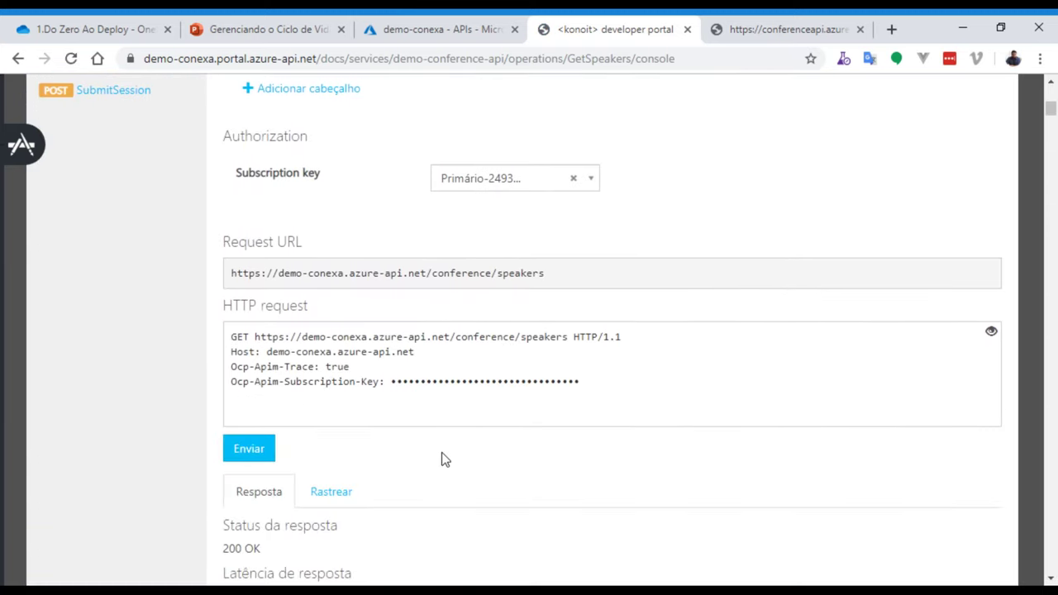
Examine the GetSpeakers response status, latency and content in the developer portal
{"action": "scroll", "coordinate": [441, 456], "scroll_direction": "down", "scroll_amount": 6}
{"action": "scroll", "coordinate": [446, 463], "scroll_direction": "down", "scroll_amount": 4}
{"action": "scroll", "coordinate": [460, 462], "scroll_direction": "up", "scroll_amount": 7}
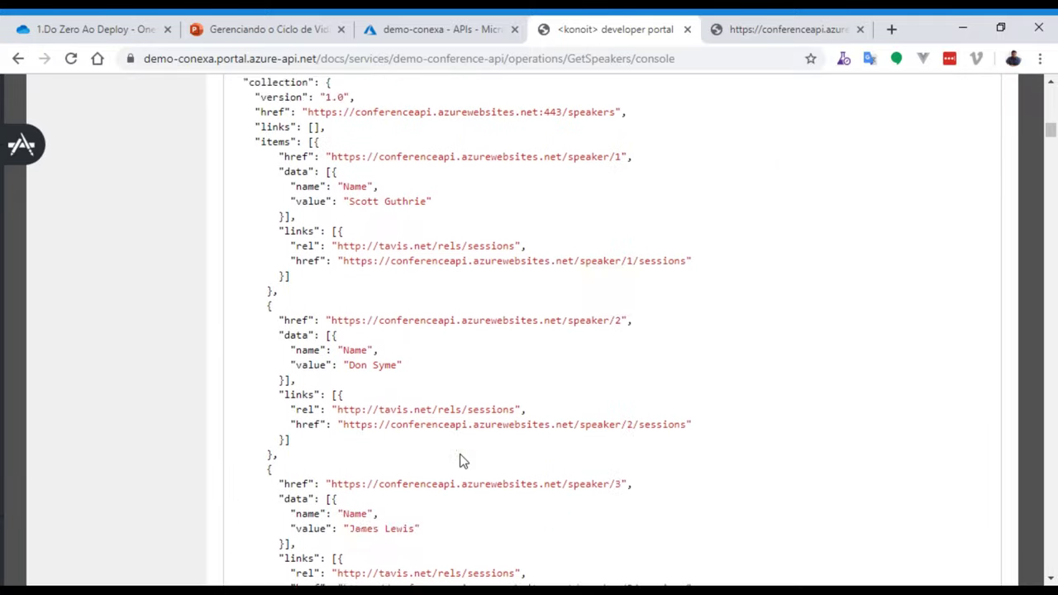
{"action": "scroll", "coordinate": [438, 450], "scroll_direction": "up", "scroll_amount": 2}
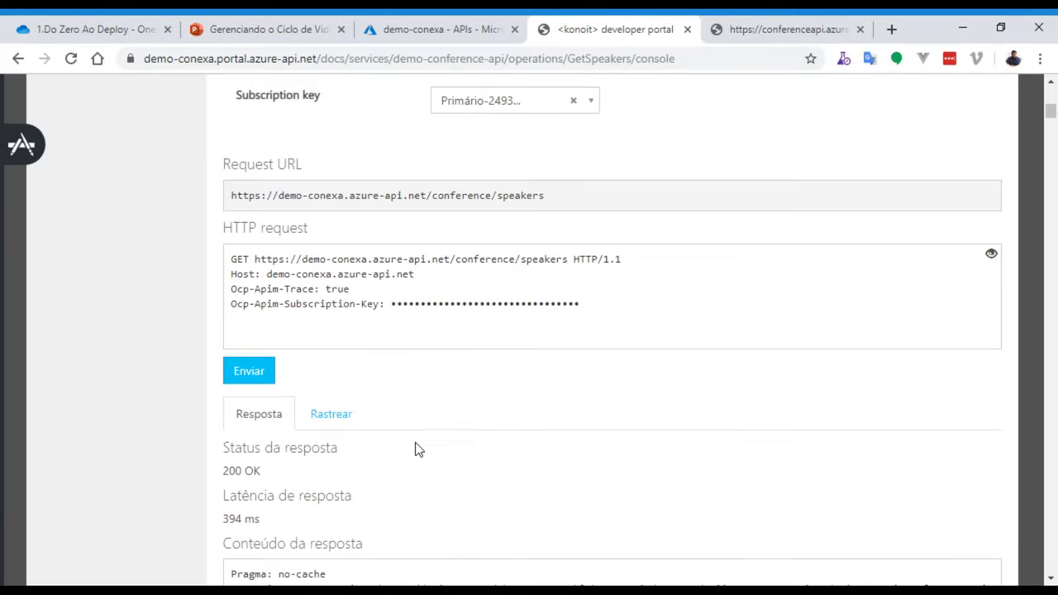
Examine the trace of the GetSpeakers request, including its inbound and forward-request sections, and return to the response details
{"action": "left_click", "coordinate": [362, 412]}
{"action": "scroll", "coordinate": [524, 398], "scroll_direction": "down", "scroll_amount": 20}
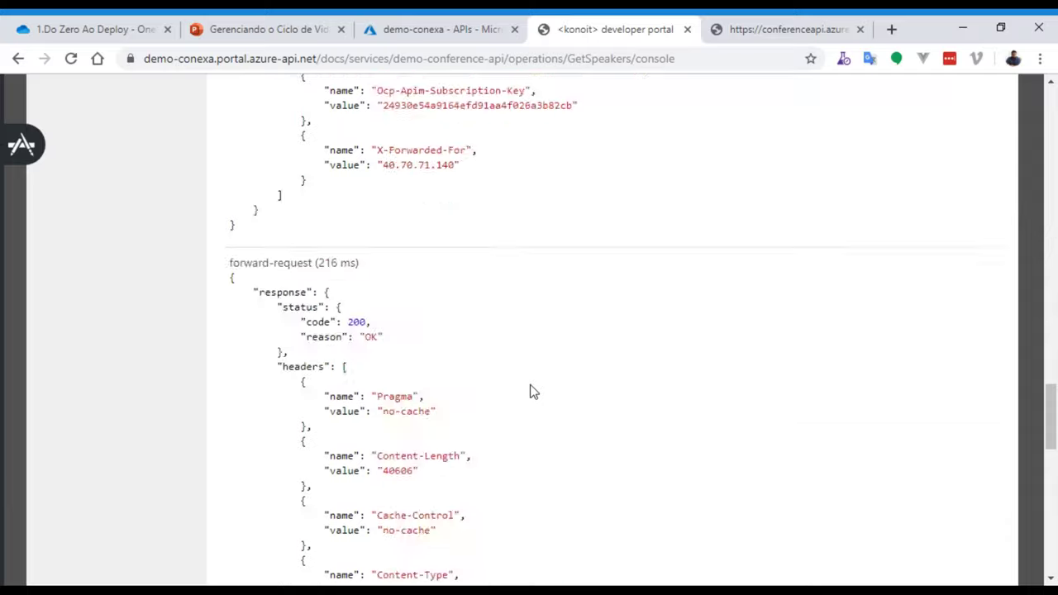
{"action": "scroll", "coordinate": [541, 378], "scroll_direction": "up", "scroll_amount": 20}
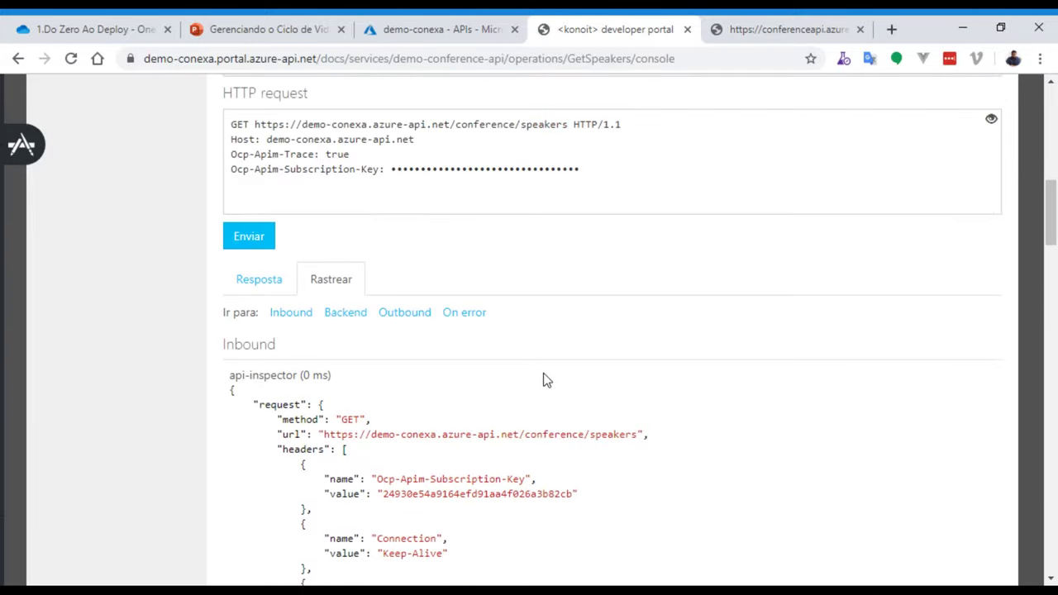
{"action": "left_click", "coordinate": [259, 279]}
{"action": "scroll", "coordinate": [446, 337], "scroll_direction": "up", "scroll_amount": 7}
{"action": "scroll", "coordinate": [455, 339], "scroll_direction": "down", "scroll_amount": 4}
{"action": "scroll", "coordinate": [459, 339], "scroll_direction": "down", "scroll_amount": 3}
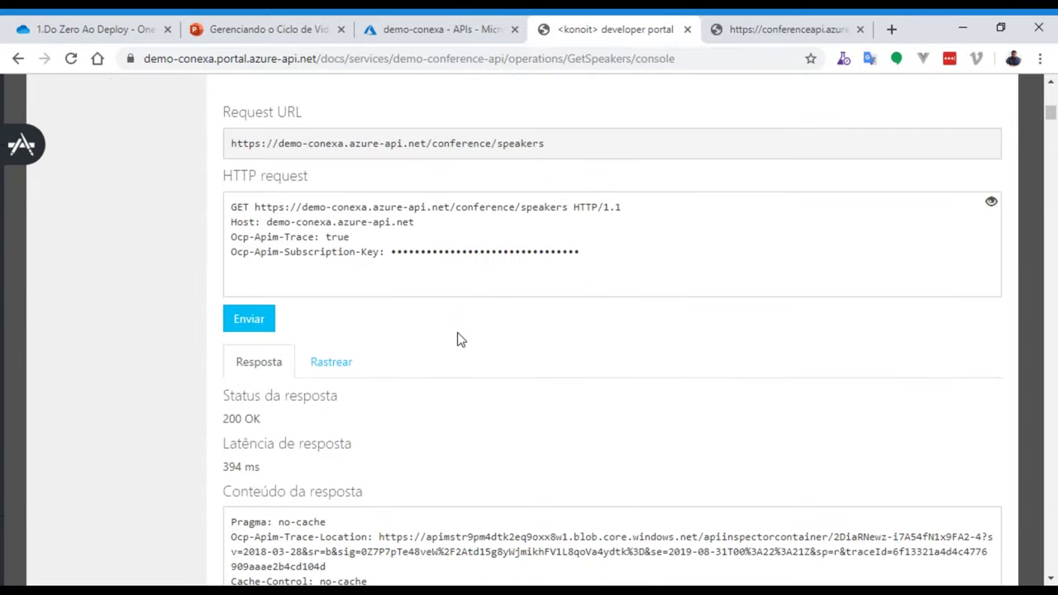
{"action": "scroll", "coordinate": [432, 324], "scroll_direction": "up", "scroll_amount": 8}
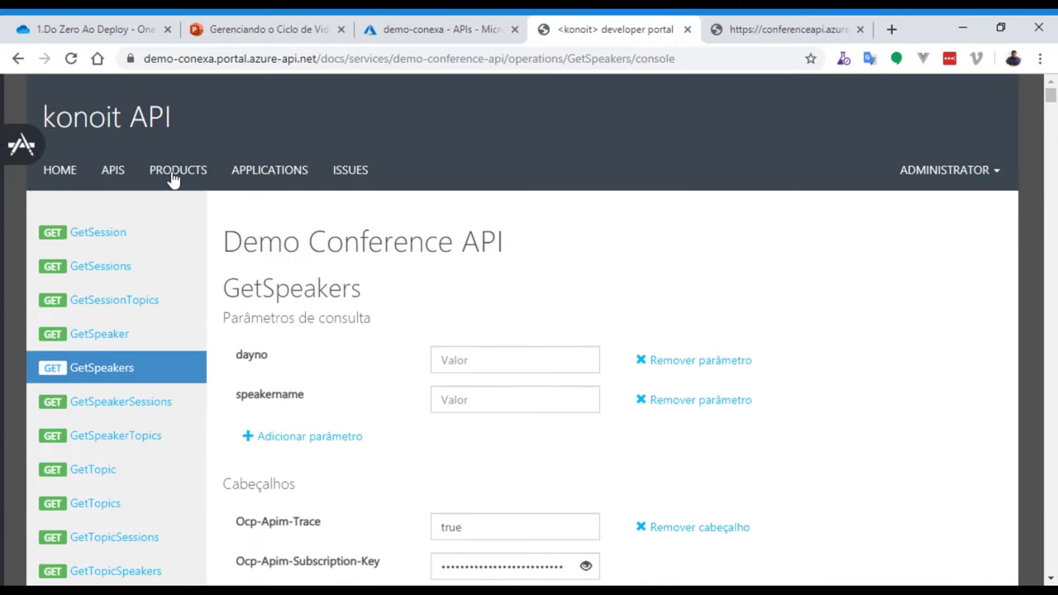
Open the GetSession operation's documentation and compare its ObjC and Curl code samples
{"action": "left_click", "coordinate": [92, 232]}
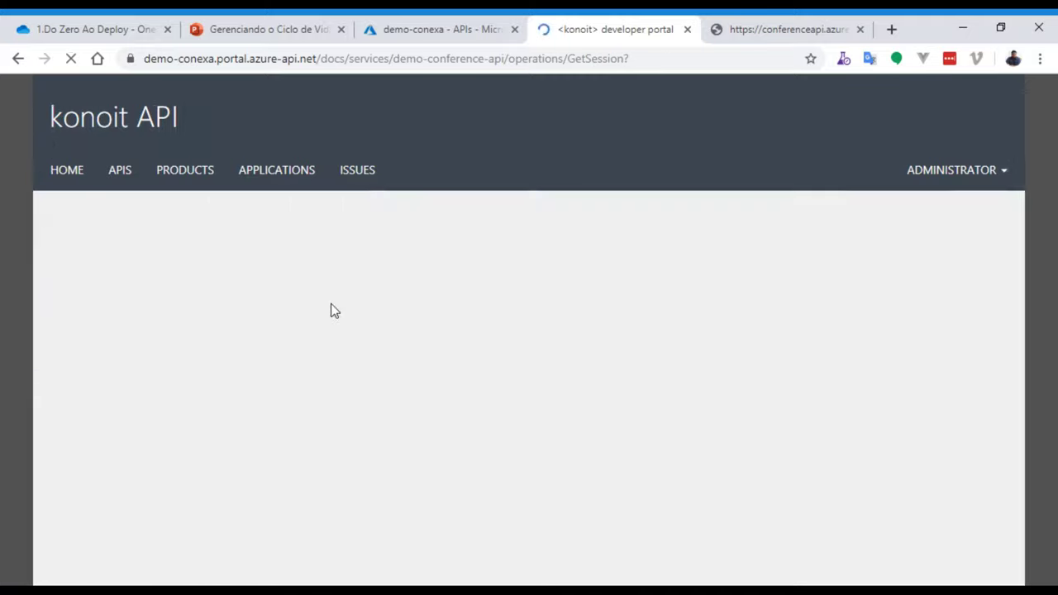
{"action": "scroll", "coordinate": [335, 306], "scroll_direction": "down", "scroll_amount": 7}
{"action": "scroll", "coordinate": [336, 306], "scroll_direction": "down", "scroll_amount": 3}
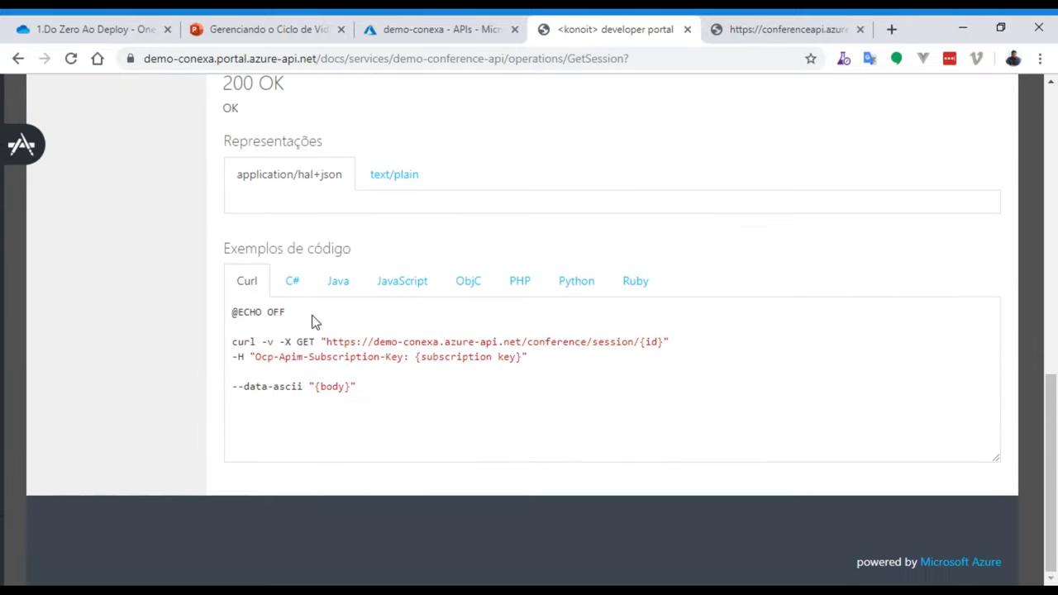
{"action": "left_click", "coordinate": [466, 285]}
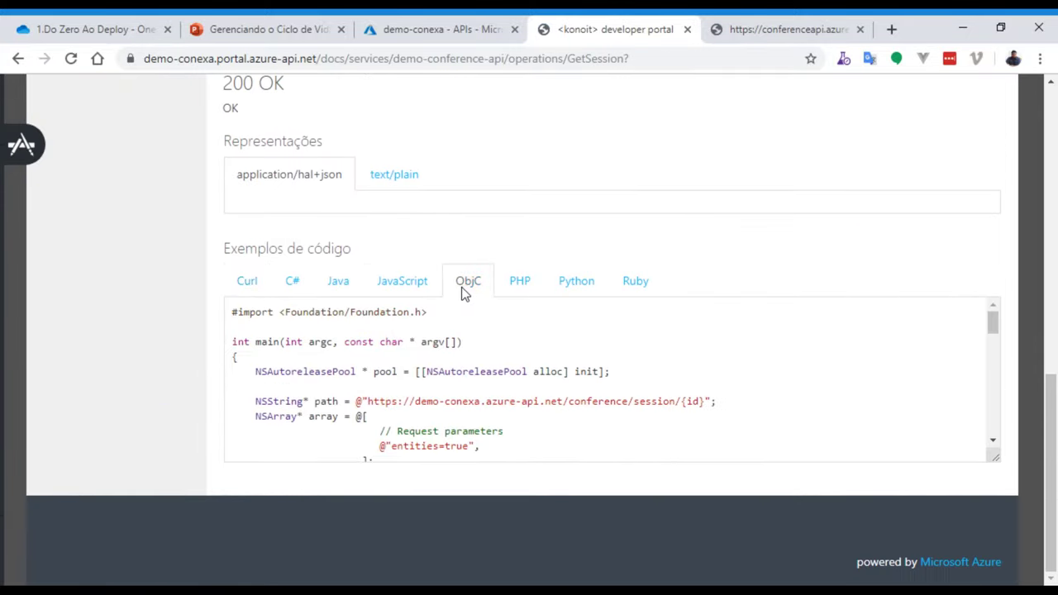
{"action": "scroll", "coordinate": [571, 400], "scroll_direction": "down", "scroll_amount": 4}
{"action": "scroll", "coordinate": [571, 400], "scroll_direction": "down", "scroll_amount": 8}
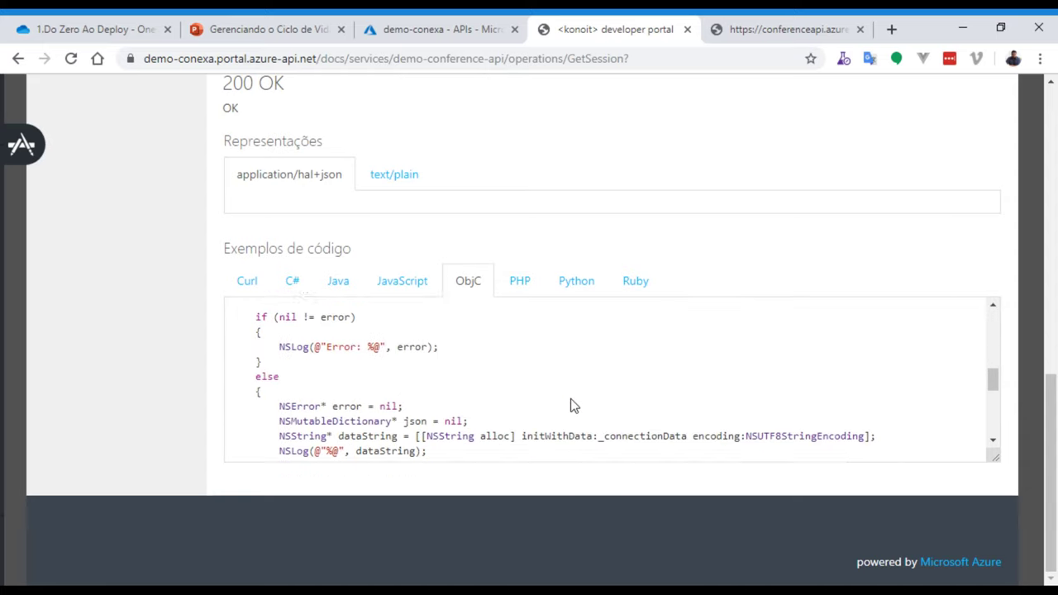
{"action": "left_click", "coordinate": [266, 283]}
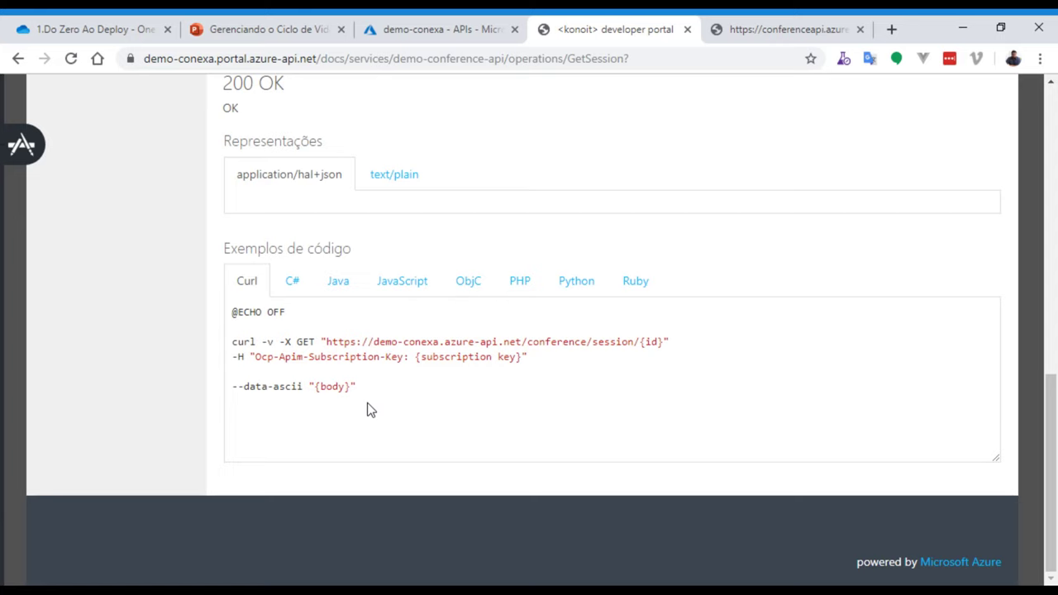
Review GetSession's request parameters and headers, and its text/plain and application/hal+json response representations
{"action": "scroll", "coordinate": [323, 339], "scroll_direction": "up", "scroll_amount": 5}
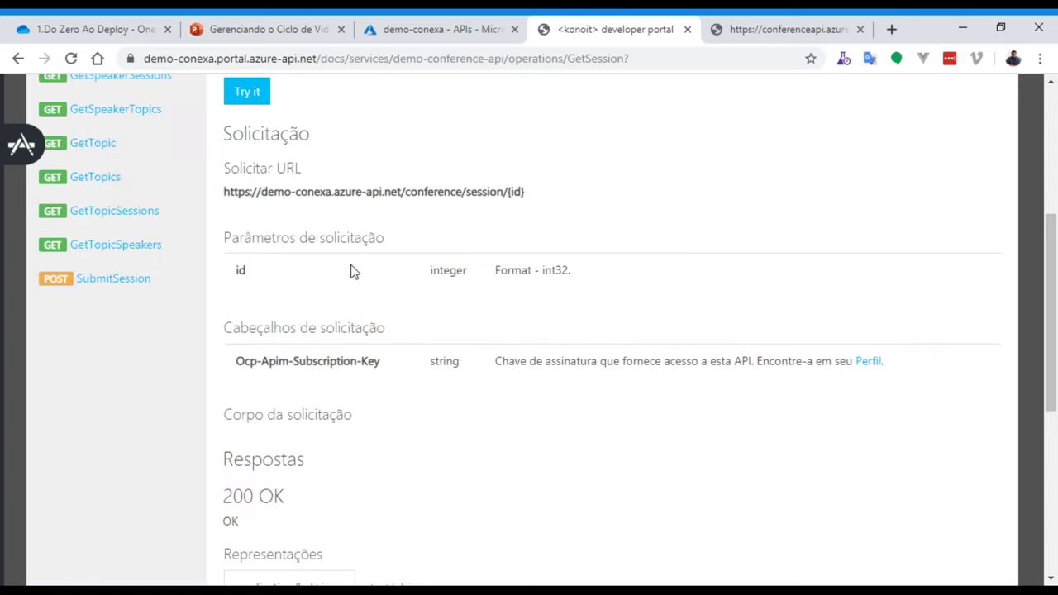
{"action": "scroll", "coordinate": [349, 273], "scroll_direction": "down", "scroll_amount": 3}
{"action": "left_click", "coordinate": [393, 346]}
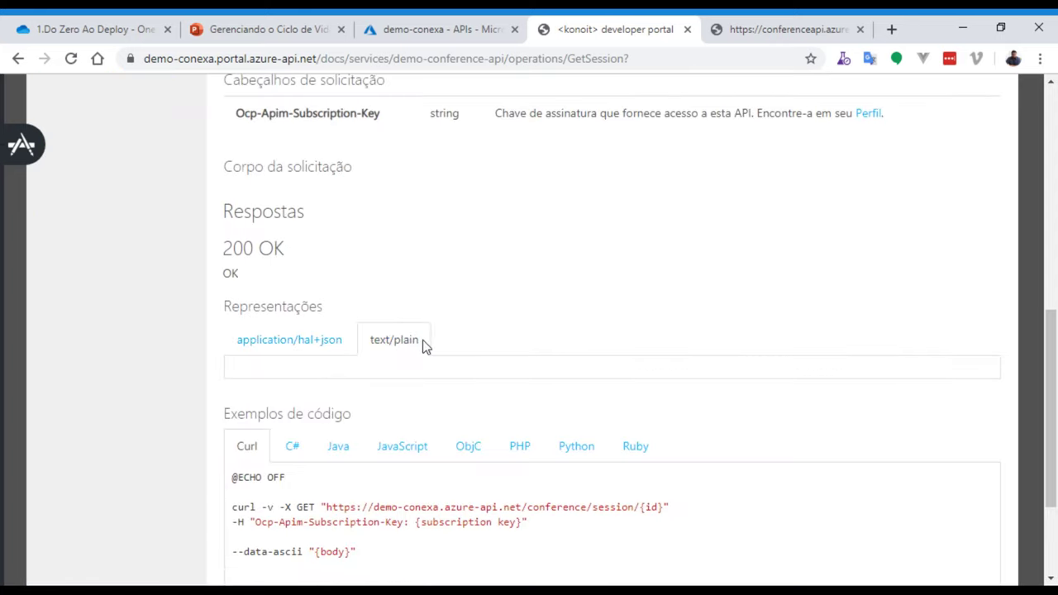
{"action": "left_click", "coordinate": [290, 353]}
{"action": "scroll", "coordinate": [421, 256], "scroll_direction": "up", "scroll_amount": 8}
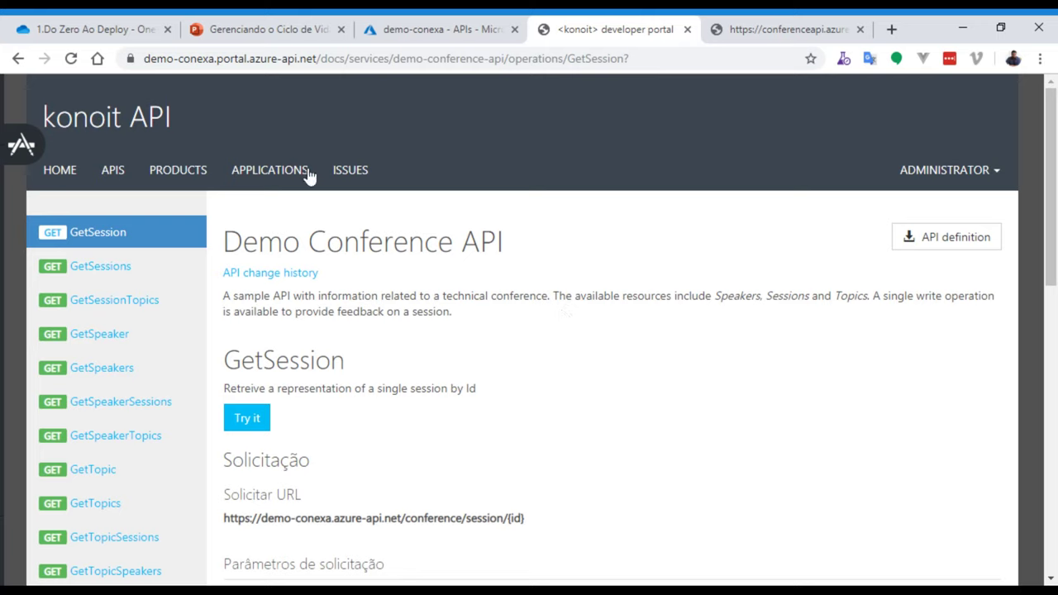
{"action": "left_click", "coordinate": [934, 176]}
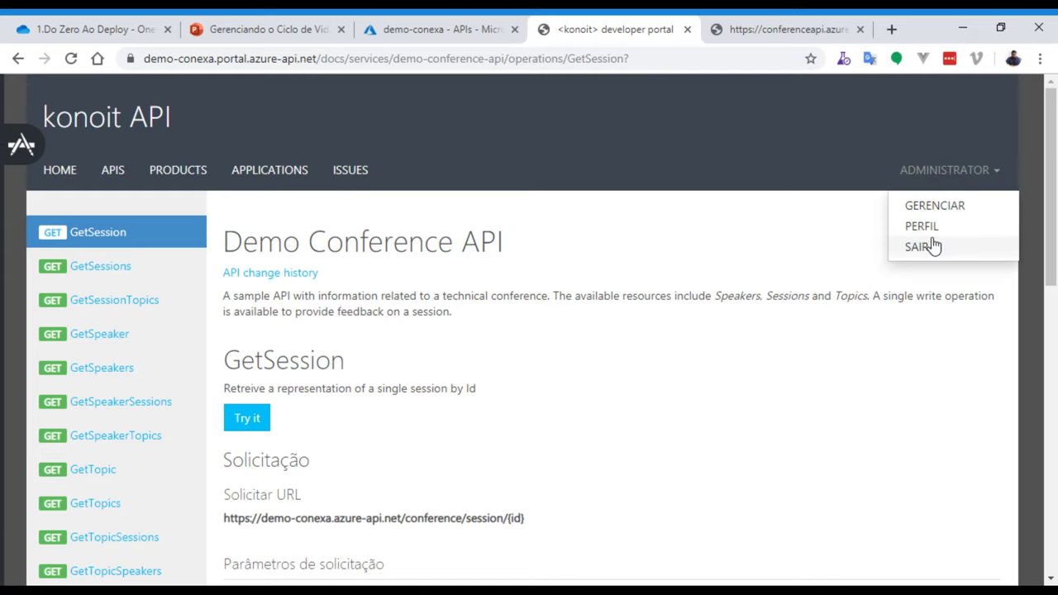
{"action": "left_click", "coordinate": [741, 155]}
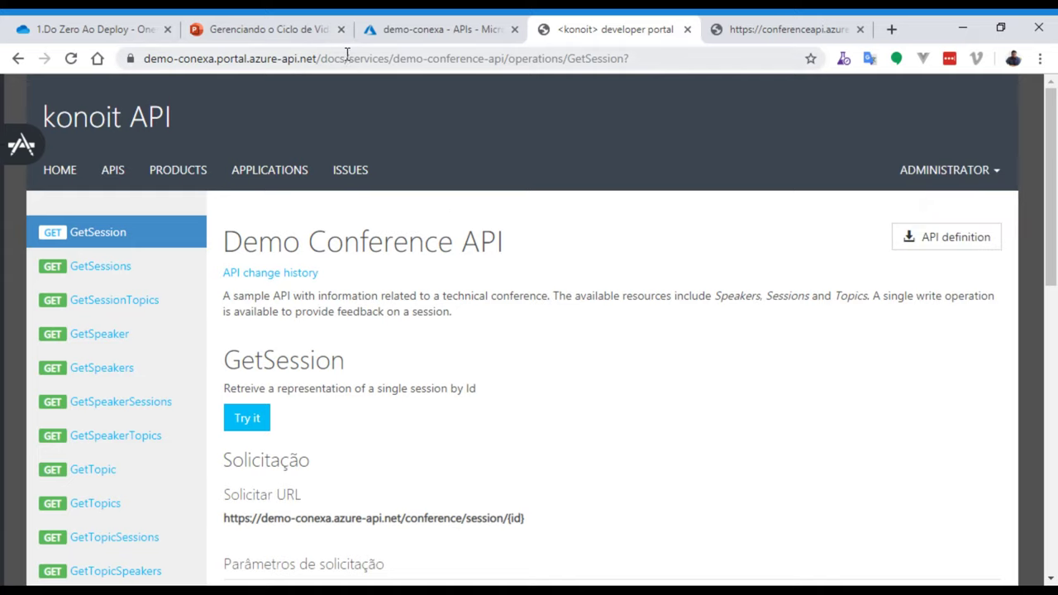
{"action": "left_click", "coordinate": [348, 58]}
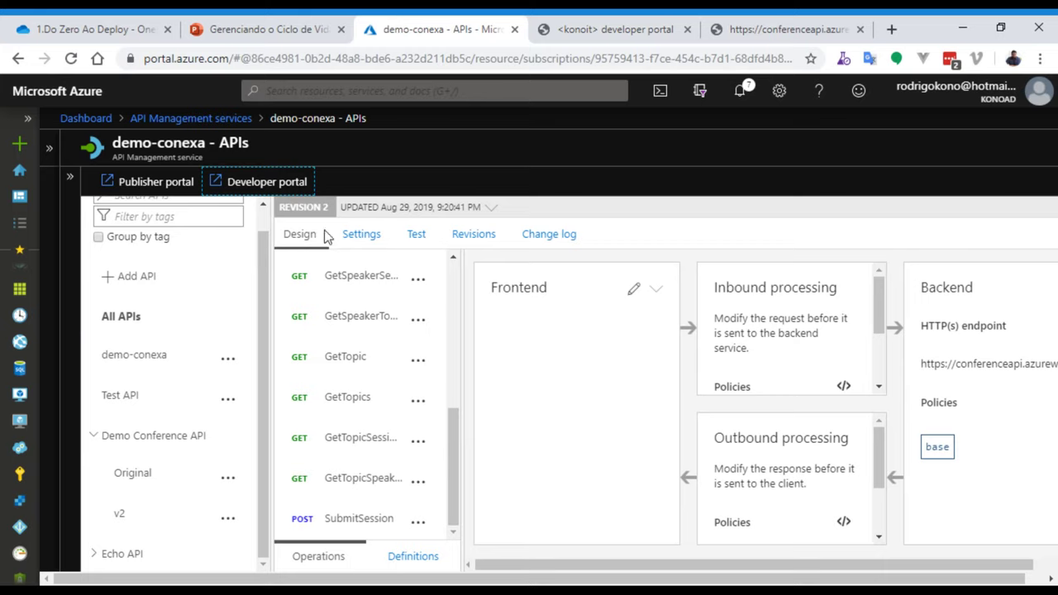
Switch to the Azure portal, reopen the demo-conexa service from the API Management services list, and look through its overview and management sections
{"action": "left_click", "coordinate": [198, 118]}
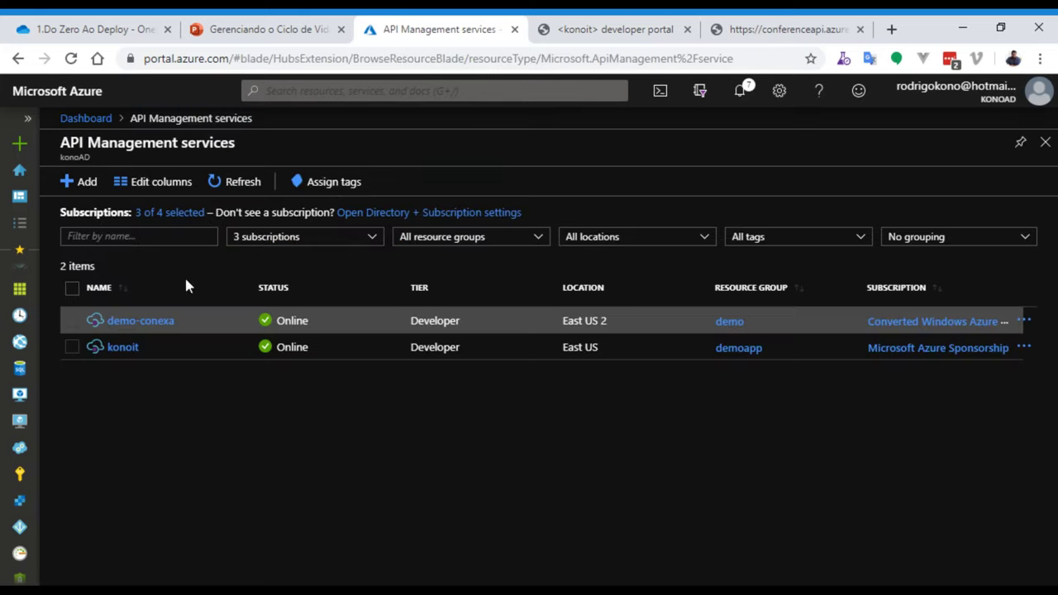
{"action": "left_click", "coordinate": [137, 322]}
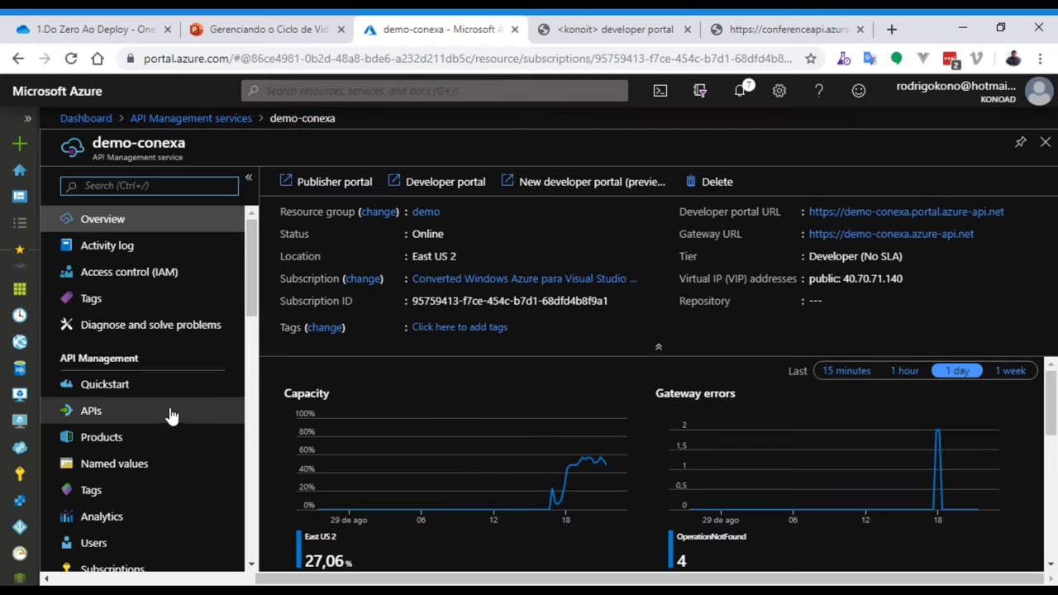
{"action": "scroll", "coordinate": [170, 413], "scroll_direction": "down", "scroll_amount": 2}
{"action": "scroll", "coordinate": [169, 407], "scroll_direction": "down", "scroll_amount": 3}
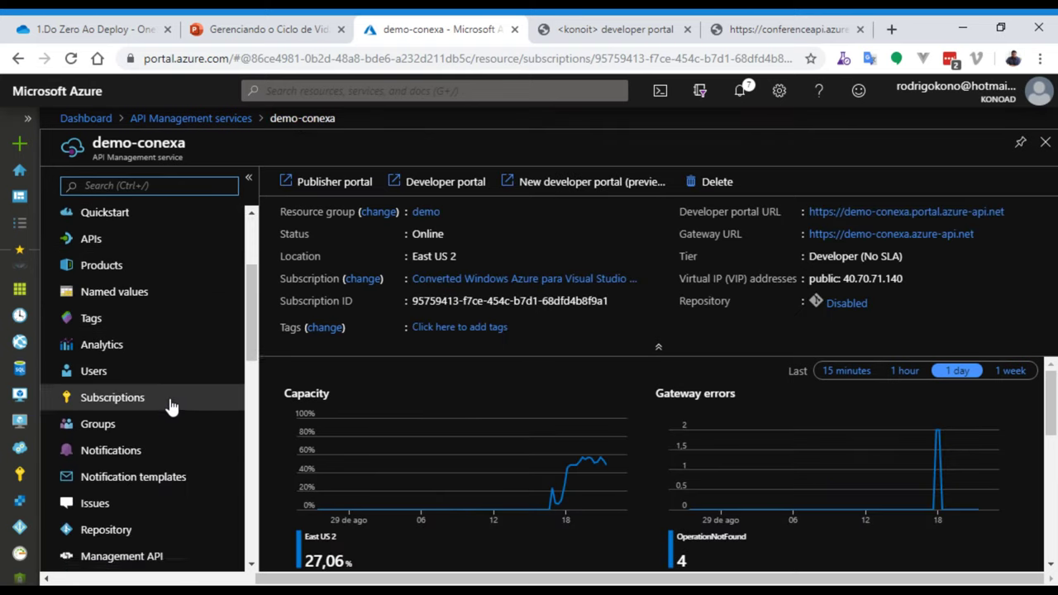
{"action": "scroll", "coordinate": [170, 405], "scroll_direction": "up", "scroll_amount": 5}
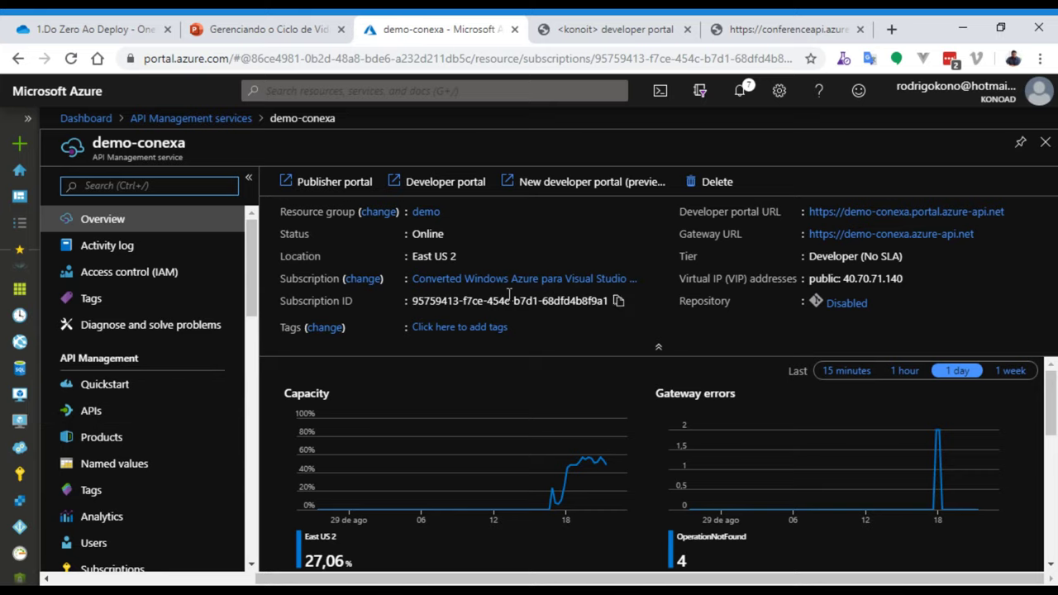
Open the Original version of Demo Conference API among the demo-conexa service's APIs
{"action": "left_click", "coordinate": [109, 413]}
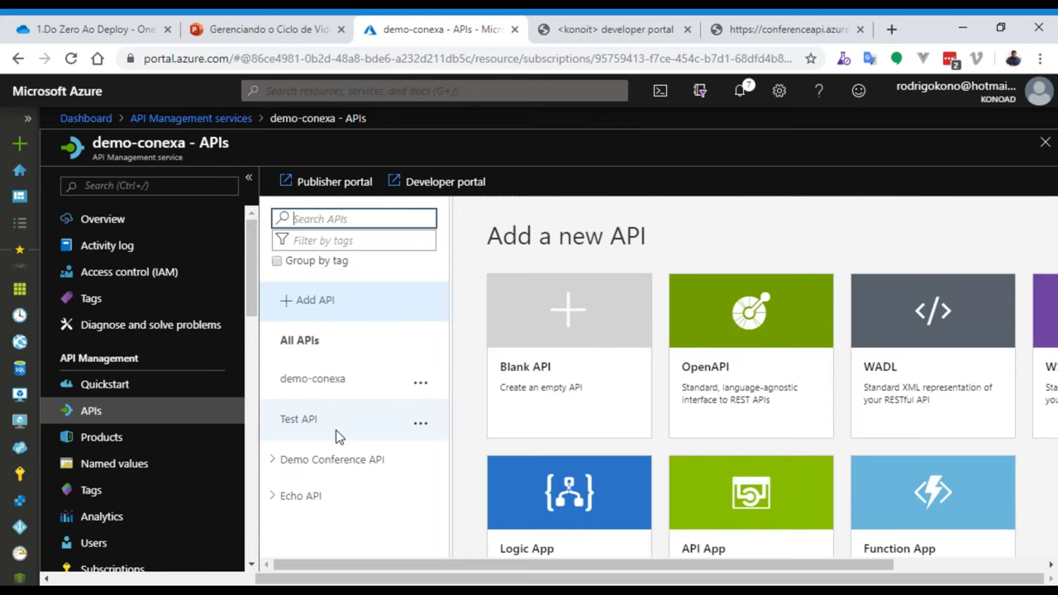
{"action": "left_click", "coordinate": [306, 461]}
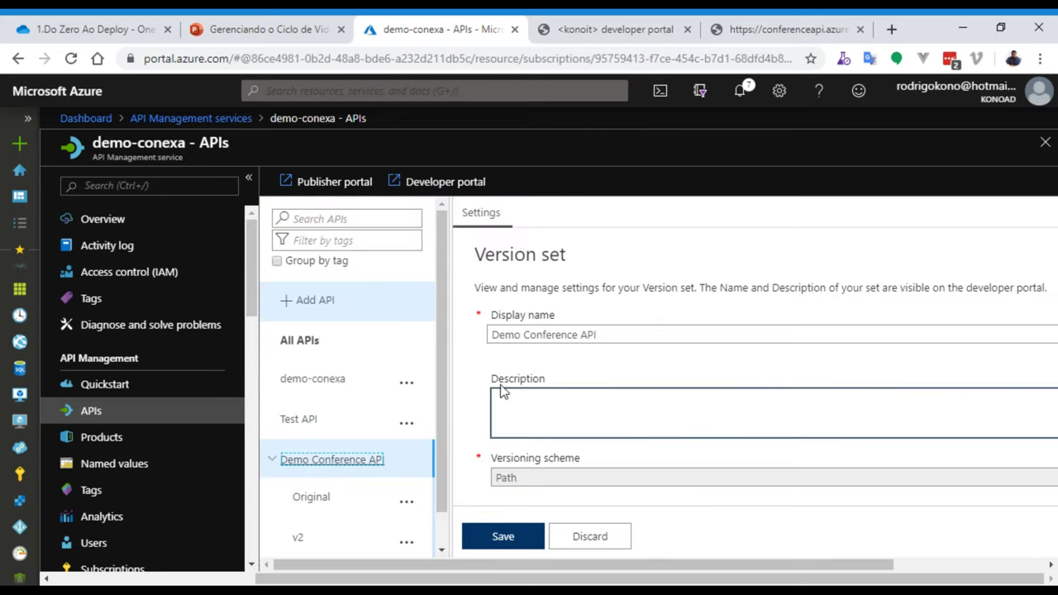
{"action": "scroll", "coordinate": [485, 385], "scroll_direction": "down", "scroll_amount": 1}
{"action": "left_click", "coordinate": [318, 498]}
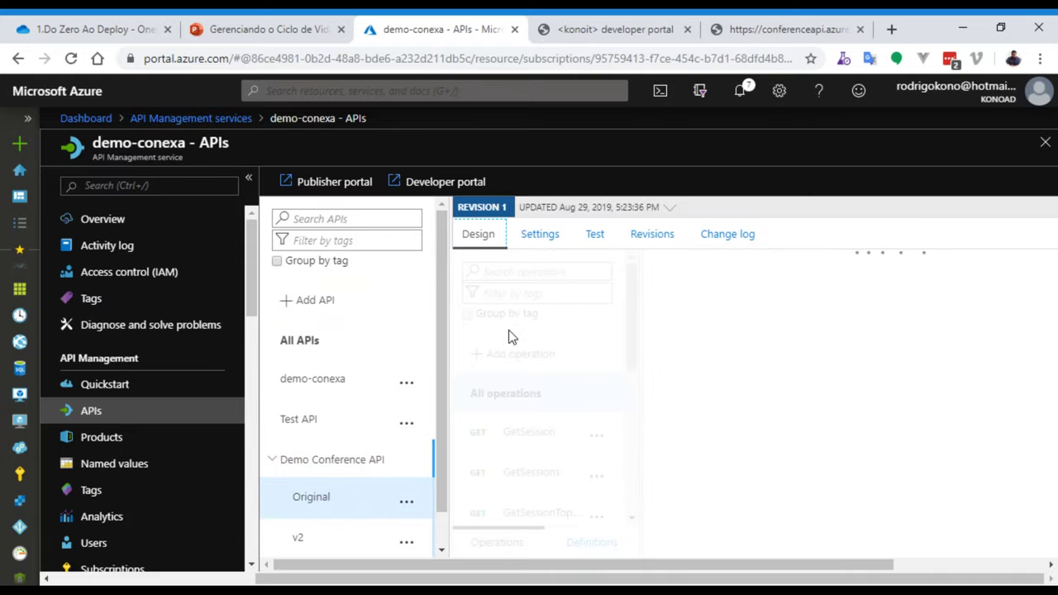
Review the Original version's settings, covering web service URL, subscription requirement, user authorization, and the Application Insights and Azure Monitor diagnostics logs
{"action": "left_click", "coordinate": [542, 233]}
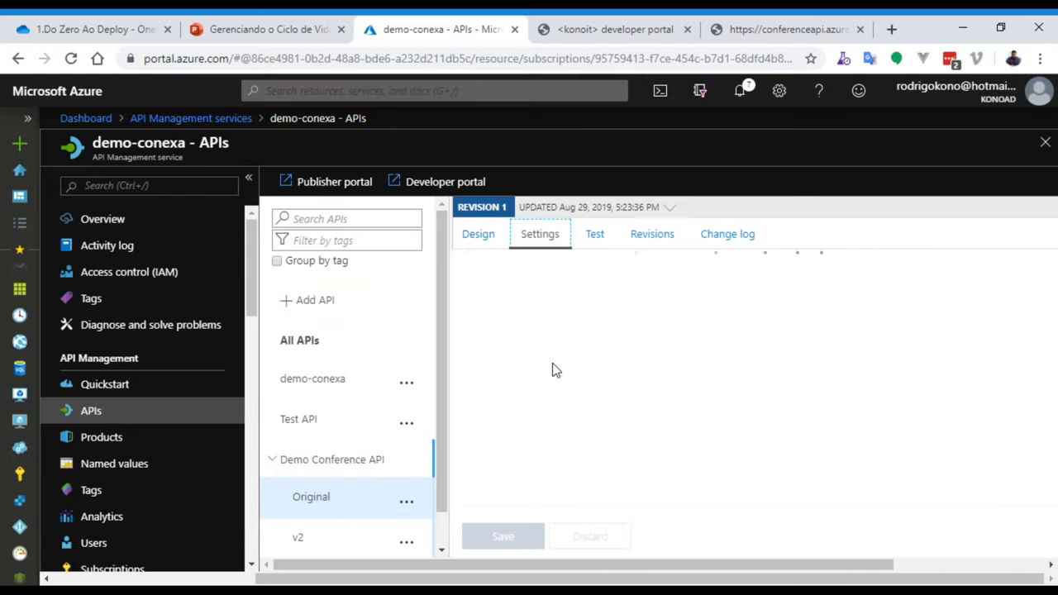
{"action": "scroll", "coordinate": [567, 344], "scroll_direction": "down", "scroll_amount": 5}
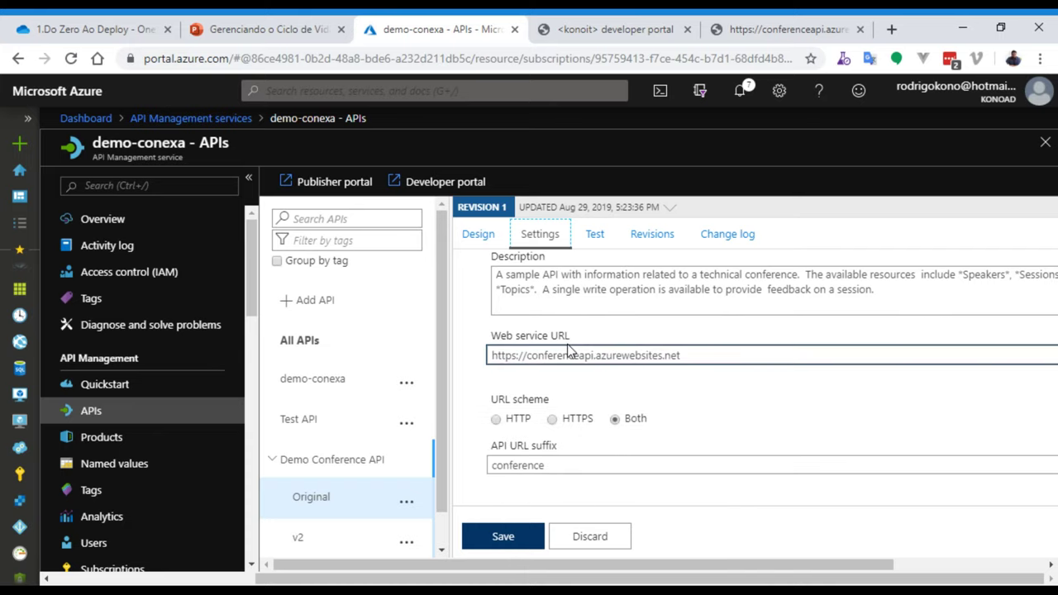
{"action": "scroll", "coordinate": [567, 349], "scroll_direction": "down", "scroll_amount": 4}
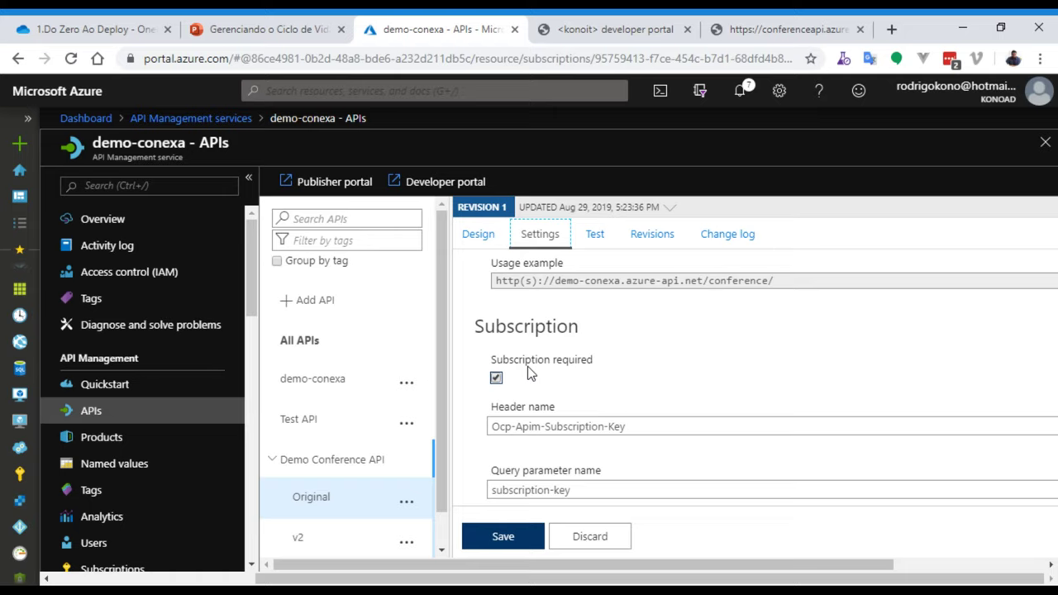
{"action": "scroll", "coordinate": [570, 339], "scroll_direction": "down", "scroll_amount": 2}
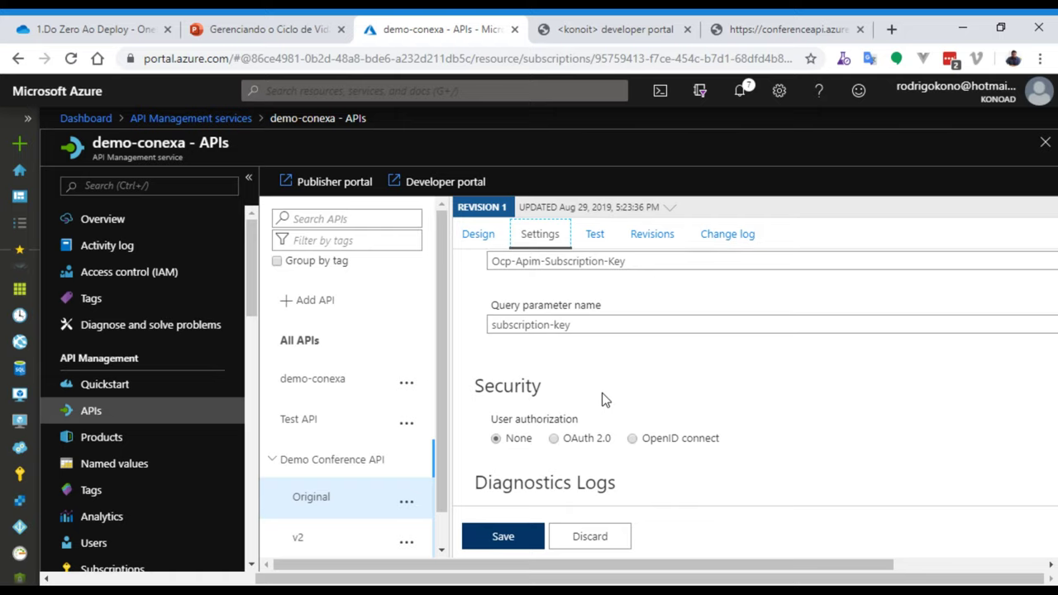
{"action": "scroll", "coordinate": [653, 414], "scroll_direction": "down", "scroll_amount": 1}
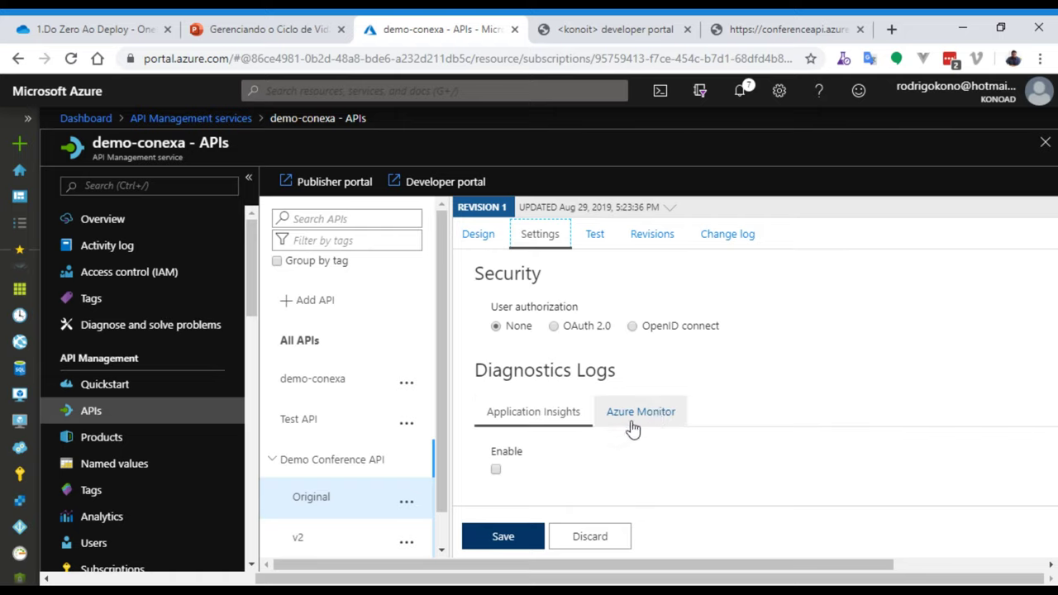
{"action": "left_click", "coordinate": [633, 418]}
{"action": "left_click", "coordinate": [526, 409]}
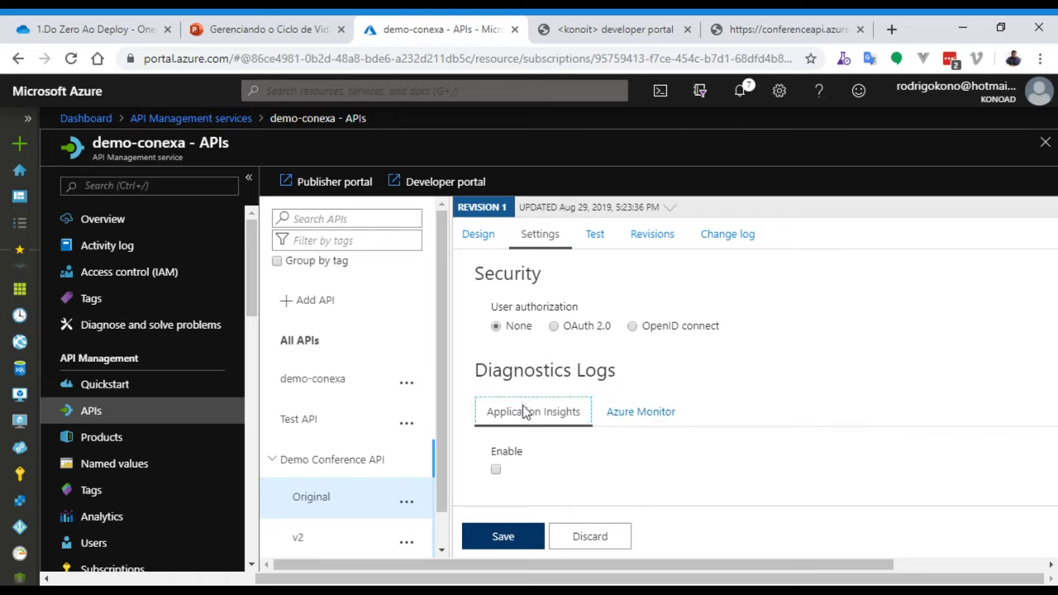
{"action": "scroll", "coordinate": [617, 420], "scroll_direction": "up", "scroll_amount": 1}
{"action": "scroll", "coordinate": [618, 420], "scroll_direction": "up", "scroll_amount": 3}
View the conference API's Swagger definition and the GetSession page in the developer portal, and return to the Azure portal
{"action": "left_click", "coordinate": [785, 28]}
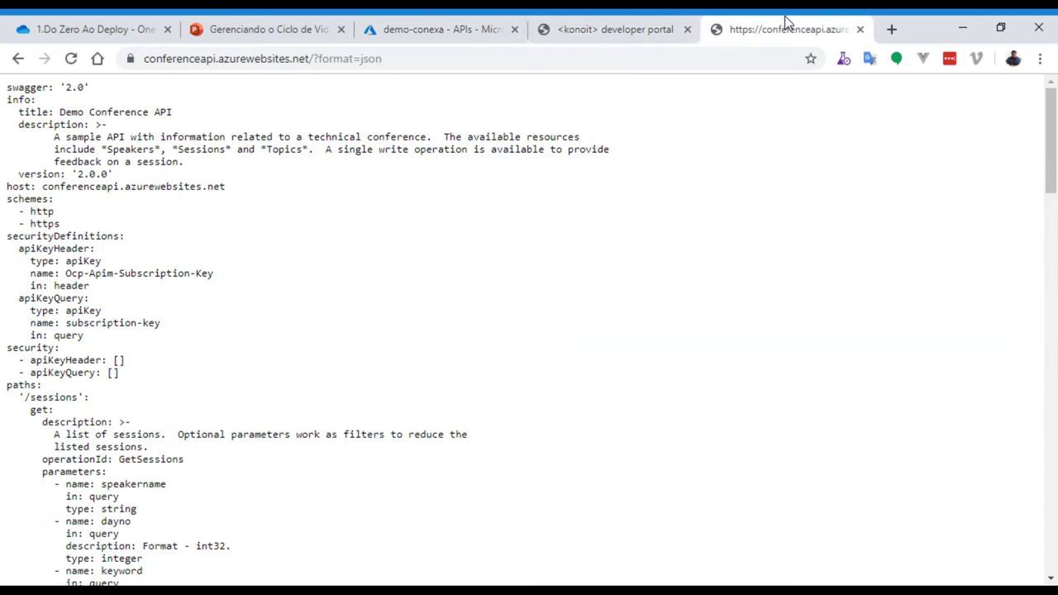
{"action": "left_click", "coordinate": [630, 25]}
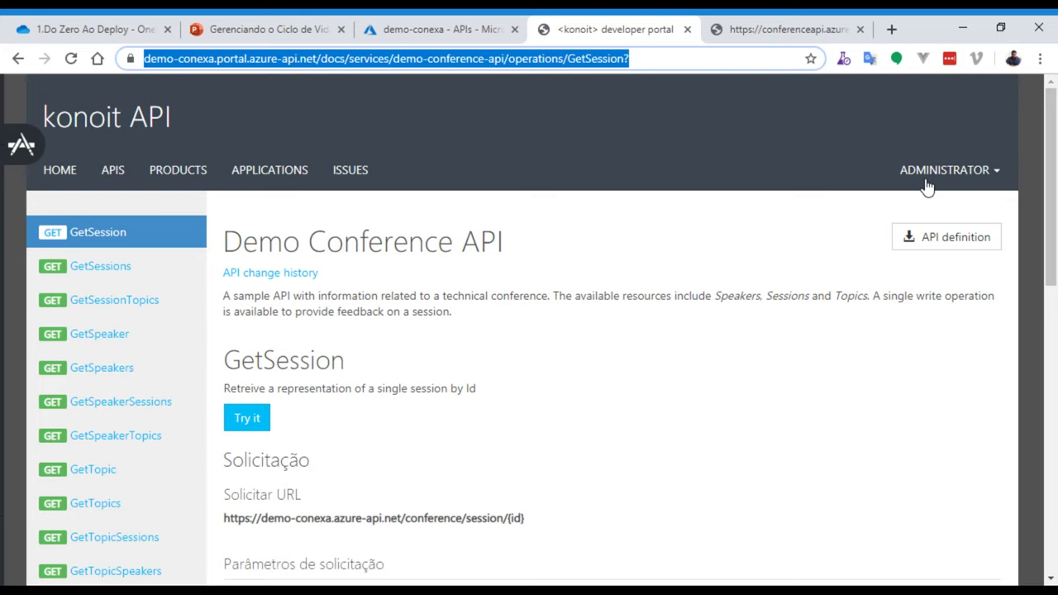
{"action": "left_click", "coordinate": [500, 29]}
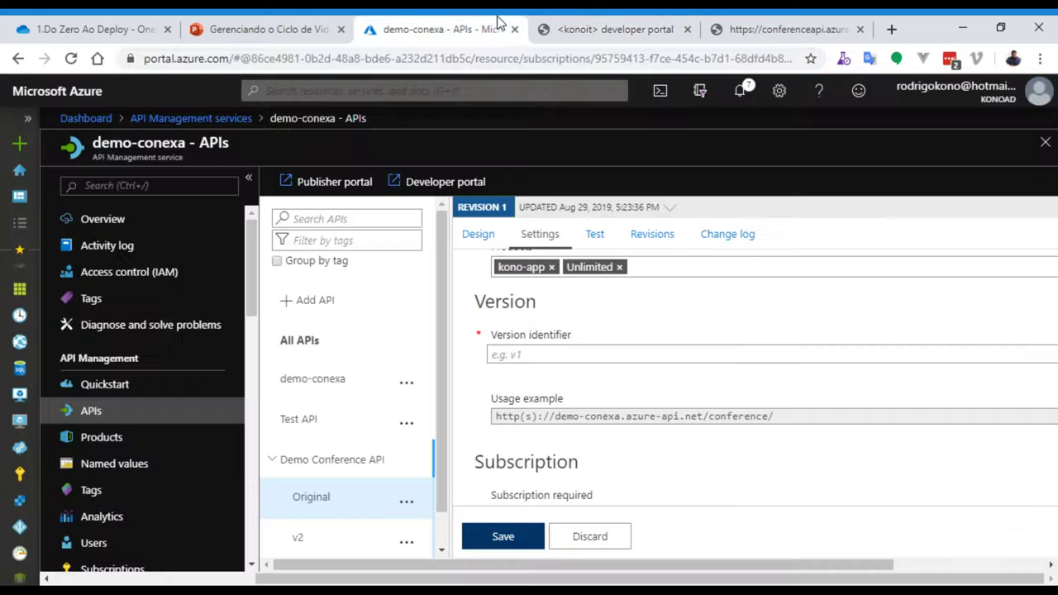
Open the demo-conexa service's subscriptions and review their product scopes, states and owners
{"action": "scroll", "coordinate": [143, 404], "scroll_direction": "down", "scroll_amount": 1}
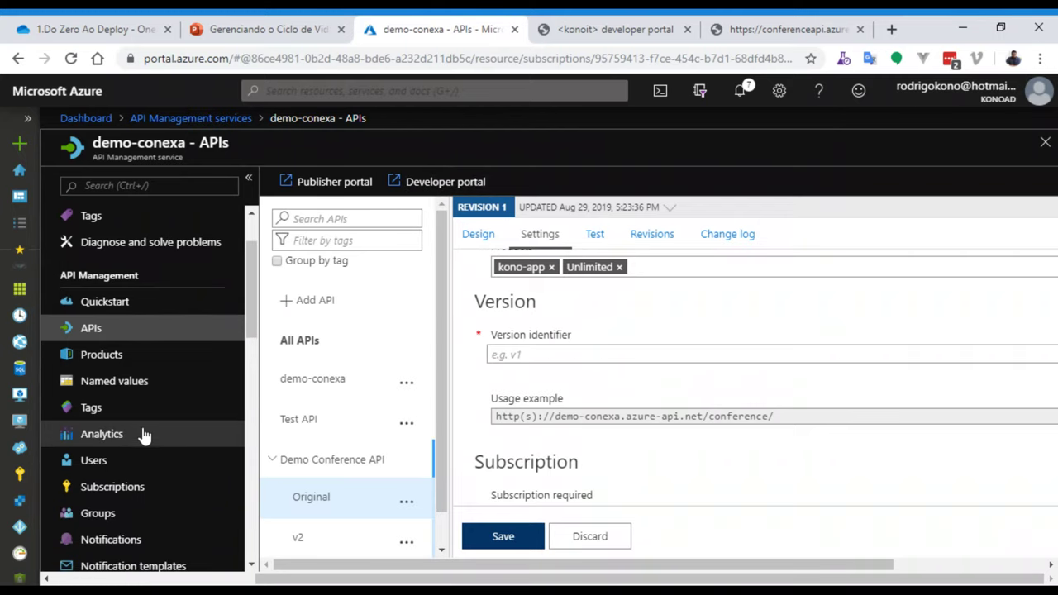
{"action": "scroll", "coordinate": [176, 399], "scroll_direction": "down", "scroll_amount": 3}
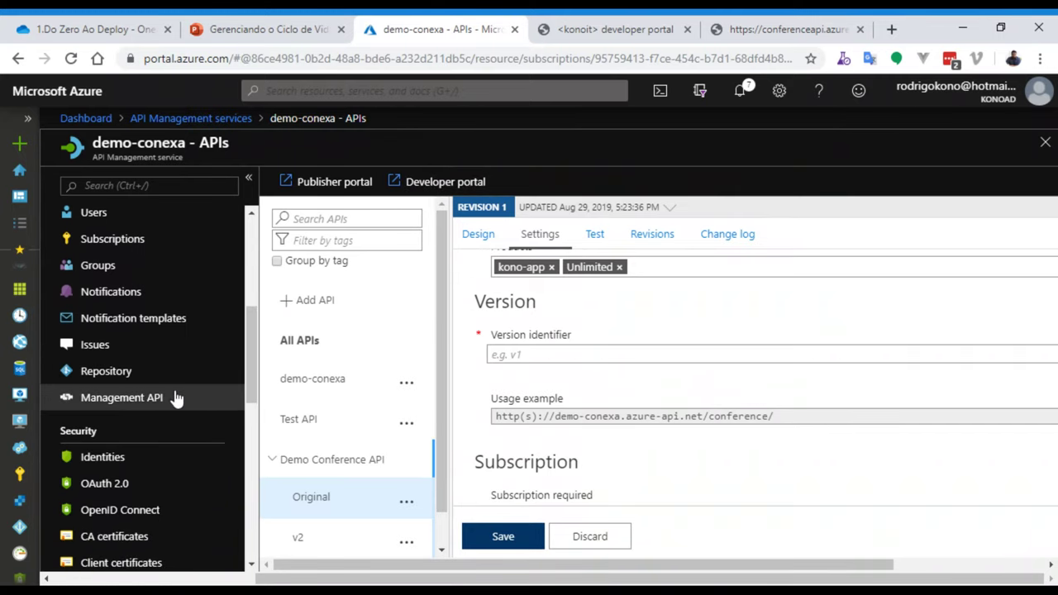
{"action": "scroll", "coordinate": [177, 397], "scroll_direction": "up", "scroll_amount": 1}
{"action": "left_click", "coordinate": [118, 326]}
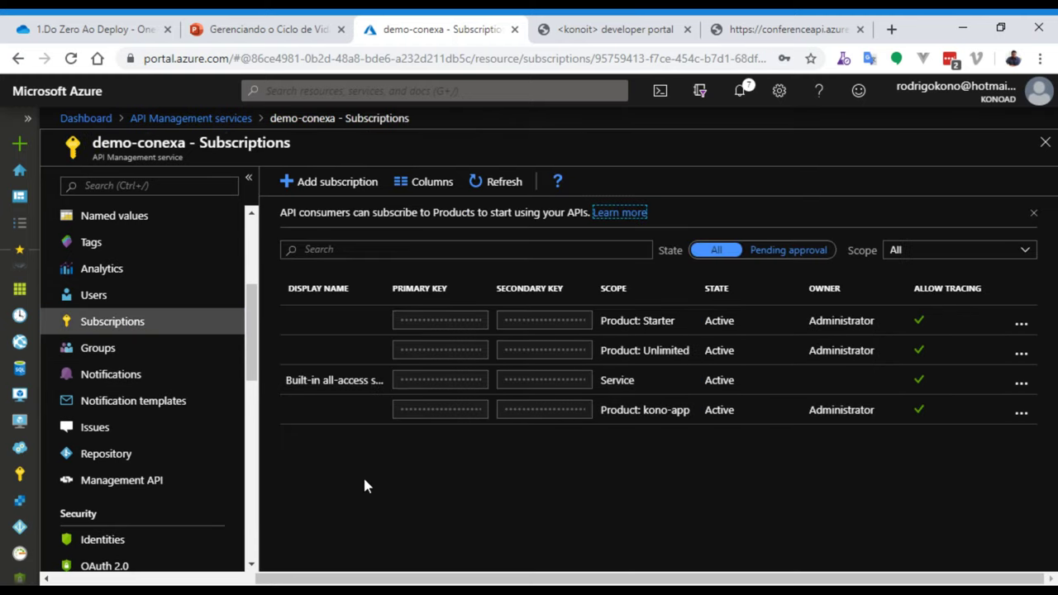
{"action": "scroll", "coordinate": [146, 371], "scroll_direction": "up", "scroll_amount": 2}
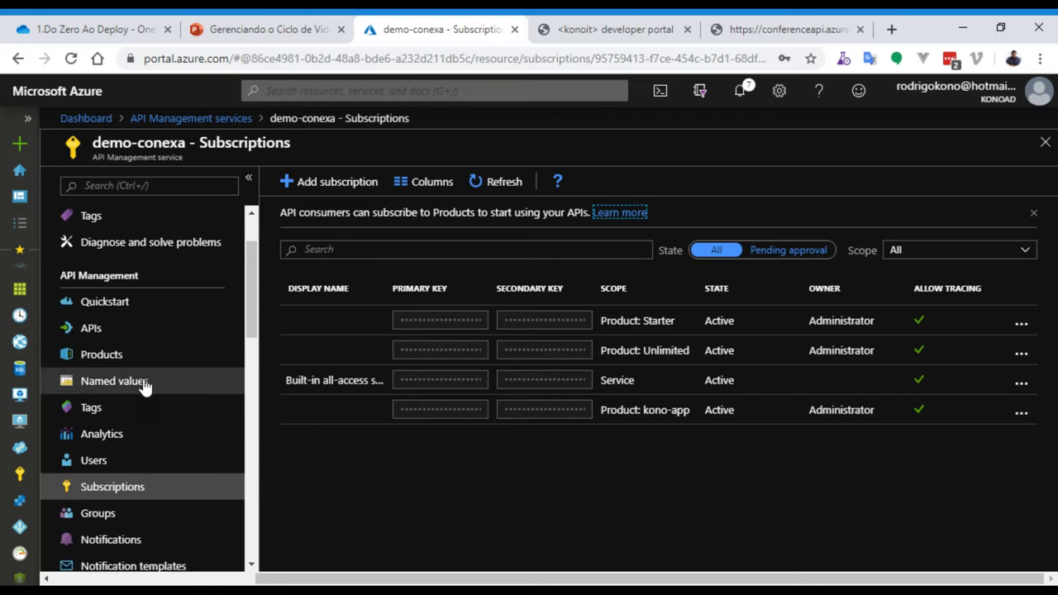
Open the demo-conexa service's users and look over its available security, settings and monitoring options
{"action": "left_click", "coordinate": [160, 462]}
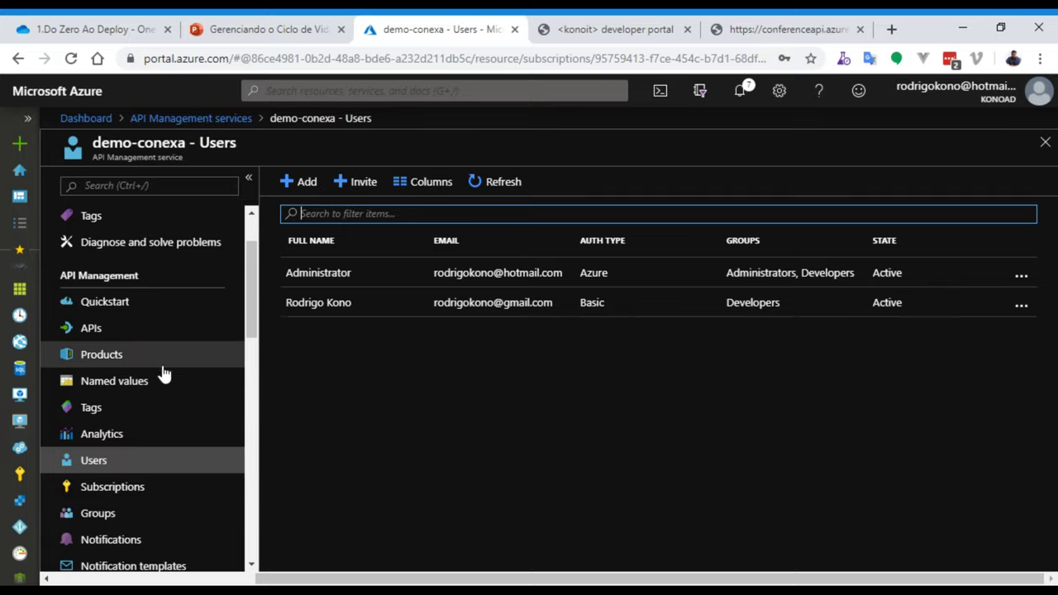
{"action": "scroll", "coordinate": [147, 403], "scroll_direction": "down", "scroll_amount": 4}
{"action": "scroll", "coordinate": [161, 405], "scroll_direction": "down", "scroll_amount": 4}
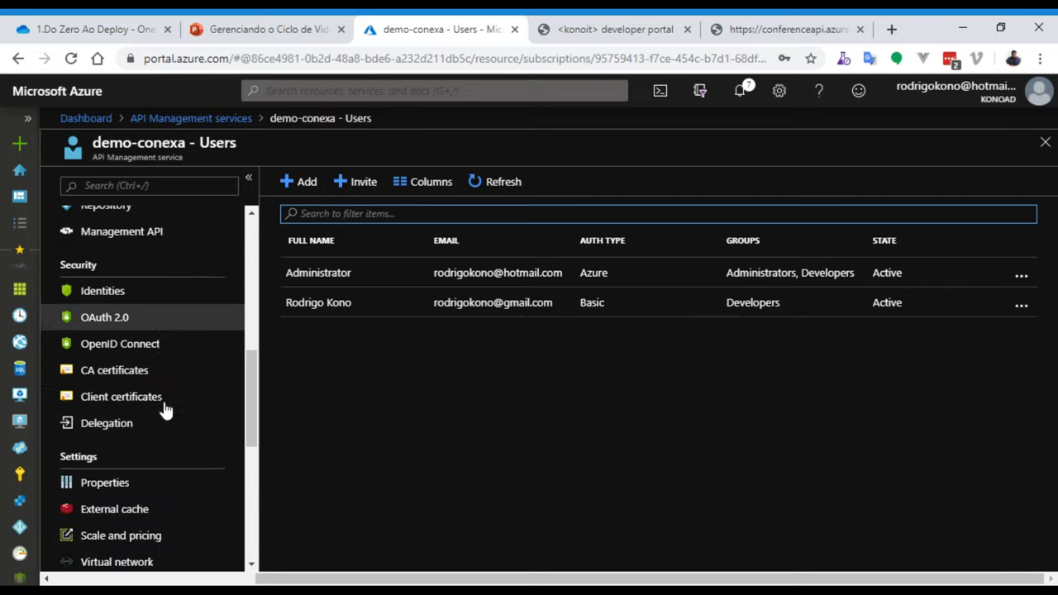
{"action": "scroll", "coordinate": [170, 416], "scroll_direction": "down", "scroll_amount": 2}
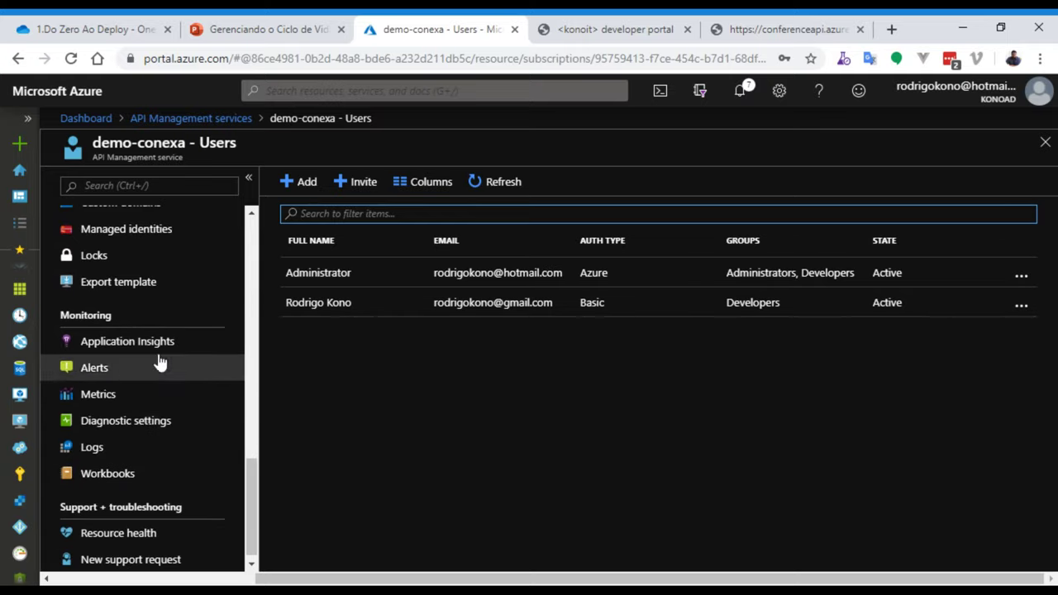
{"action": "scroll", "coordinate": [165, 426], "scroll_direction": "up", "scroll_amount": 7}
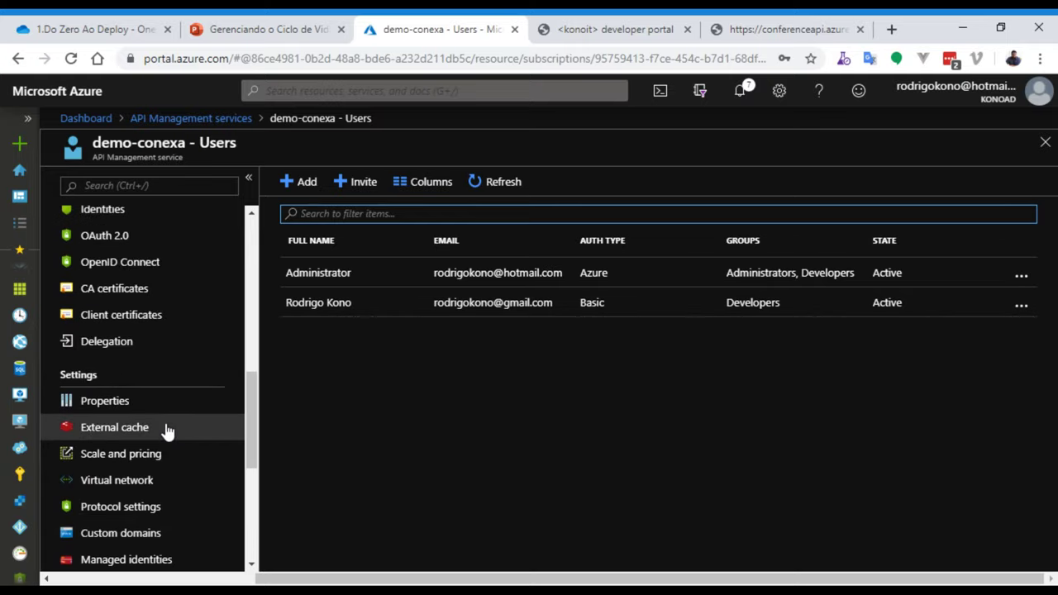
{"action": "scroll", "coordinate": [170, 430], "scroll_direction": "down", "scroll_amount": 7}
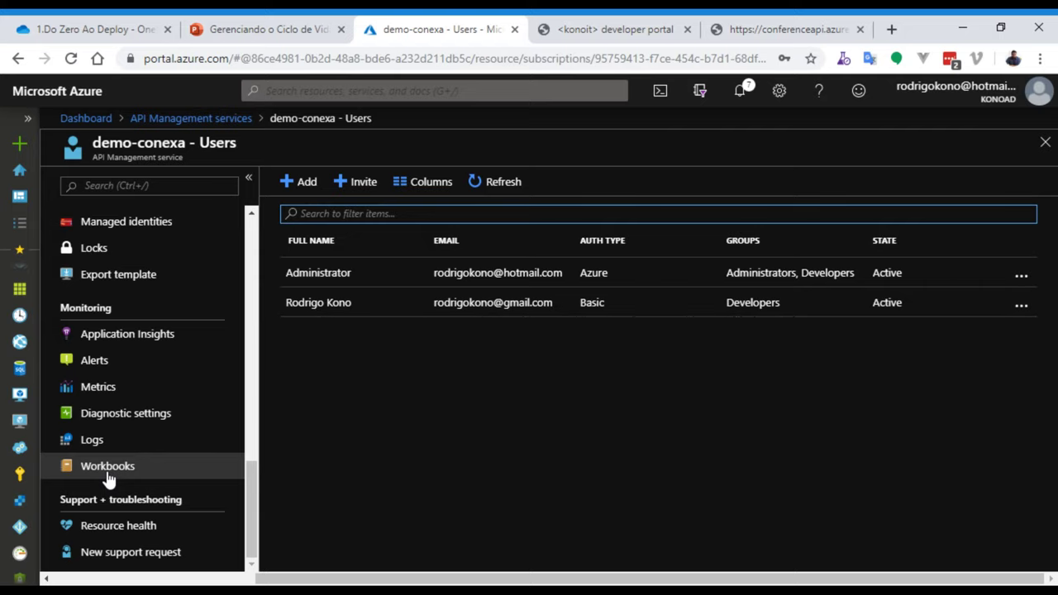
{"action": "scroll", "coordinate": [107, 478], "scroll_direction": "up", "scroll_amount": 10}
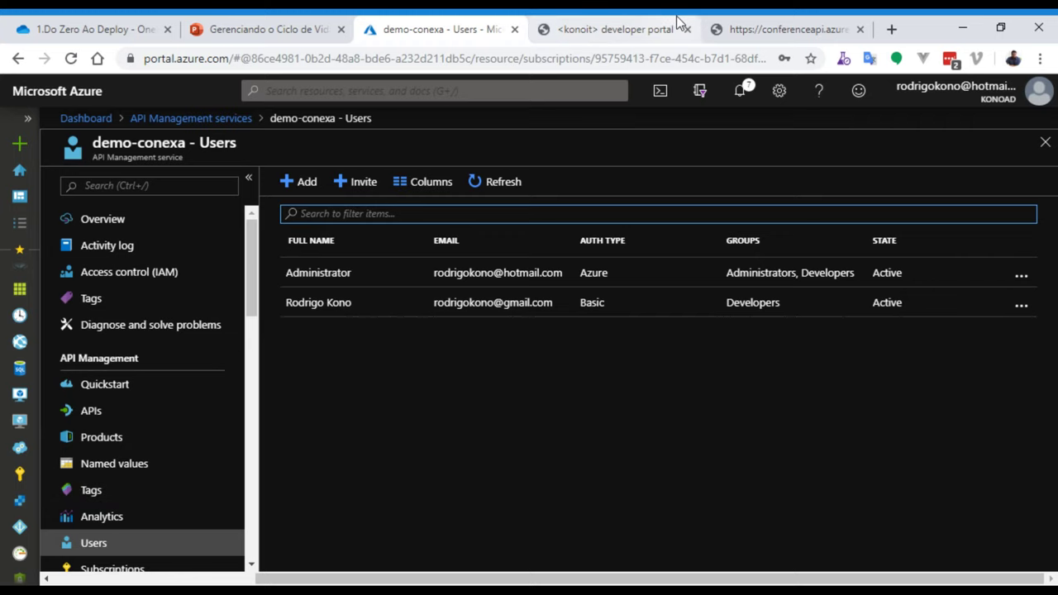
Close the conference API definition page and the developer portal page, returning to the Azure portal
{"action": "left_click", "coordinate": [618, 29]}
{"action": "left_click", "coordinate": [752, 25]}
{"action": "middle_click", "coordinate": [744, 29]}
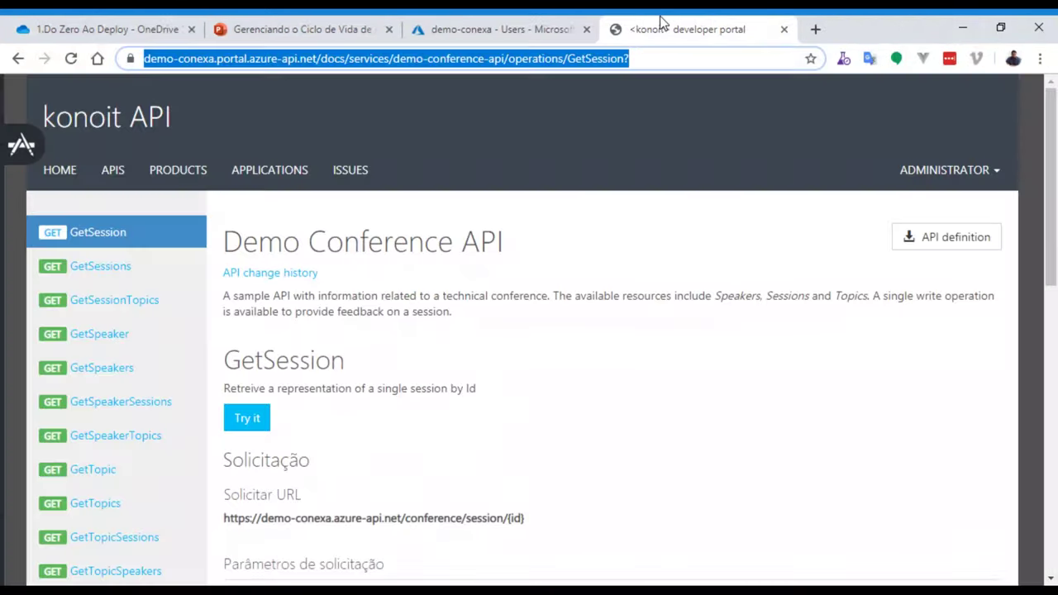
{"action": "middle_click", "coordinate": [664, 26]}
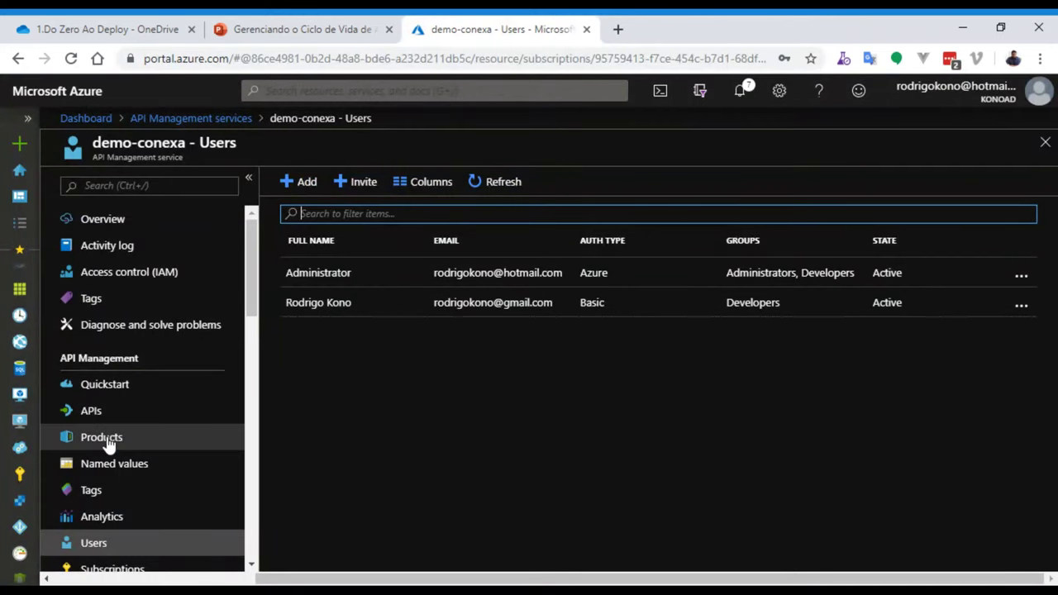